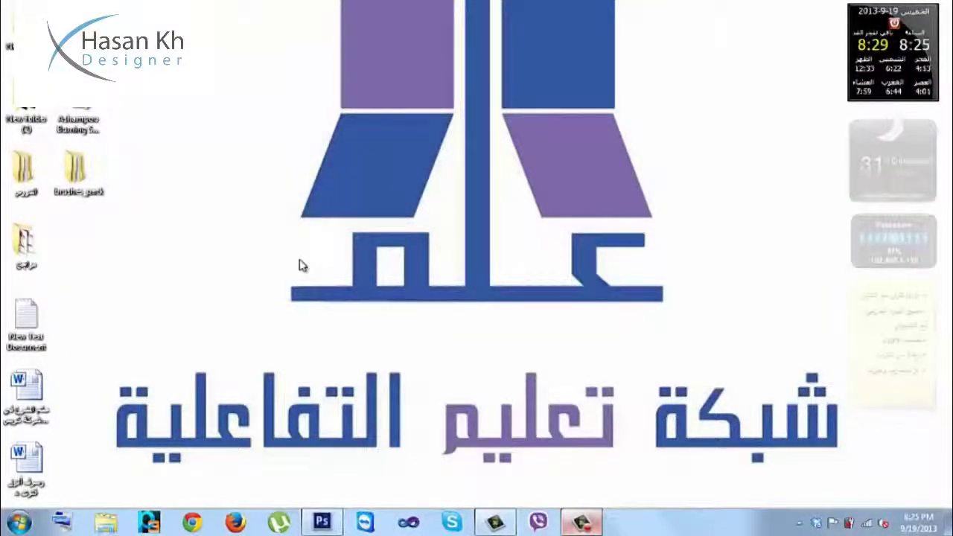
Step: Switch to Photoshop and add a text layer reading "Photoshop" on the blank canvas
click(322, 524)
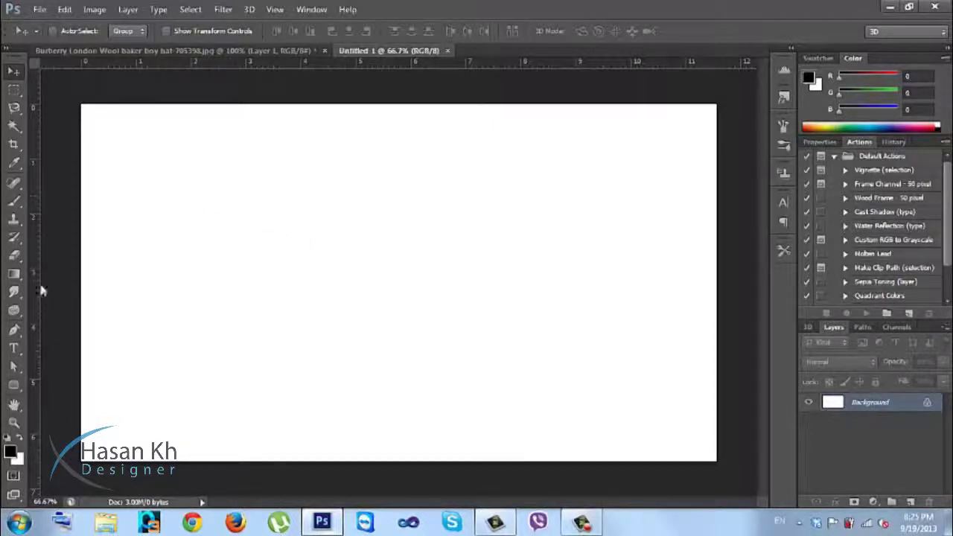
click(13, 349)
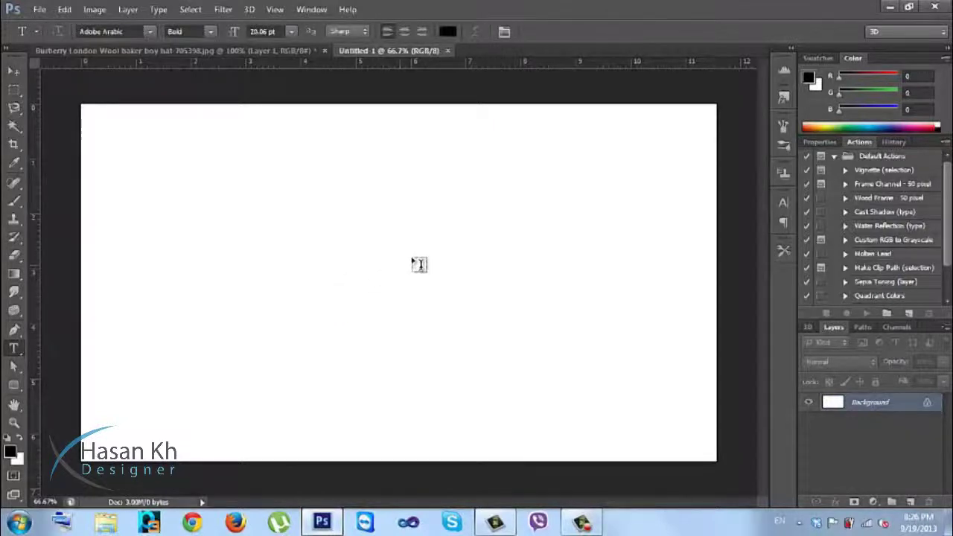
click(412, 257)
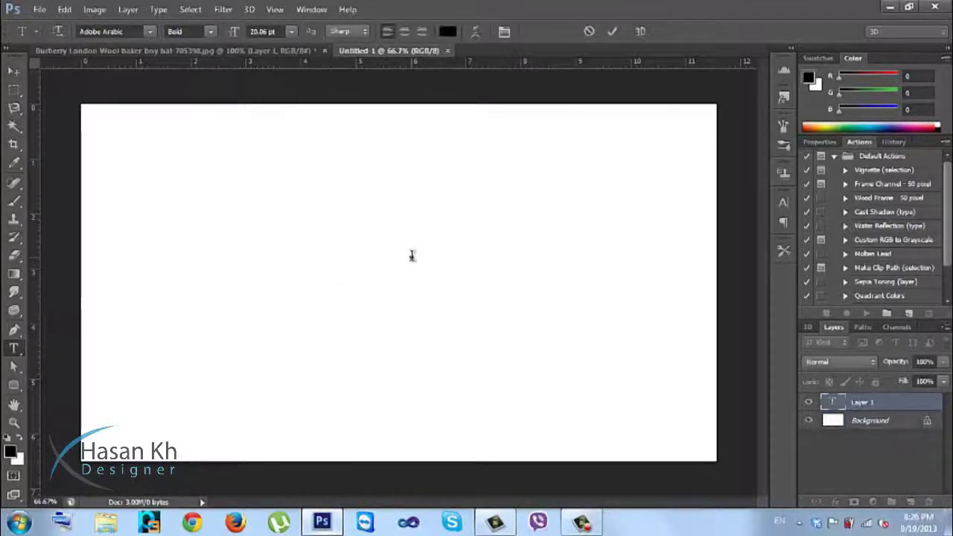
text(Ph)
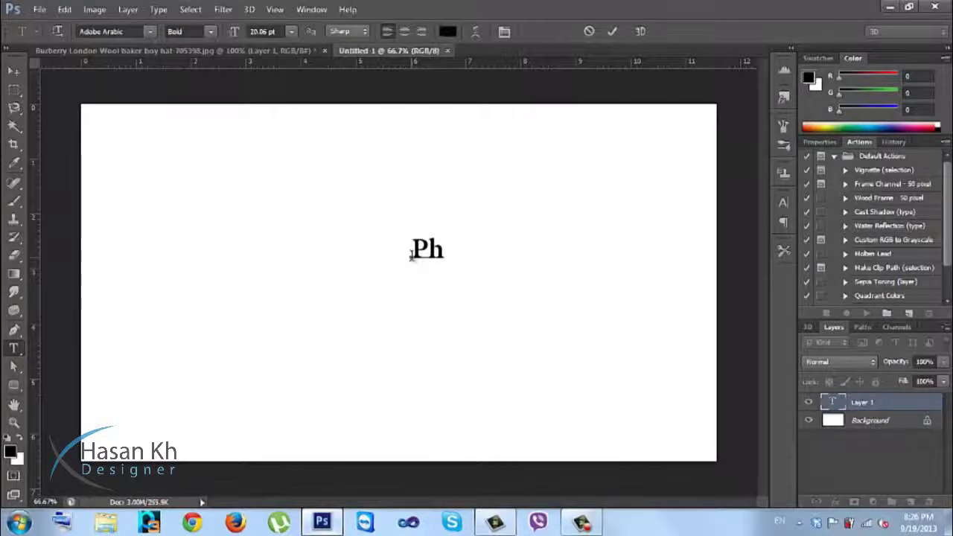
text(otosh)
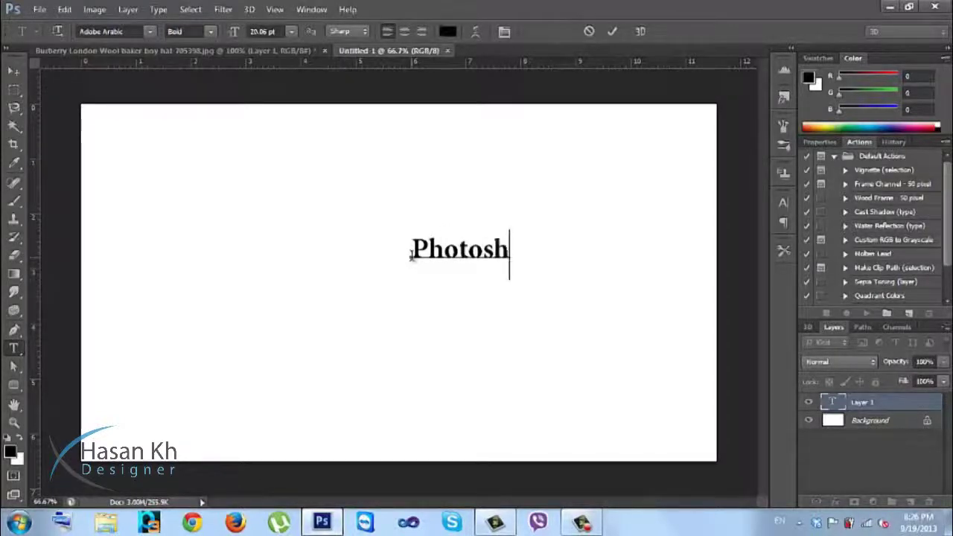
text(op)
Step: Enlarge the text to 43.06 pt, center-align it and move it to the middle of the canvas
double_click(458, 242)
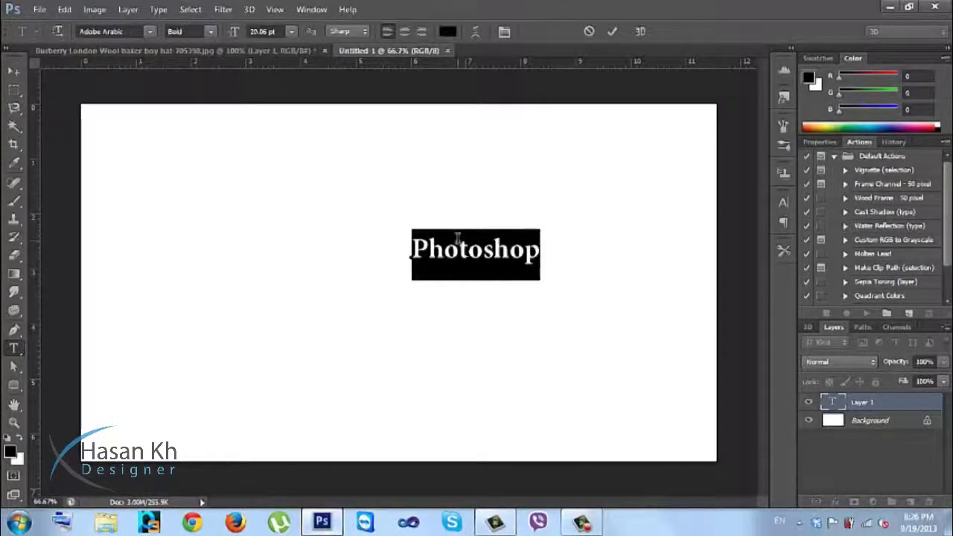
drag(237, 33, 266, 69)
click(404, 31)
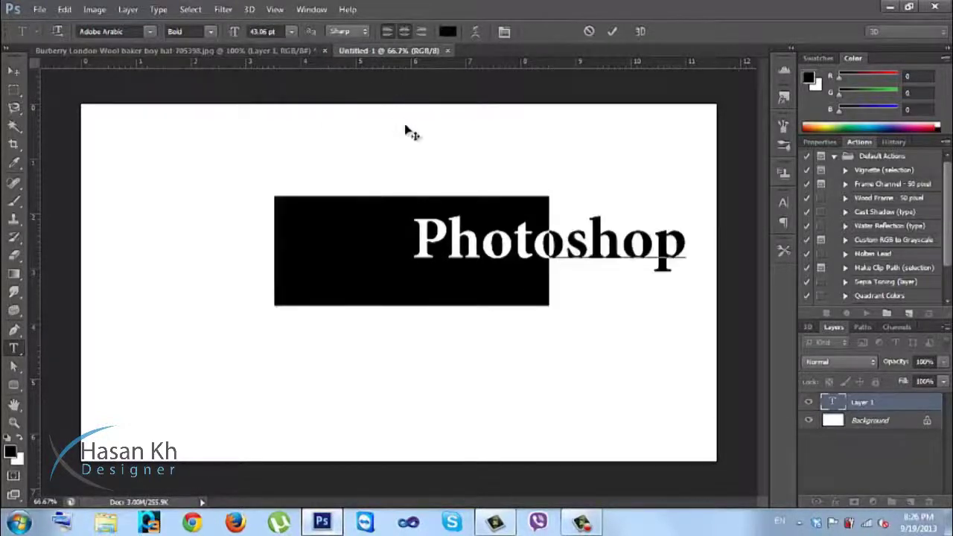
drag(409, 151, 389, 174)
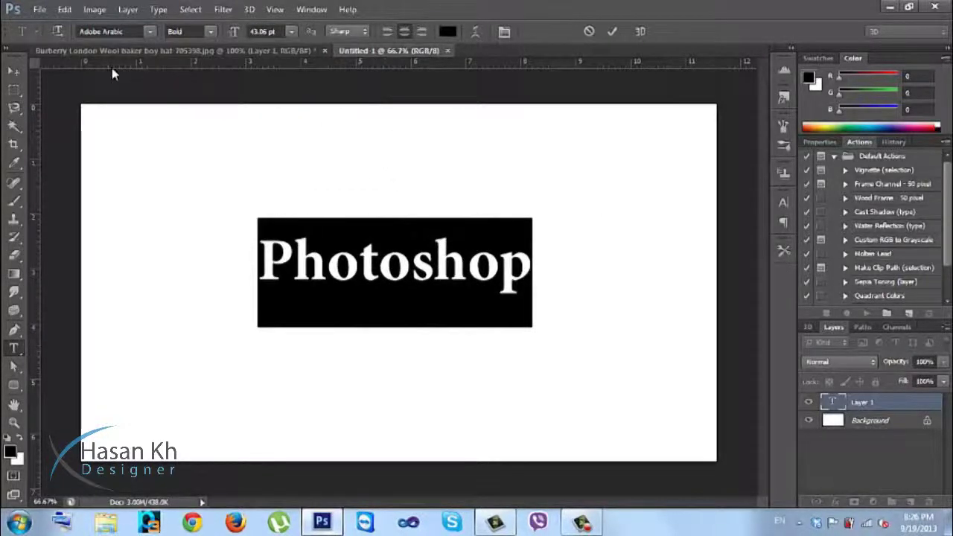
click(13, 71)
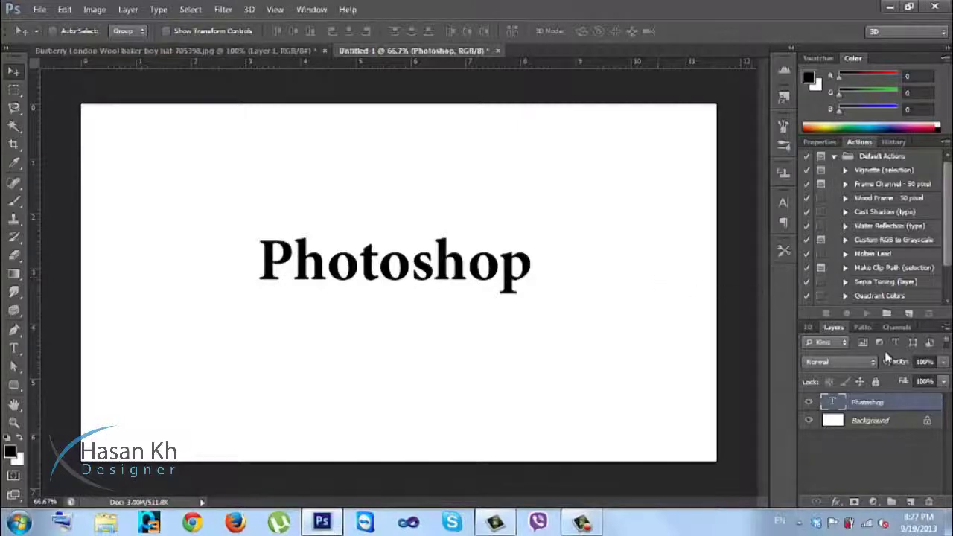
click(837, 503)
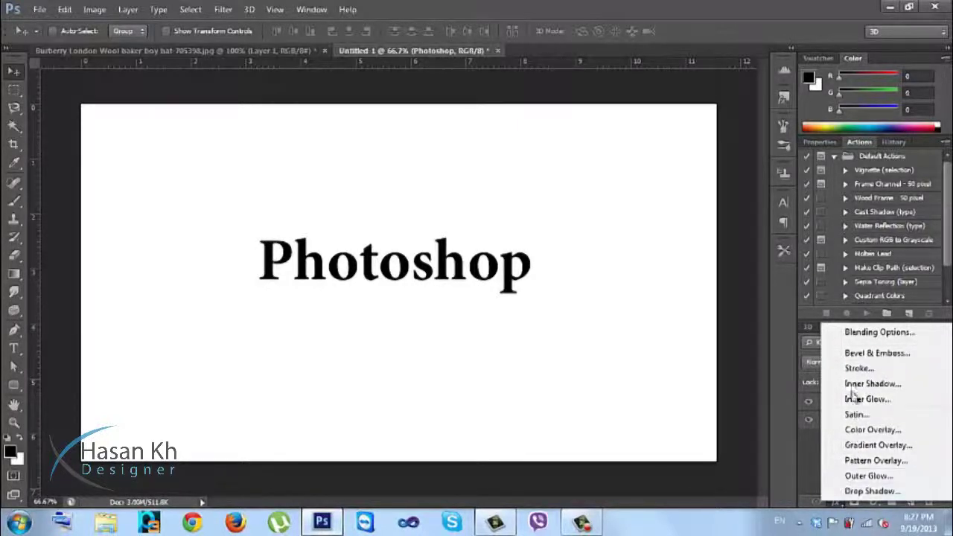
click(846, 337)
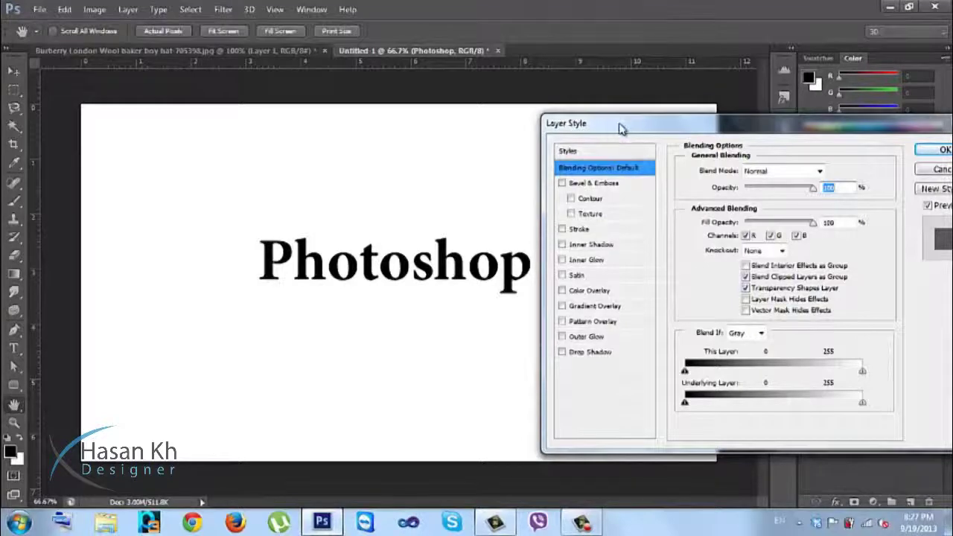
drag(623, 128, 548, 128)
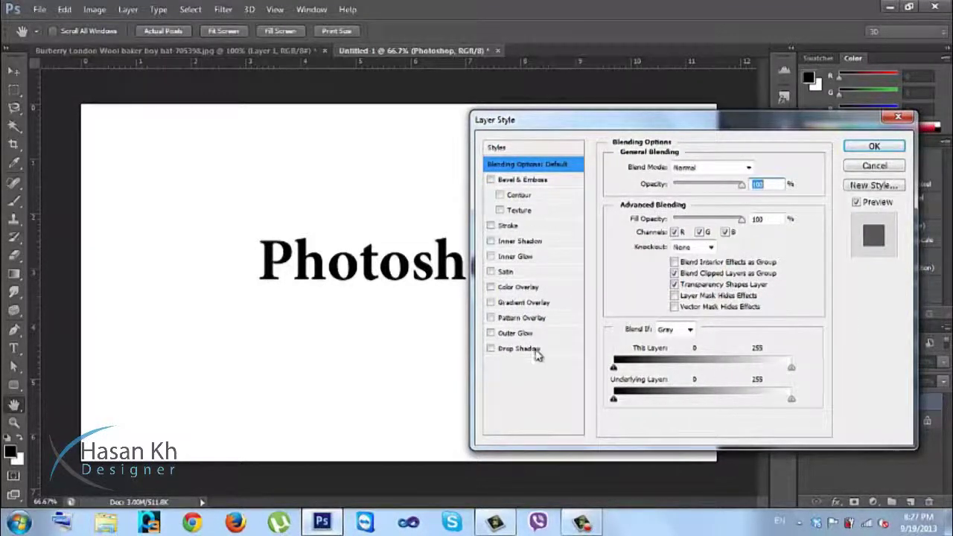
click(898, 117)
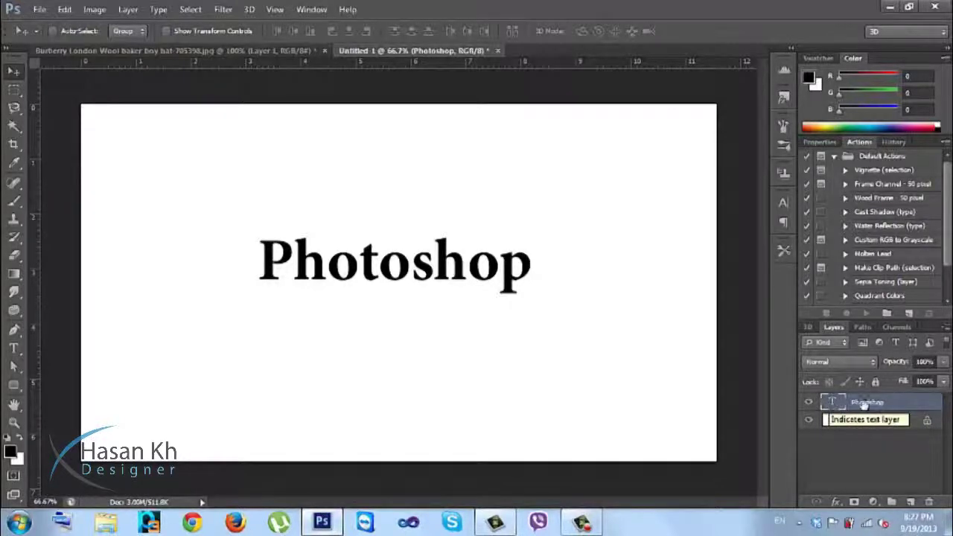
Step: Open the text layer's Layer Style settings and enable Drop Shadow, keeping the text in view
double_click(927, 407)
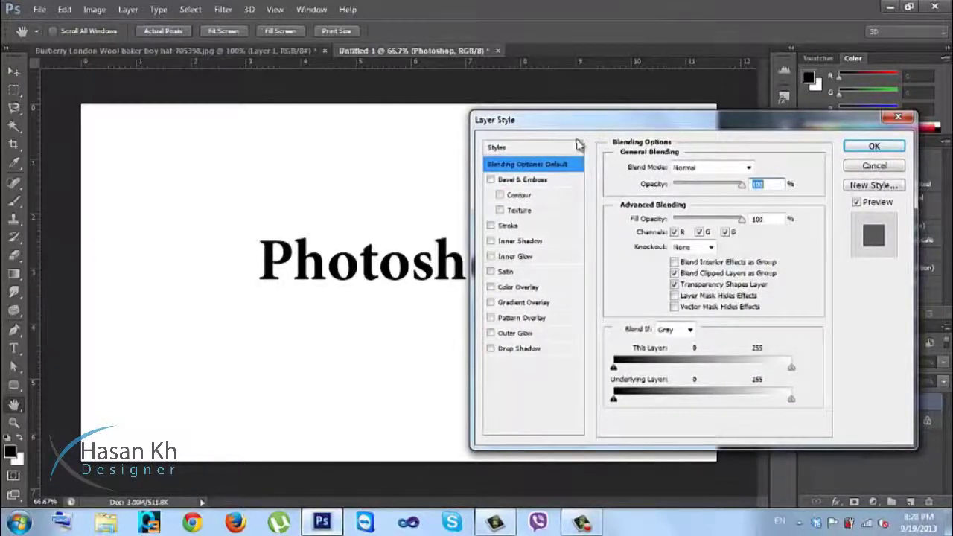
drag(573, 128, 670, 78)
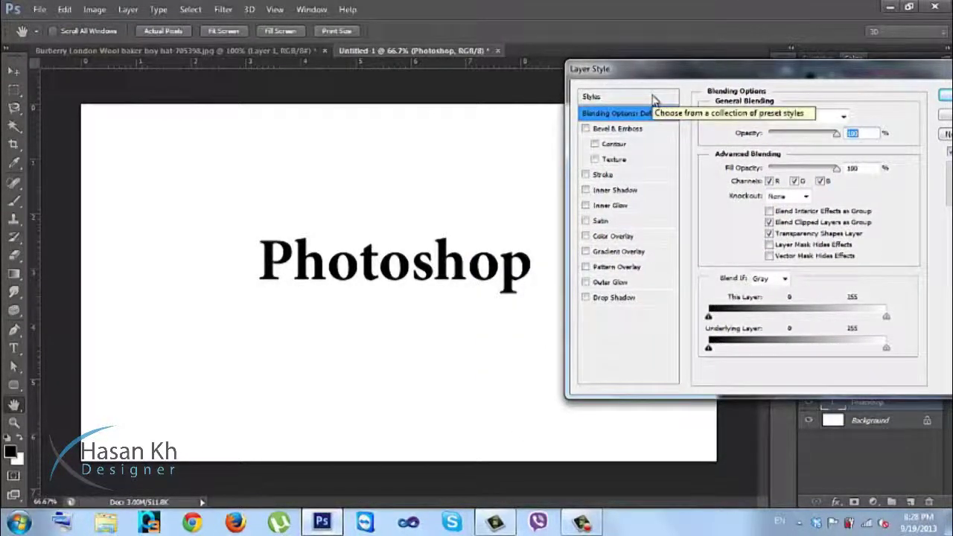
click(607, 301)
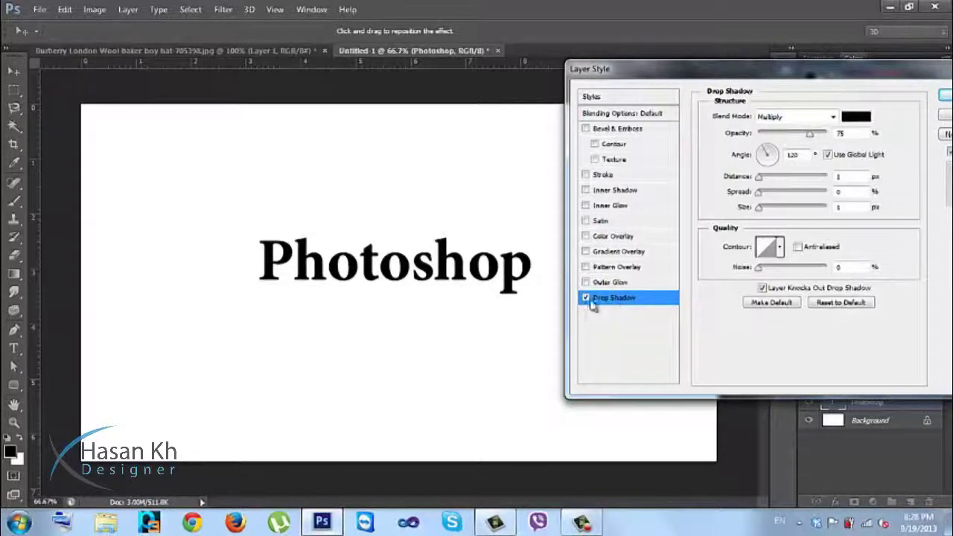
click(586, 298)
click(586, 298)
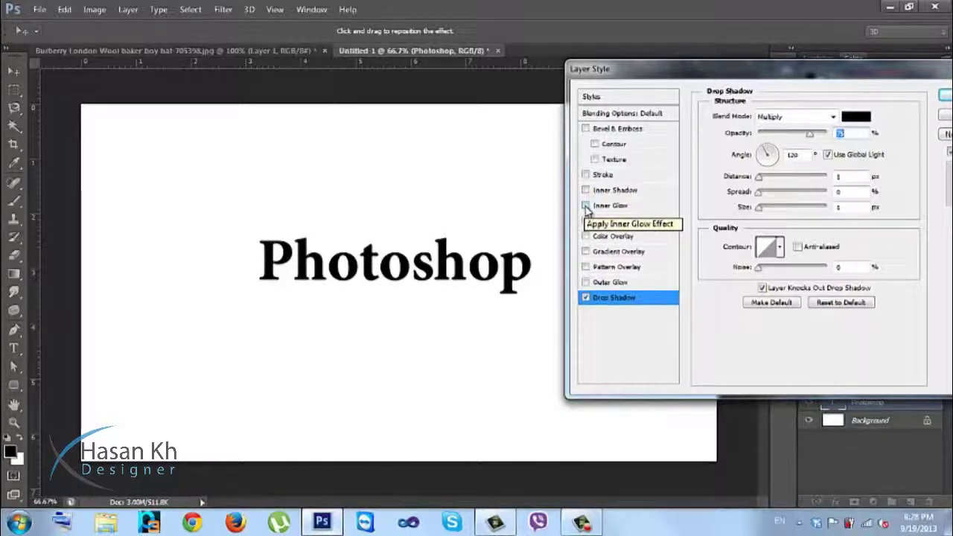
Step: Try the Inner Glow and Color Overlay effects on the text and turn each off again
click(586, 206)
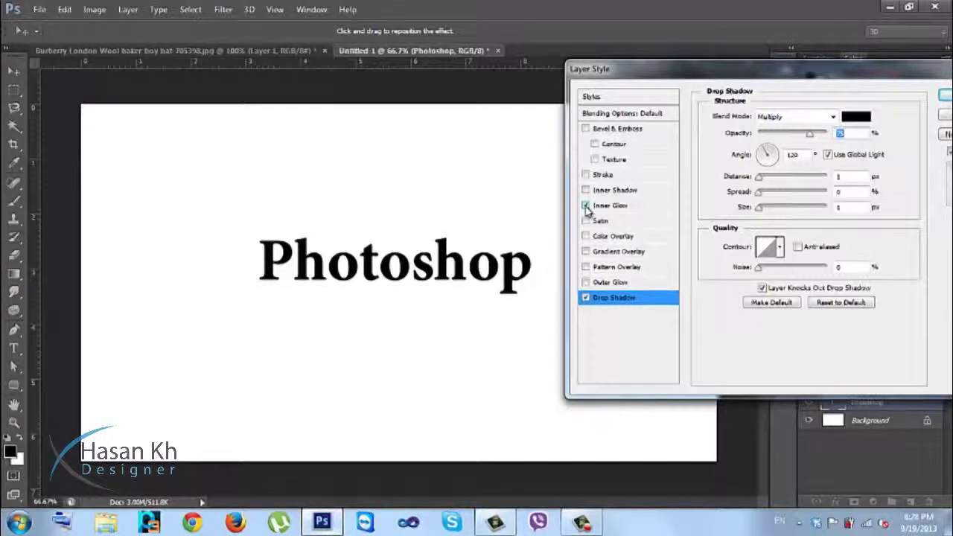
click(586, 208)
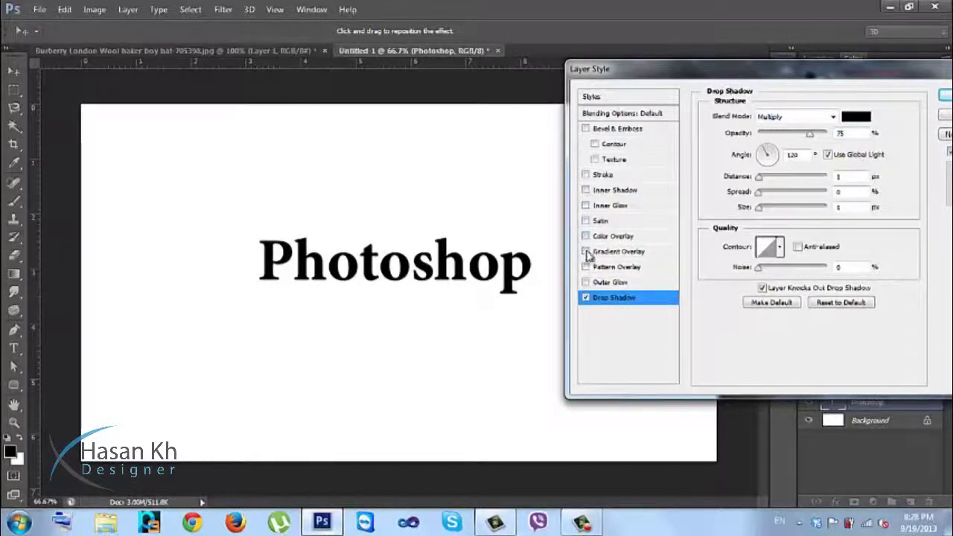
click(586, 236)
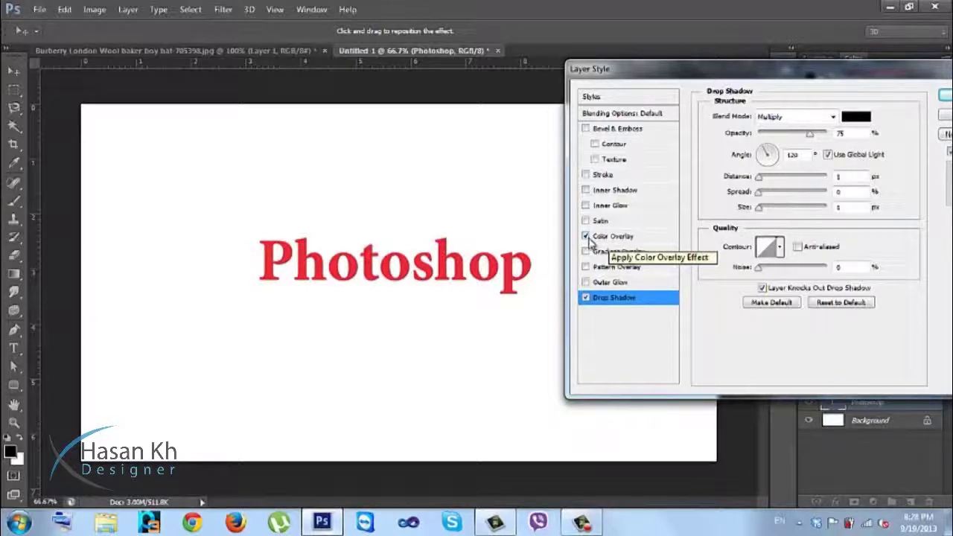
click(586, 236)
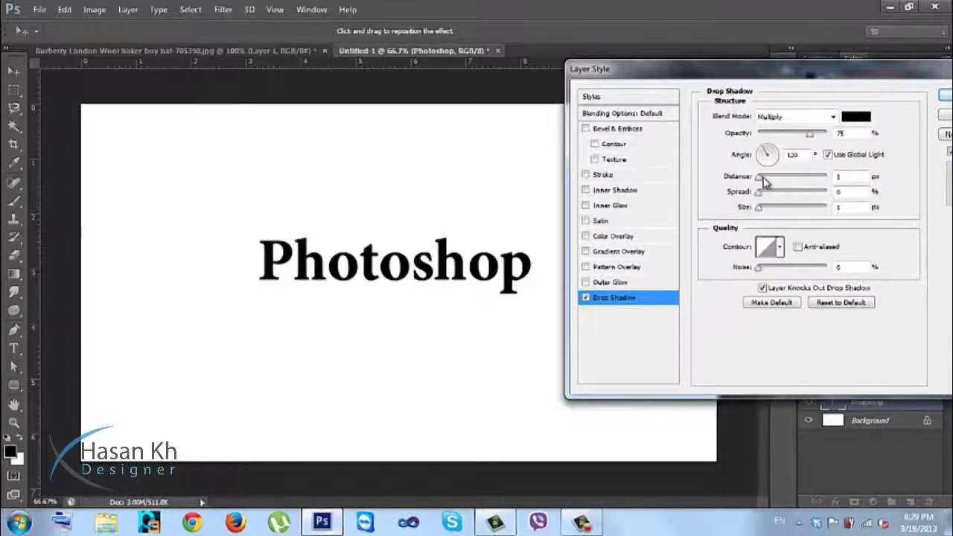
Step: Set the drop shadow's distance to 24 px, spread to 3%, size to 21 px and opacity to 75%
mouse_move(760, 182)
mouse_down()
mouse_move(813, 187)
mouse_move(765, 193)
mouse_up()
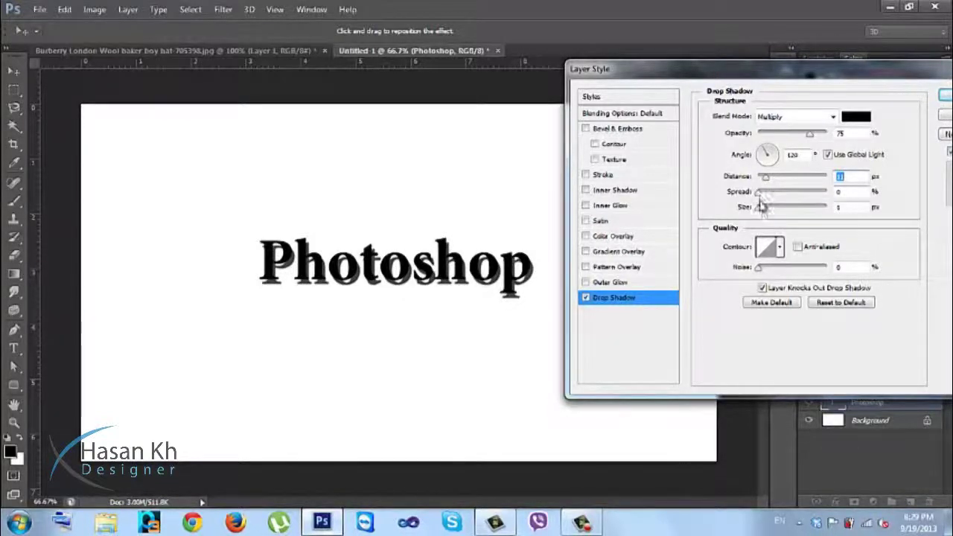
mouse_move(761, 212)
mouse_down()
mouse_move(780, 208)
mouse_move(759, 212)
mouse_up()
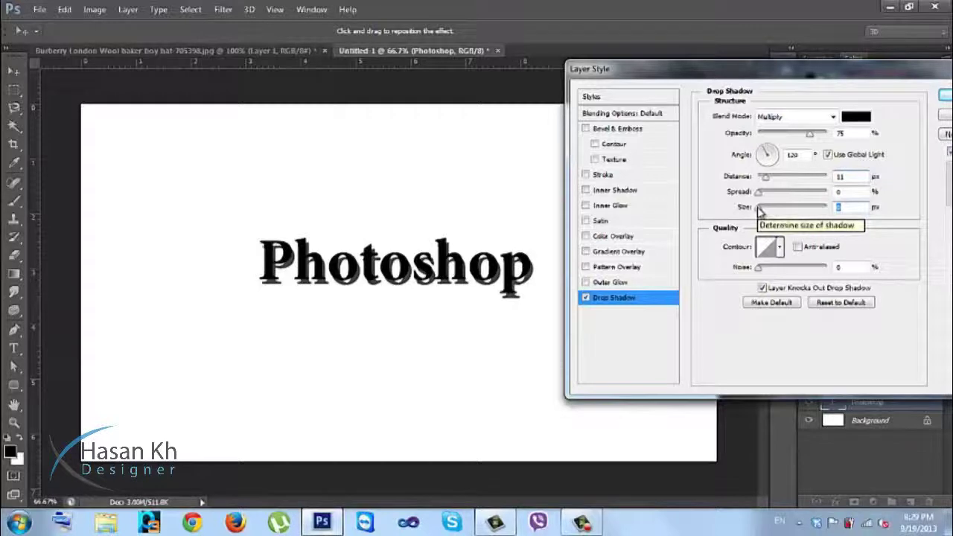
drag(758, 208, 765, 212)
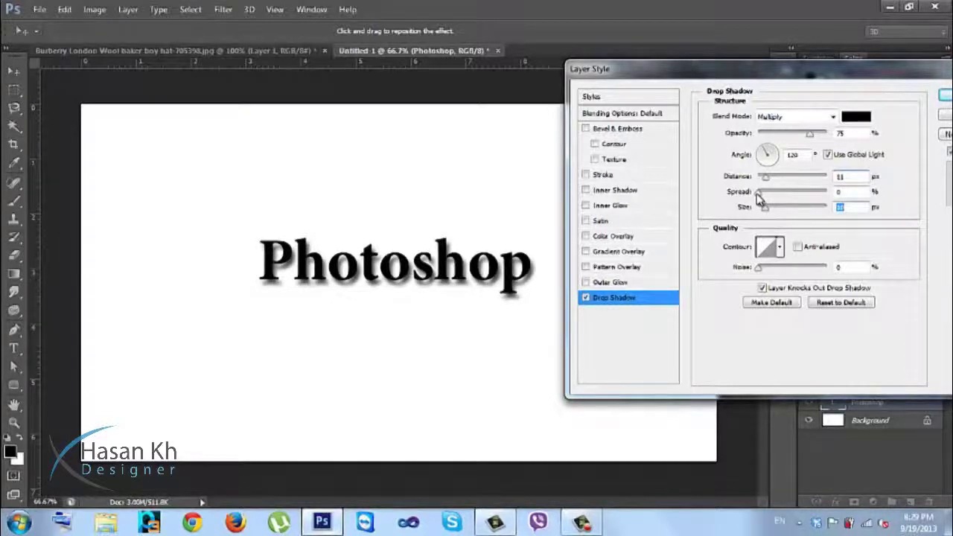
drag(759, 193, 774, 214)
drag(764, 177, 777, 189)
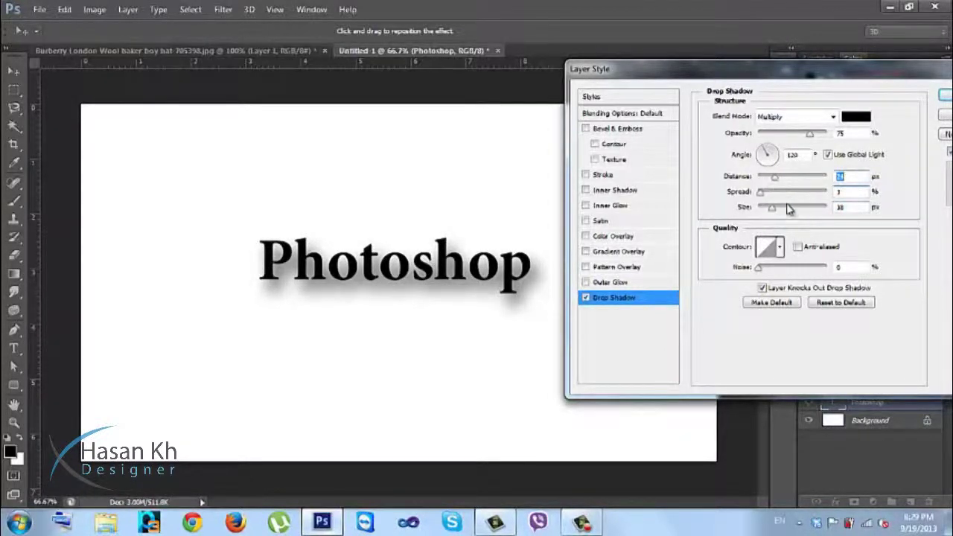
click(847, 207)
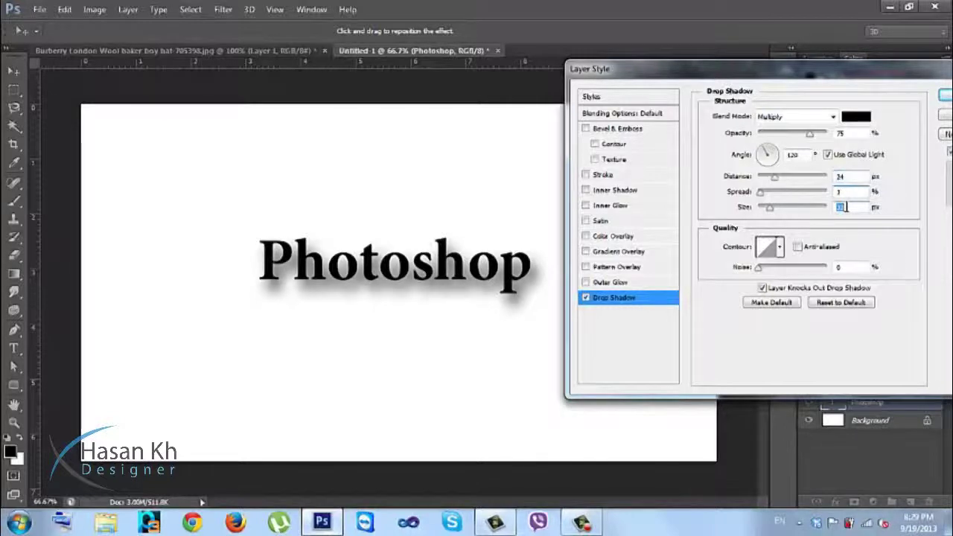
key(shift+Down)
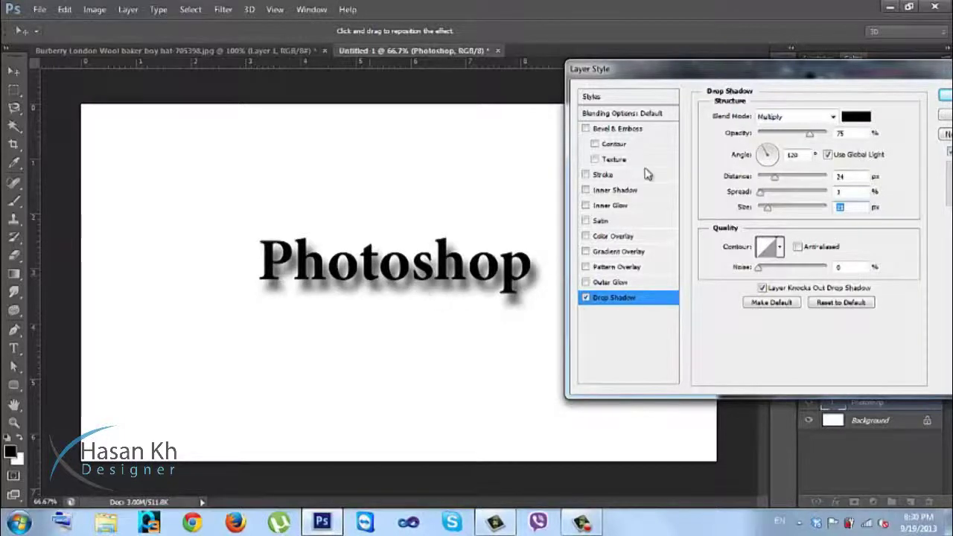
mouse_move(811, 136)
mouse_down()
mouse_move(761, 147)
mouse_move(841, 136)
mouse_move(809, 137)
mouse_up()
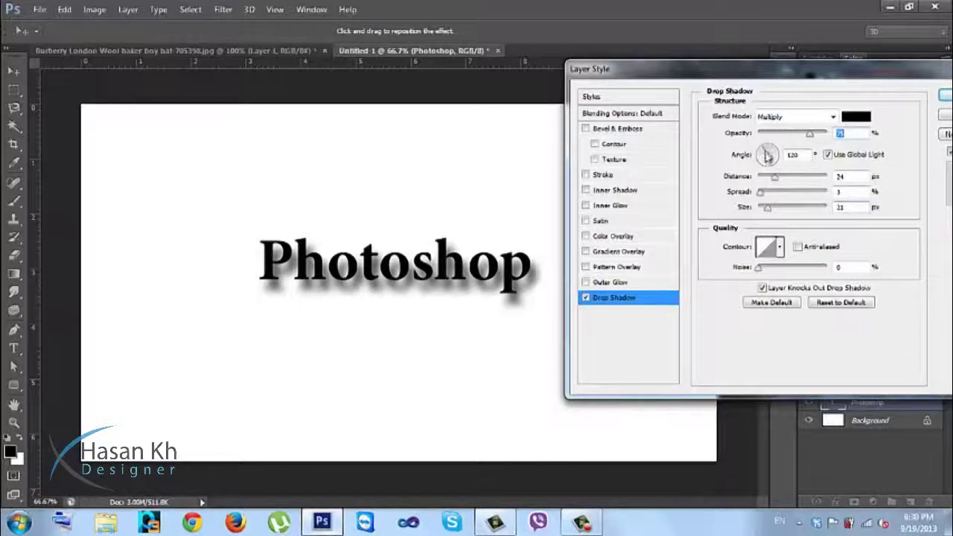
Step: Rotate the drop shadow's angle slightly and compare it with Use Global Light off and on
mouse_move(769, 153)
mouse_down()
mouse_move(778, 153)
mouse_move(771, 165)
mouse_move(761, 154)
mouse_up()
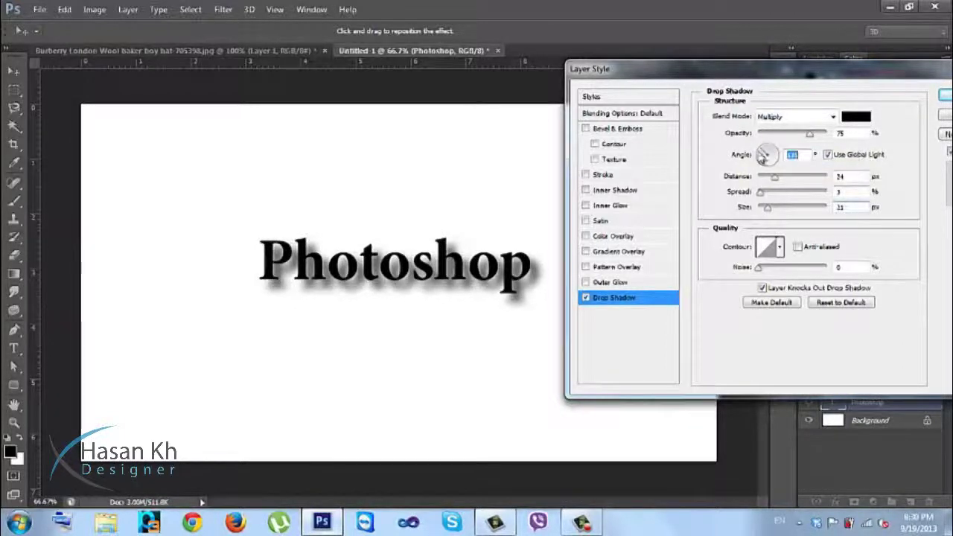
click(827, 155)
click(827, 155)
click(827, 155)
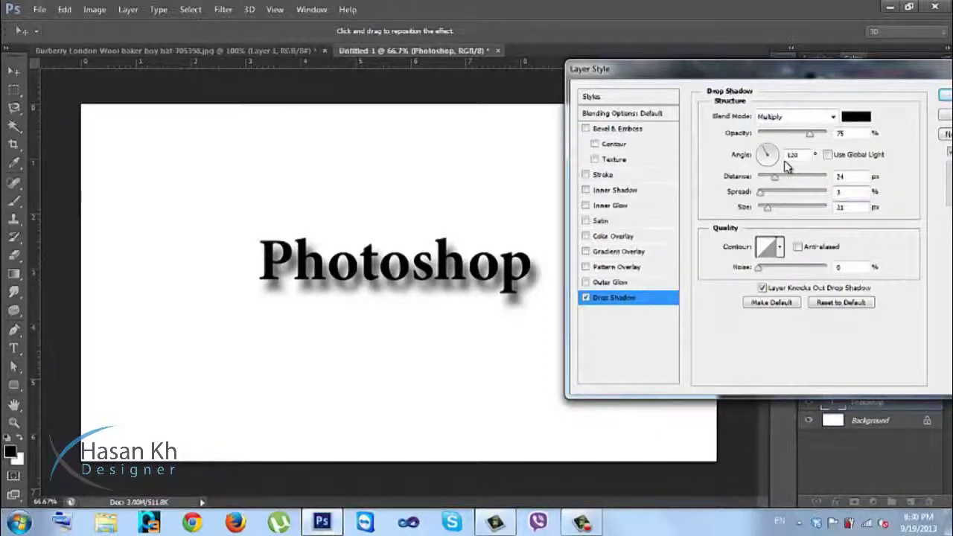
click(827, 154)
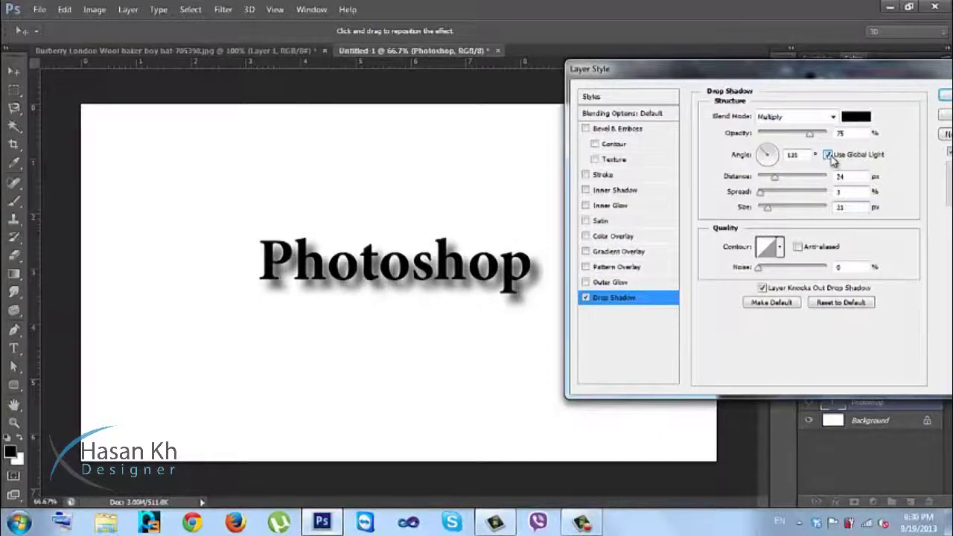
Step: Try different light angles for the drop shadow, including the opposite direction, and settle on about 133°
drag(765, 154, 769, 161)
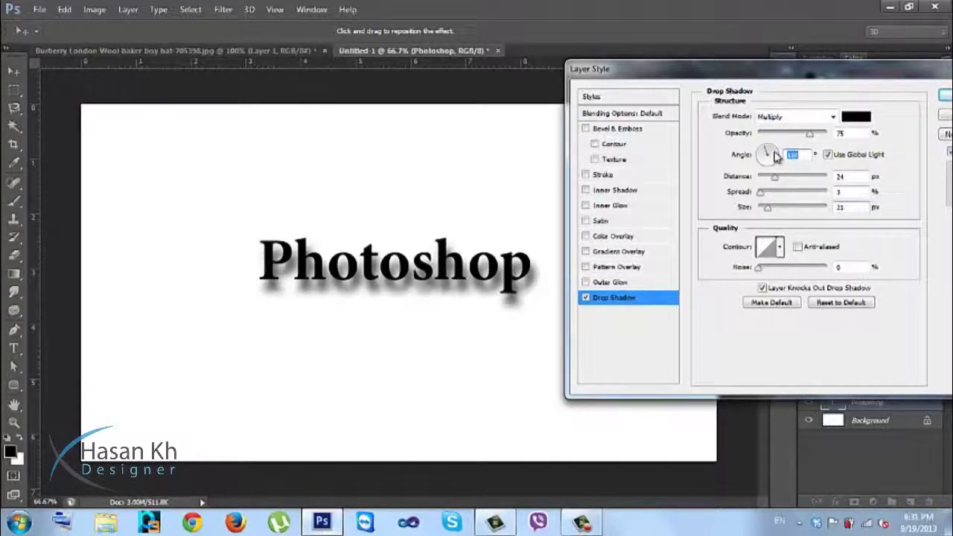
text(-31)
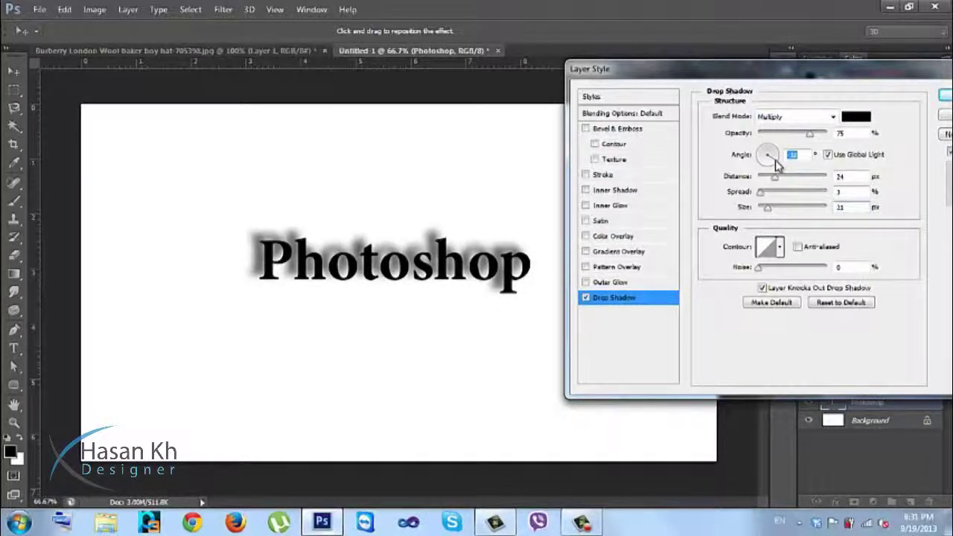
click(764, 155)
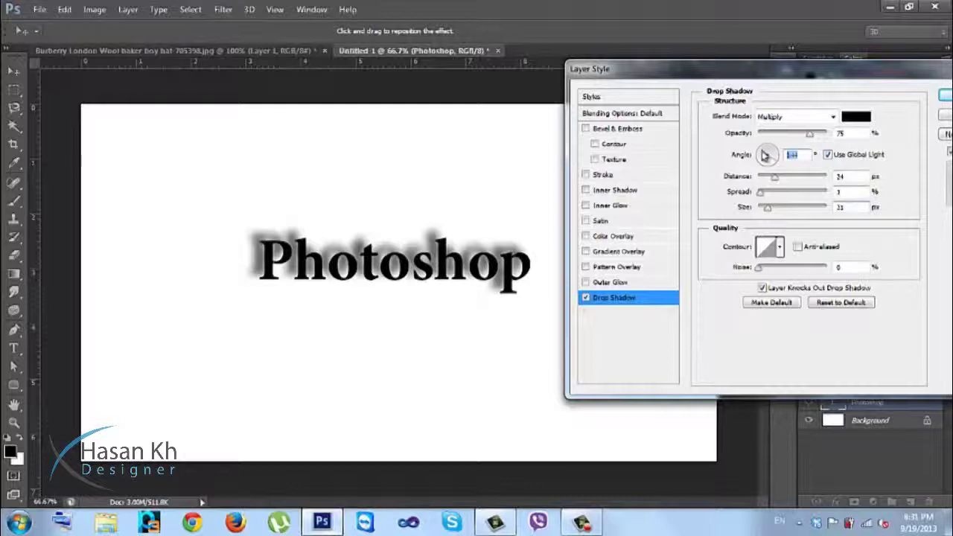
click(765, 154)
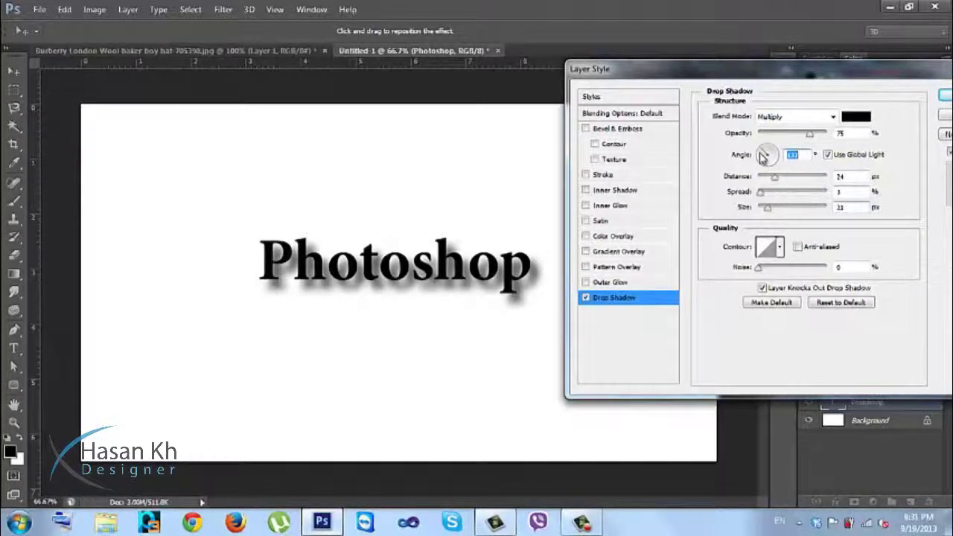
Step: Set the drop shadow's distance to 13 px and try the valley-shaped and peak-shaped contours, returning to the linear one
drag(775, 181, 768, 185)
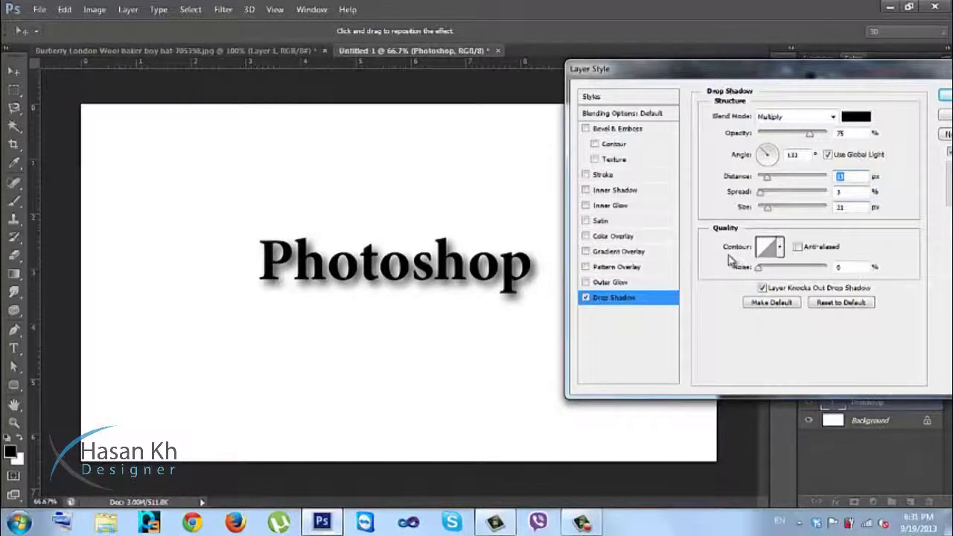
click(779, 247)
click(739, 285)
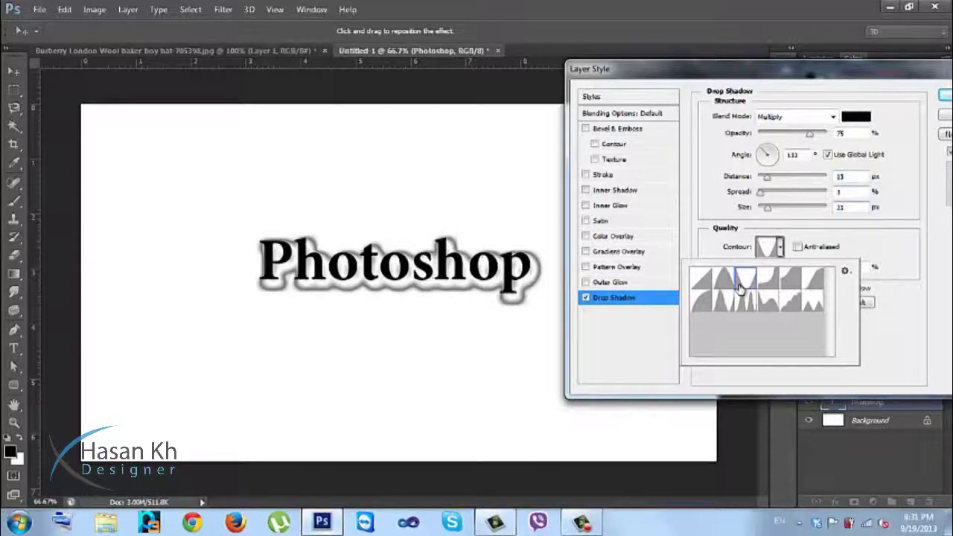
click(723, 285)
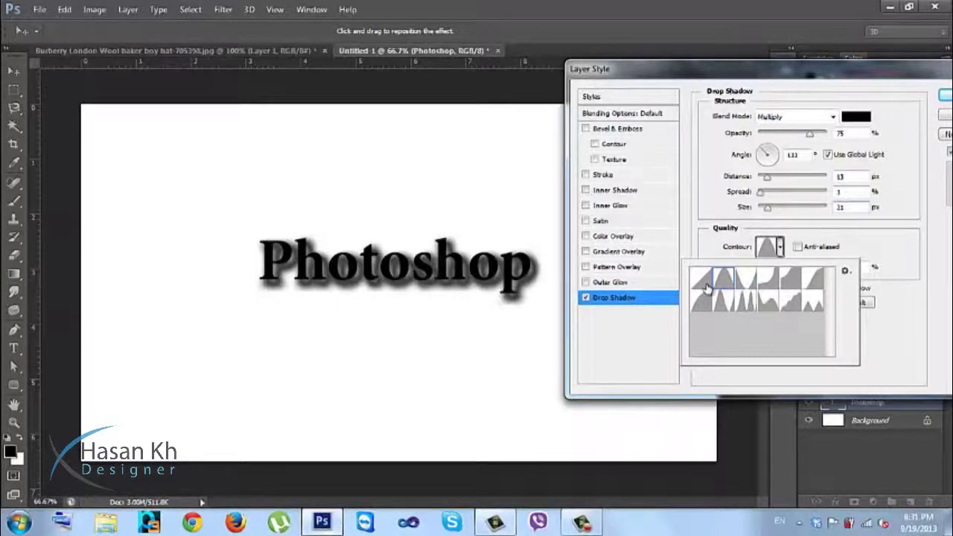
click(706, 287)
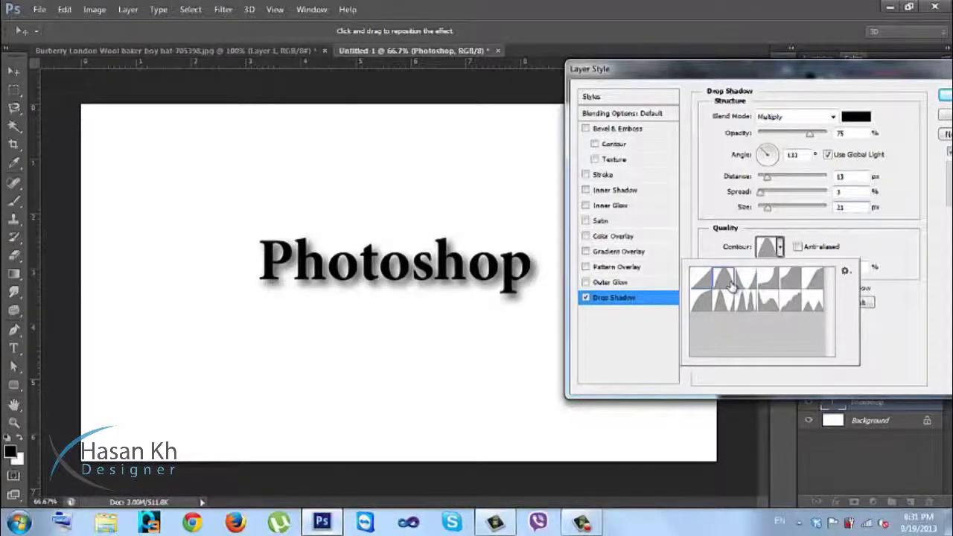
Step: Try the remaining contour presets on the drop shadow and restore the linear contour
click(733, 285)
click(752, 282)
click(769, 281)
click(795, 283)
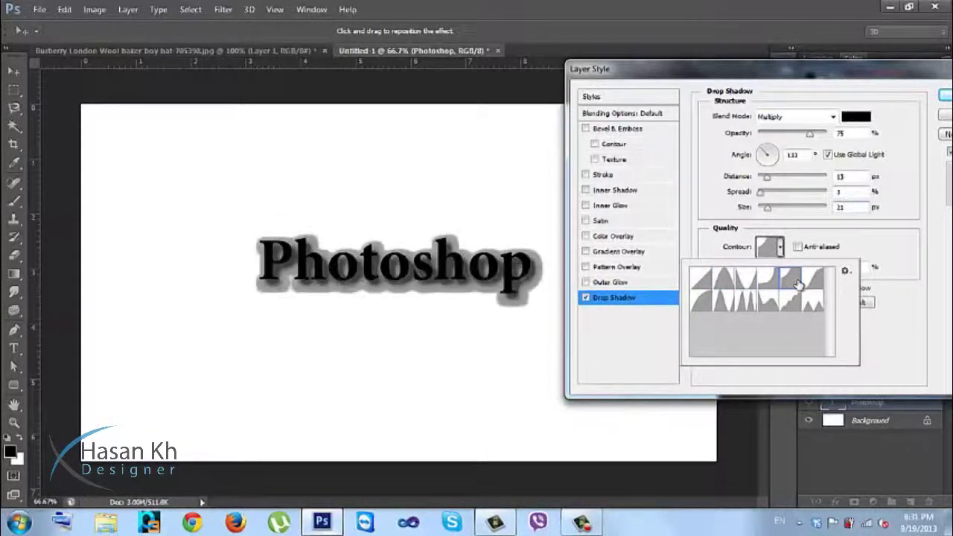
click(811, 280)
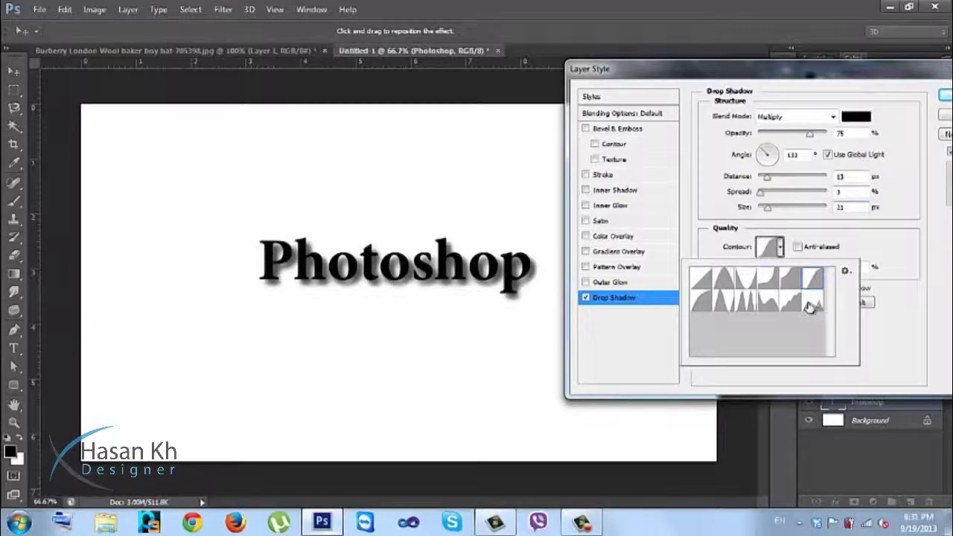
click(811, 304)
click(789, 300)
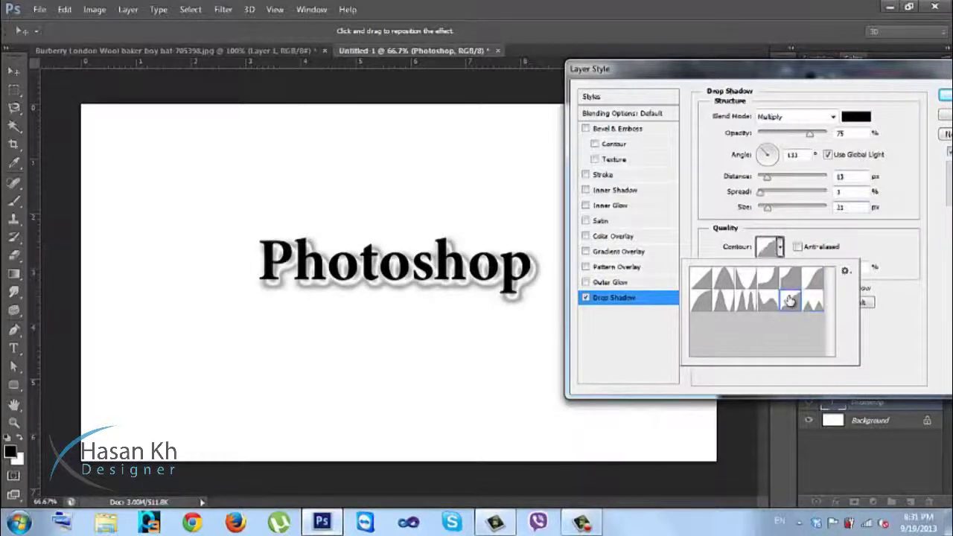
click(766, 300)
click(722, 299)
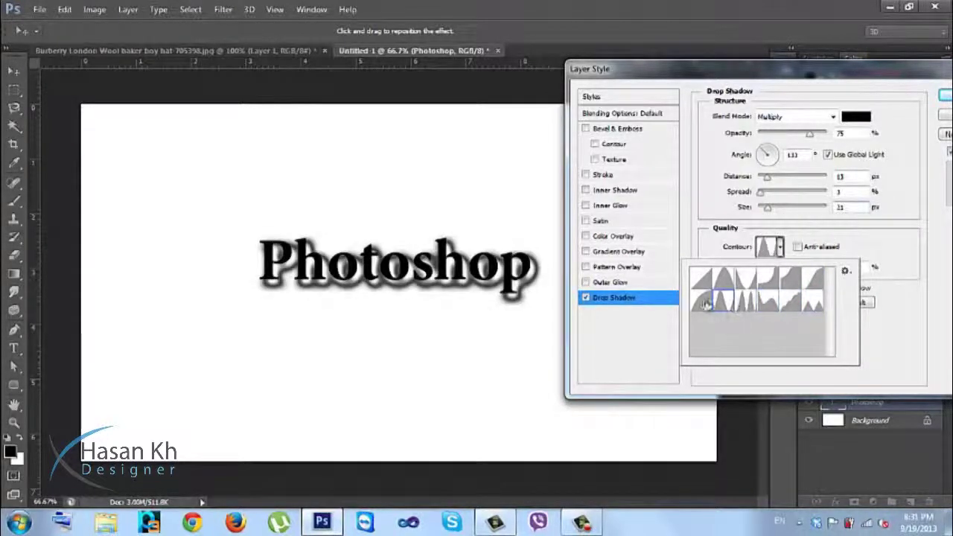
click(700, 280)
click(861, 255)
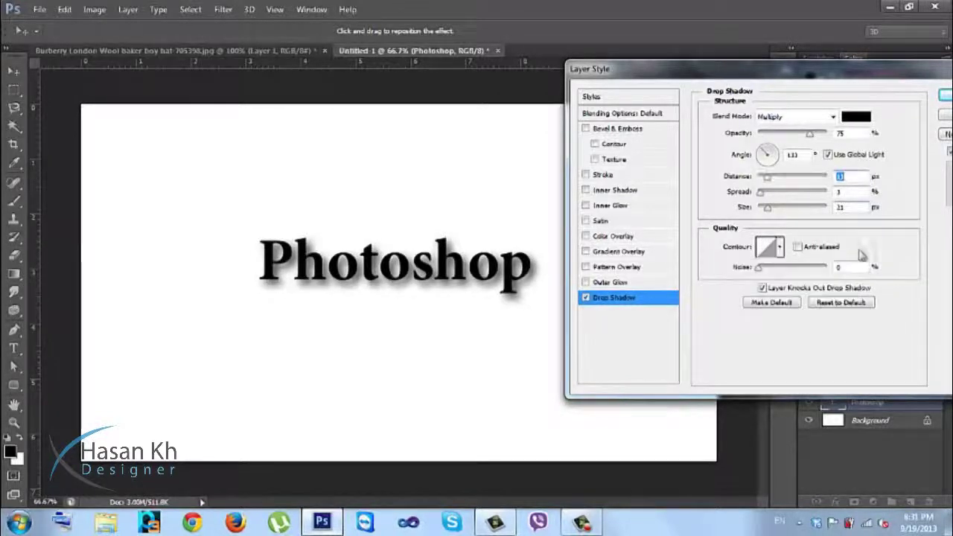
Step: Try bending the drop shadow's linear contour into a custom curve with a peak at 33% input followed by a dip
click(768, 248)
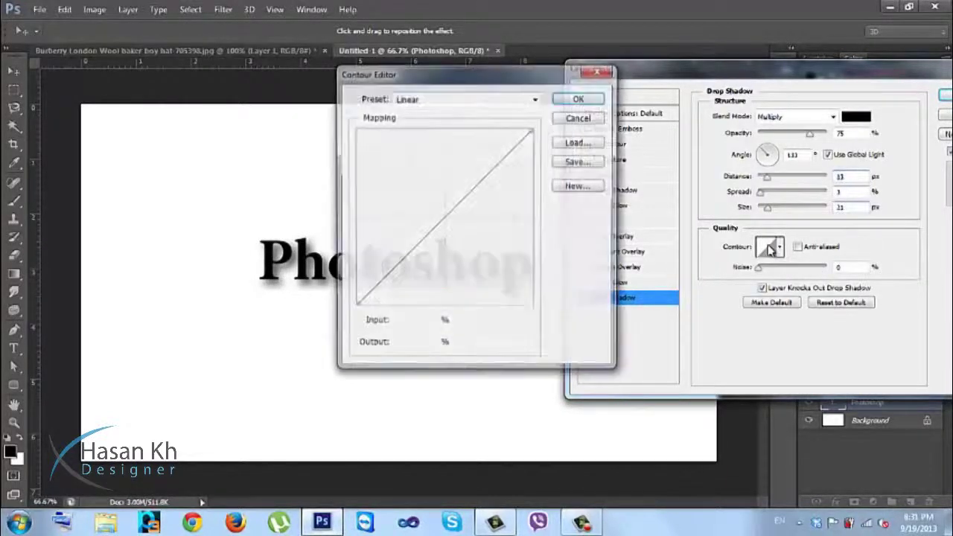
click(608, 71)
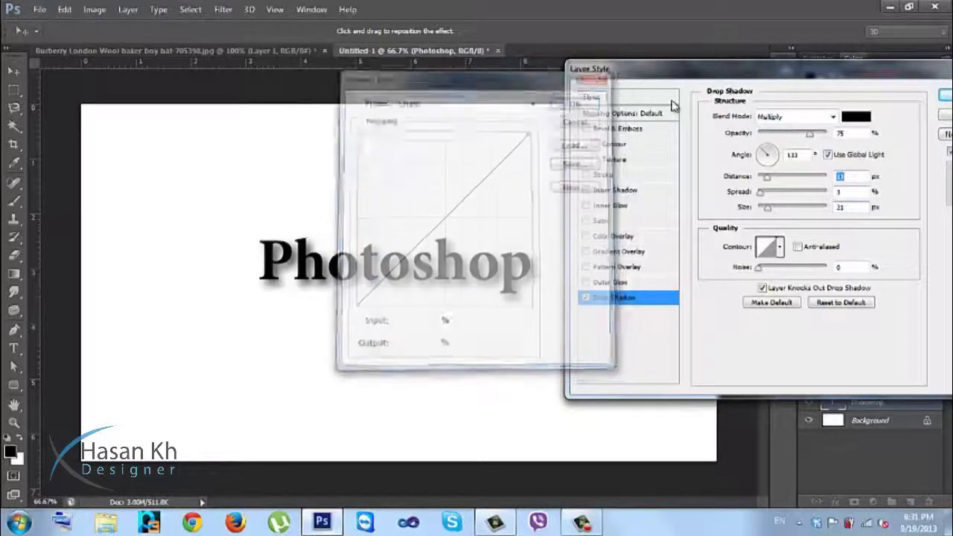
click(780, 249)
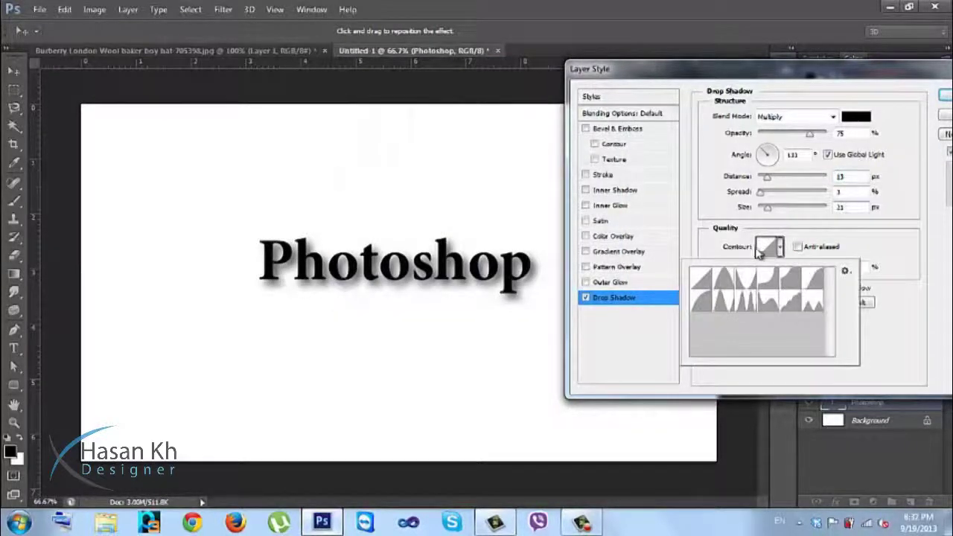
click(767, 251)
drag(493, 74, 678, 89)
click(660, 177)
drag(660, 177, 647, 171)
click(600, 234)
drag(600, 234, 619, 238)
drag(579, 292, 600, 200)
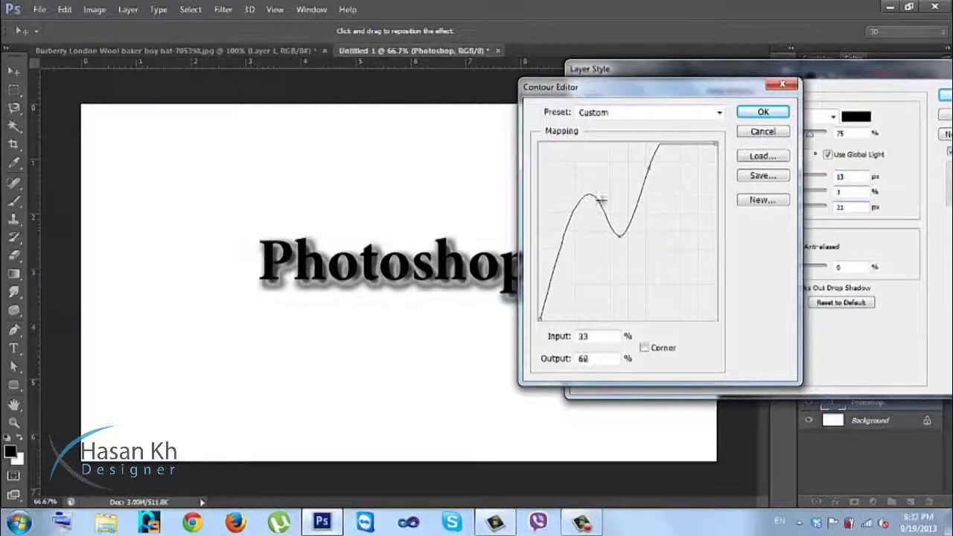
Step: Try more points on the custom contour, including a start point at 81% output, and discard the curve
click(676, 146)
drag(677, 146, 683, 182)
drag(559, 251, 581, 249)
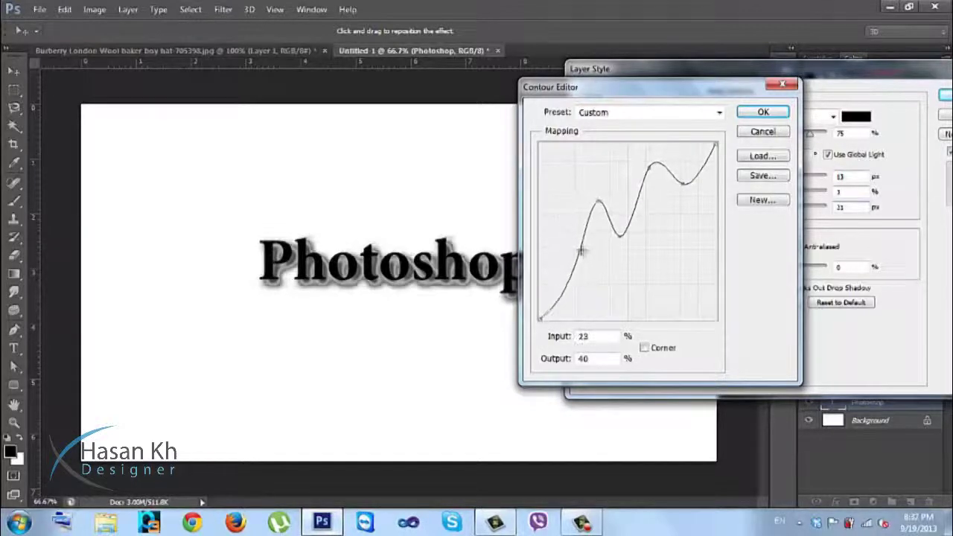
drag(541, 316, 542, 177)
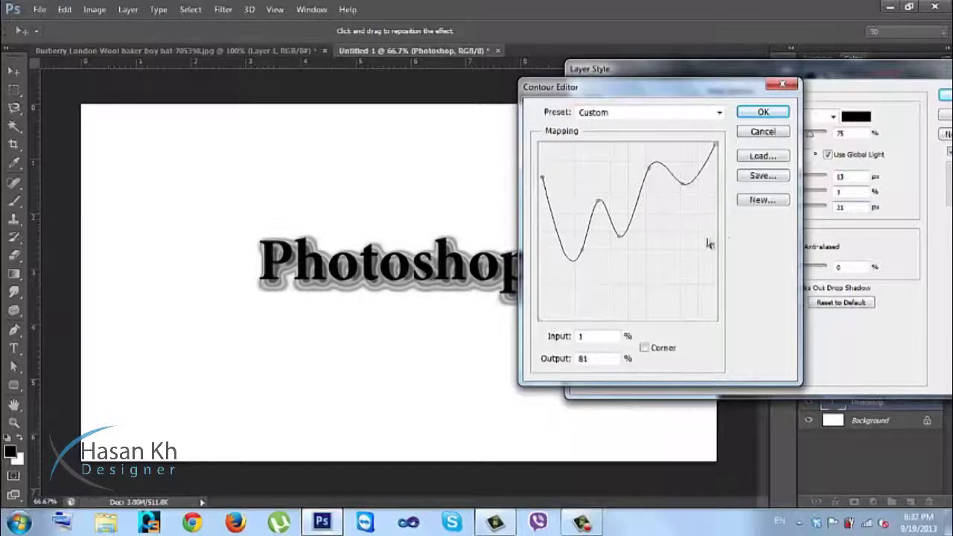
click(762, 131)
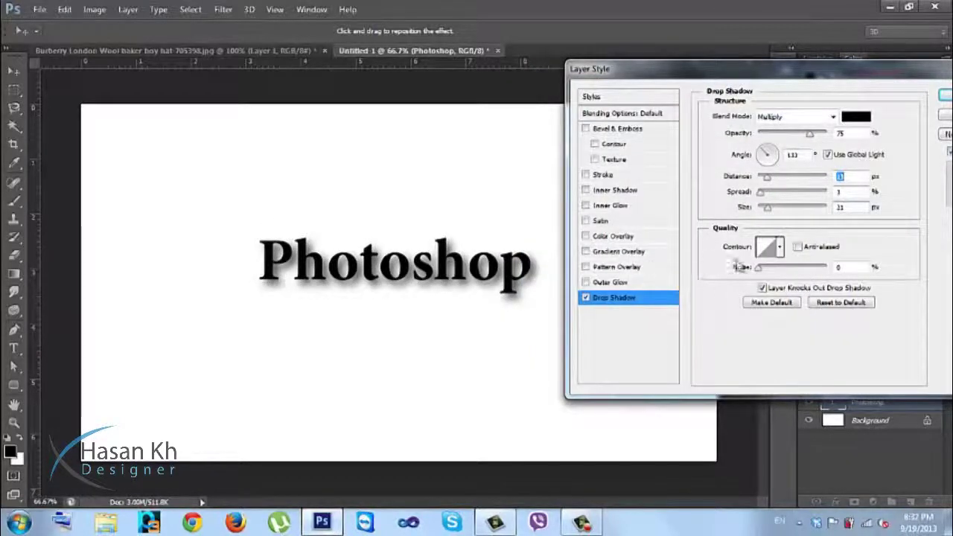
Step: Keep the drop shadow's noise at 0% and apply the layer style with Outer Glow switched back off
mouse_move(760, 270)
mouse_down()
mouse_move(801, 274)
mouse_move(758, 271)
mouse_up()
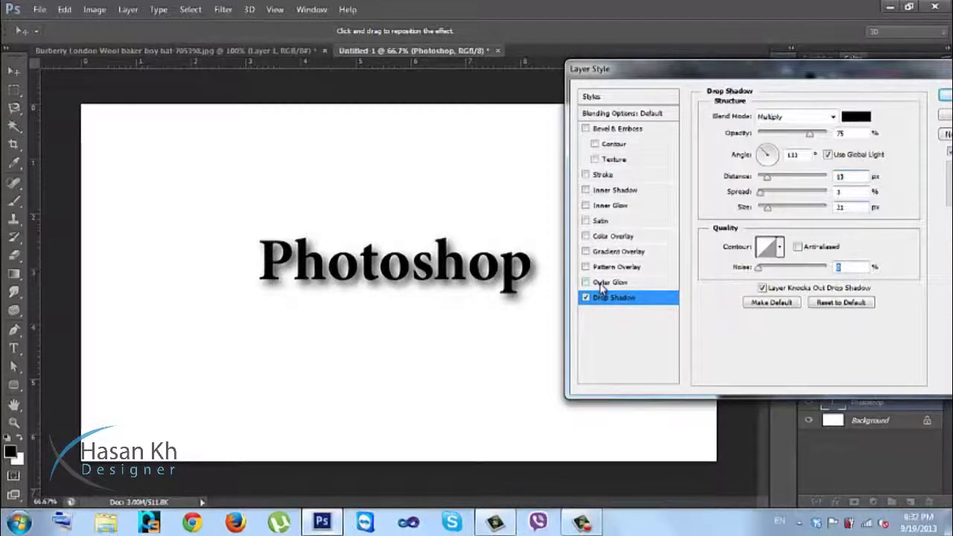
click(601, 289)
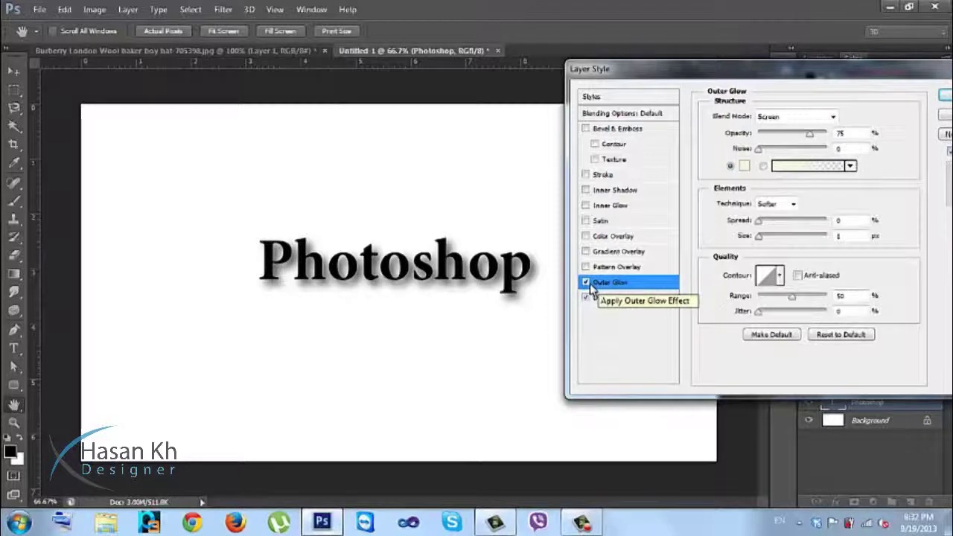
click(587, 283)
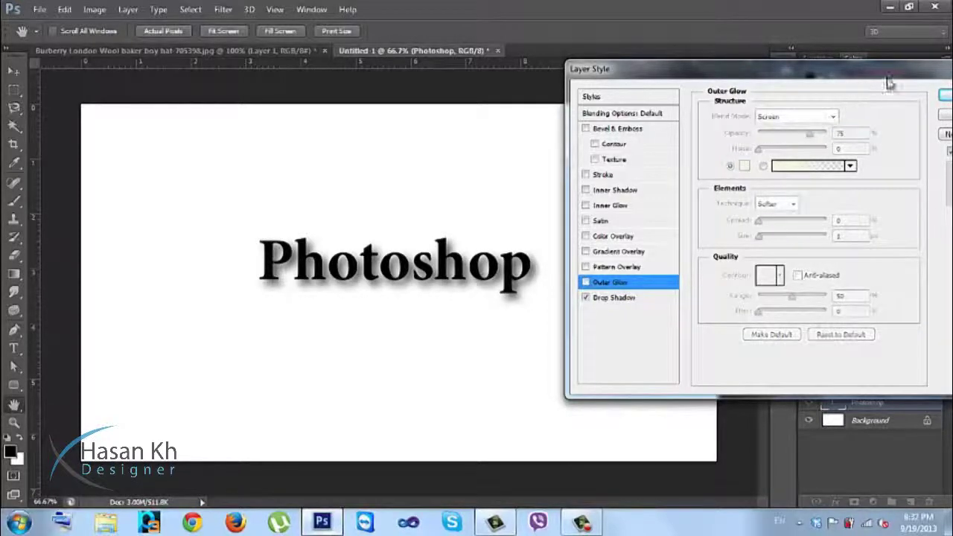
drag(896, 74, 758, 74)
click(835, 94)
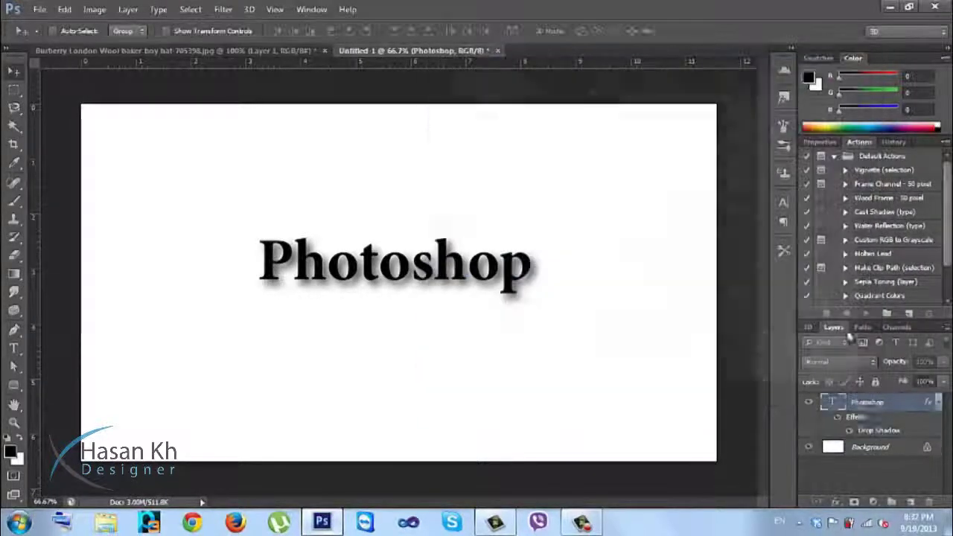
Step: Create a new layer above the Background and fill it with cyan (RGB 0, 198, 210)
click(893, 447)
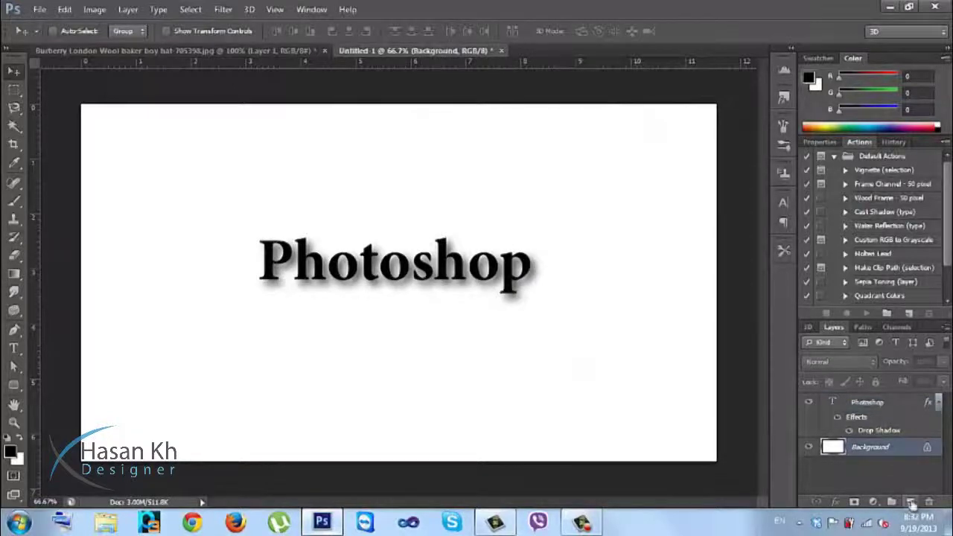
click(910, 502)
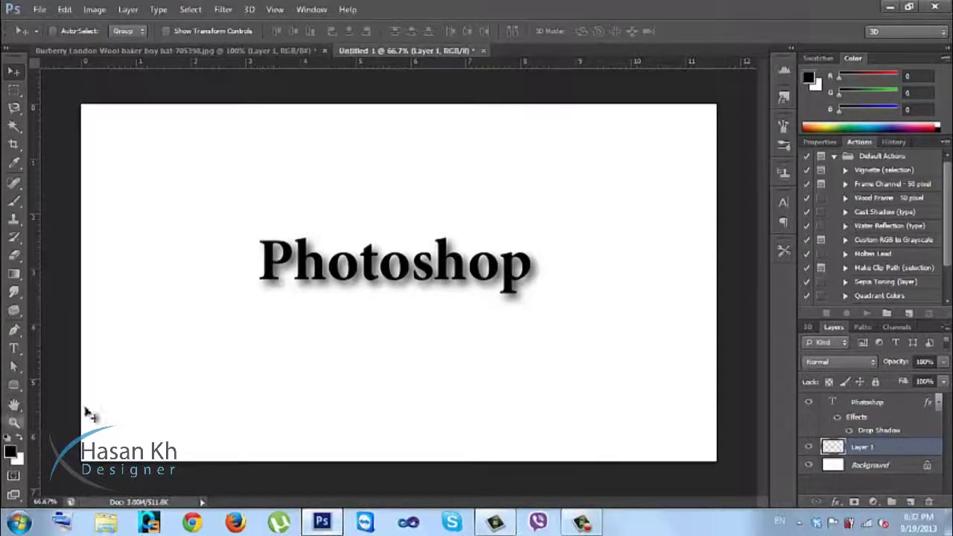
click(10, 451)
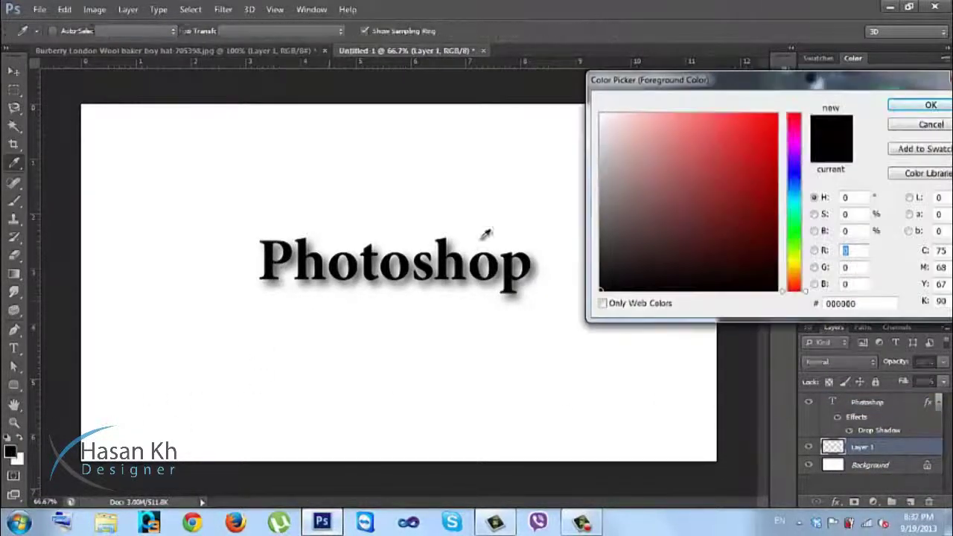
drag(793, 184, 795, 213)
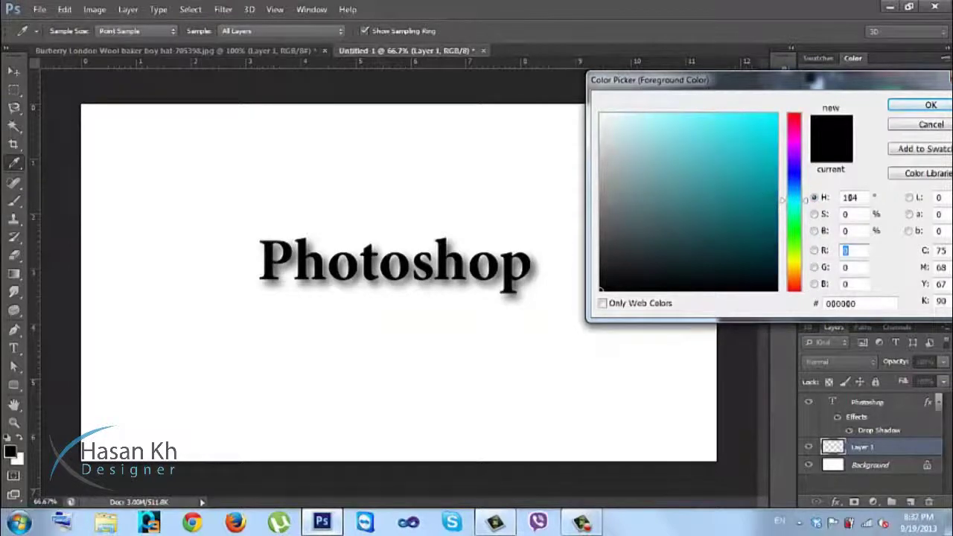
click(776, 144)
click(896, 111)
key(v)
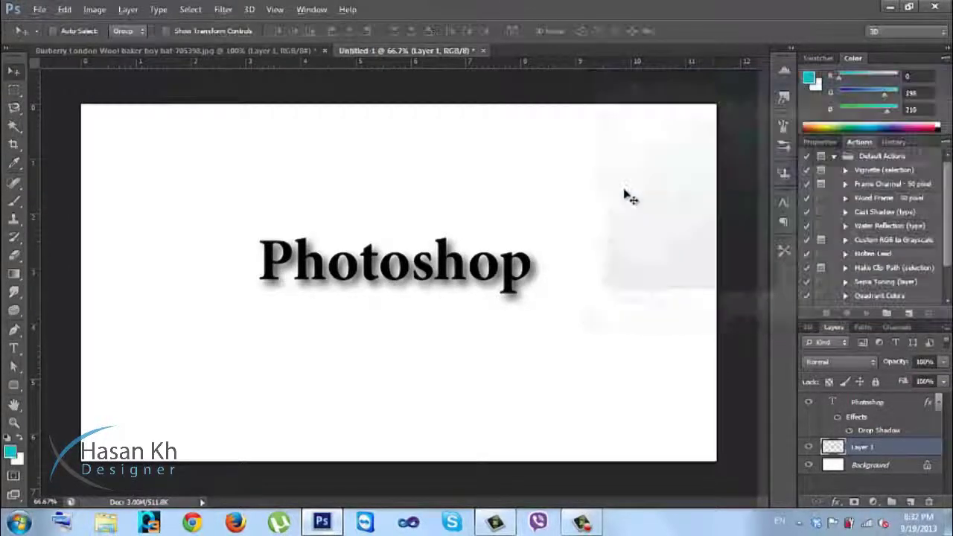
key(alt+BackSpace)
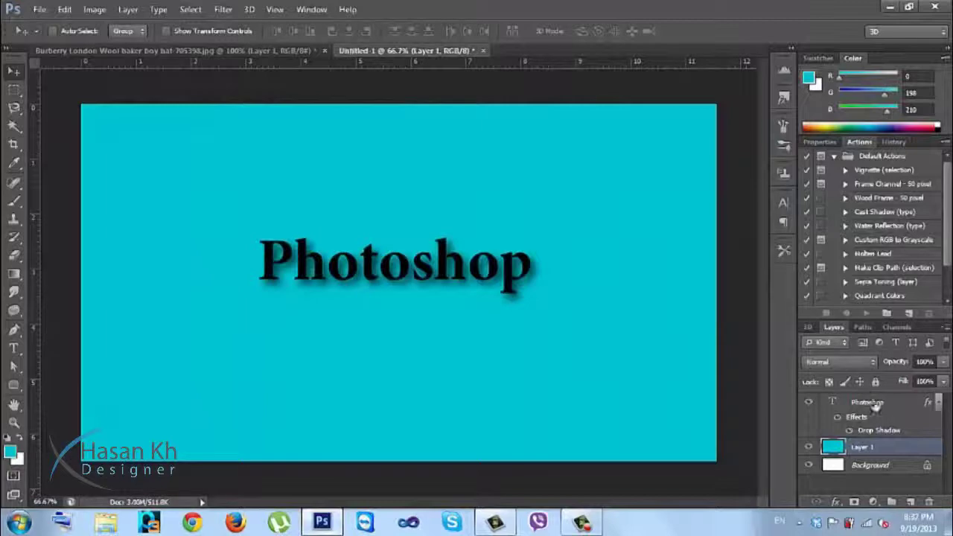
Step: Add an enlarged Outer Glow to the Photoshop text layer and turn off its Drop Shadow
click(939, 403)
double_click(927, 402)
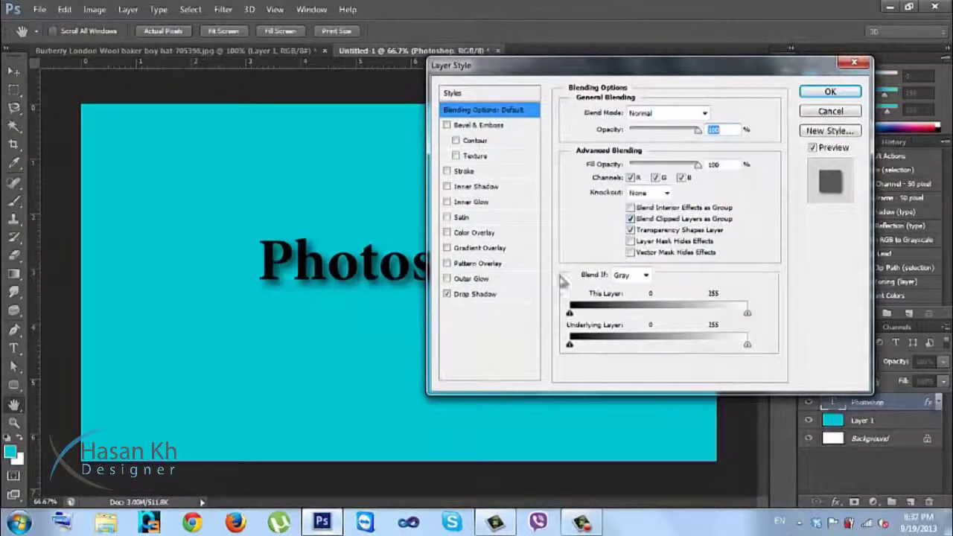
drag(610, 66, 808, 35)
click(670, 250)
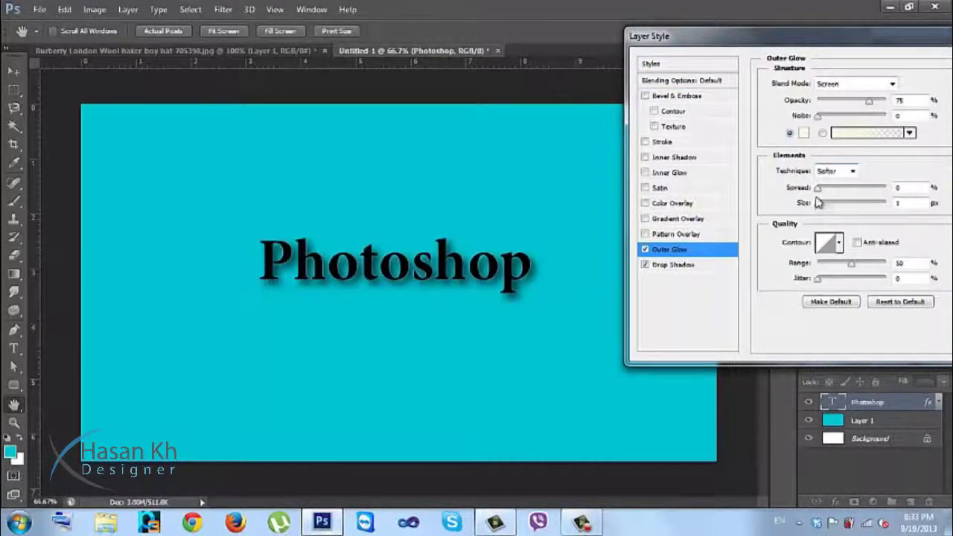
drag(818, 206, 826, 211)
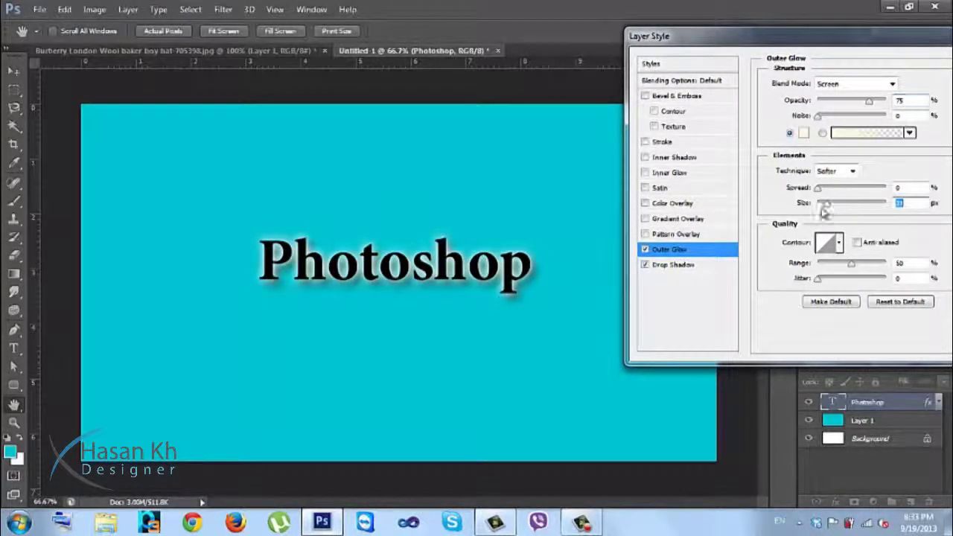
click(645, 267)
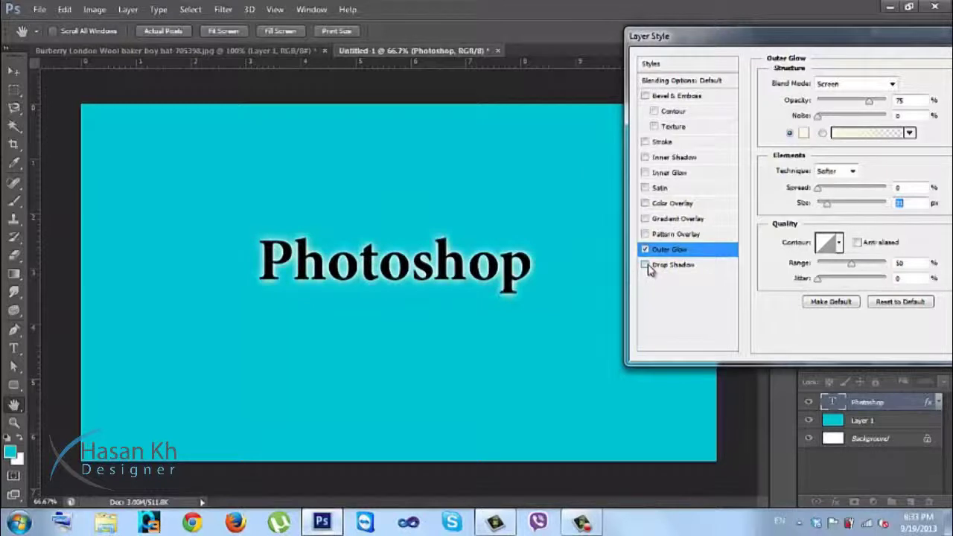
Step: Set the outer glow's spread to 1%, size to 65 px and opacity to 63%
mouse_move(826, 206)
mouse_down()
mouse_move(811, 212)
mouse_move(826, 211)
mouse_up()
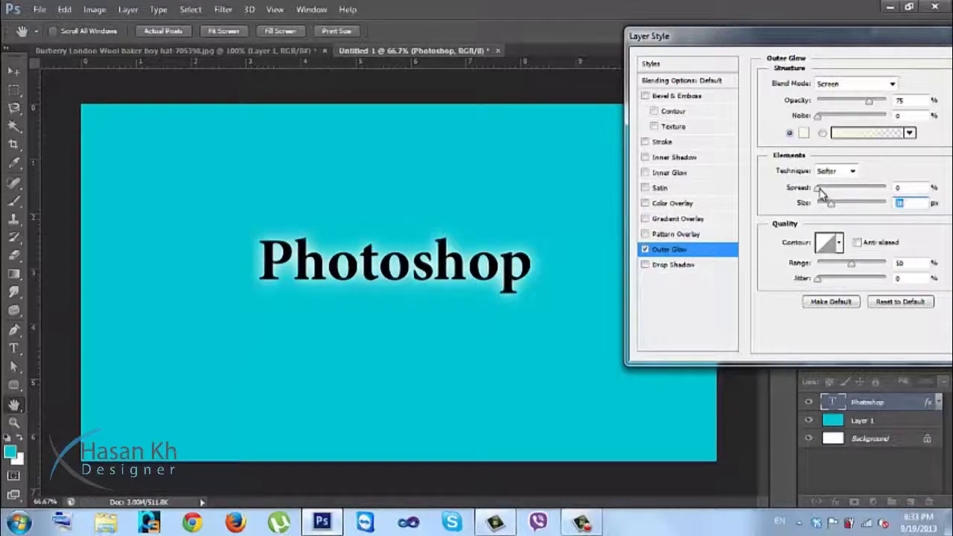
drag(818, 188, 852, 193)
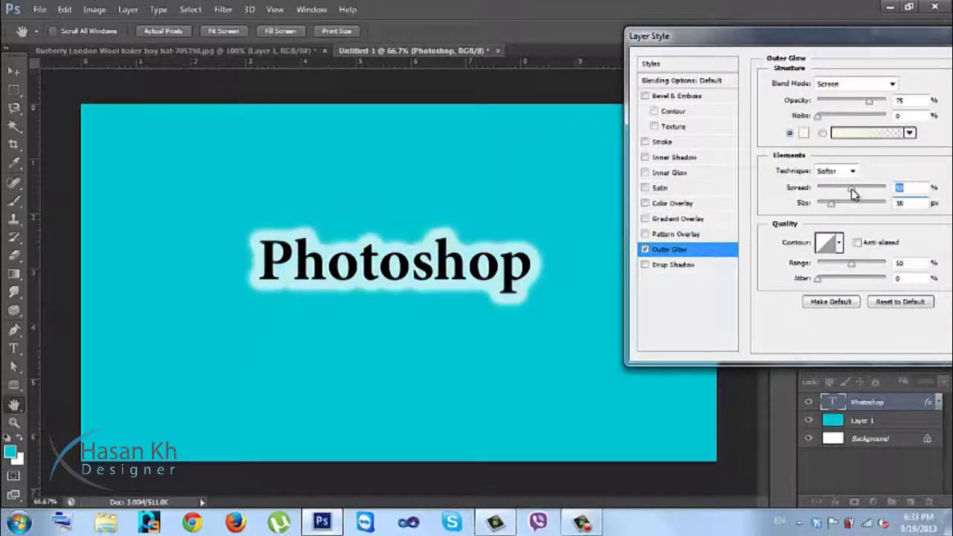
mouse_move(846, 192)
mouse_down()
mouse_move(818, 192)
mouse_move(839, 205)
mouse_up()
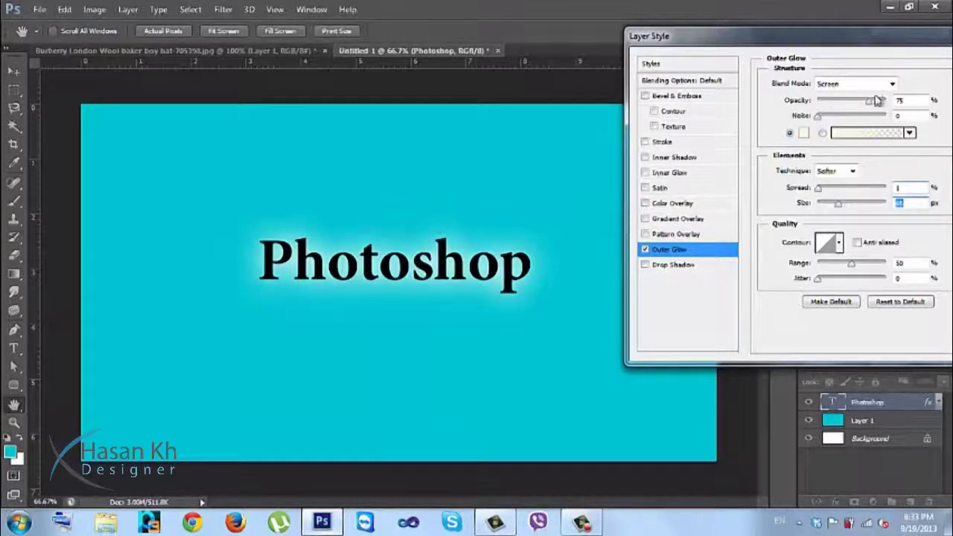
drag(872, 104, 902, 99)
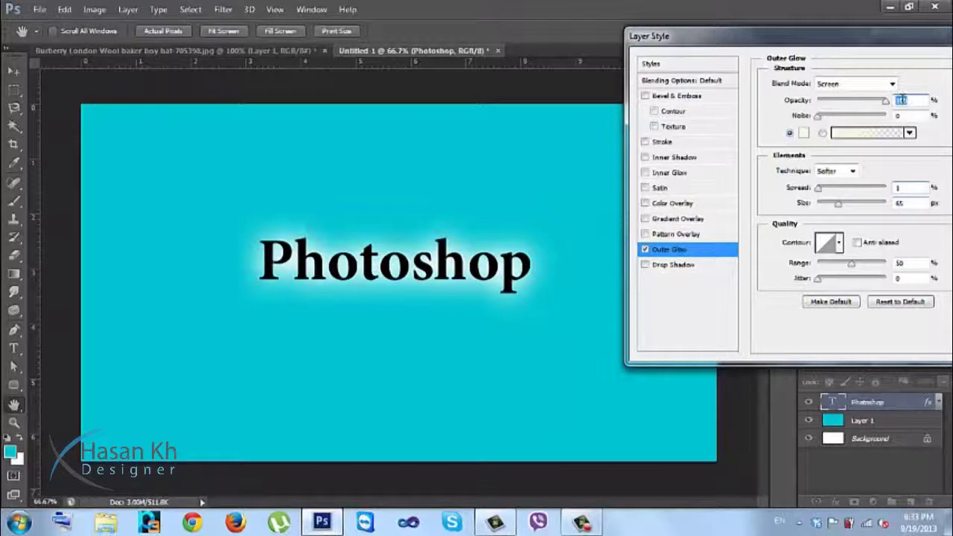
drag(882, 106, 798, 131)
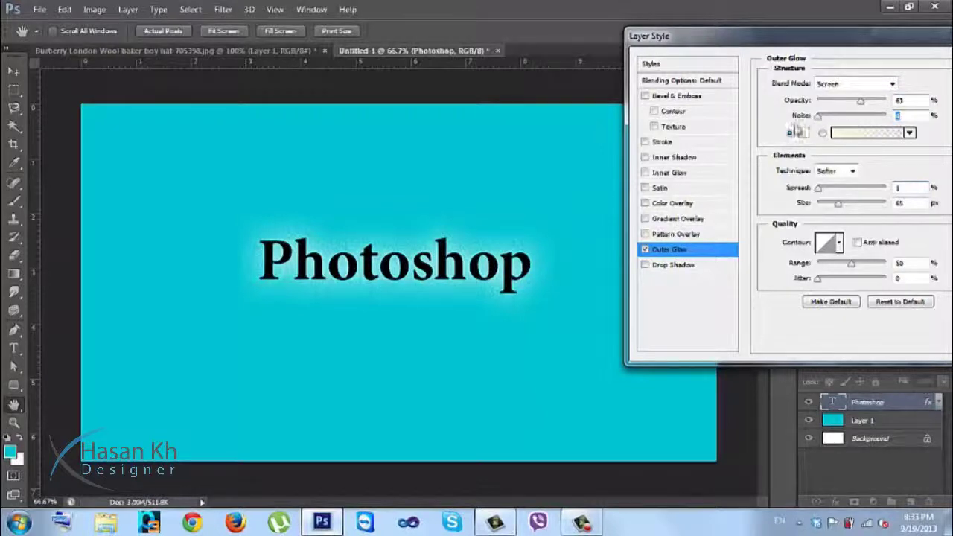
Step: Set the outer glow's opacity to 75%, spread to 16% and size to 117 px
drag(864, 105, 873, 106)
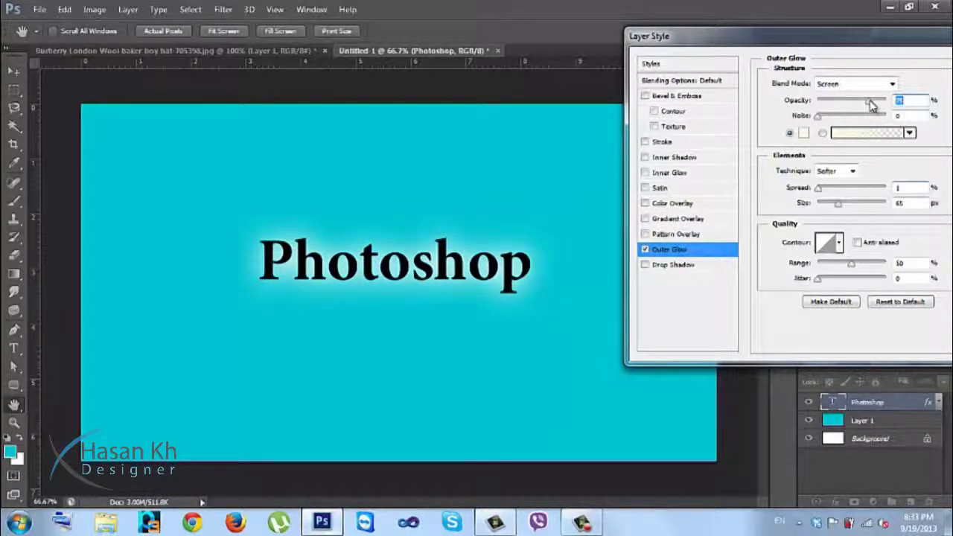
mouse_move(838, 203)
mouse_down()
mouse_move(851, 203)
mouse_move(828, 189)
mouse_up()
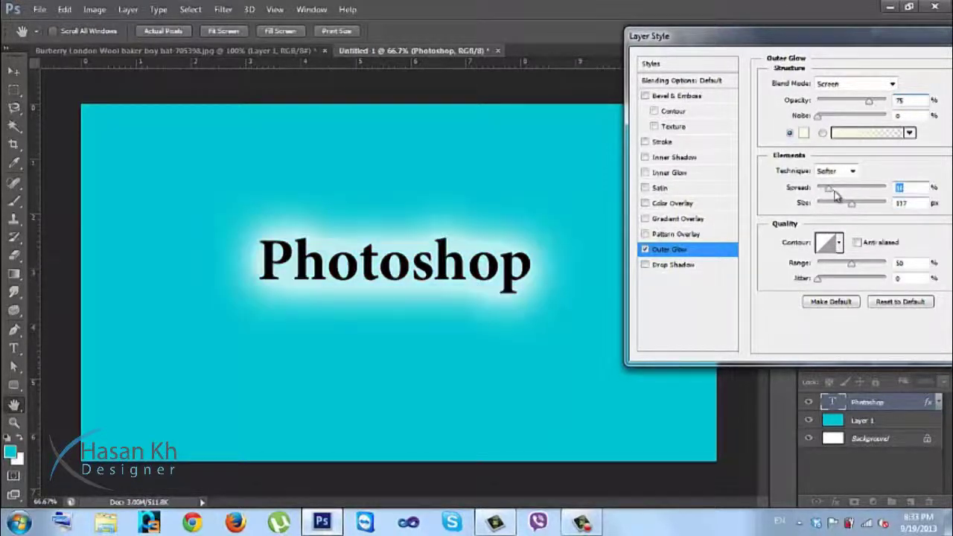
Step: Try several contour presets on the outer glow, including multi-peaked and stepped ones, and restore the linear contour
click(839, 246)
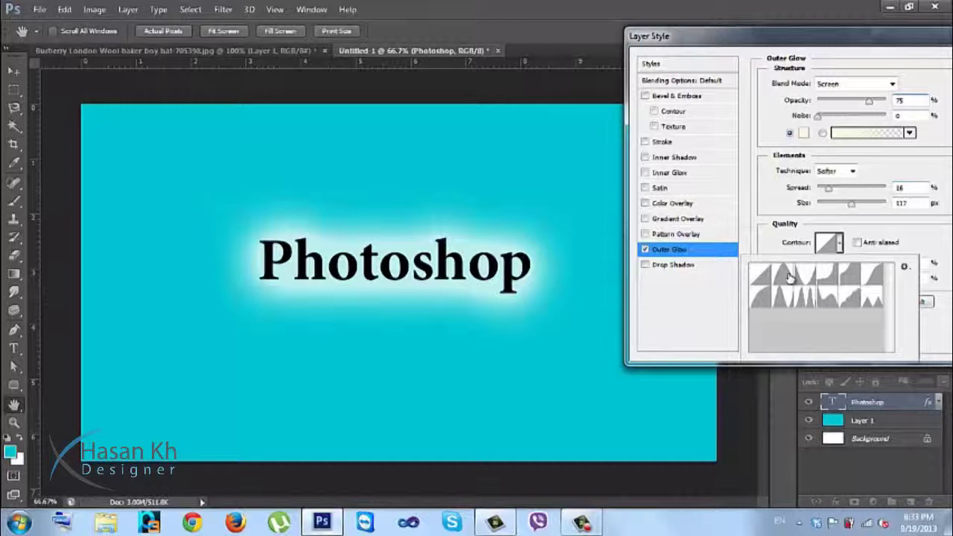
click(803, 277)
click(805, 297)
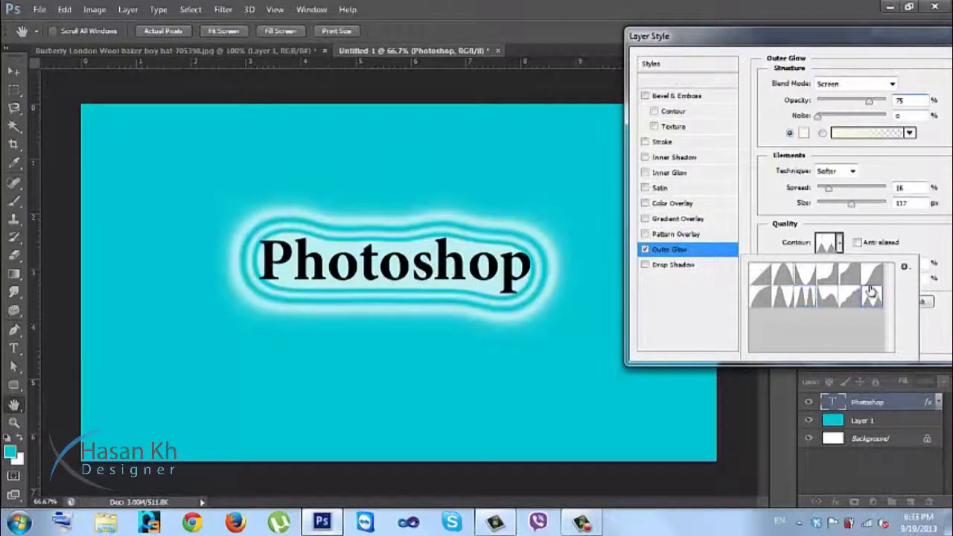
click(871, 294)
click(849, 296)
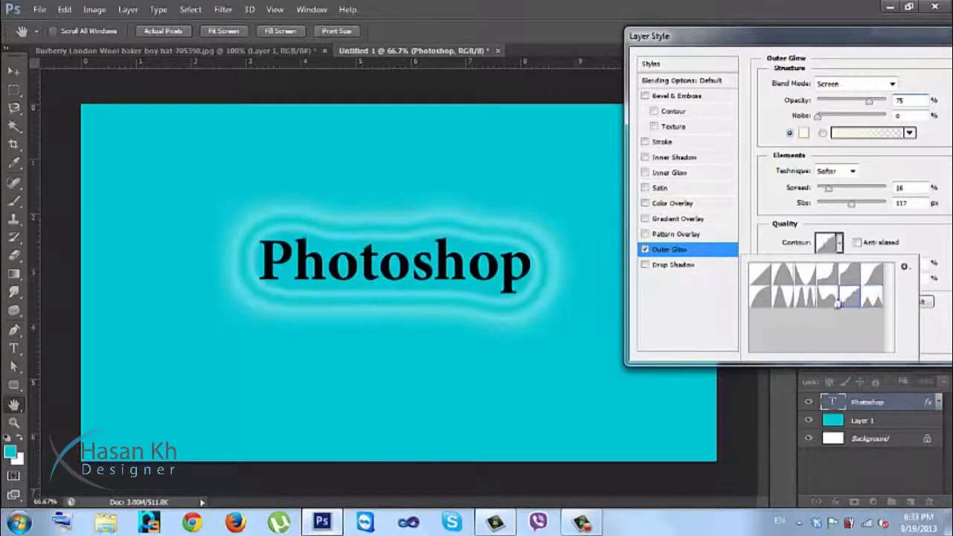
click(760, 301)
click(761, 277)
click(773, 250)
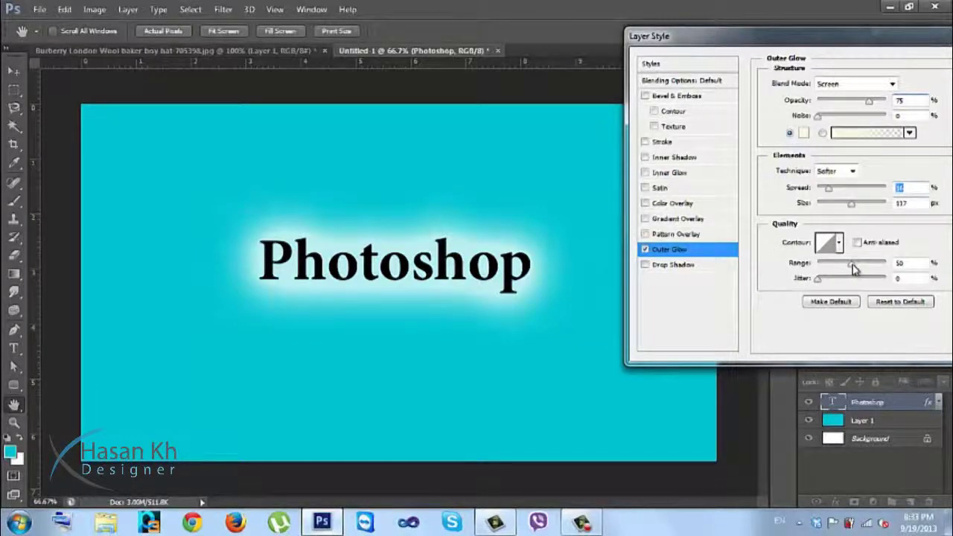
Step: Set the outer glow's range to 43% with jitter at 0%, and turn Outer Glow off
drag(854, 269, 818, 280)
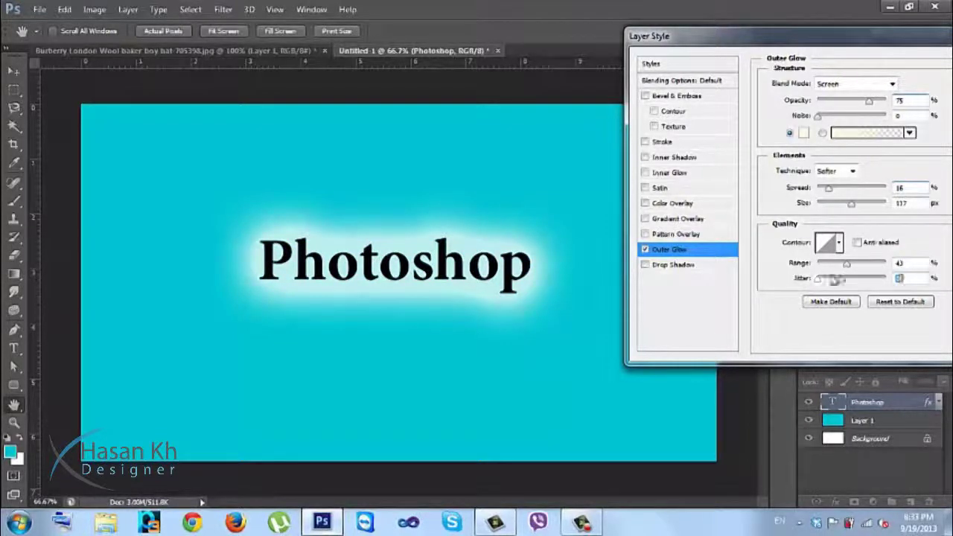
click(645, 250)
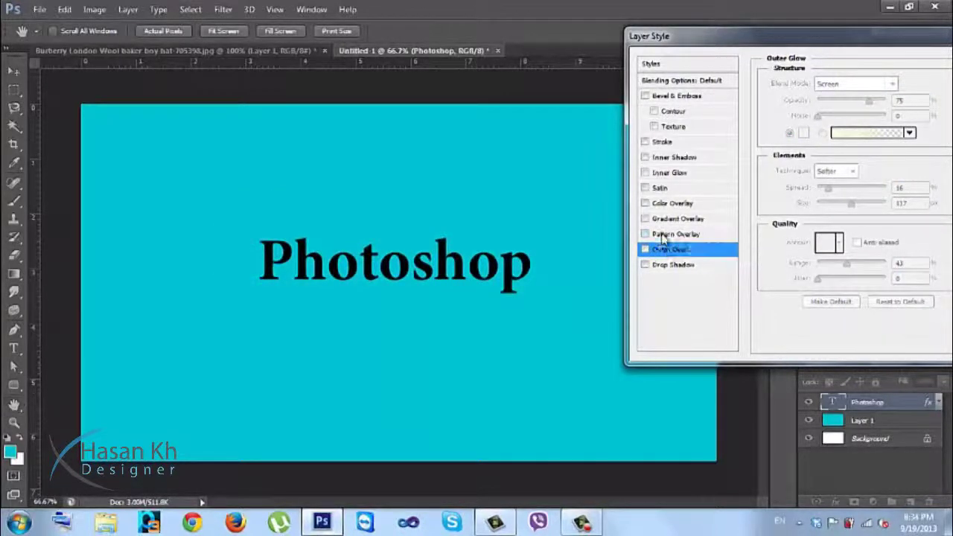
Step: Turn on Pattern Overlay for the Photoshop text and try streaked, banded and dark woven patterns
click(663, 235)
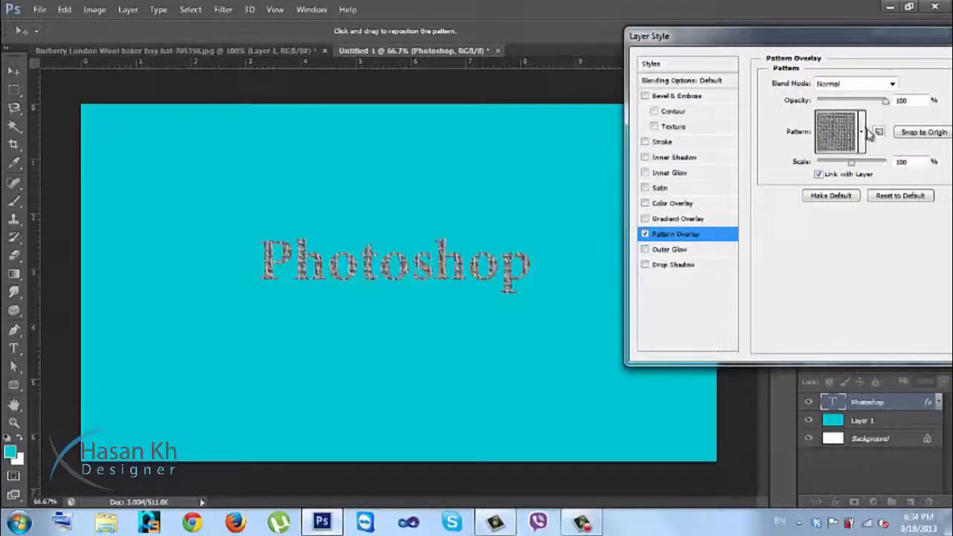
click(862, 132)
click(837, 218)
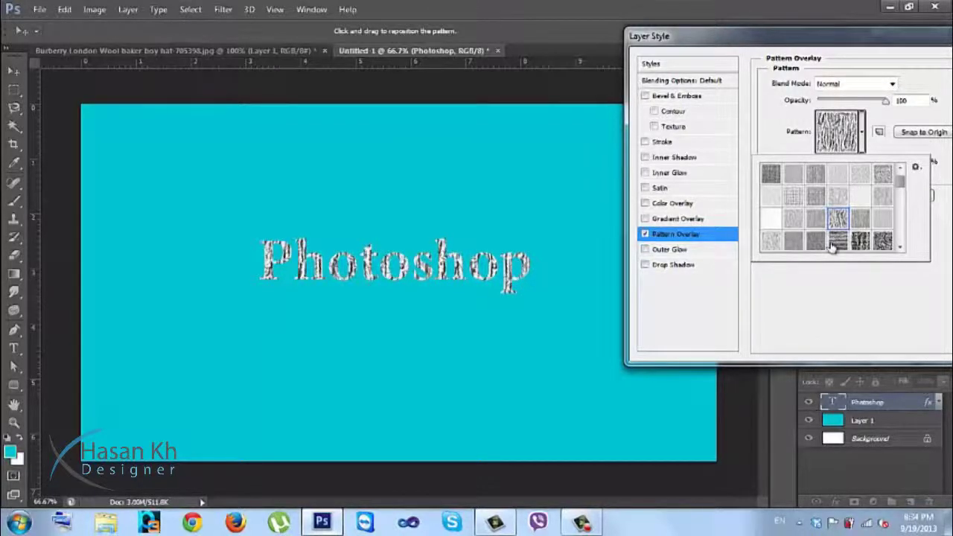
click(834, 242)
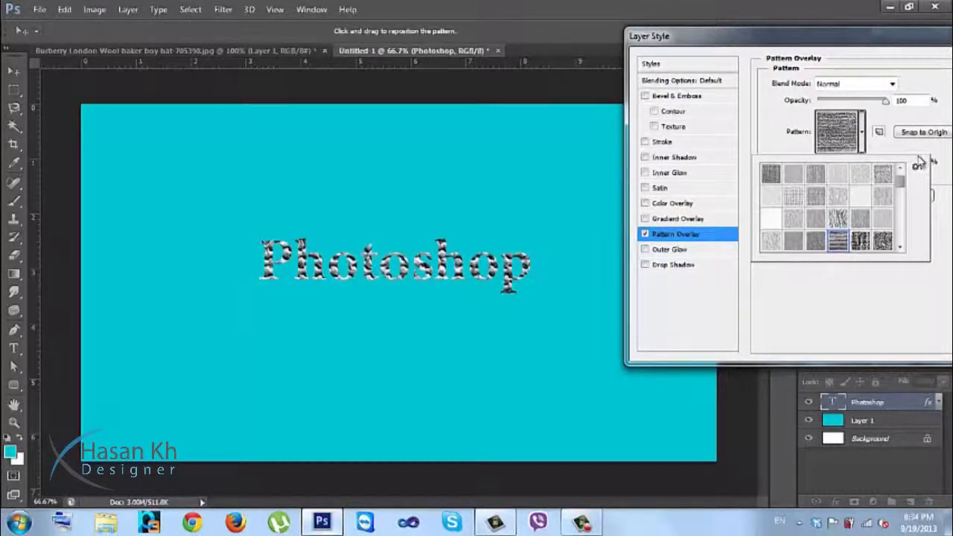
click(771, 176)
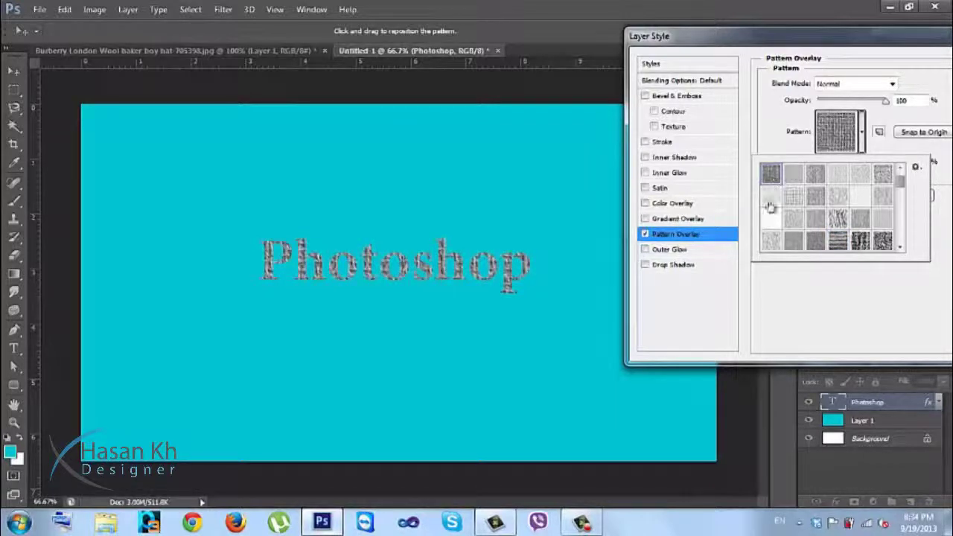
Step: Try further overlay patterns on the text, including pale paper, grey texture, yellow and cream ones
click(772, 219)
click(775, 198)
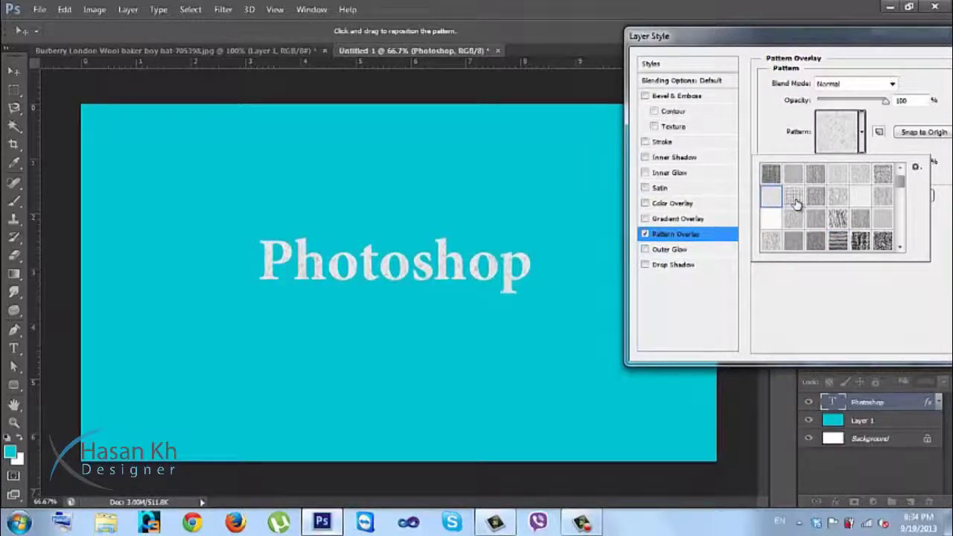
click(793, 200)
click(795, 241)
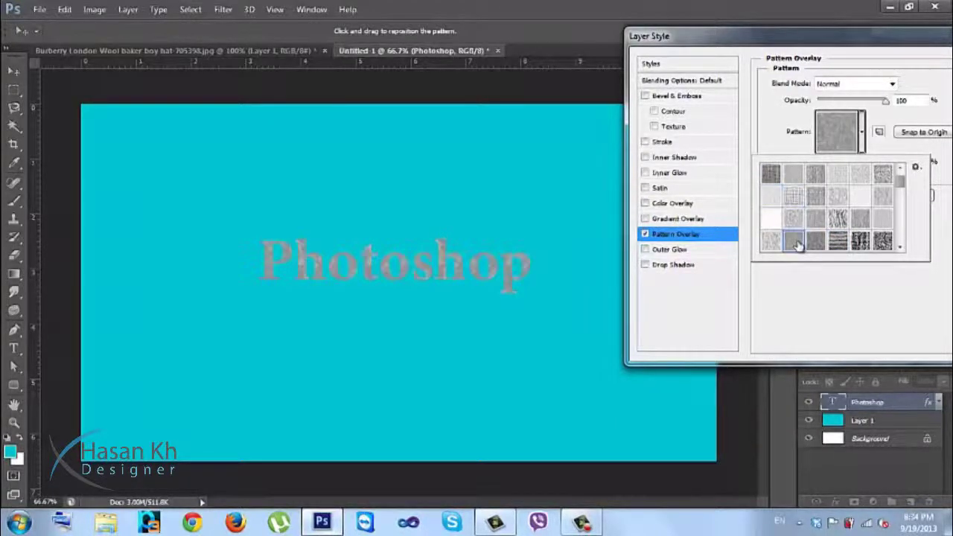
click(795, 199)
scroll(853, 201, down, 5)
click(856, 192)
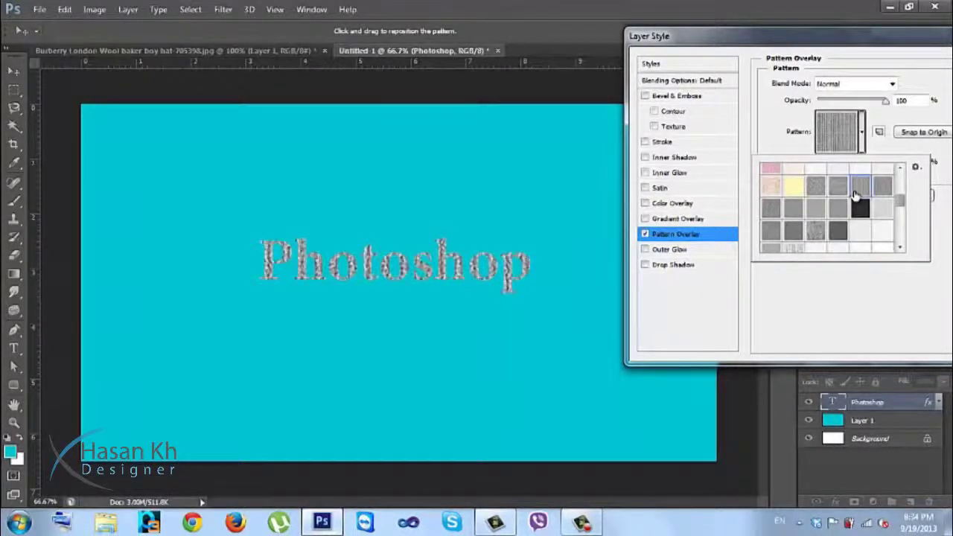
click(815, 231)
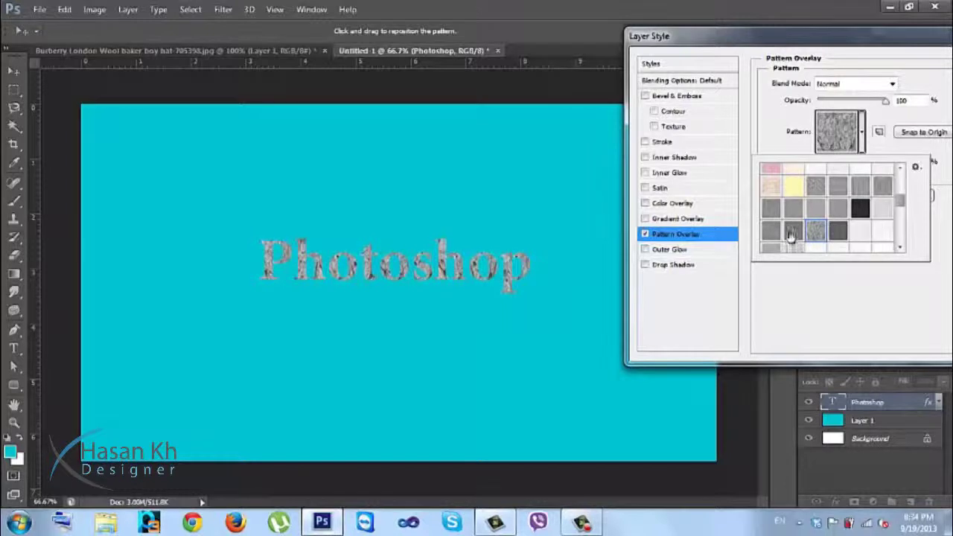
click(793, 186)
click(770, 186)
scroll(901, 212, down, 3)
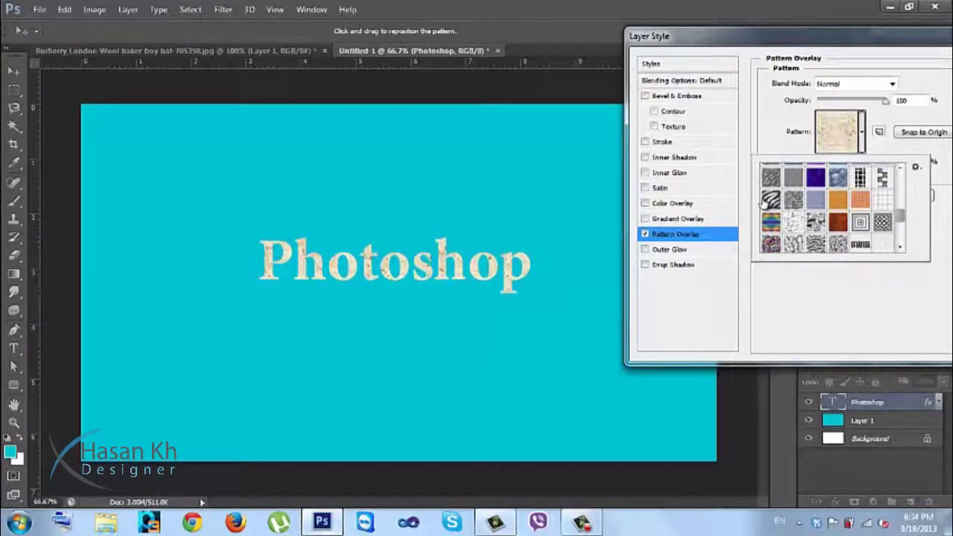
Step: Set the overlay pattern to the black-and-white zebra stripes after trying a cracked black-and-white pattern
click(769, 199)
click(827, 252)
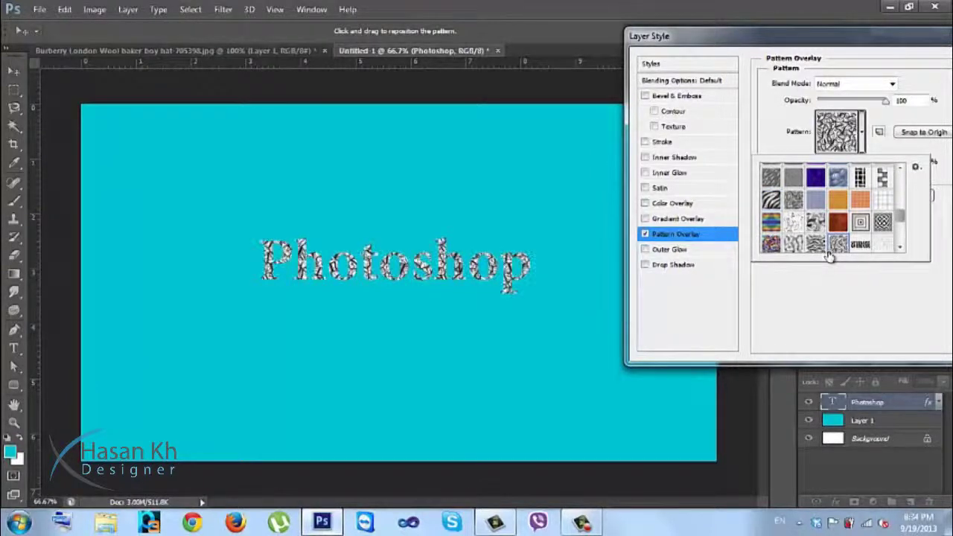
click(771, 199)
click(828, 312)
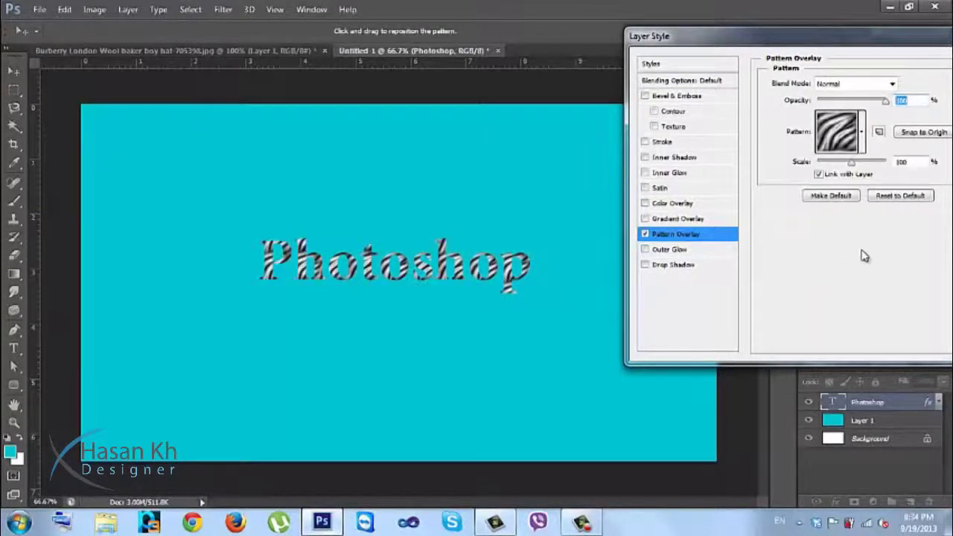
Step: Keep the pattern overlay at 100% opacity, 100% scale and Normal blend mode while demonstrating these settings
drag(884, 105, 944, 107)
mouse_move(853, 167)
mouse_down()
mouse_move(831, 165)
mouse_move(849, 167)
mouse_up()
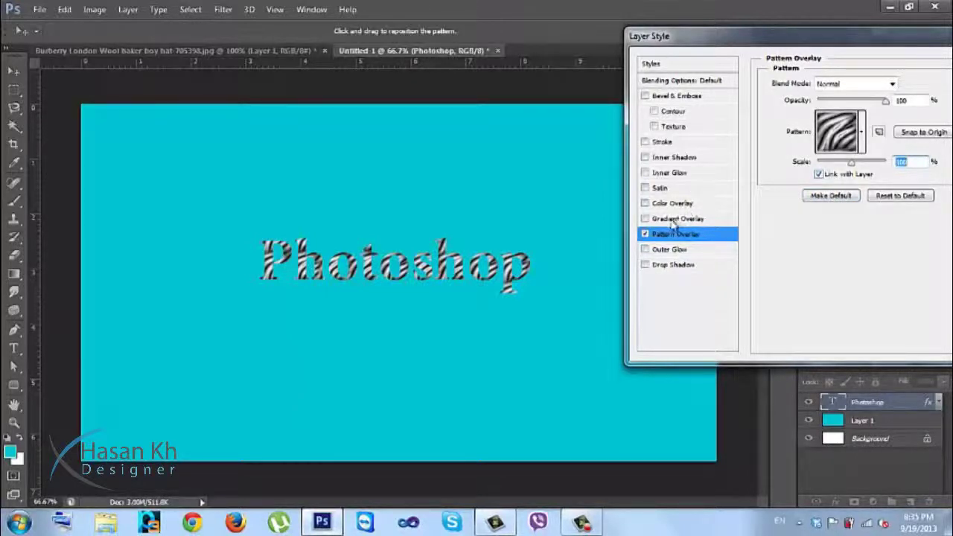
click(871, 84)
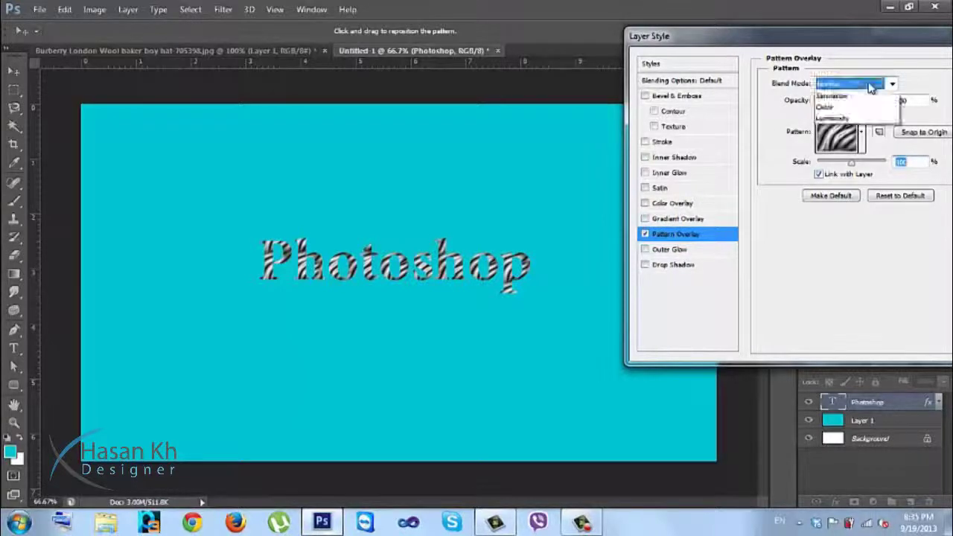
click(871, 86)
click(867, 85)
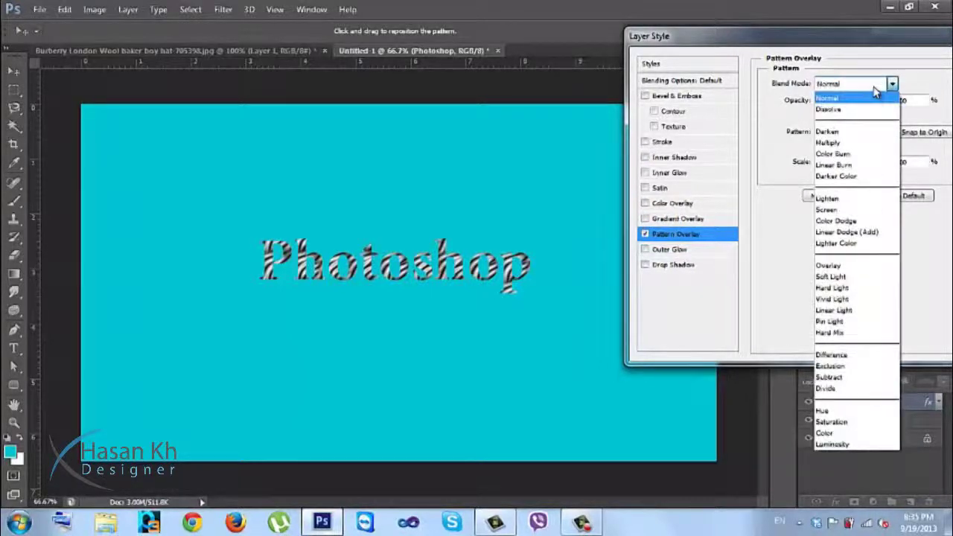
click(856, 97)
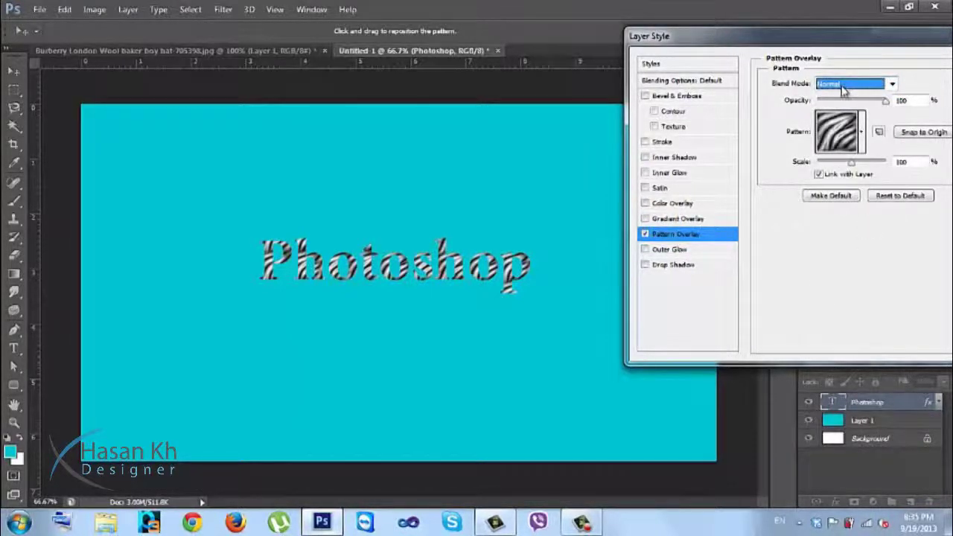
Step: Turn off Pattern Overlay and add a Gradient Overlay to the Photoshop text layer
click(645, 233)
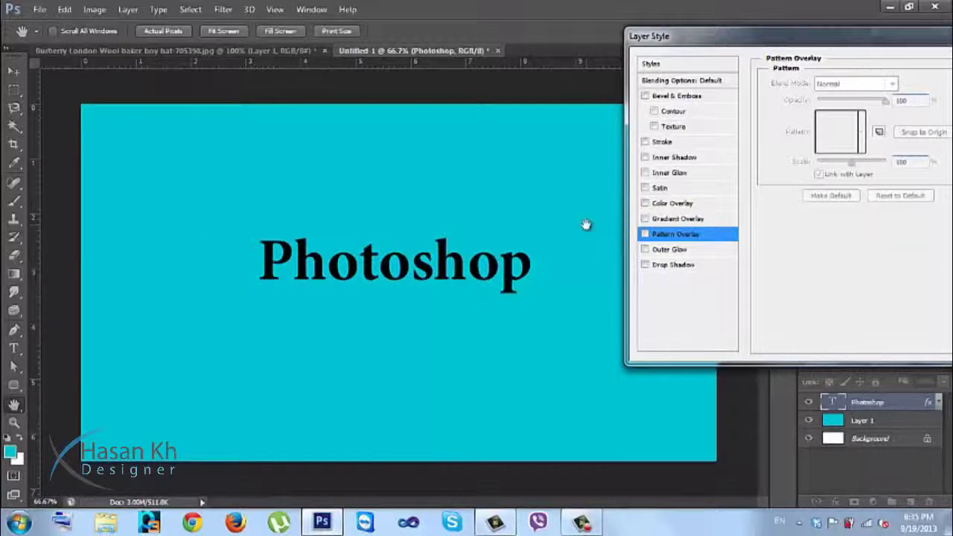
click(678, 219)
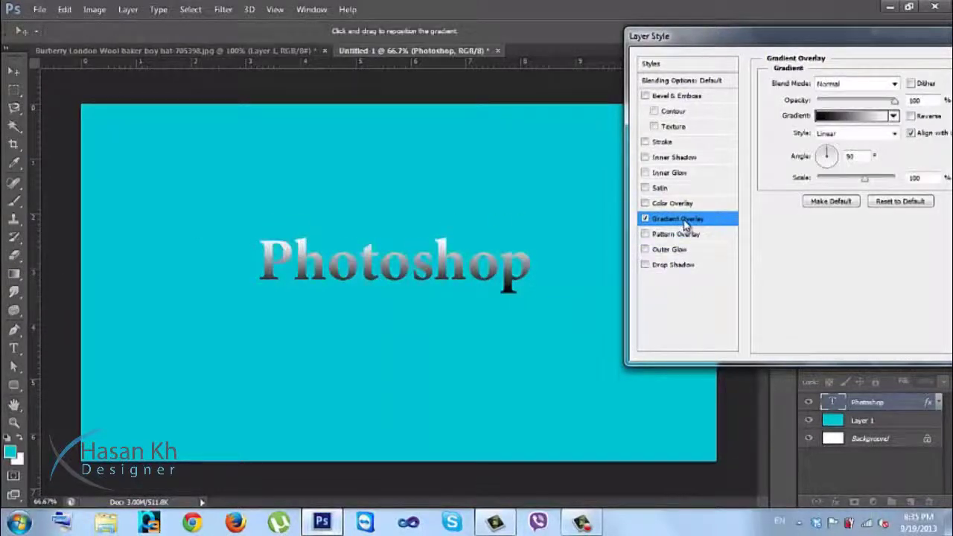
Step: Try the Red, Selenium 1 and Yellow gradient presets, and apply Shiny Sphere as the overlay gradient
click(862, 118)
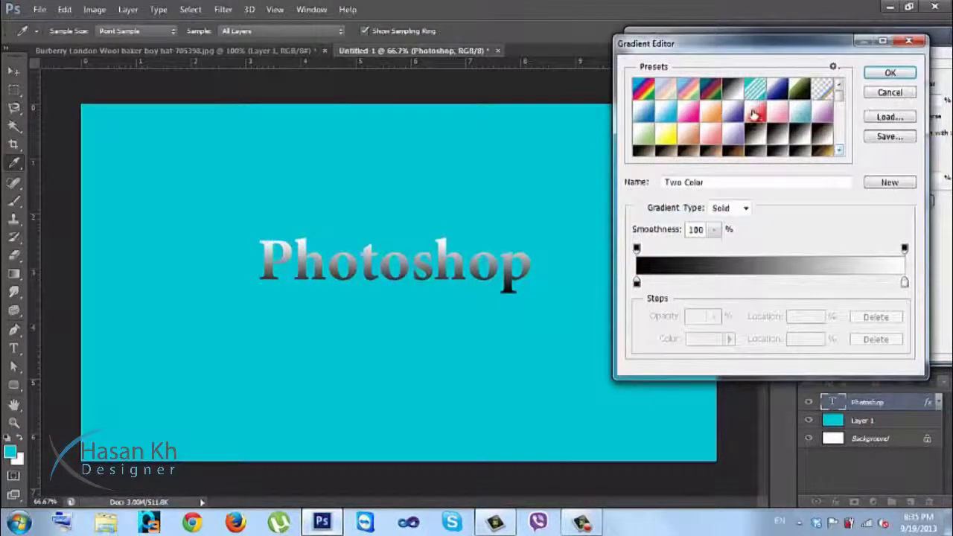
click(753, 113)
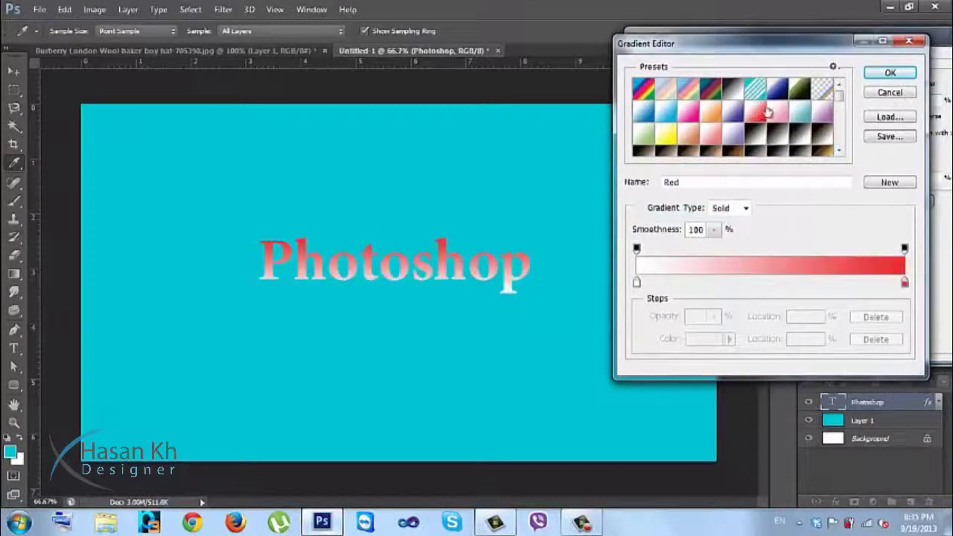
click(810, 88)
click(778, 140)
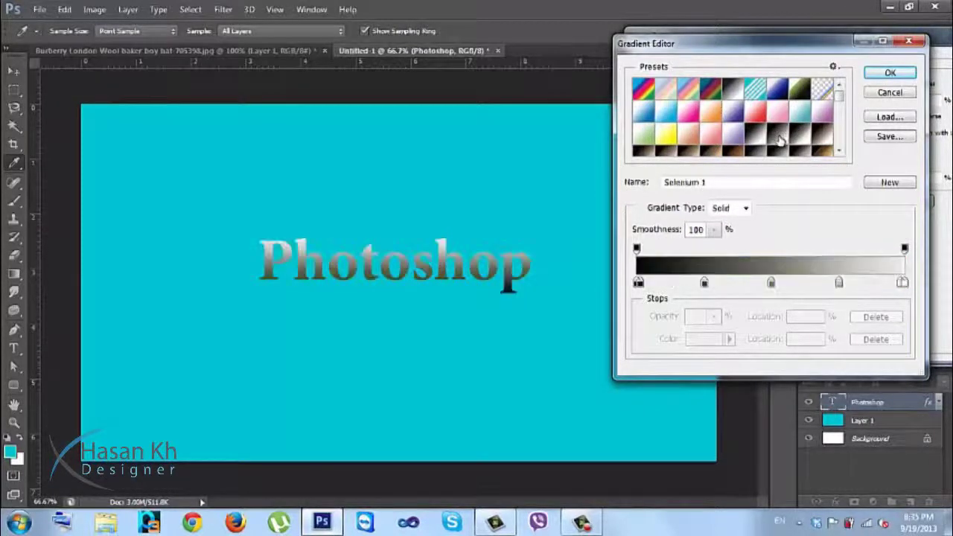
click(665, 142)
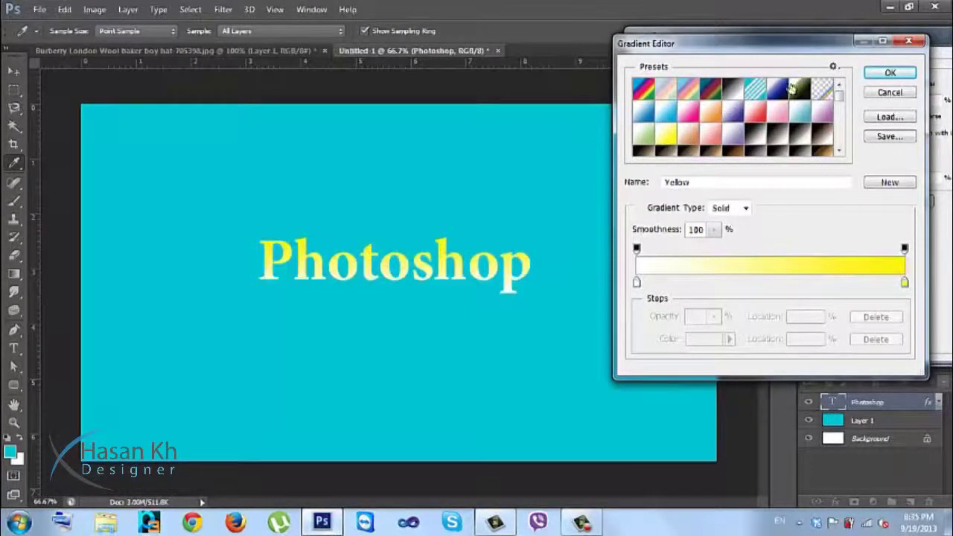
click(791, 88)
click(800, 89)
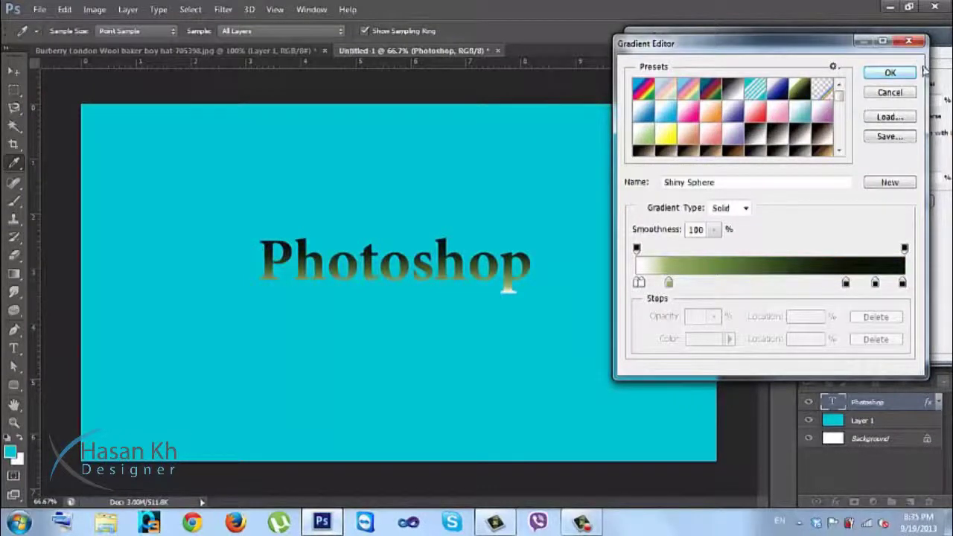
click(890, 72)
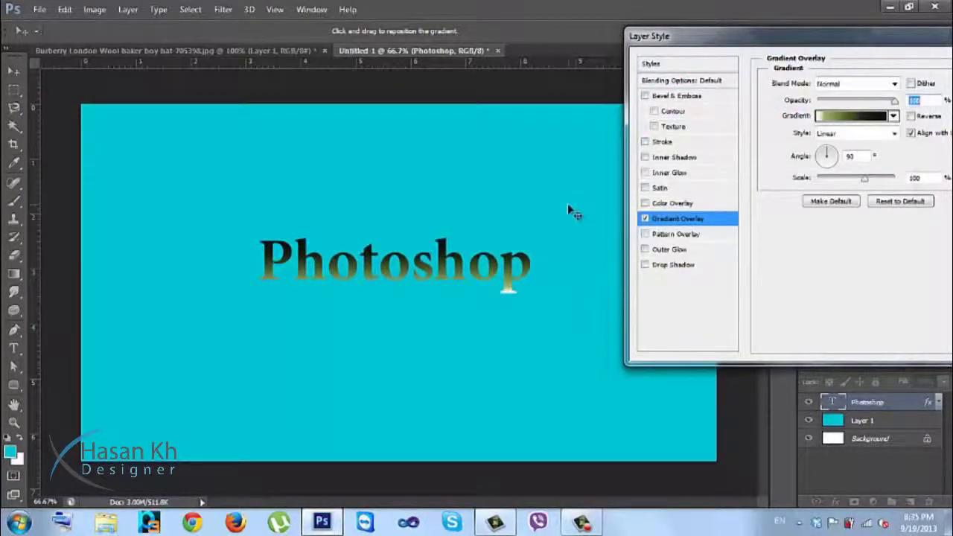
Step: Try the Radial, Angle, Reflected and Diamond styles for the gradient overlay, and return to Linear
click(866, 135)
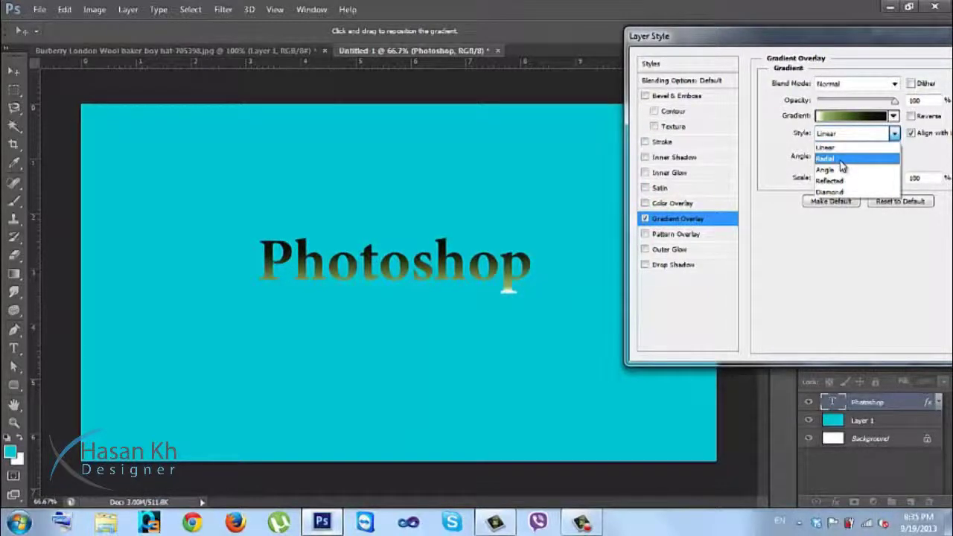
click(842, 162)
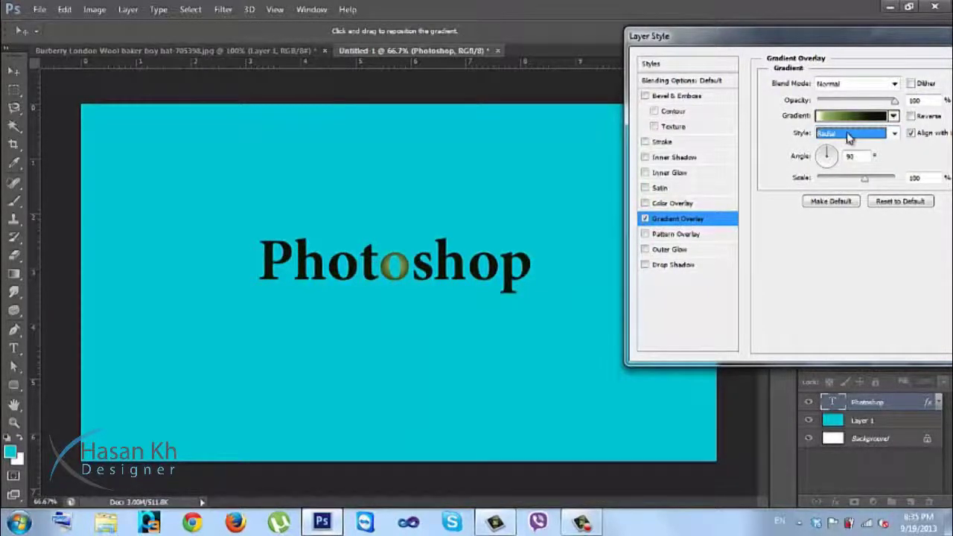
click(849, 139)
click(843, 171)
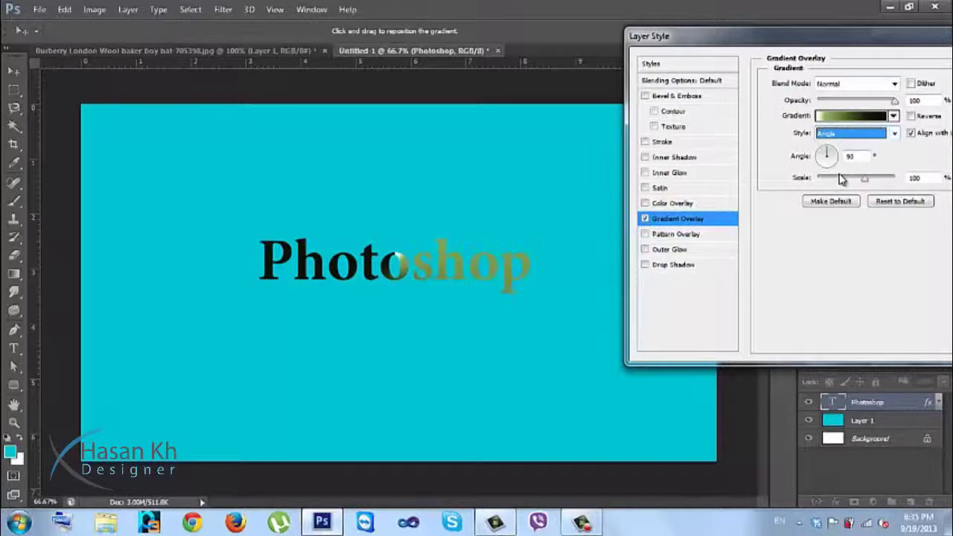
click(849, 141)
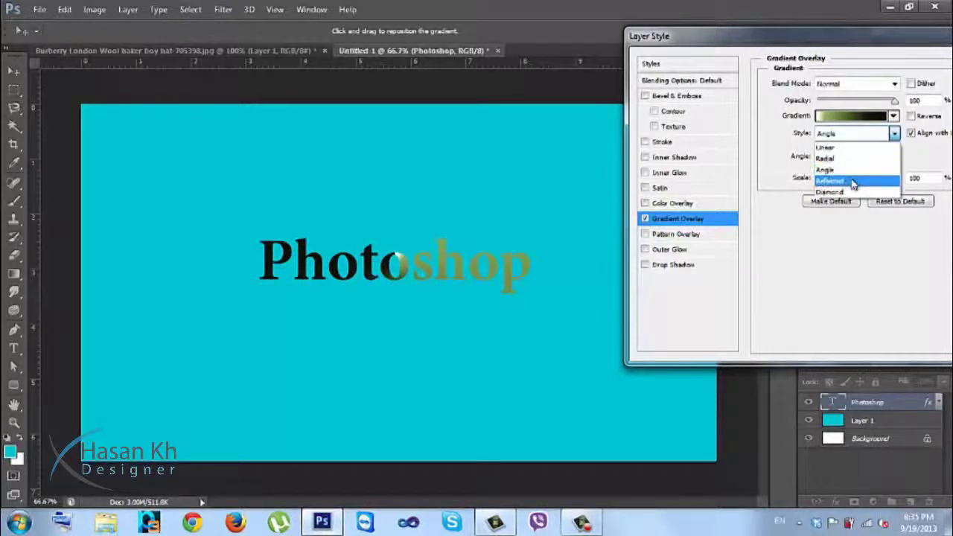
click(849, 178)
click(848, 141)
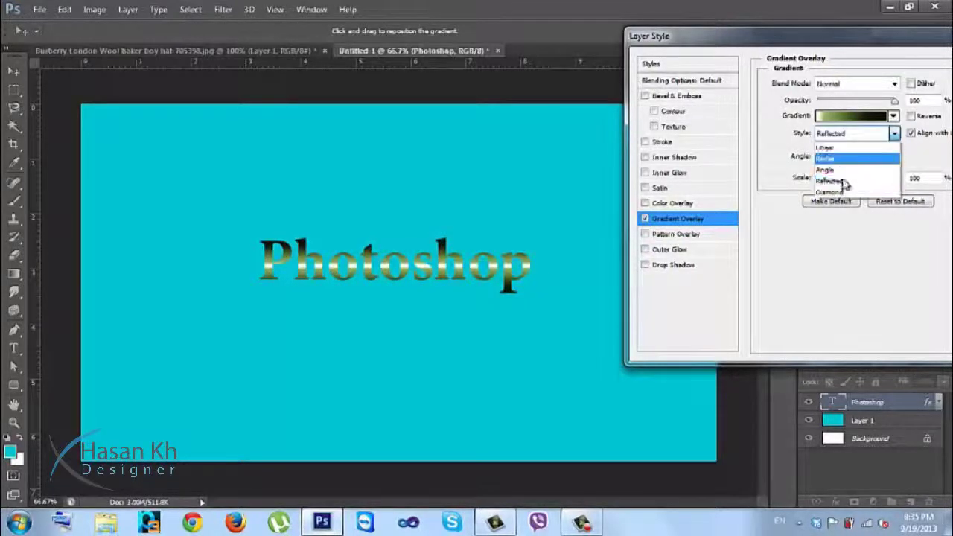
click(849, 187)
click(850, 141)
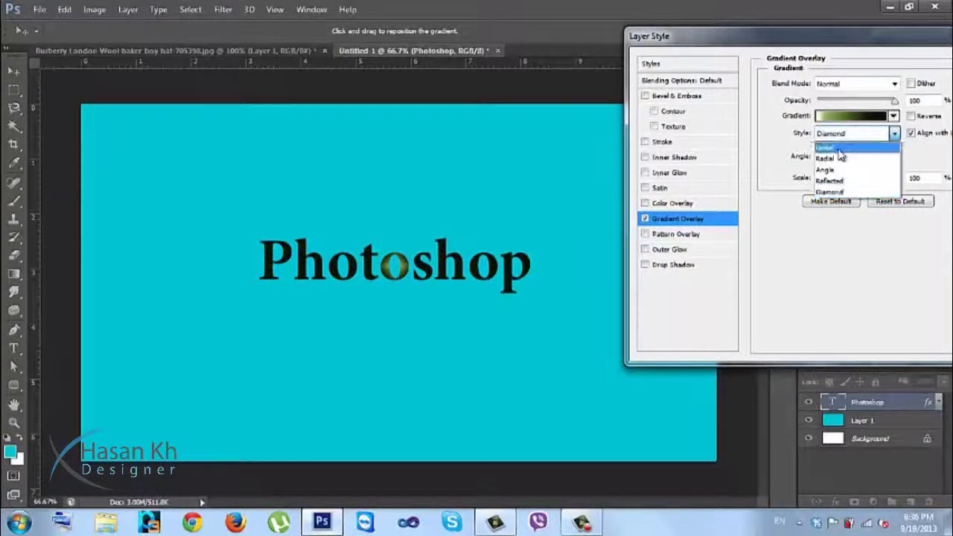
click(843, 155)
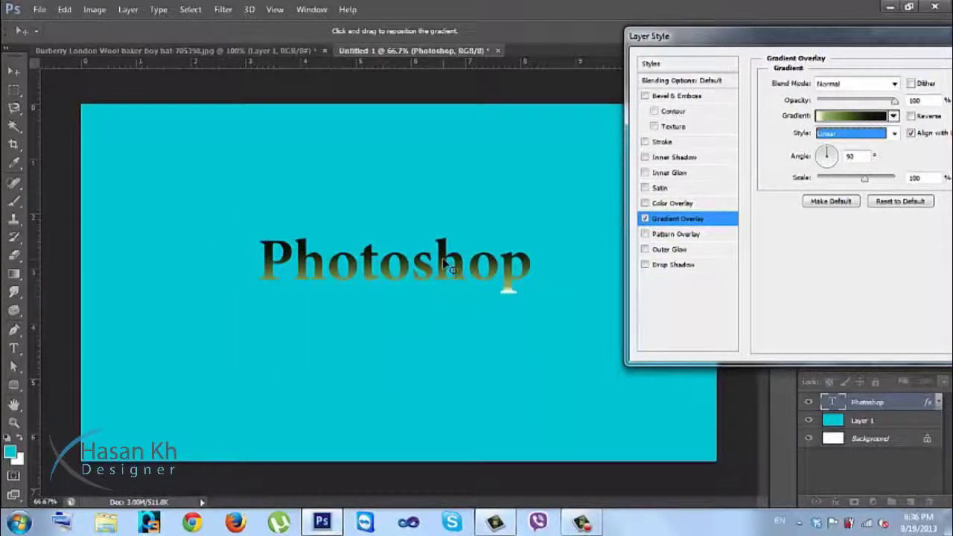
Step: Reposition the linear gradient inside the text, switch its style to Radial, and move the radial centre onto the letter P
drag(439, 283, 478, 273)
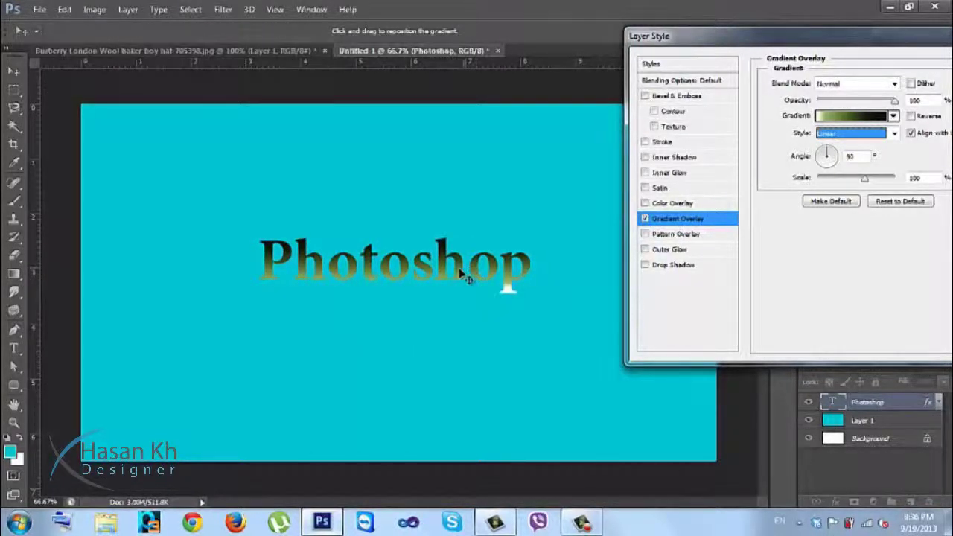
click(856, 133)
click(833, 161)
drag(506, 283, 314, 244)
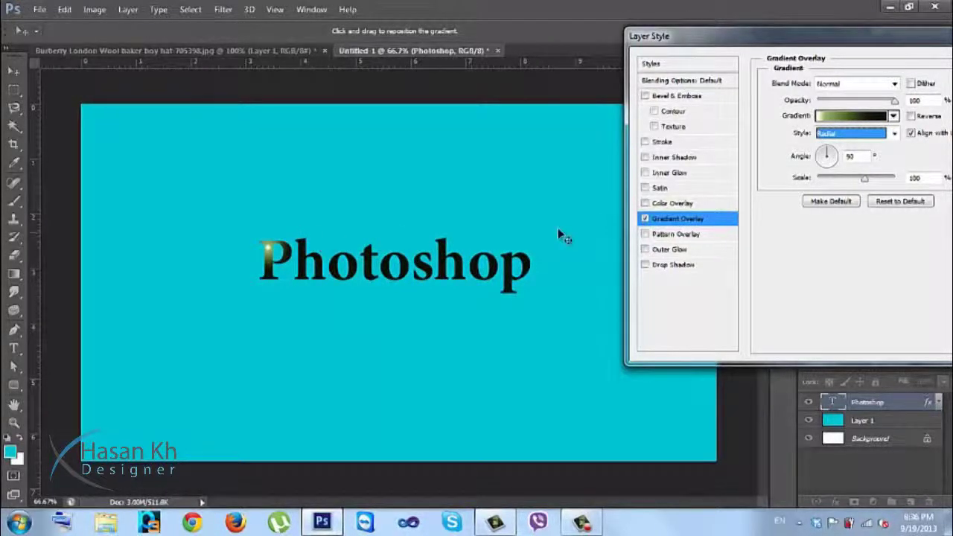
Step: Set the gradient angle to 191° and move the radial highlight onto the first letter o
click(823, 155)
drag(822, 155, 825, 161)
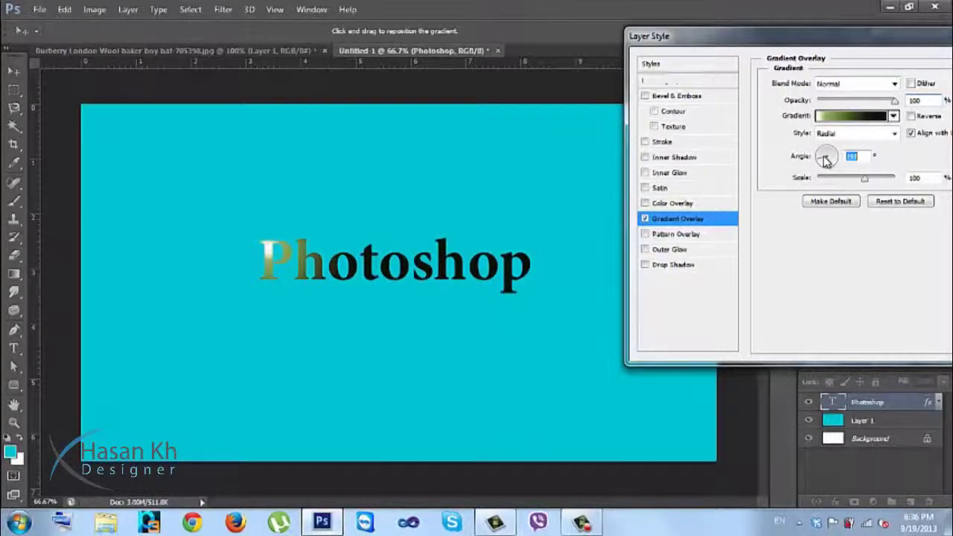
drag(363, 257, 439, 272)
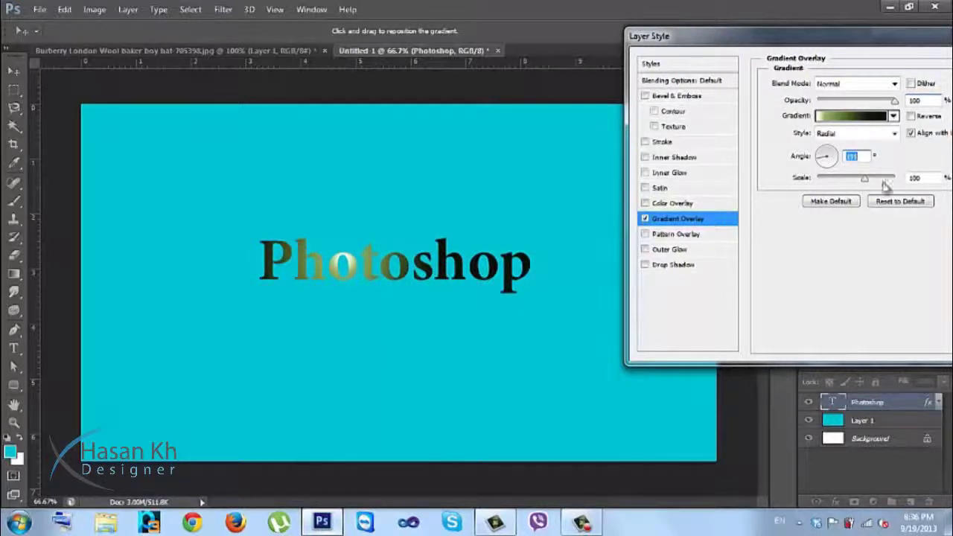
Step: Try the radial gradient at 150% and smaller scales, keeping the overlay opacity at 100%
drag(863, 179, 899, 181)
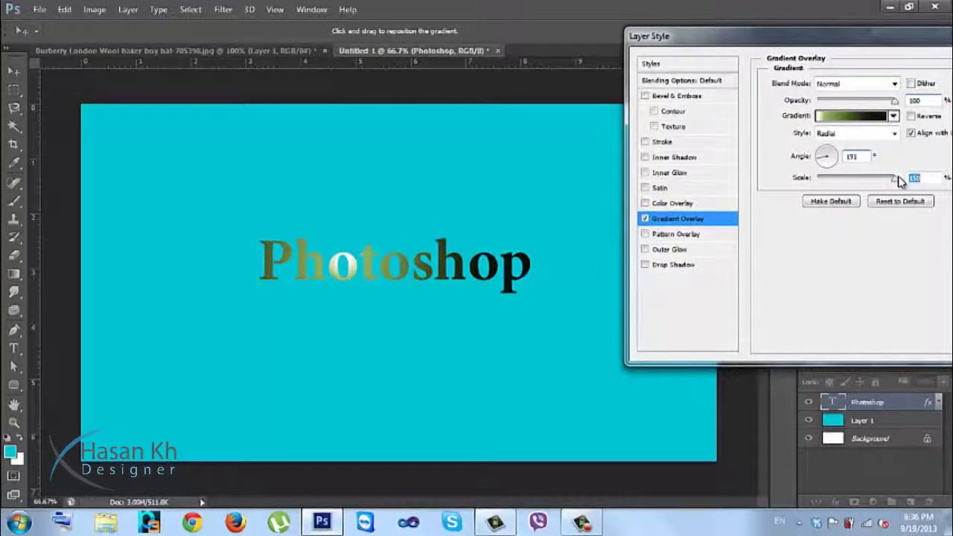
drag(890, 180, 856, 183)
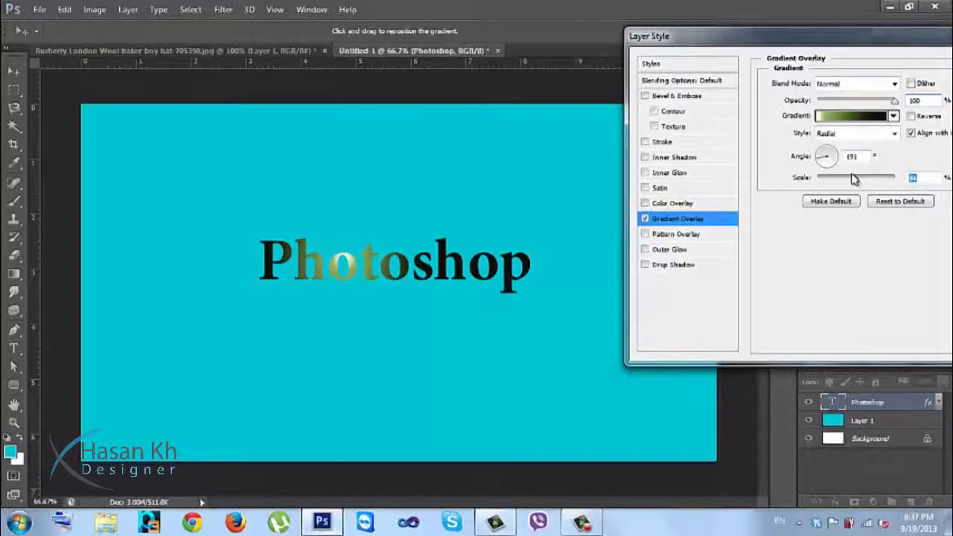
drag(854, 182, 894, 180)
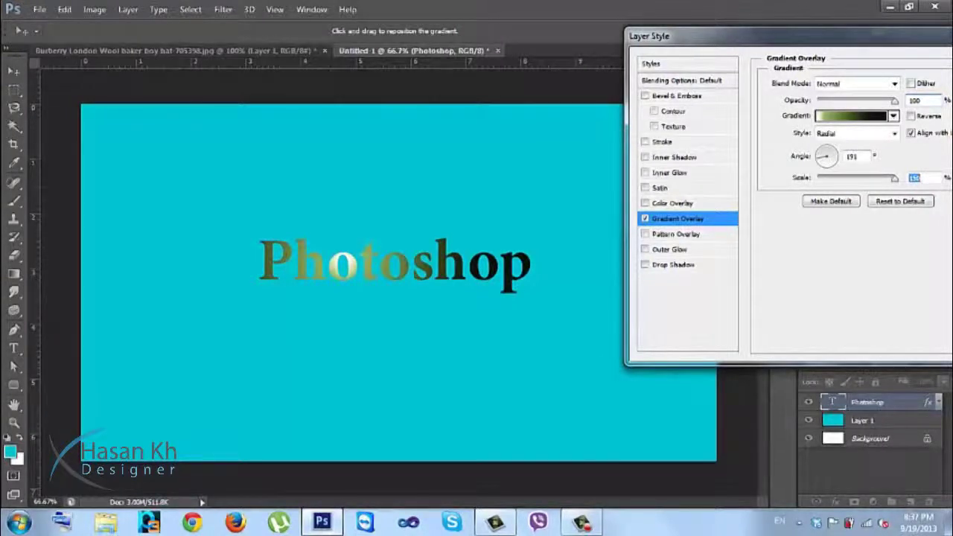
drag(894, 179, 861, 184)
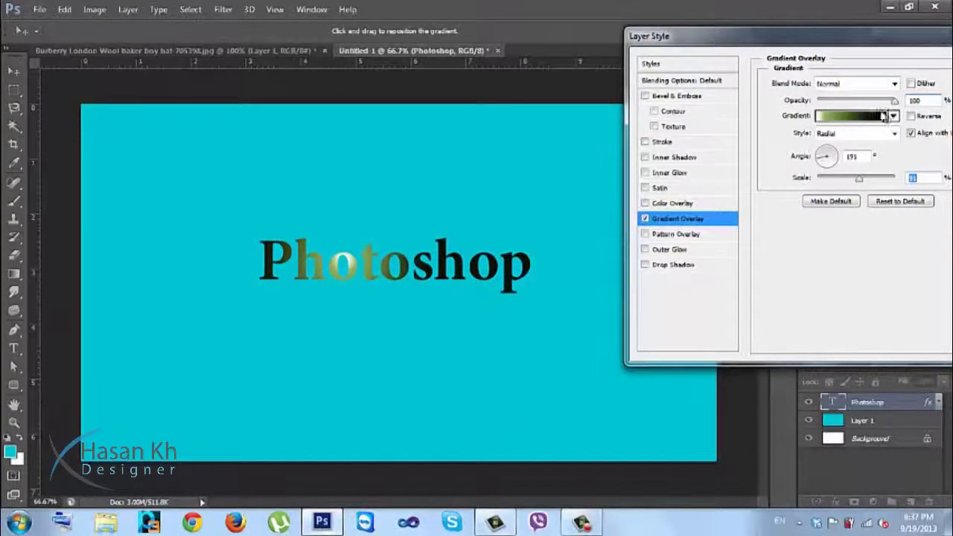
mouse_move(894, 101)
mouse_down()
mouse_move(856, 102)
mouse_move(895, 101)
mouse_up()
Step: Set the gradient style back to Linear, try a 10% scale, and settle on 150% with the gradient repositioned across the text
click(864, 132)
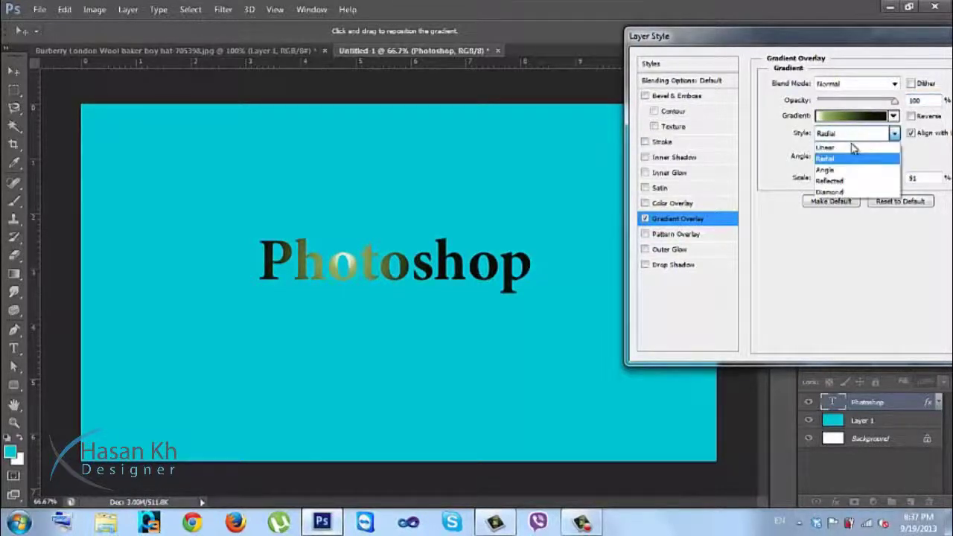
click(841, 145)
mouse_move(895, 101)
mouse_down()
mouse_move(864, 102)
mouse_move(894, 101)
mouse_up()
drag(860, 182, 780, 180)
mouse_move(494, 255)
mouse_down()
mouse_move(521, 255)
mouse_move(505, 251)
mouse_up()
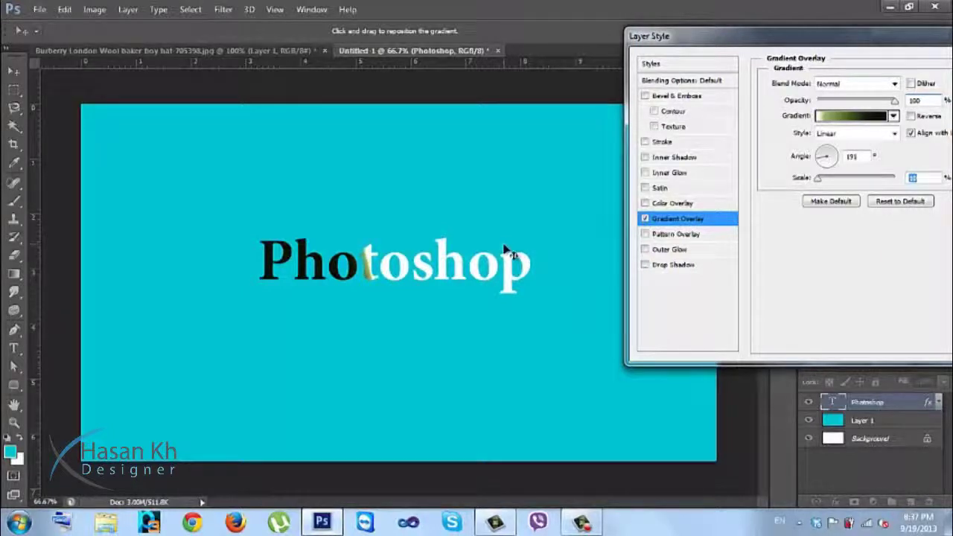
drag(817, 179, 919, 172)
drag(528, 251, 499, 244)
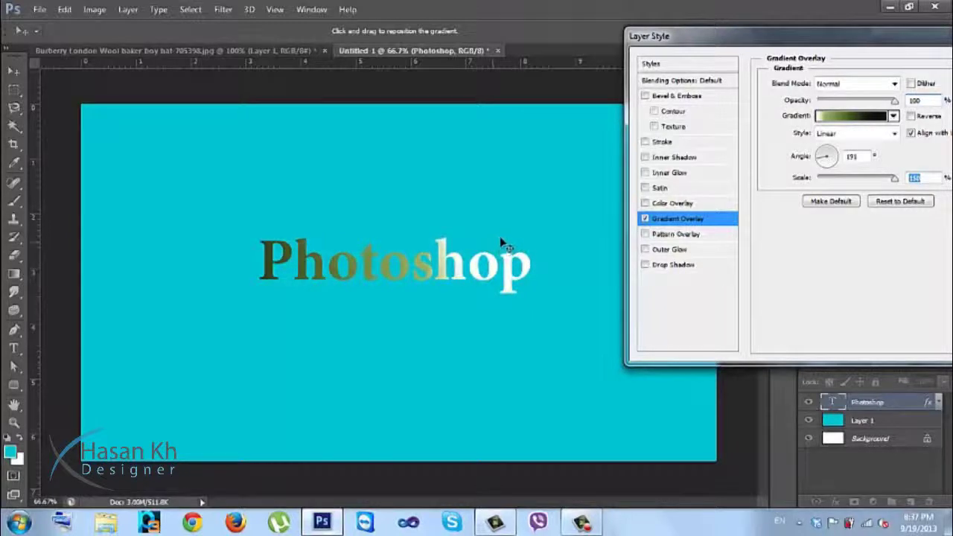
Step: Replace the Gradient Overlay with a Color Overlay in magenta #ff00ea, trying dark and bright blue along the way
click(644, 219)
click(663, 204)
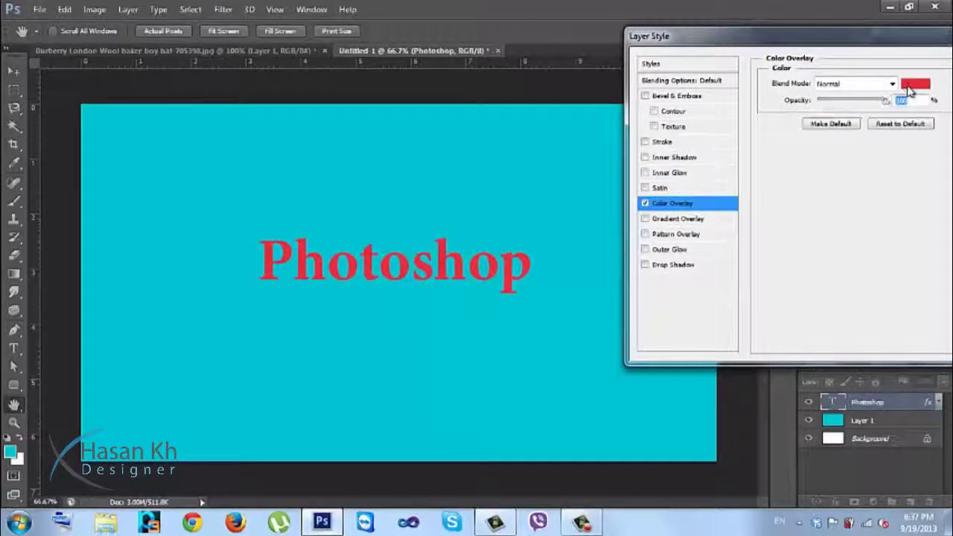
click(915, 84)
drag(692, 158, 757, 199)
drag(791, 170, 795, 176)
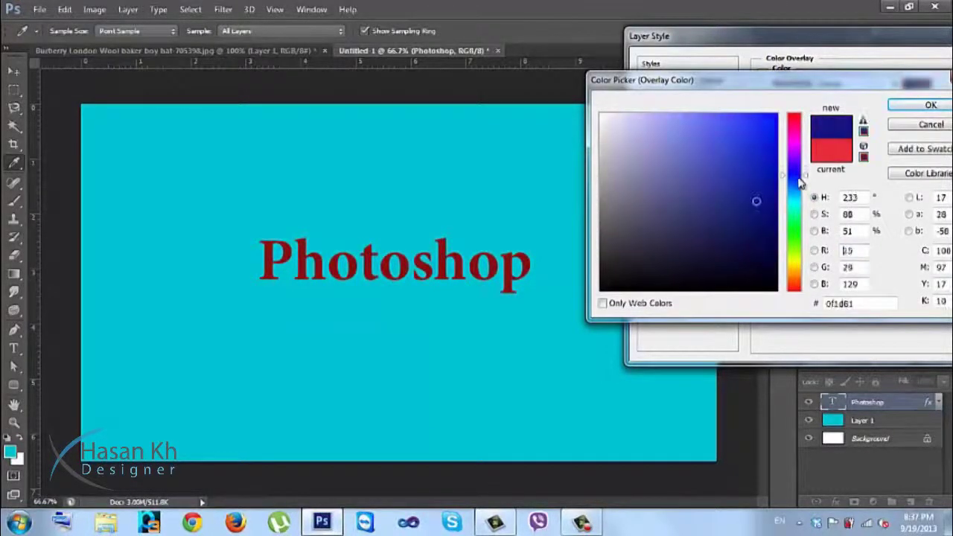
drag(774, 119, 848, 61)
click(799, 139)
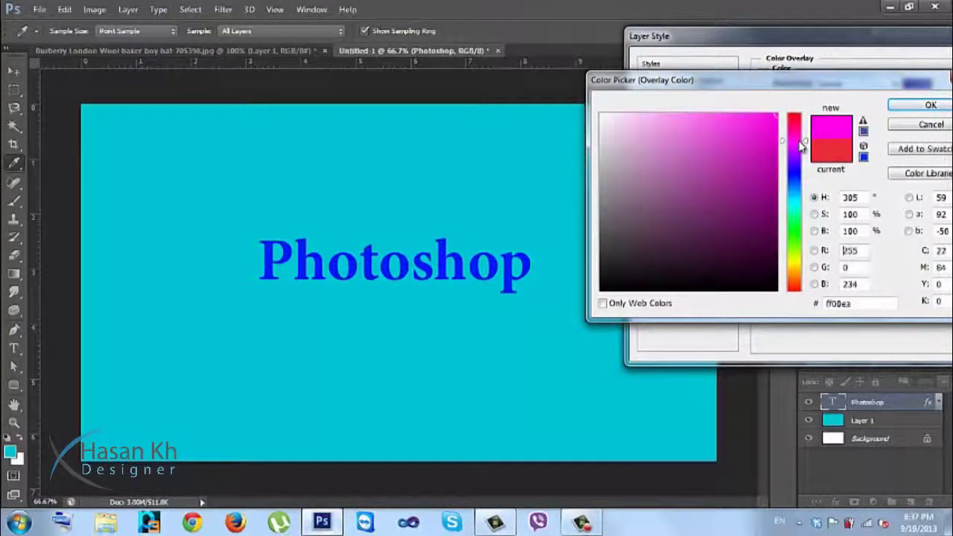
click(906, 105)
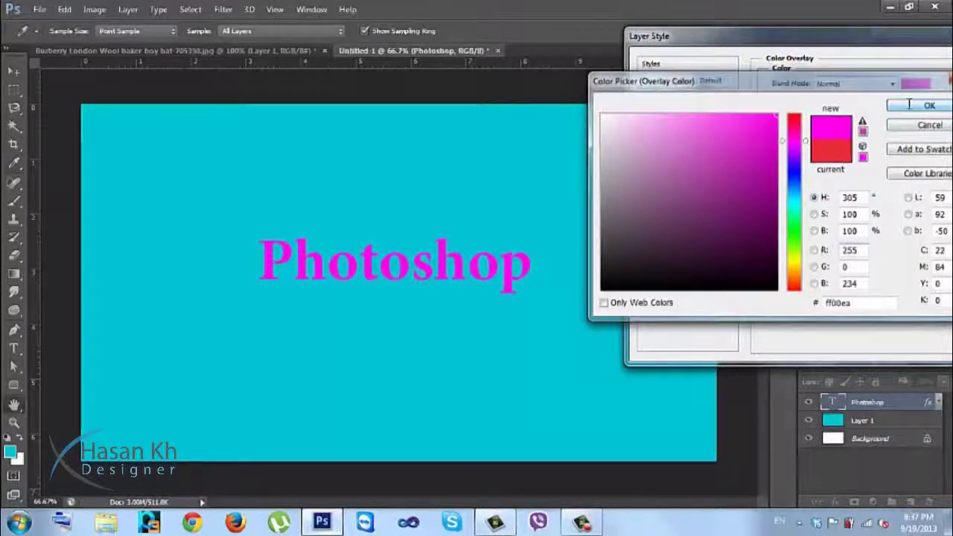
Step: Keep the Color Overlay at 100% opacity and toggle the effect off and on to compare the text
mouse_move(880, 102)
mouse_down()
mouse_move(822, 101)
mouse_move(890, 102)
mouse_up()
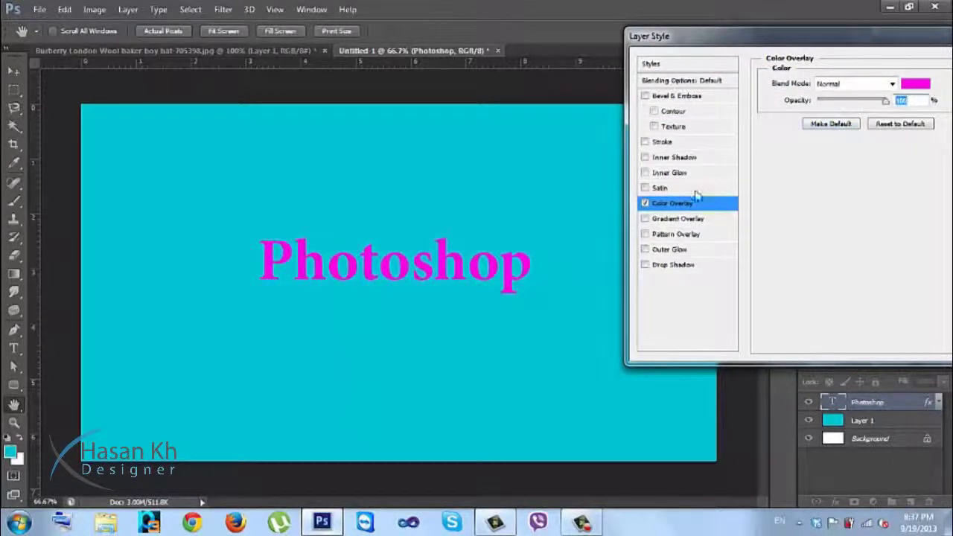
click(645, 204)
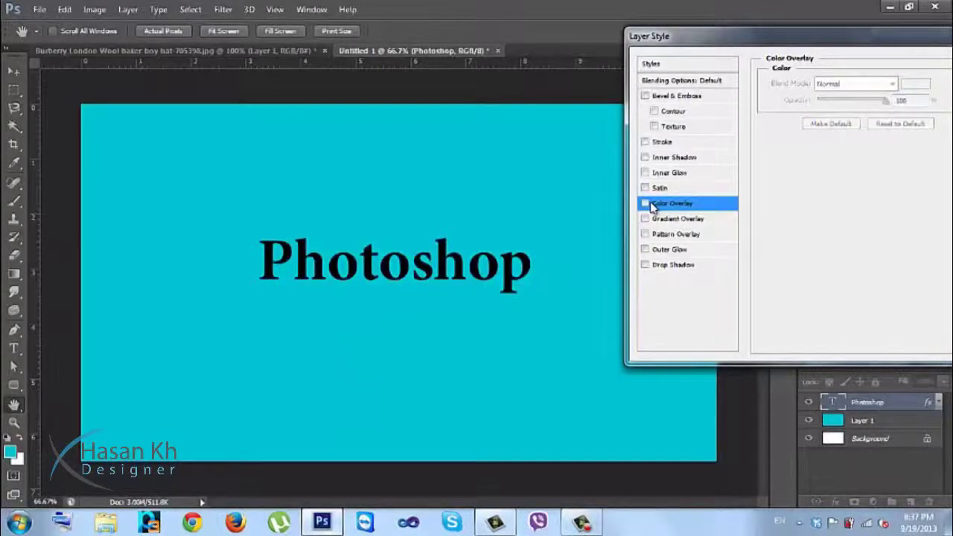
click(645, 204)
Step: Add a Satin effect to the text layer with 49% opacity, 19 px distance and a slightly reduced size
click(658, 188)
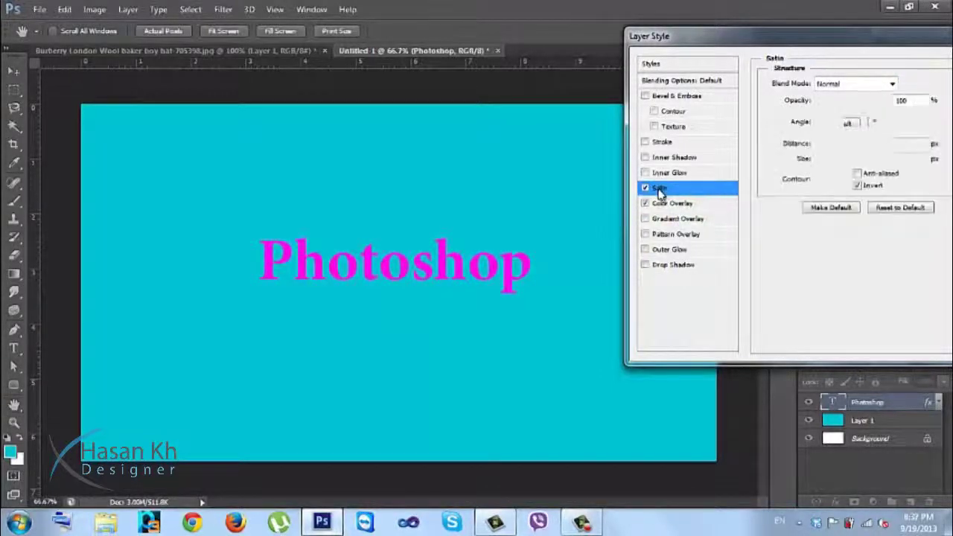
click(645, 188)
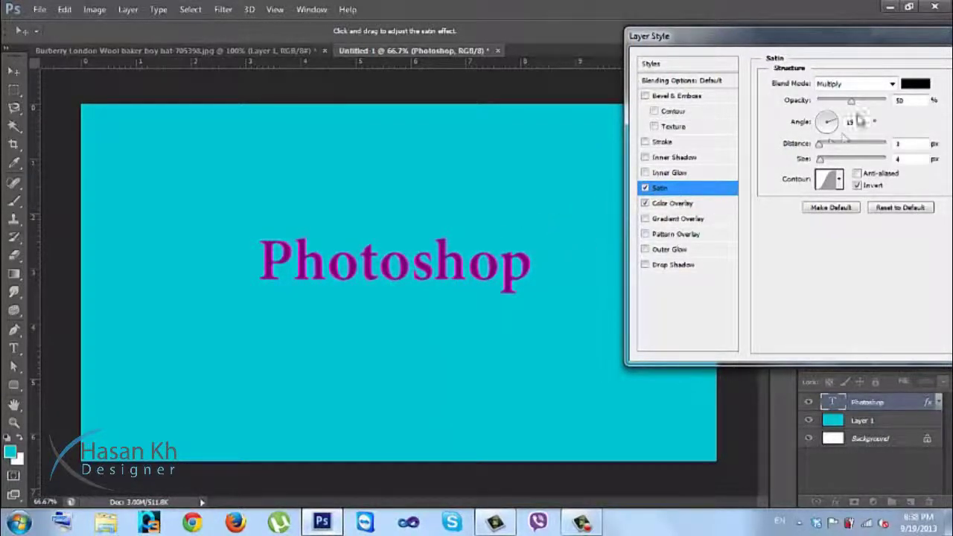
click(822, 145)
mouse_move(829, 149)
mouse_down()
mouse_move(837, 149)
mouse_move(819, 160)
mouse_up()
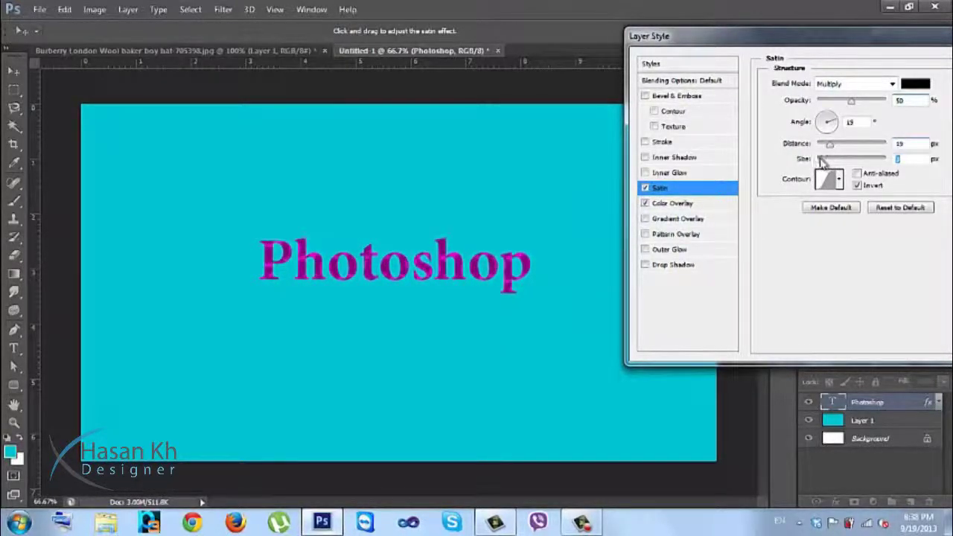
drag(853, 105, 850, 102)
Step: Try several contour presets for the Satin effect, including the stepped profile
click(838, 181)
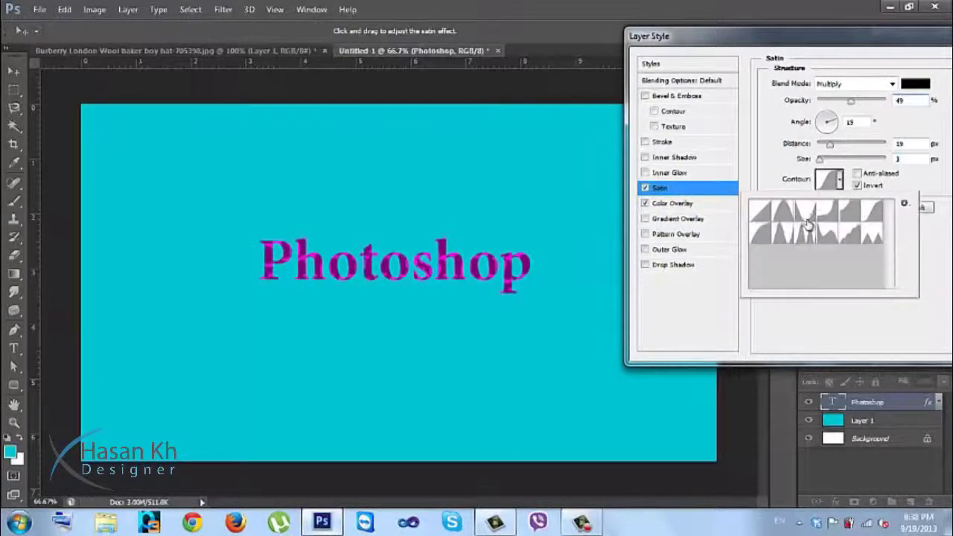
click(803, 235)
click(826, 232)
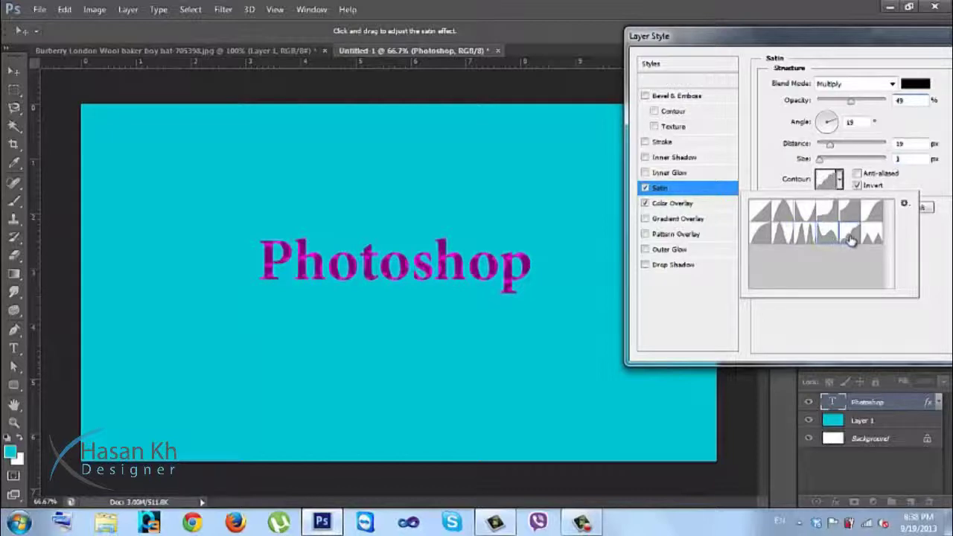
Step: Compare further Satin contours on the enlarged letters and apply the narrow single-peak contour in the second row of presets
key(ctrl+plus)
key(ctrl+plus)
key(ctrl+plus)
key(ctrl+plus)
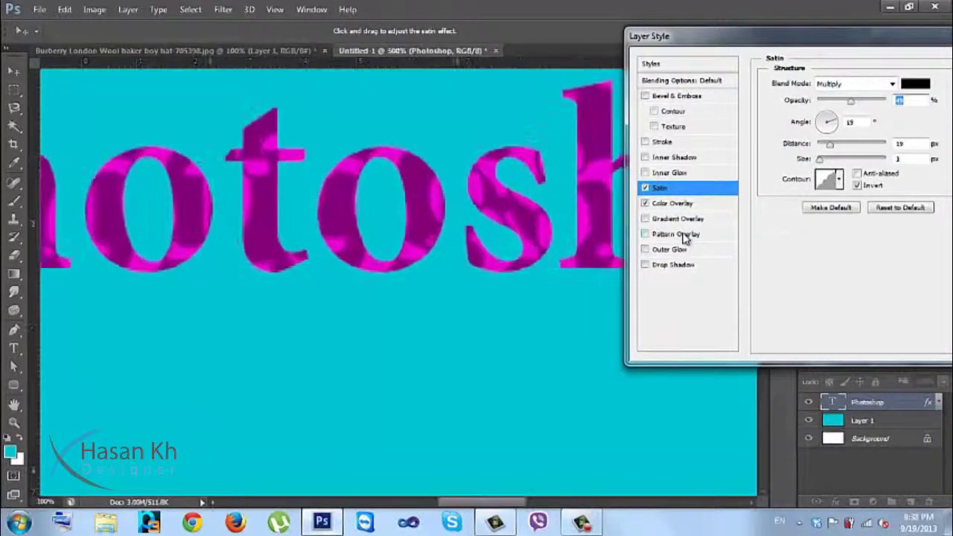
click(839, 181)
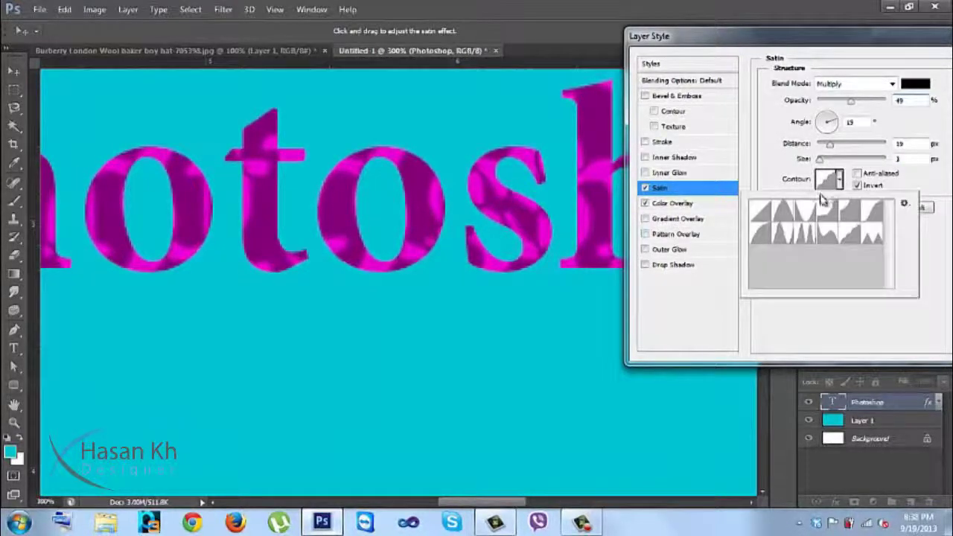
click(805, 212)
click(791, 235)
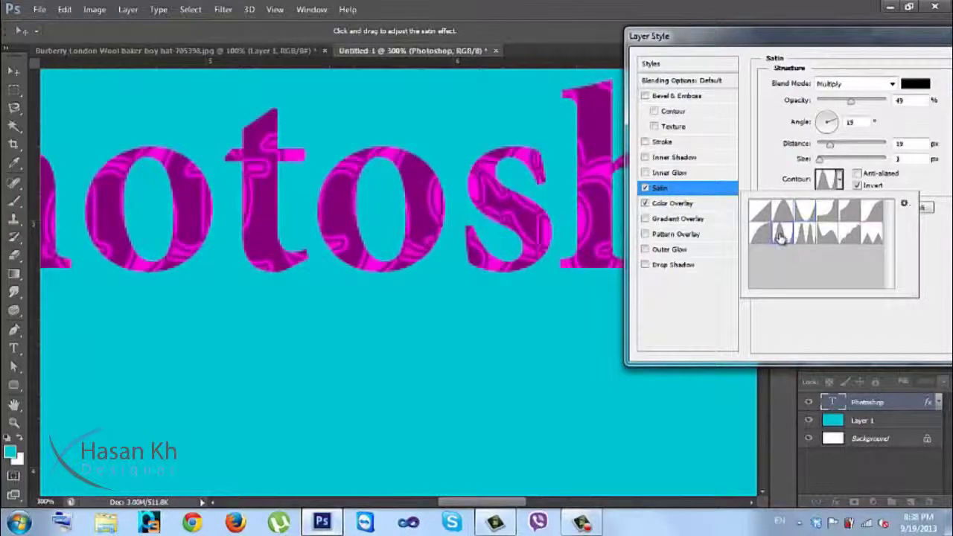
click(761, 235)
click(765, 216)
click(872, 212)
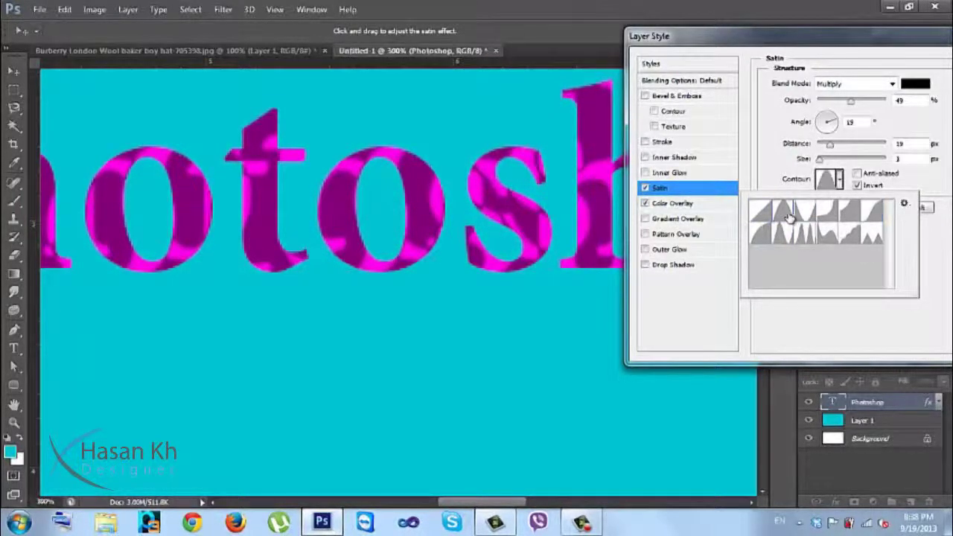
click(785, 214)
click(781, 232)
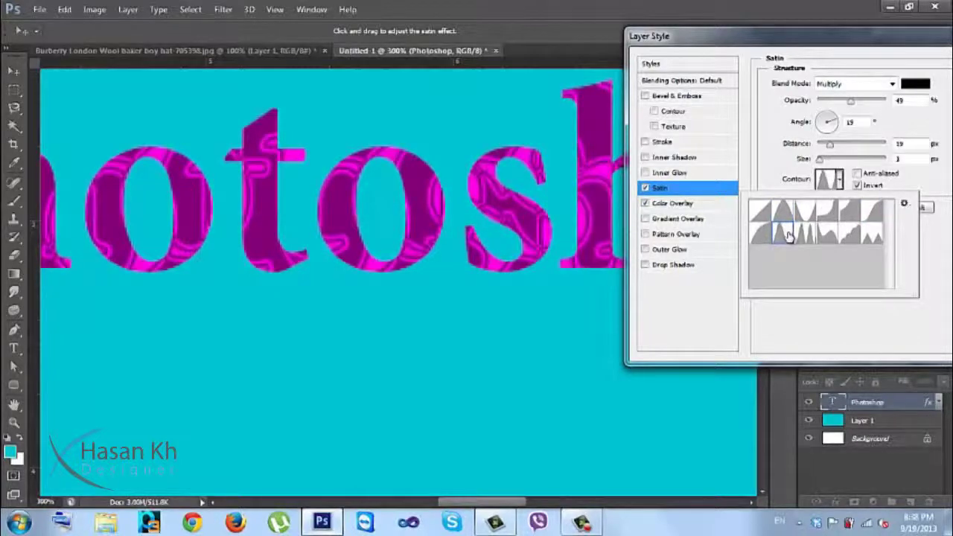
Step: Increase the Satin distance to 26 px and its size to 7 px
click(821, 160)
mouse_move(819, 160)
mouse_down()
mouse_move(838, 153)
mouse_move(821, 160)
mouse_up()
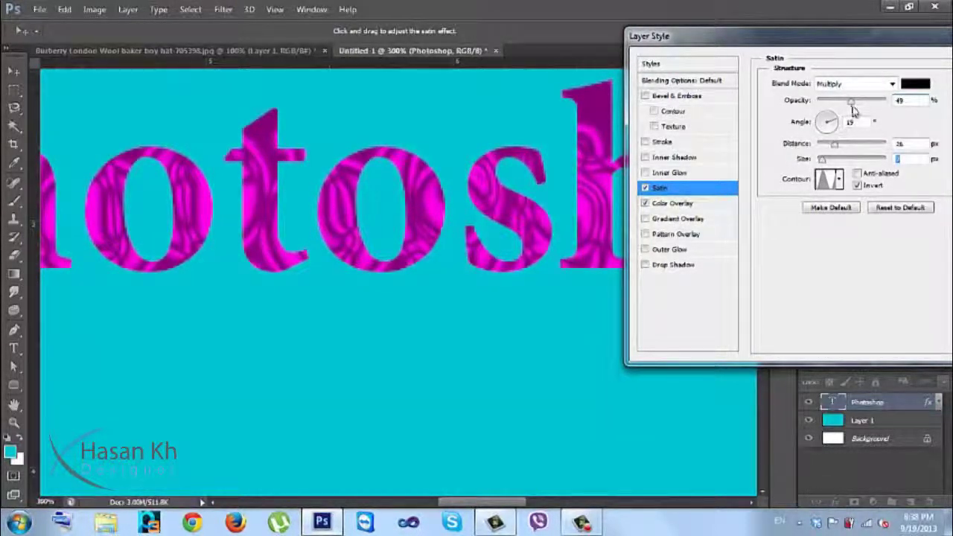
Step: Lower the Satin opacity to 46%, adjust its angle slightly, and turn the Satin effect off
mouse_move(854, 102)
mouse_down()
mouse_move(901, 106)
mouse_move(850, 108)
mouse_up()
mouse_move(821, 121)
mouse_down()
mouse_move(846, 123)
mouse_move(830, 124)
mouse_up()
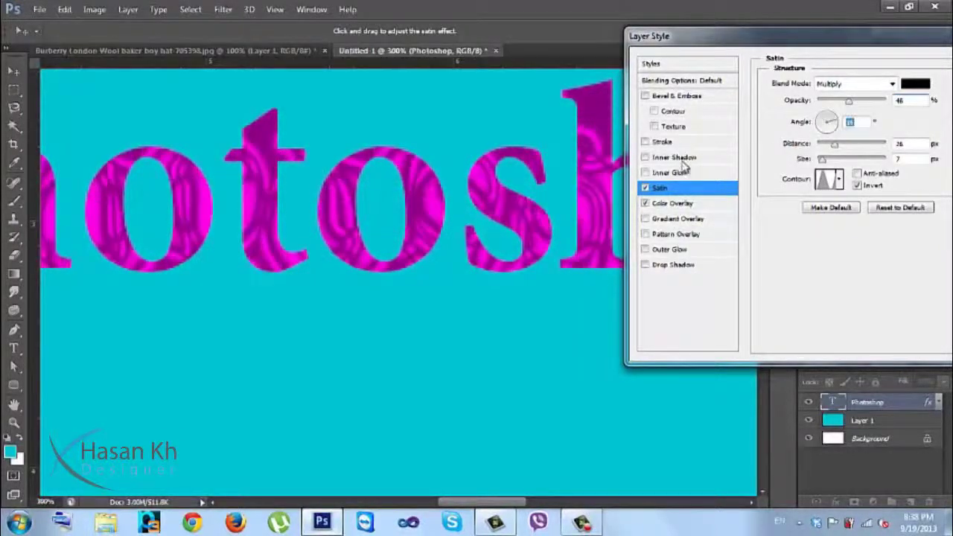
click(645, 188)
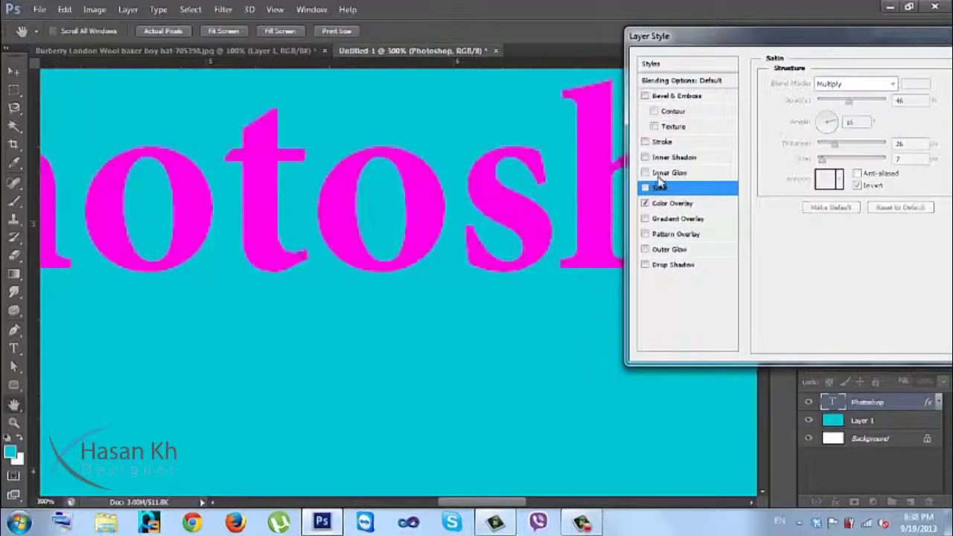
Step: Add an Inner Glow to the text layer and set its size to 9 px
click(659, 174)
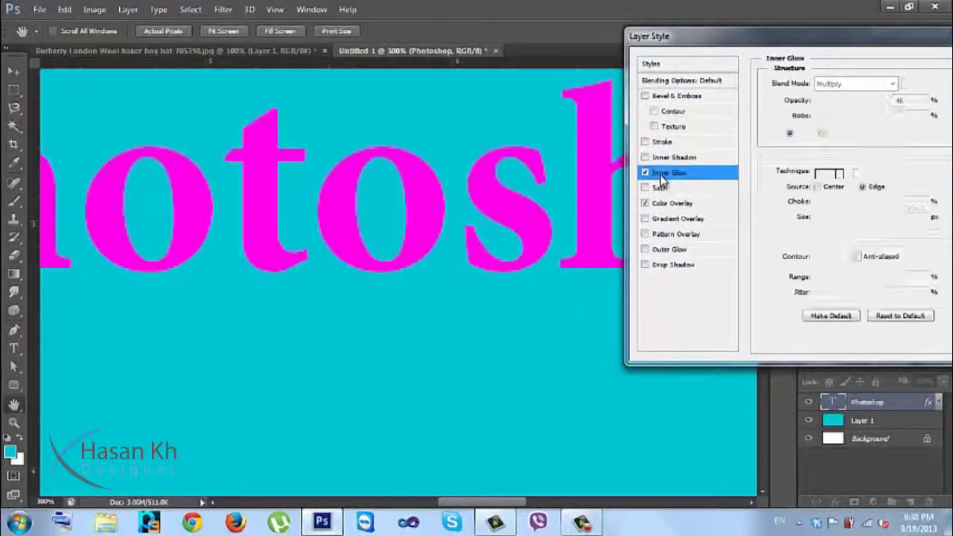
click(646, 173)
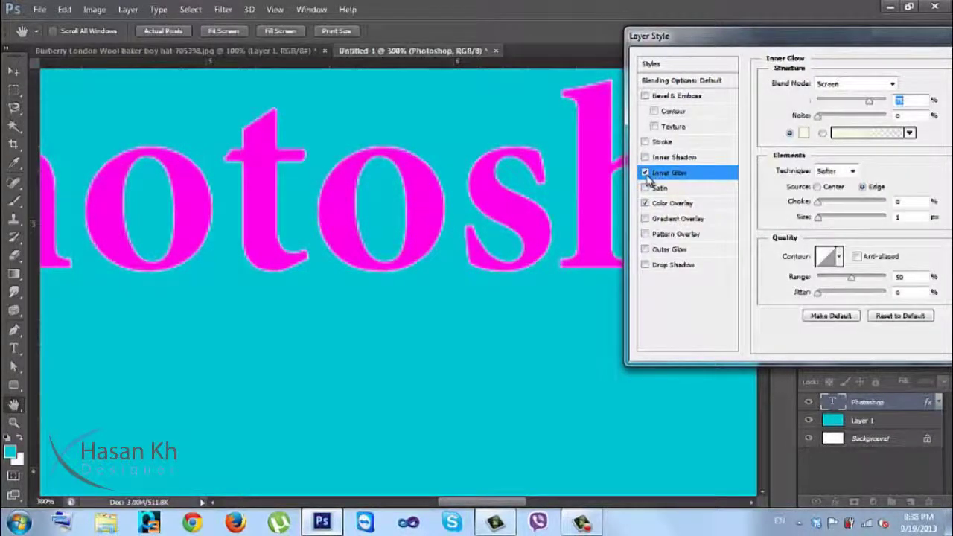
click(660, 173)
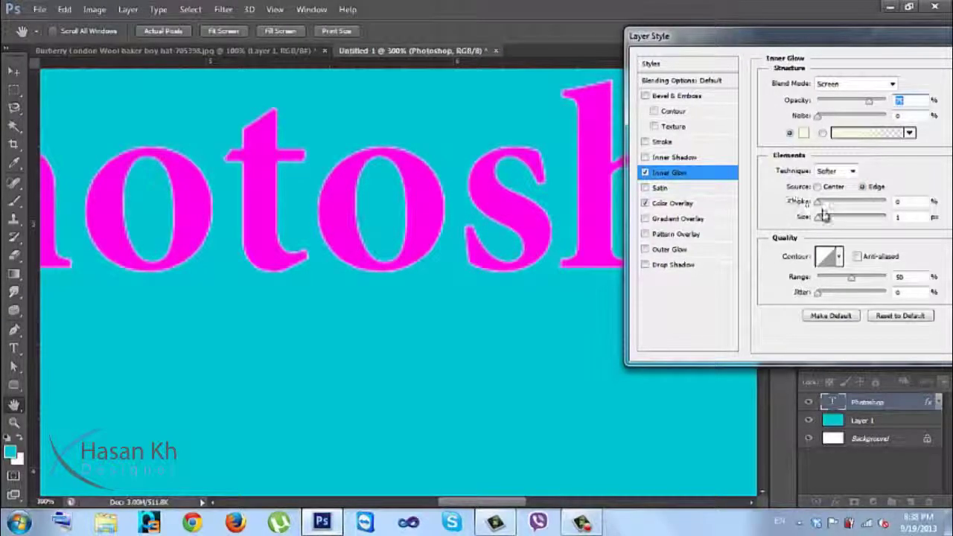
drag(823, 220, 825, 223)
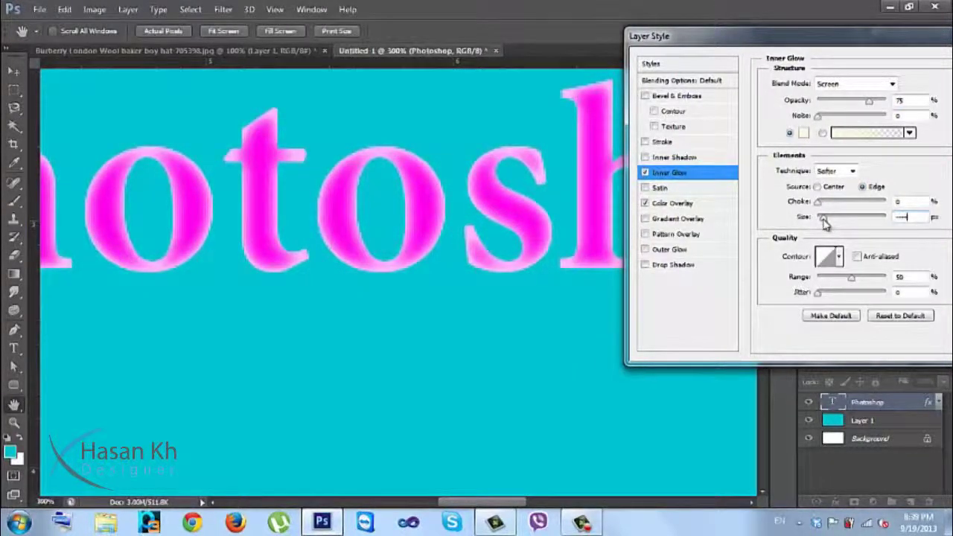
right_click(824, 223)
click(576, 307)
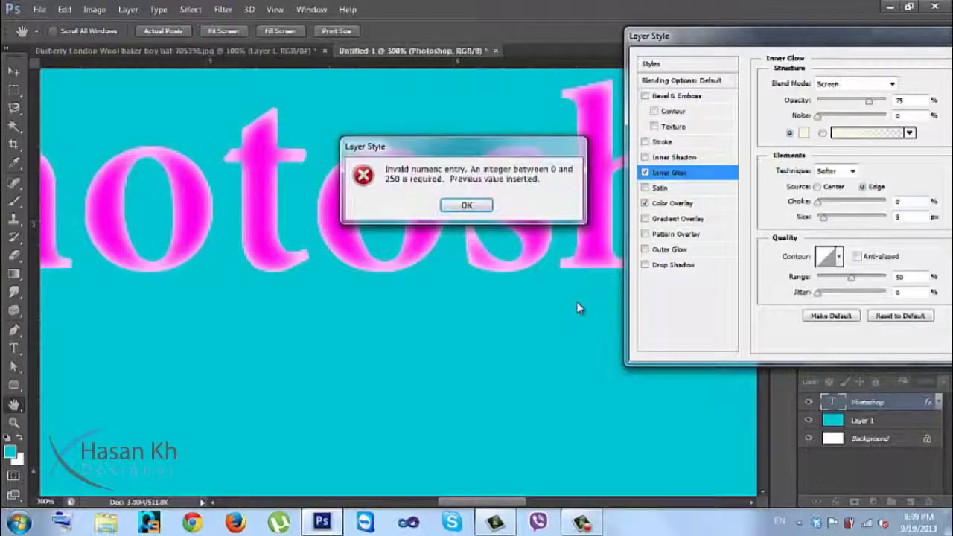
click(466, 205)
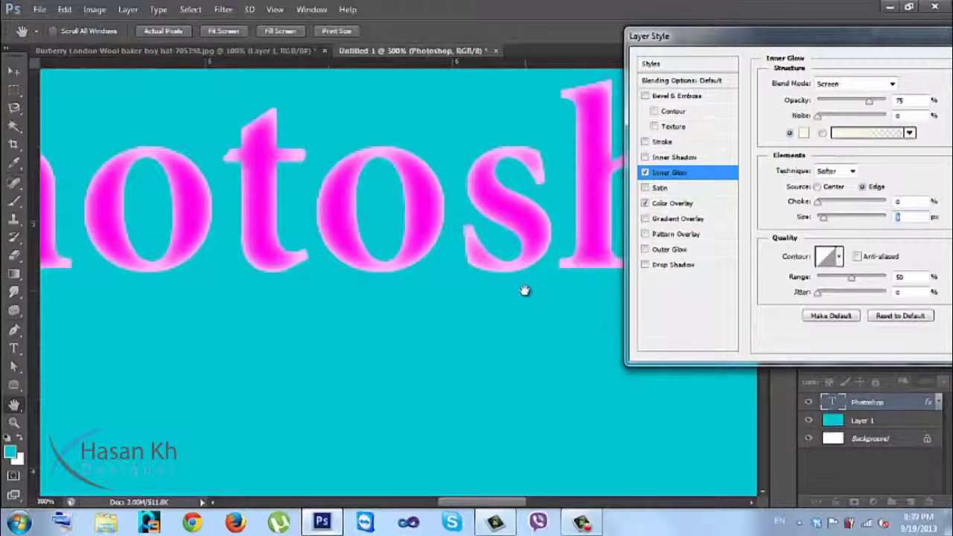
Step: Turn off the Color Overlay so the Inner Glow sits on the text's original black fill, with the whole canvas in view
click(524, 292)
key(ctrl+minus)
key(ctrl+minus)
key(ctrl+minus)
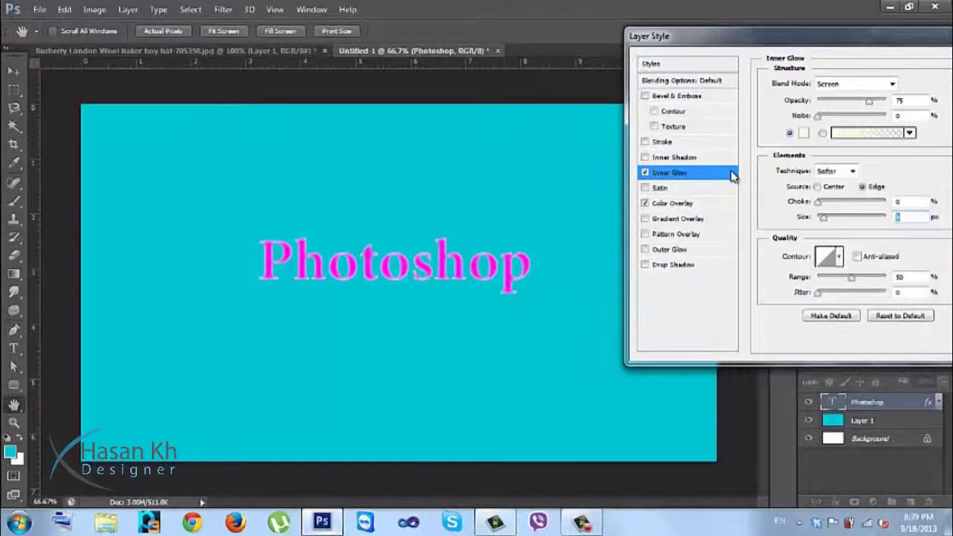
drag(822, 216, 822, 217)
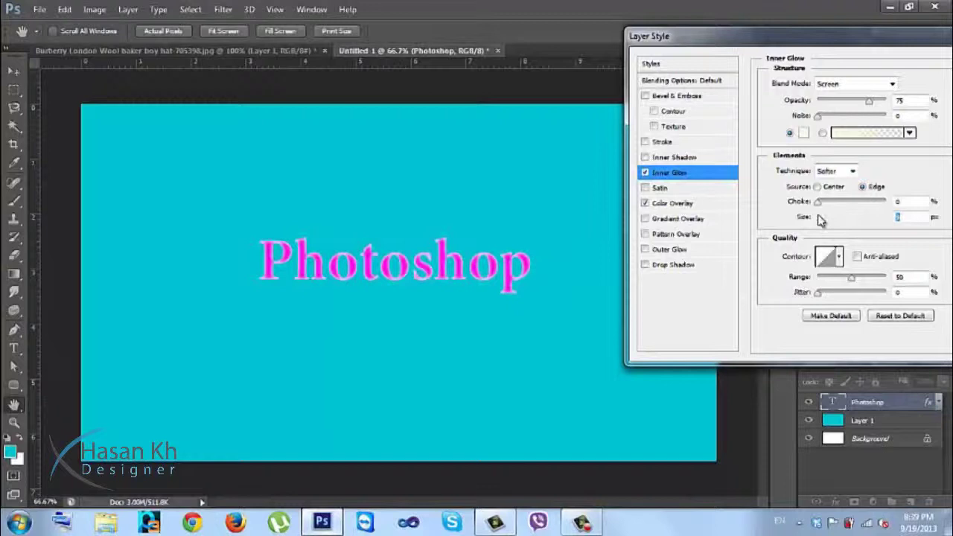
click(645, 204)
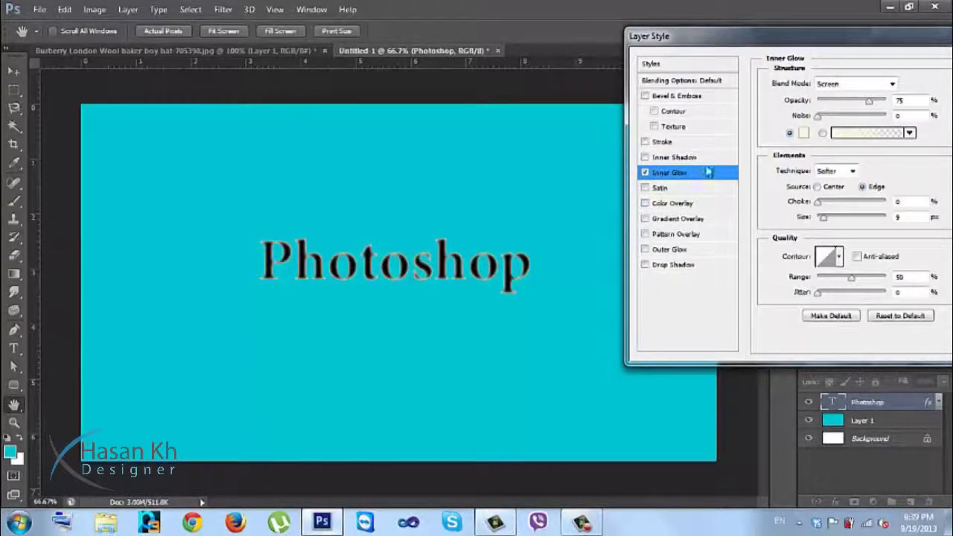
mouse_move(821, 202)
mouse_down()
mouse_move(837, 201)
mouse_move(818, 202)
mouse_up()
Step: Try blue and green for the Inner Glow, and set its color to pure red (ff0000)
click(806, 133)
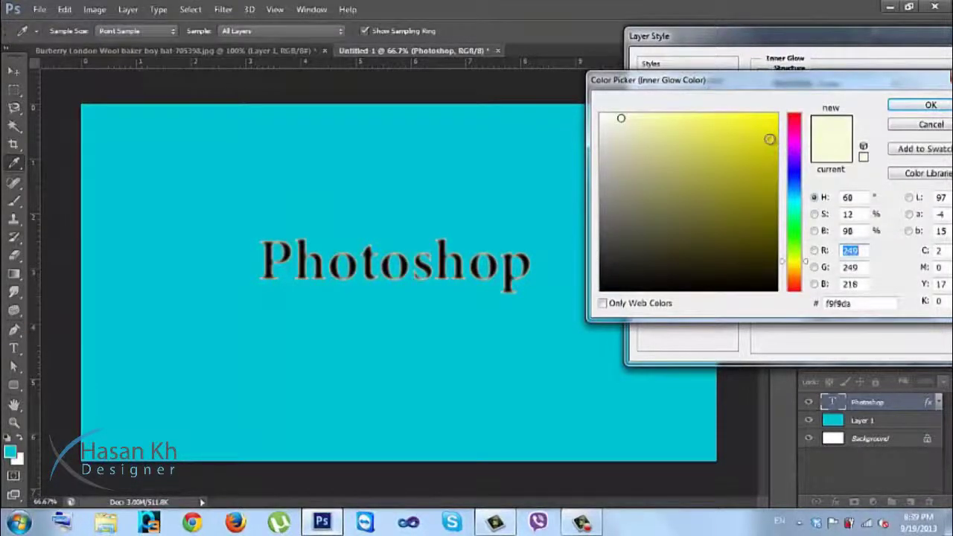
click(796, 171)
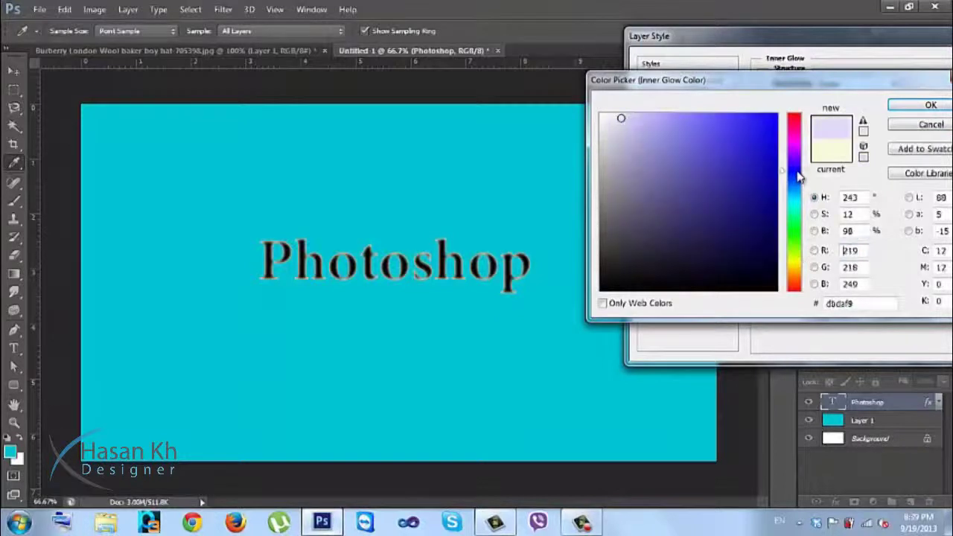
click(769, 129)
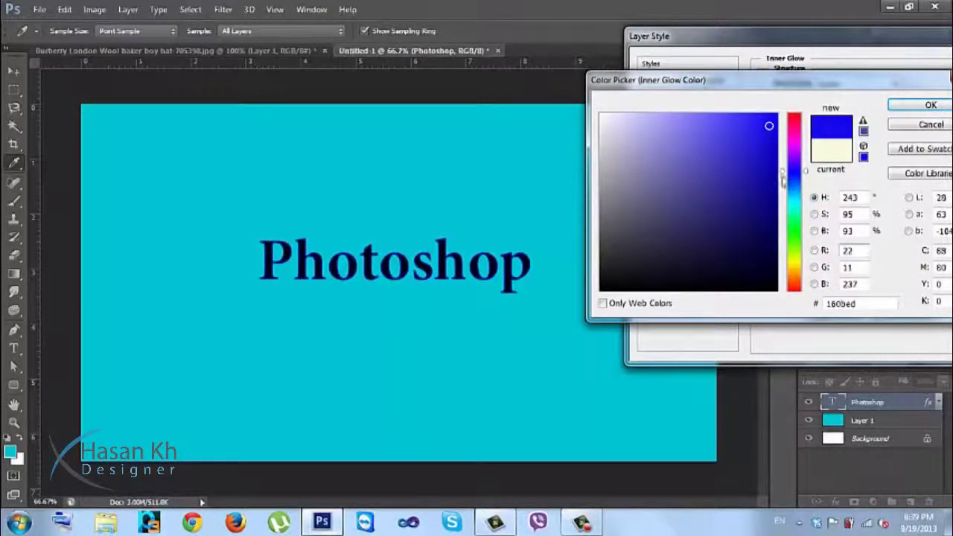
click(794, 218)
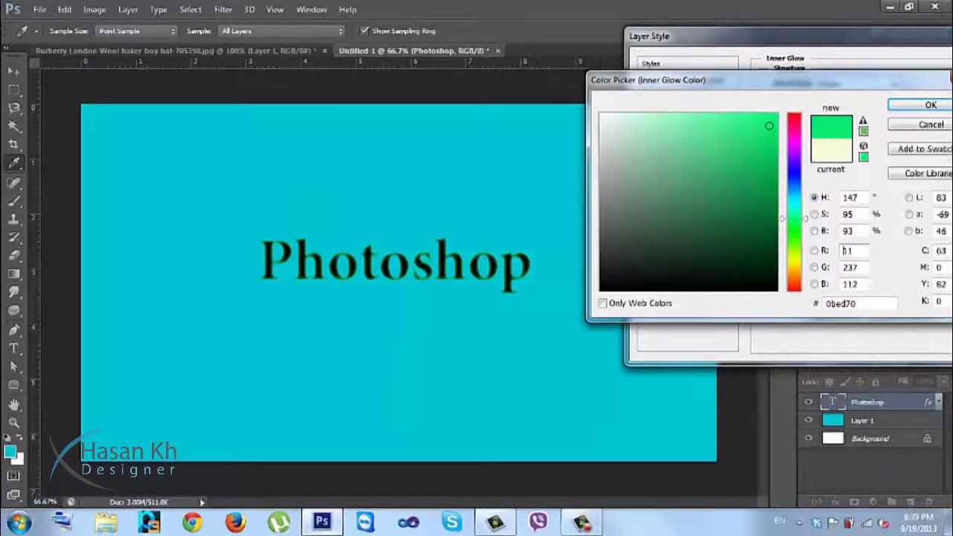
click(794, 290)
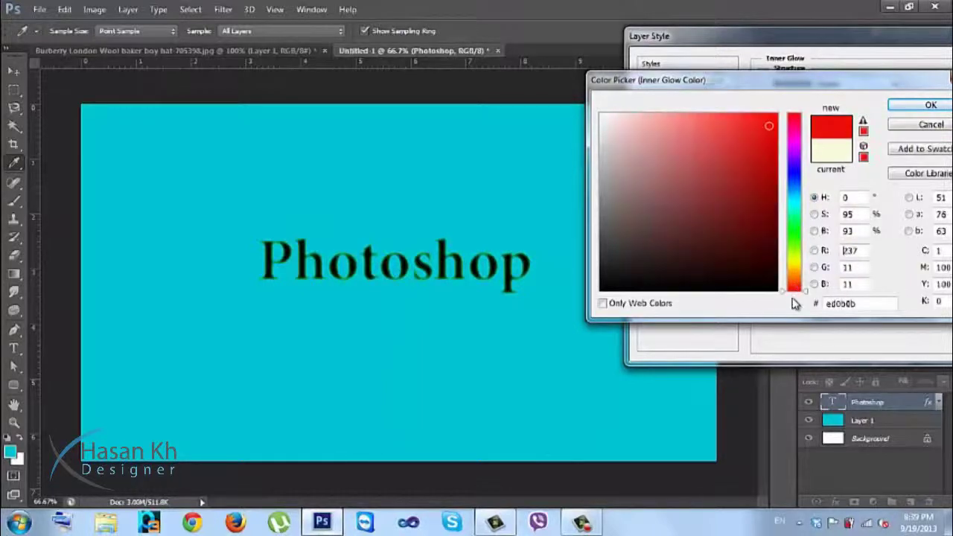
text(255)
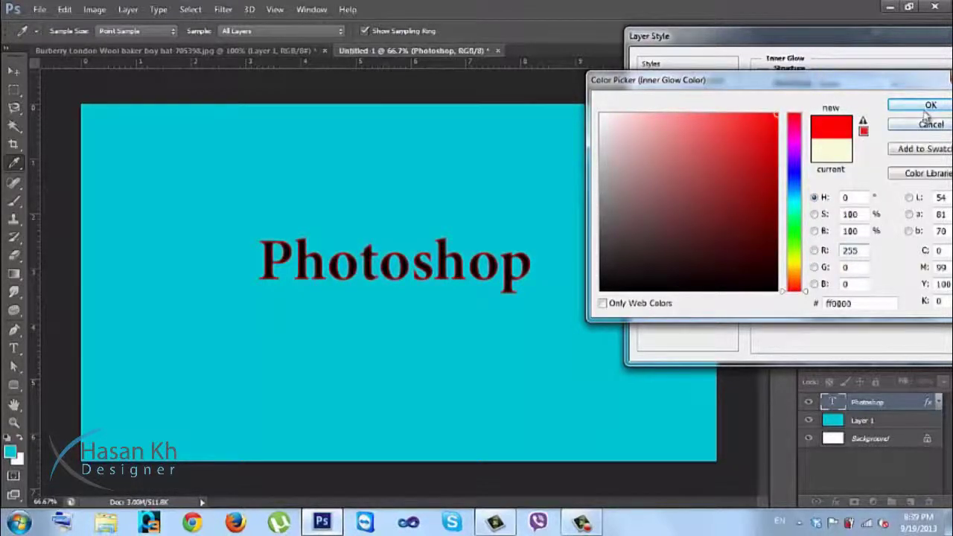
click(929, 104)
Step: Set the Inner Glow size to 13 px and, after comparing Edge and Center sources, use Center
drag(822, 217, 828, 217)
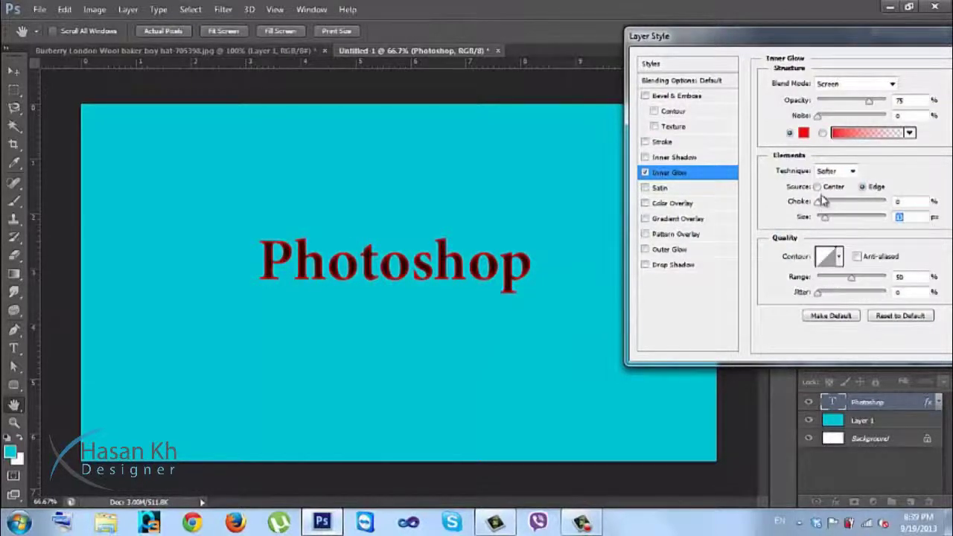
click(818, 190)
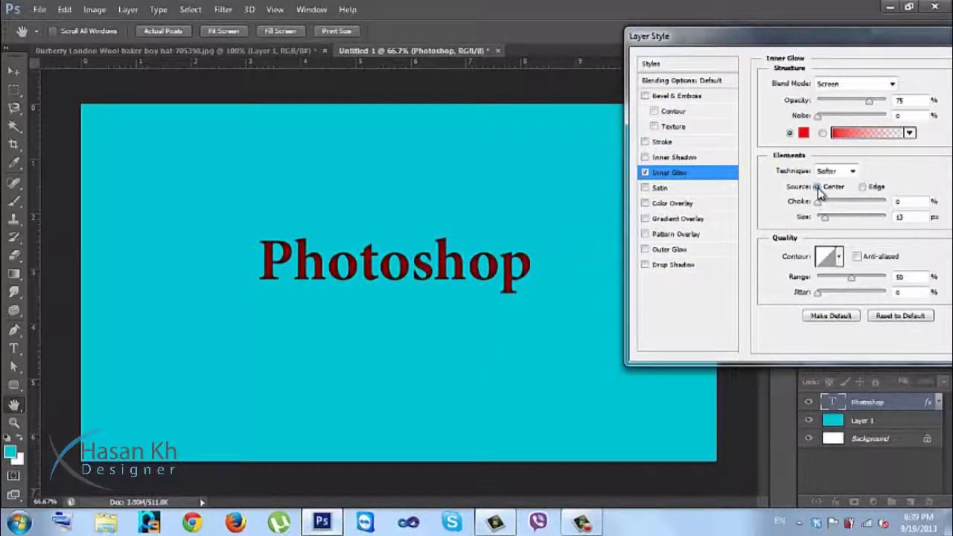
click(869, 187)
click(832, 188)
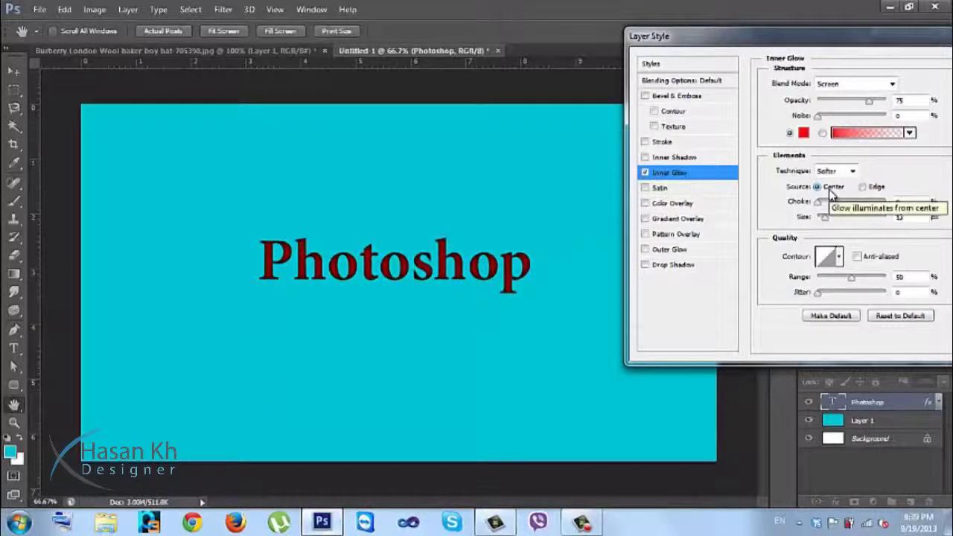
click(870, 191)
click(839, 191)
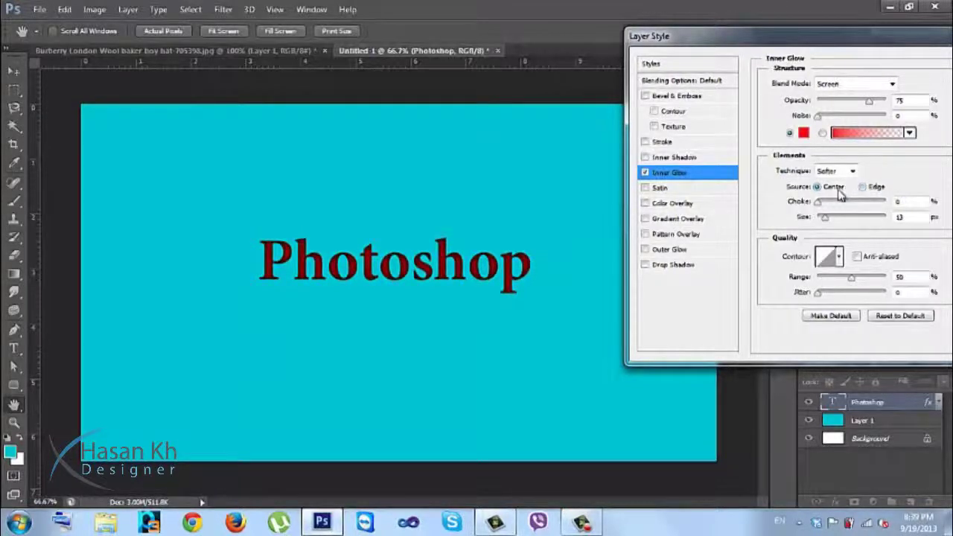
Step: Try several second-row contour presets for the Inner Glow, ending on the fourth one, and turn Inner Glow off
click(840, 257)
click(781, 311)
click(804, 312)
click(825, 313)
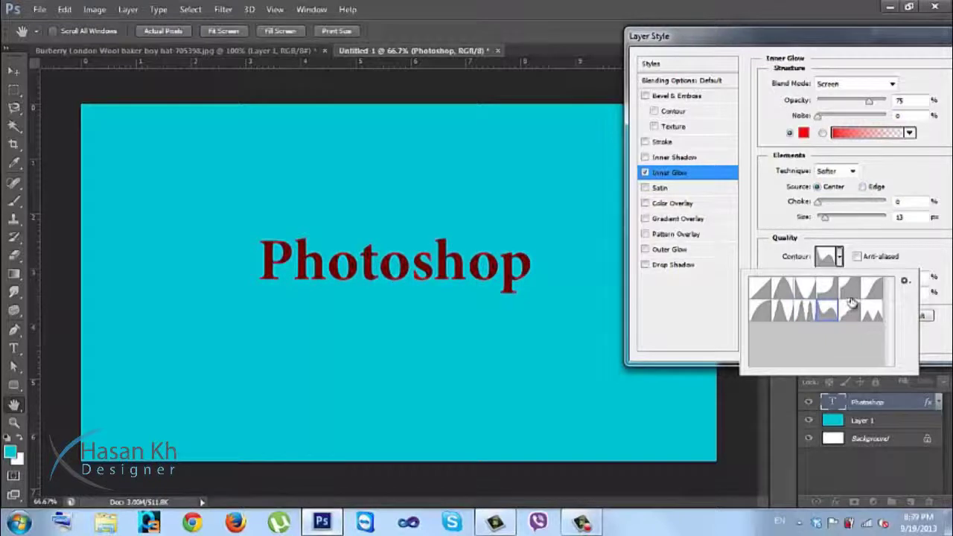
click(644, 173)
click(645, 173)
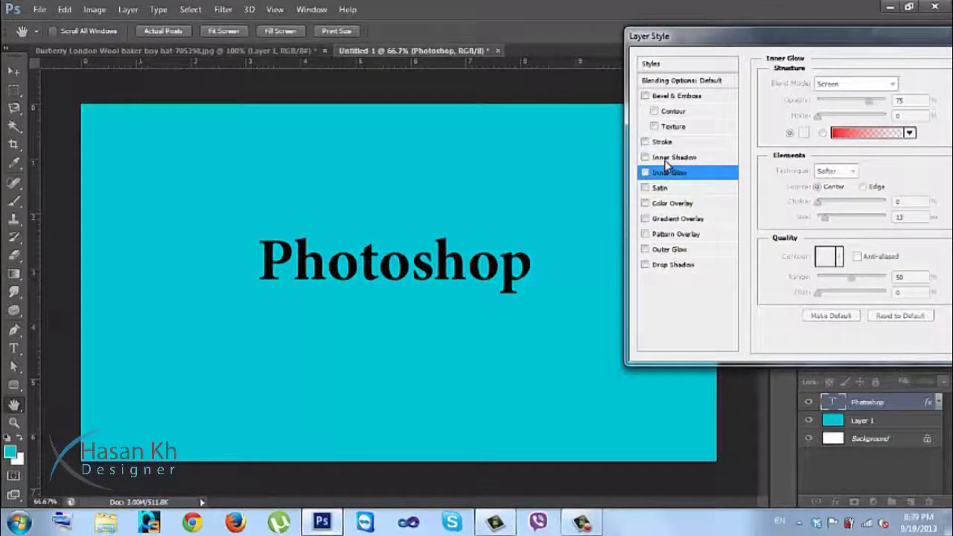
Step: Restore the magenta Color Overlay and add an Inner Shadow with 4 px distance and 13 px size
click(663, 158)
click(644, 157)
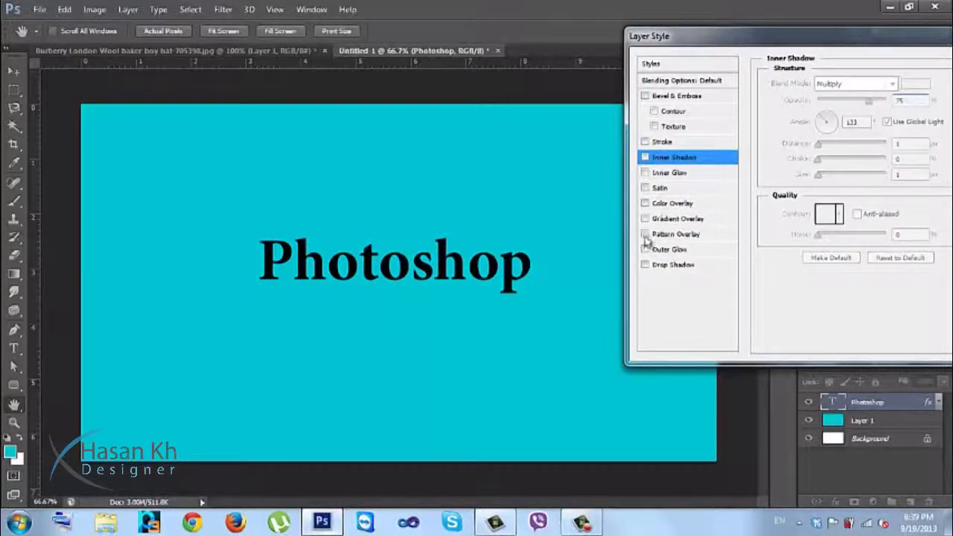
click(656, 206)
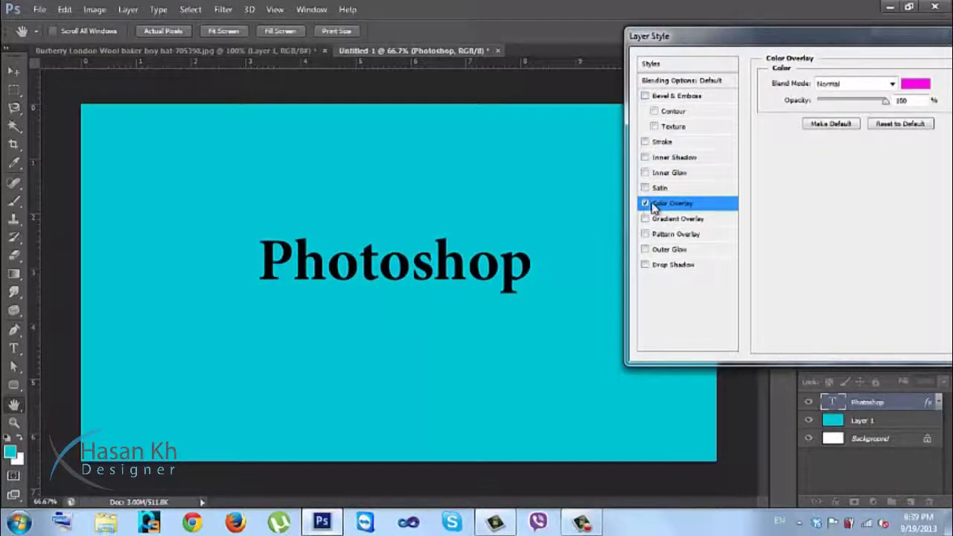
click(658, 159)
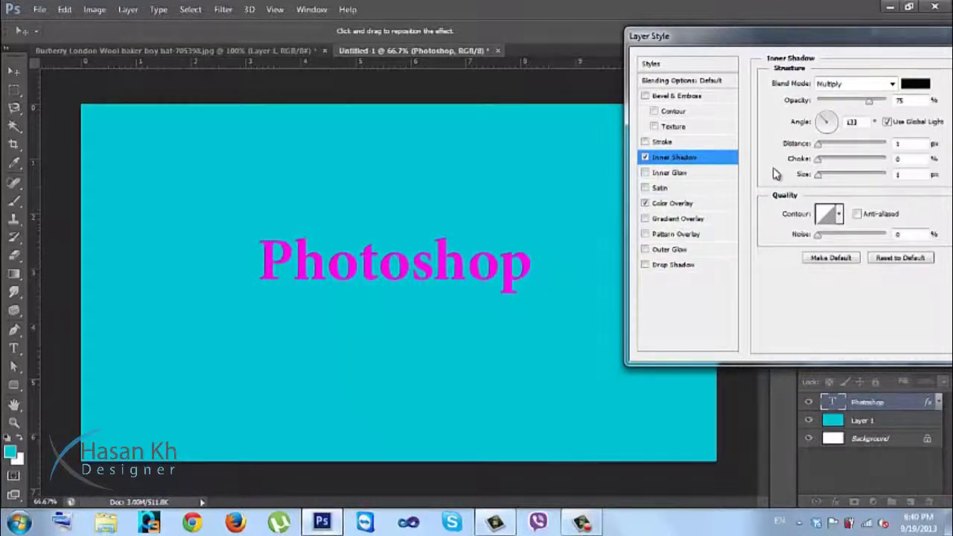
drag(819, 144, 823, 173)
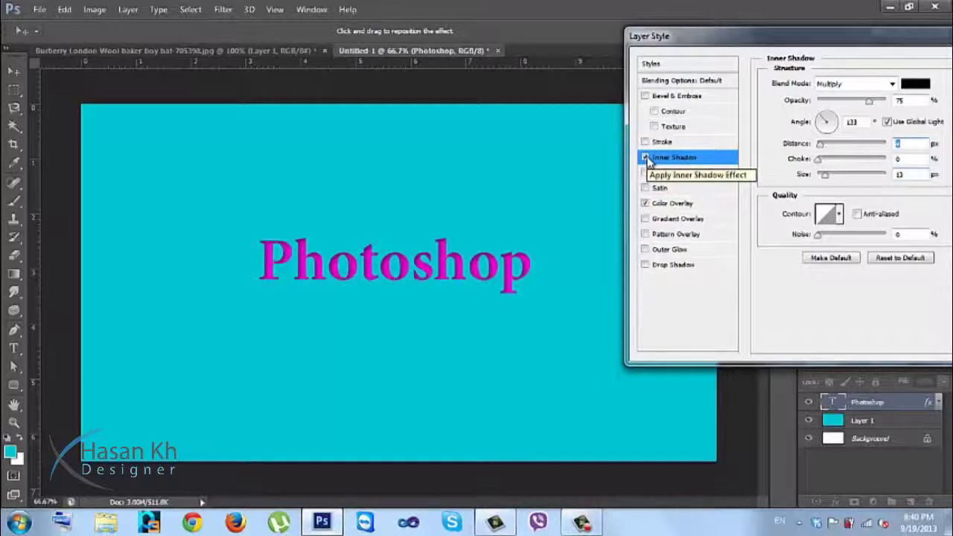
Step: Replace the Inner Shadow with a black outside Stroke, try thin and very thick sizes, and set it to 8 px
click(645, 158)
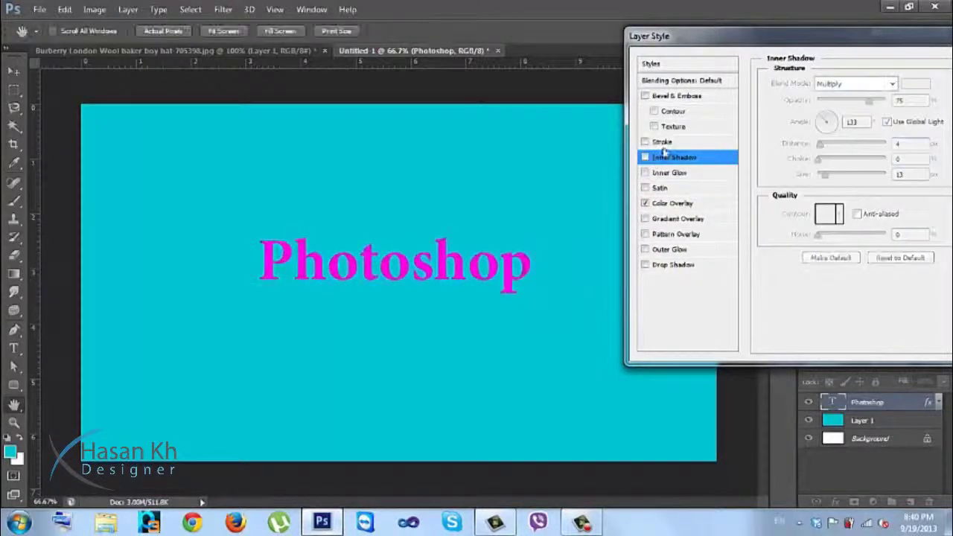
click(660, 144)
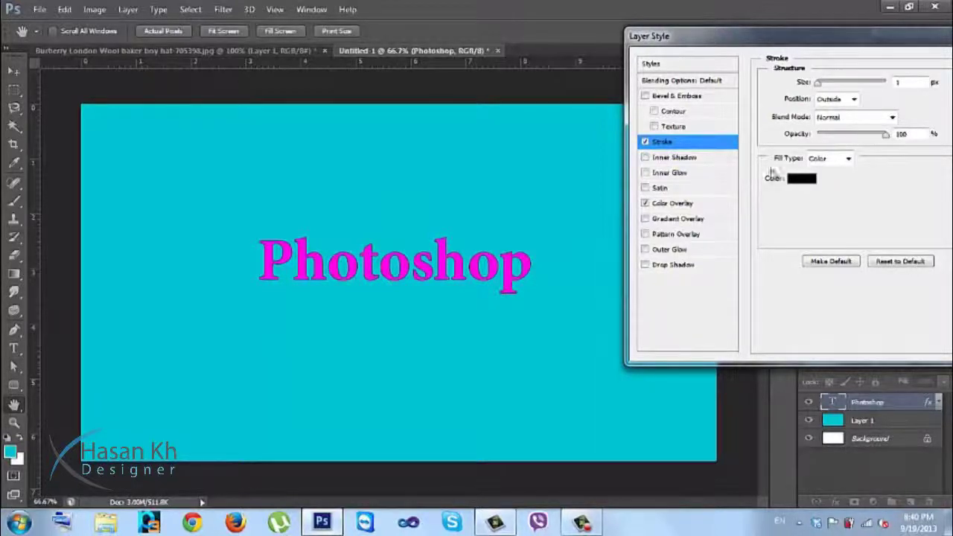
click(903, 85)
key(Up)
key(Up)
key(Up)
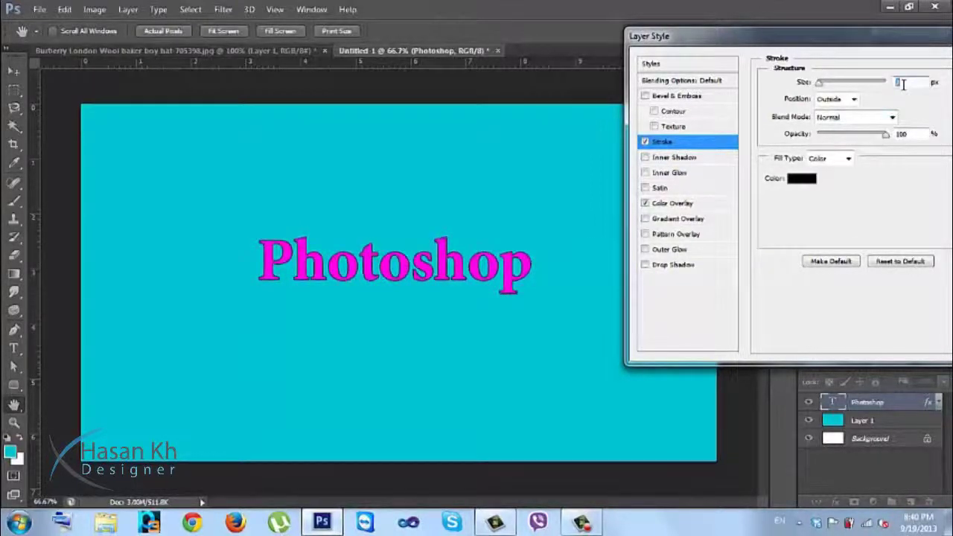
key(Down)
key(Down)
key(Up)
key(Up)
key(shift+Up)
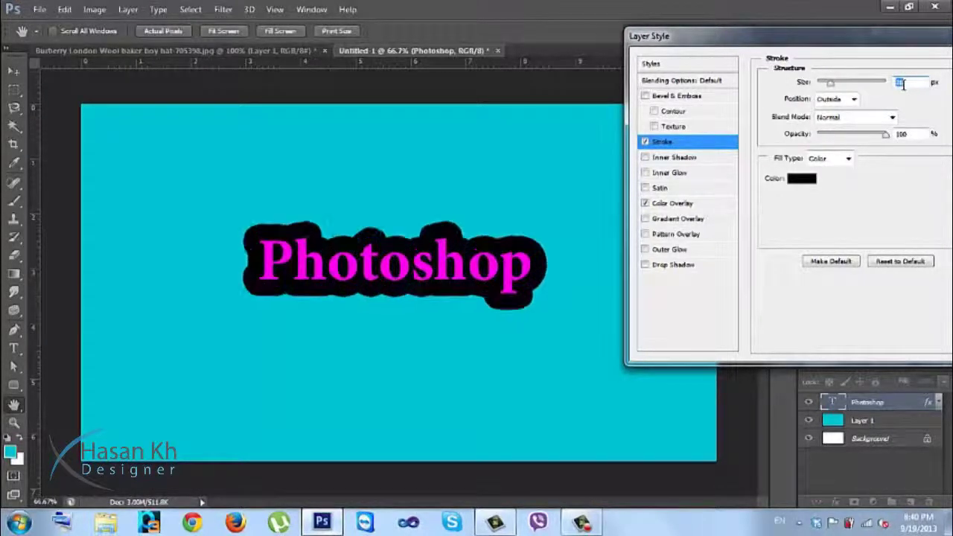
key(shift+Down)
key(shift+Down)
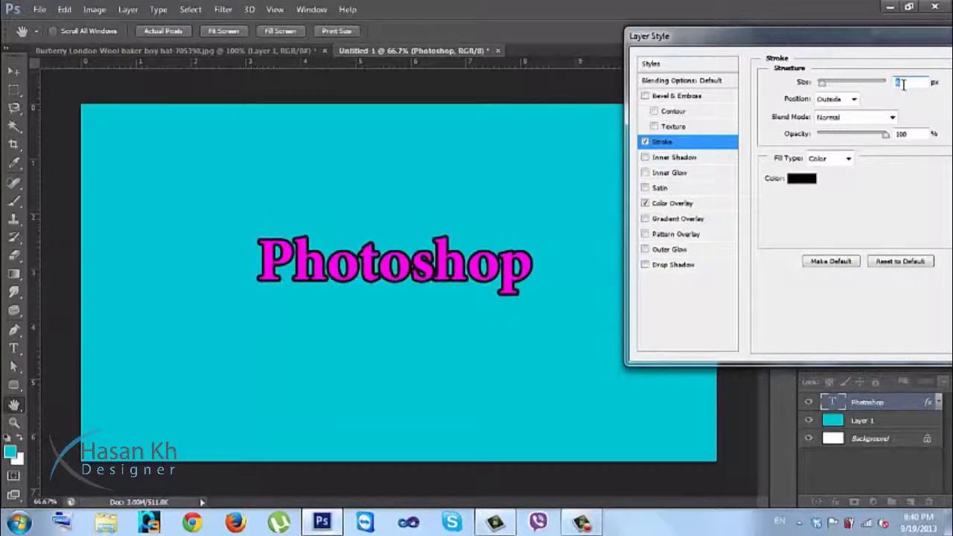
key(Up)
key(Up)
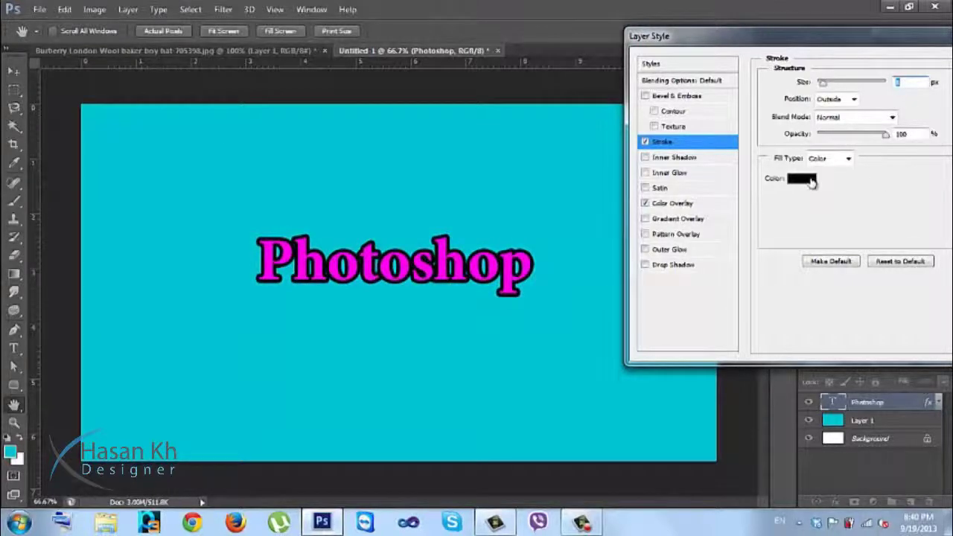
Step: Change the text's Stroke color to white (ffffff)
click(808, 181)
mouse_move(640, 161)
mouse_down()
mouse_move(726, 130)
mouse_move(738, 216)
mouse_move(622, 235)
mouse_move(623, 174)
mouse_move(598, 119)
mouse_move(606, 183)
mouse_move(601, 116)
mouse_up()
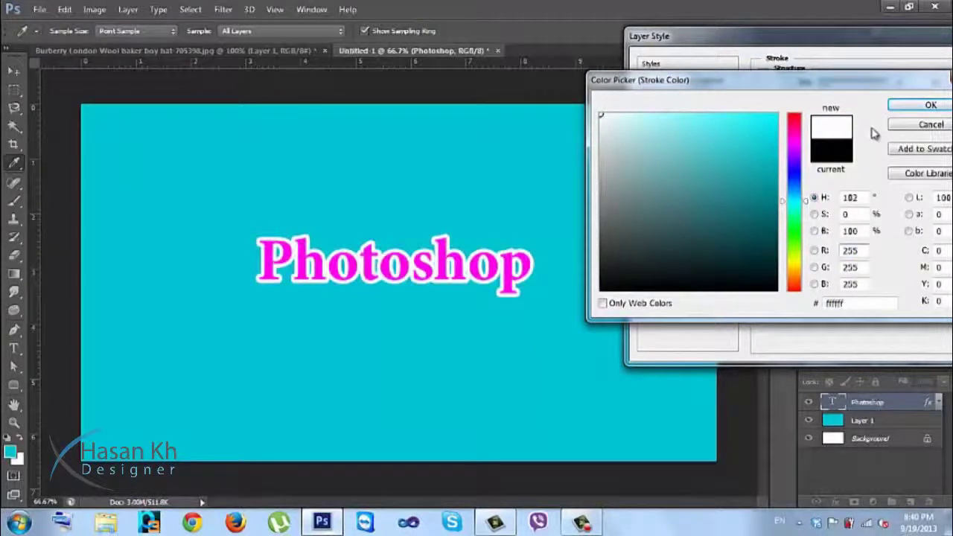
click(923, 105)
Step: Try the Gradient and Pattern fill types for the Stroke, then return to Color with opacity at 100%
click(834, 159)
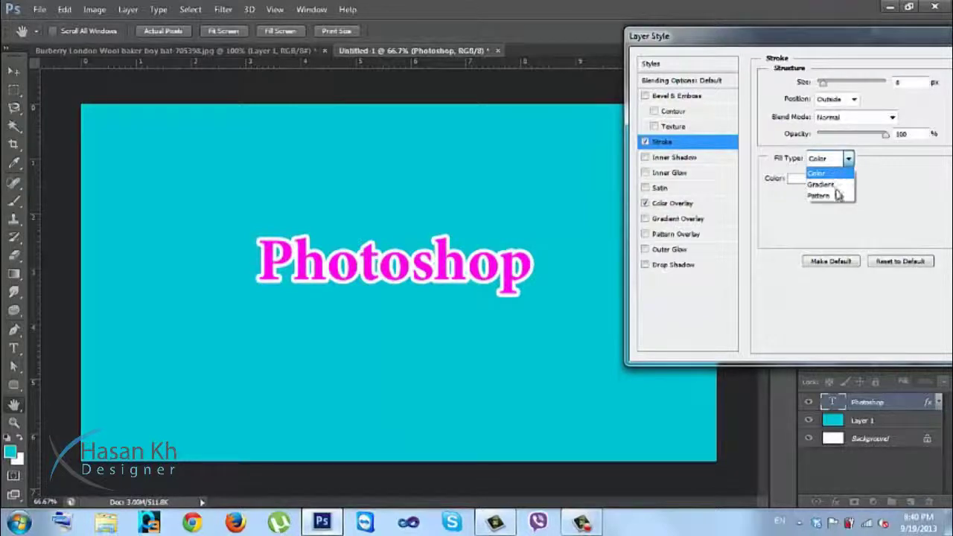
click(837, 186)
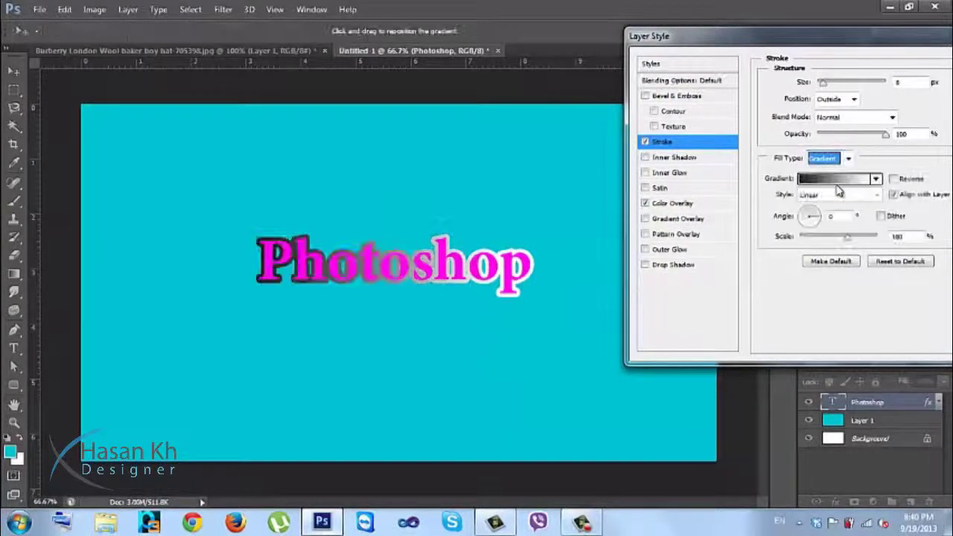
click(843, 158)
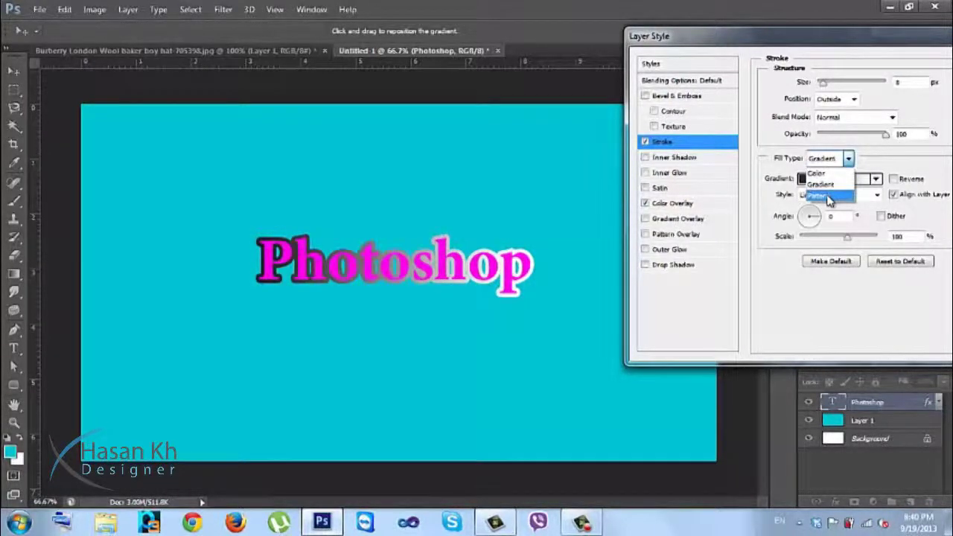
click(829, 195)
click(829, 159)
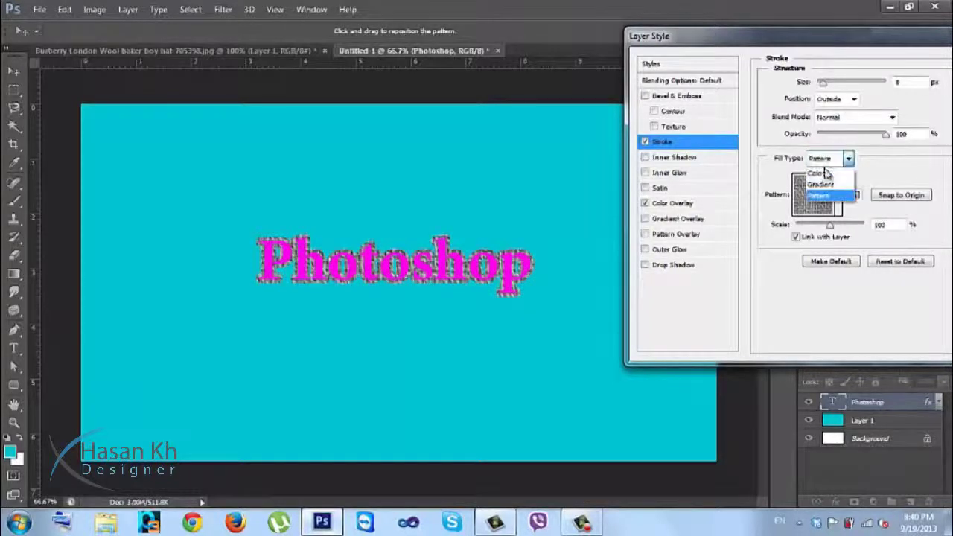
click(826, 178)
mouse_move(884, 140)
mouse_down()
mouse_move(814, 145)
mouse_move(886, 138)
mouse_up()
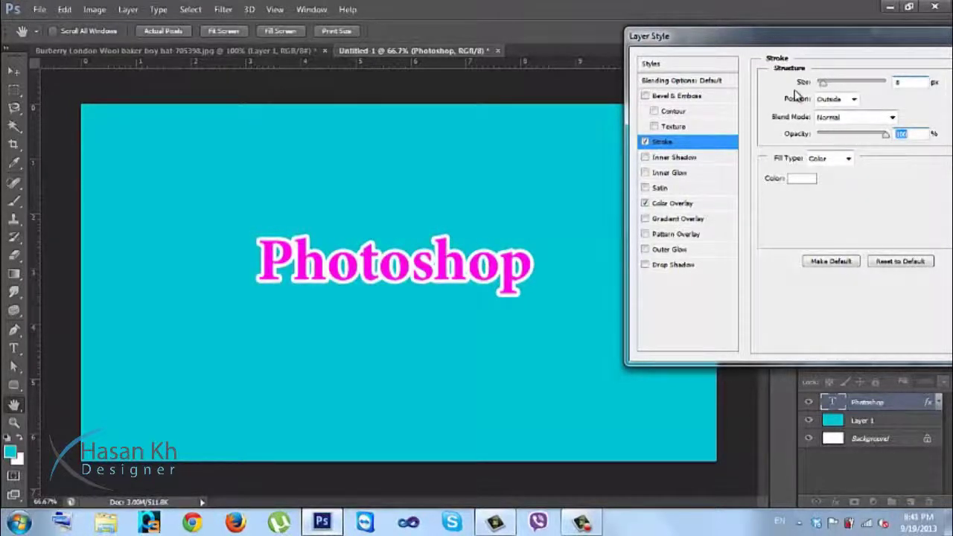
Step: Compare the Inside and Center positions for the Stroke with Normal blend mode, and return the position to Outside
click(835, 118)
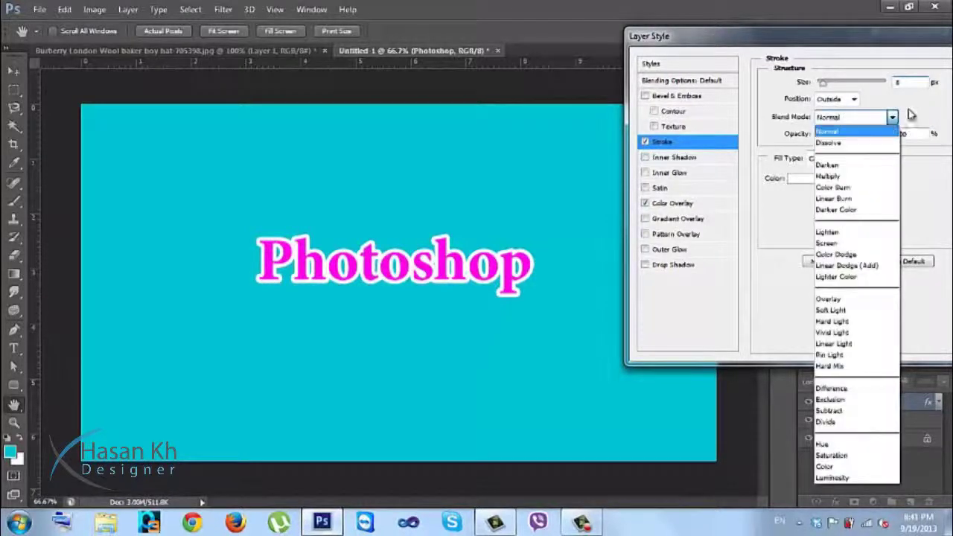
click(915, 113)
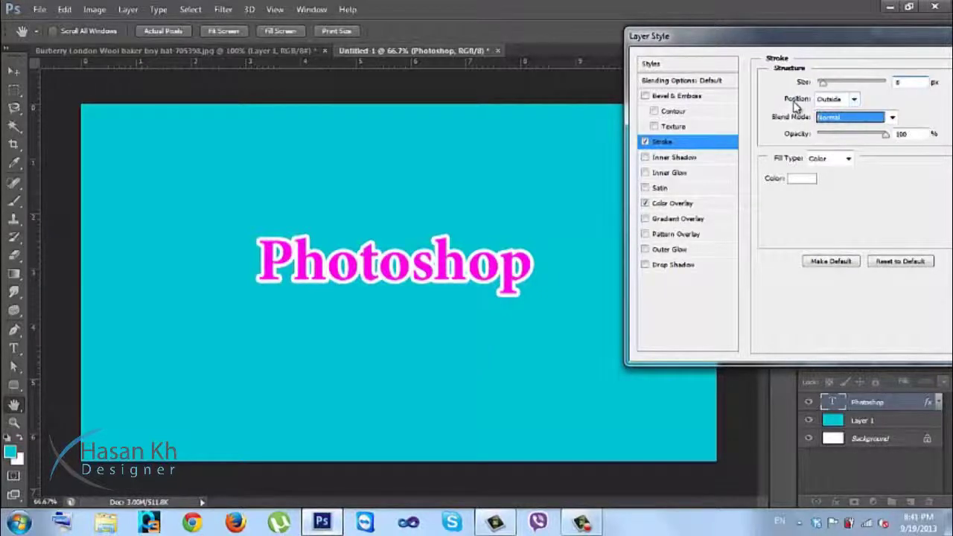
click(854, 99)
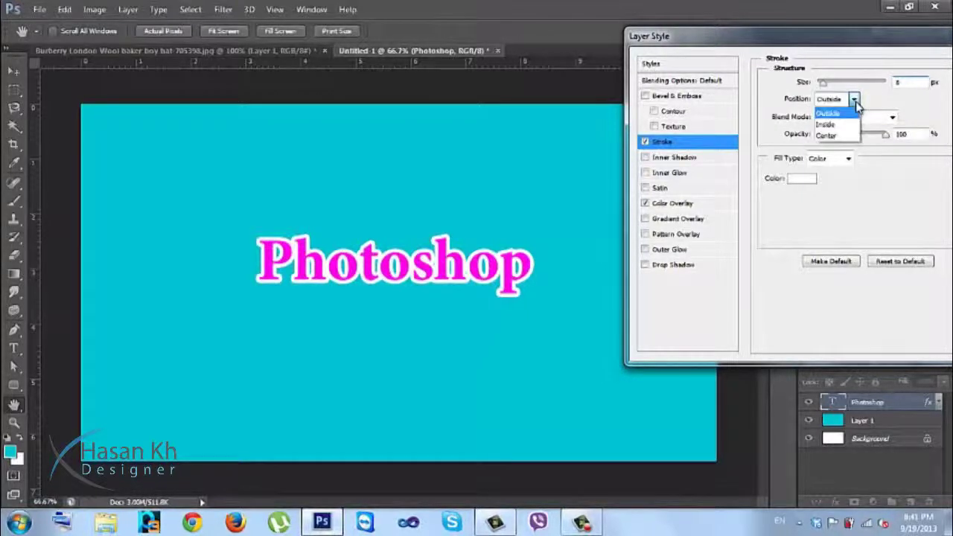
click(828, 125)
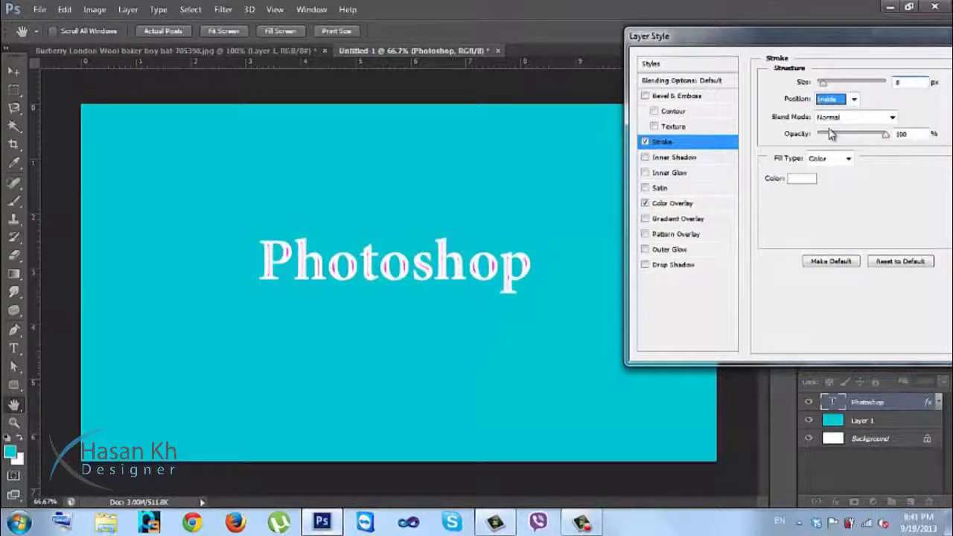
click(854, 99)
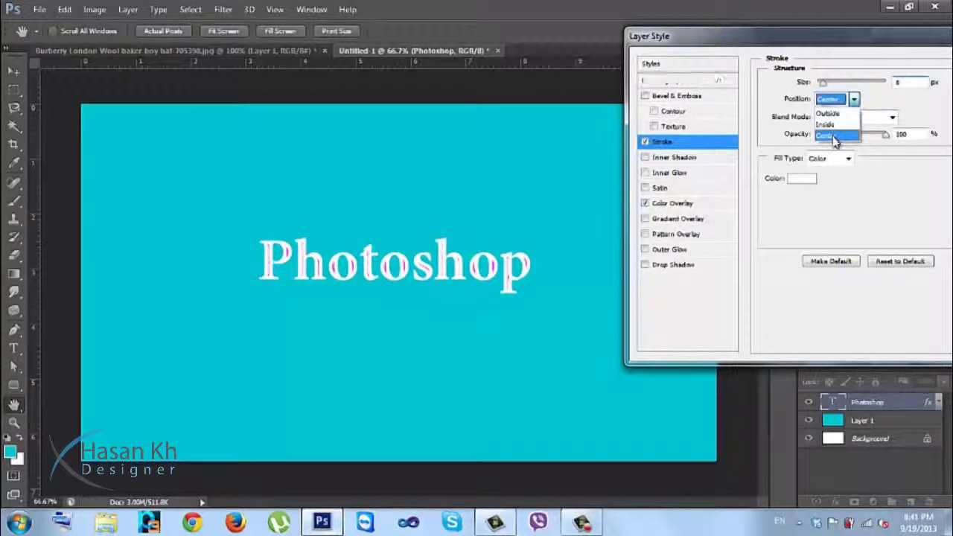
click(828, 136)
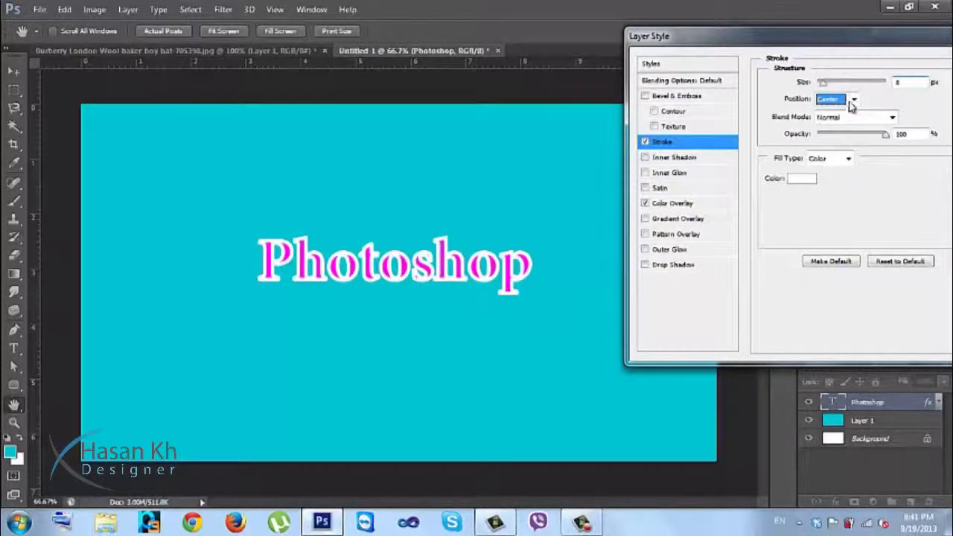
click(852, 99)
click(847, 115)
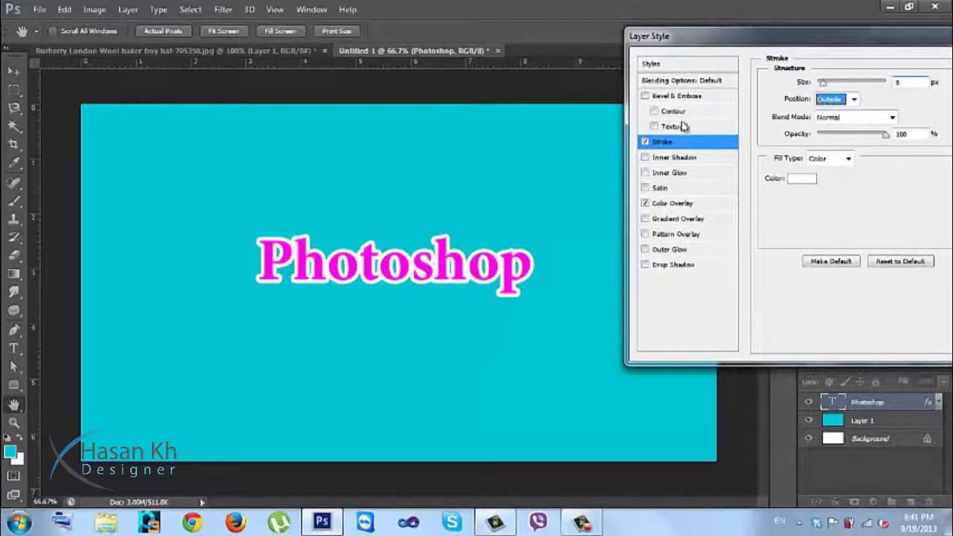
Step: Replace the Stroke with a Bevel & Emboss in Outer Bevel style, 276% depth and 7 px size
click(644, 142)
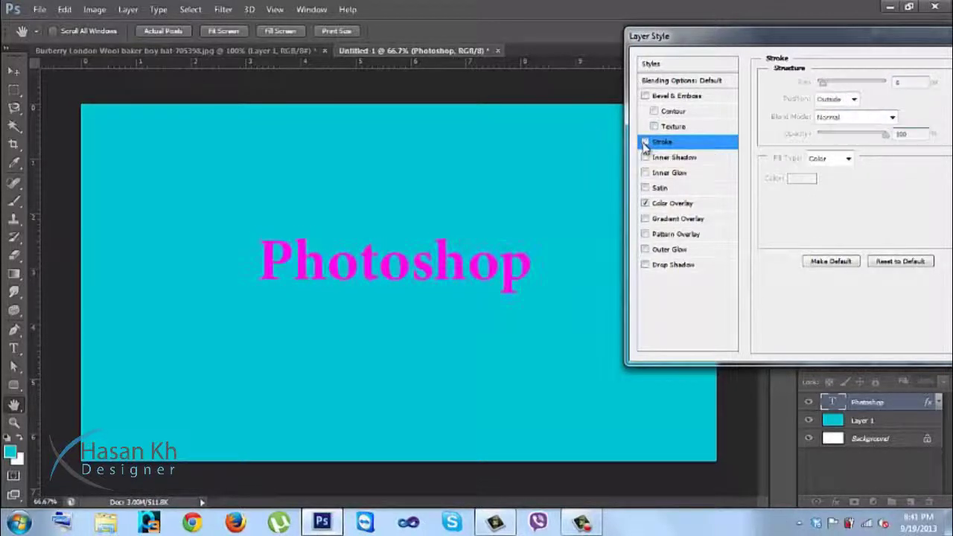
click(672, 96)
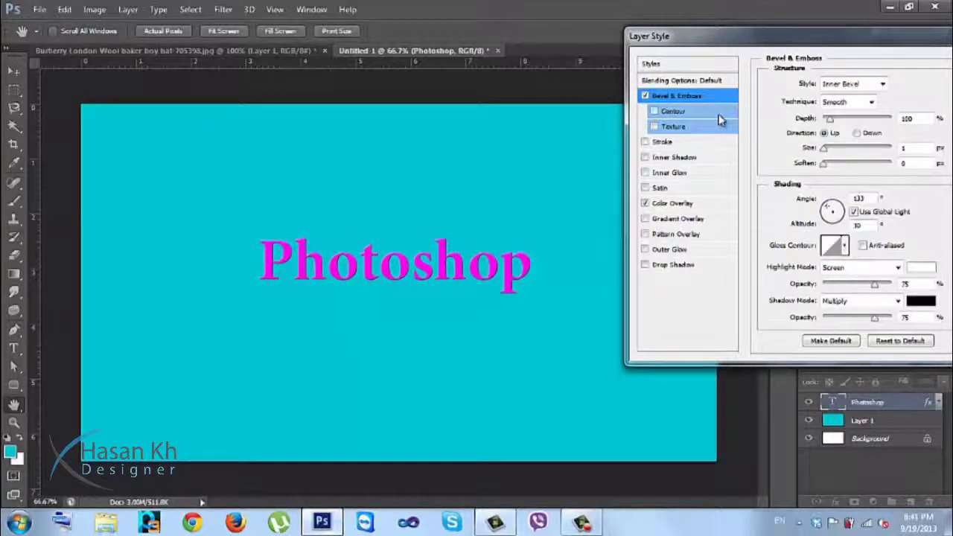
click(849, 85)
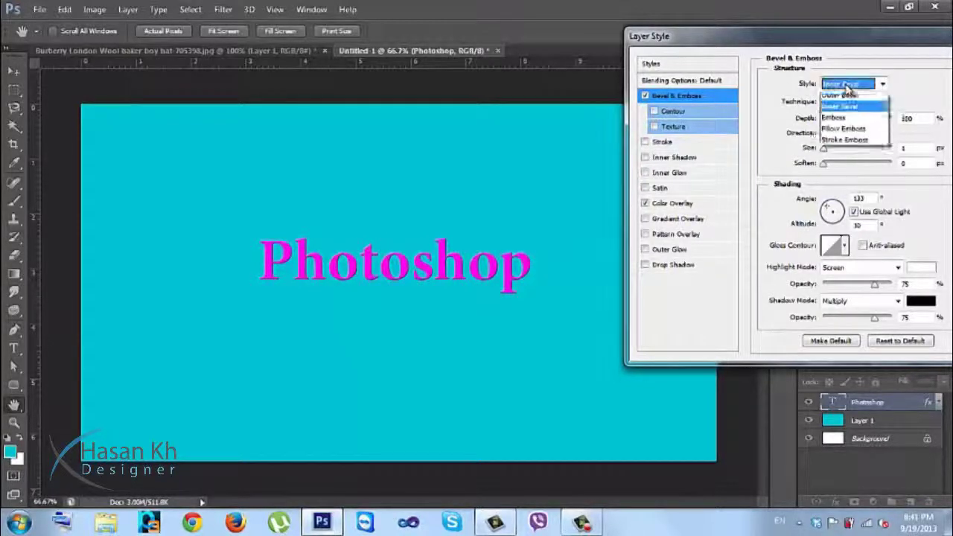
click(847, 99)
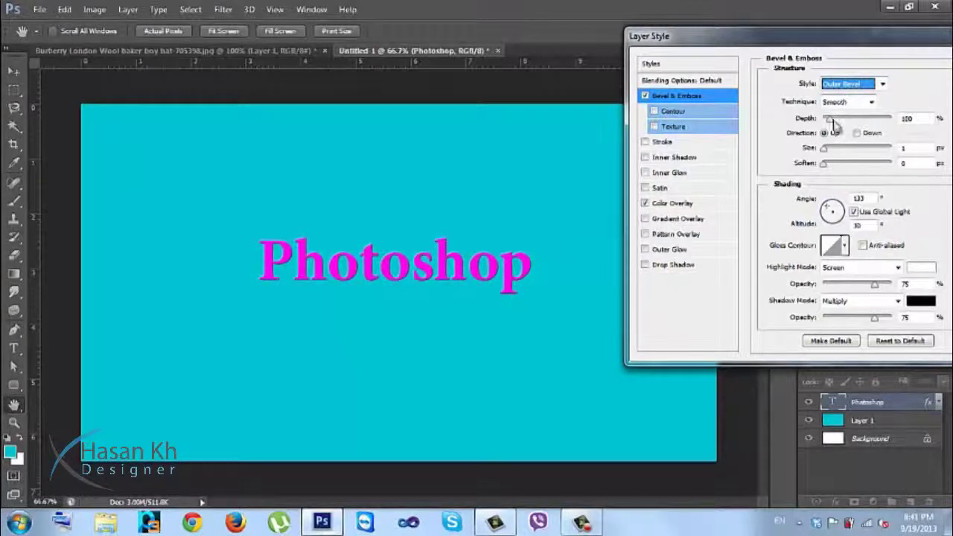
drag(824, 148, 831, 149)
click(845, 85)
click(846, 87)
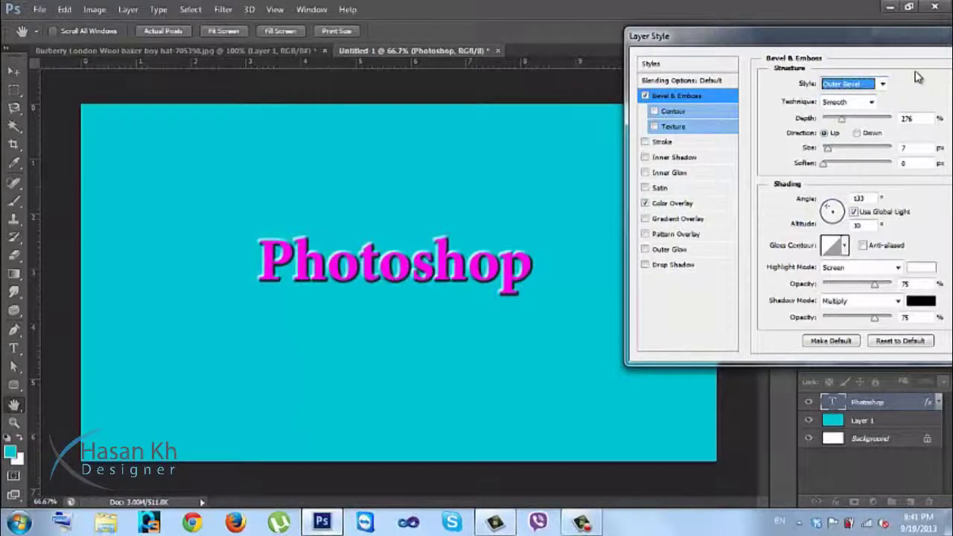
Step: Cycle the bevel style through Inner Bevel, Emboss and Pillow Emboss to Stroke Emboss, and turn Stroke on for it
key(Down)
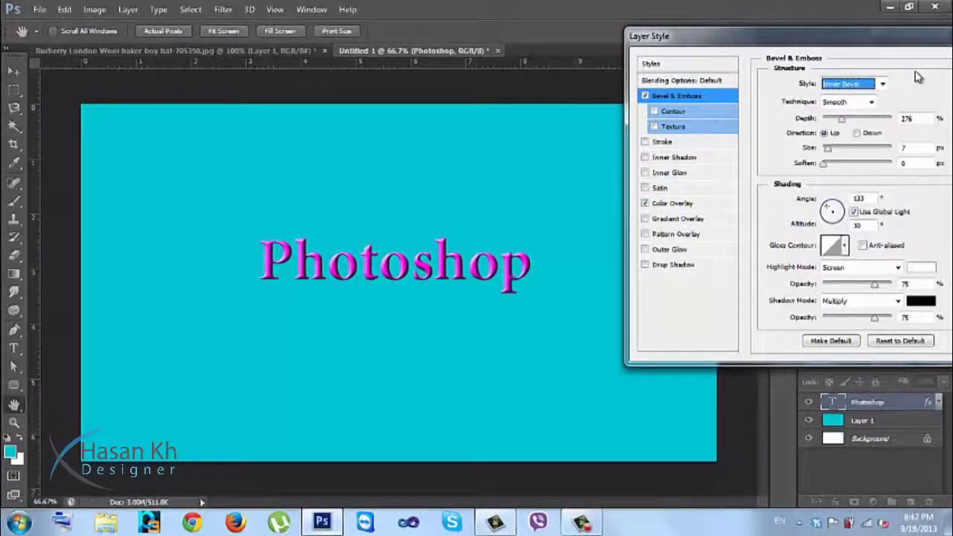
key(Up)
key(Down)
key(Down)
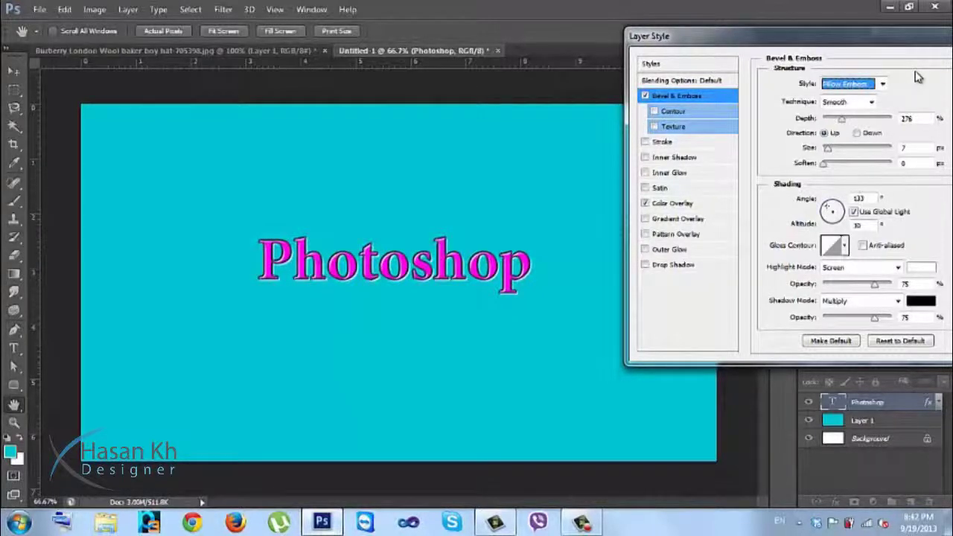
key(Down)
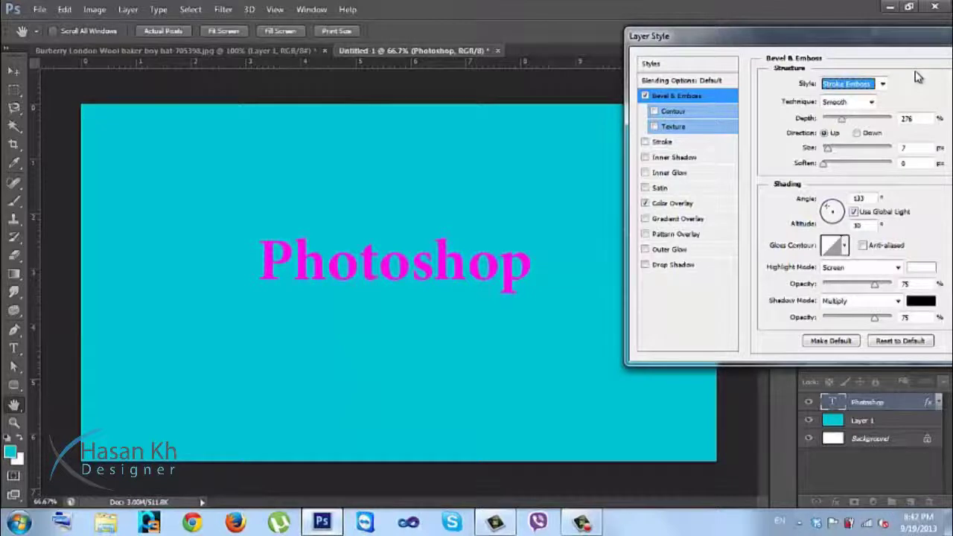
click(644, 142)
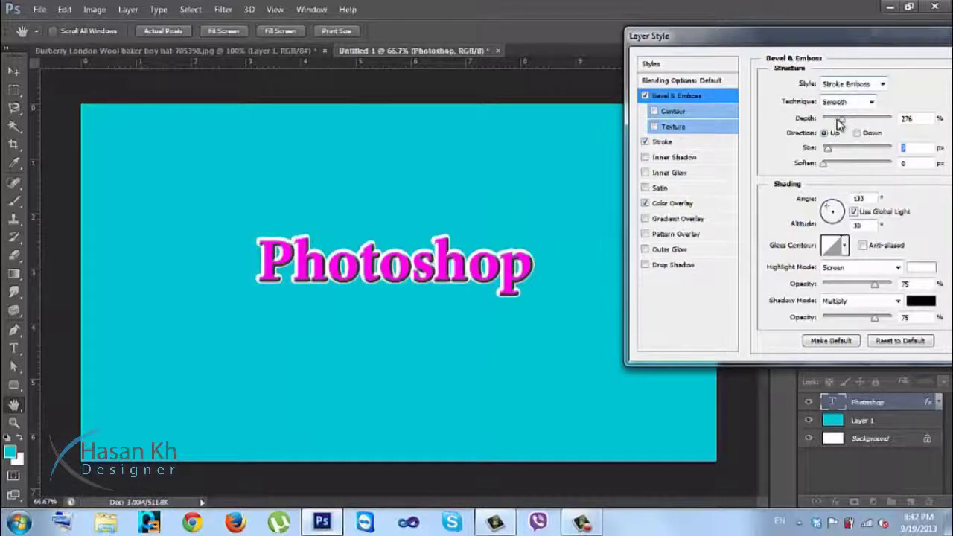
Step: Set the bevel's depth to 195%, size to 6 px and soften to 0 px, and try a light angle of -158°
mouse_move(843, 123)
mouse_down()
mouse_move(835, 119)
mouse_move(839, 151)
mouse_move(824, 148)
mouse_move(829, 165)
mouse_move(852, 164)
mouse_up()
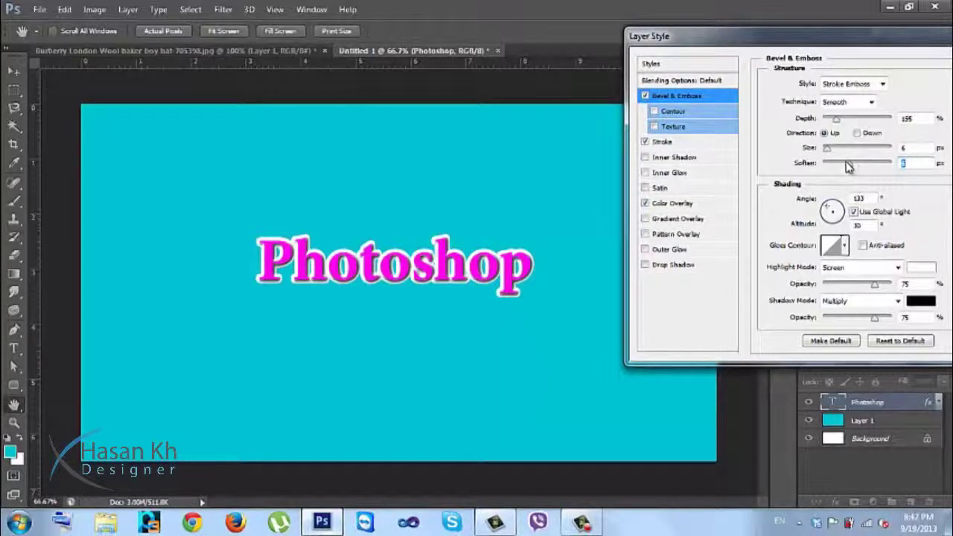
drag(834, 167, 824, 164)
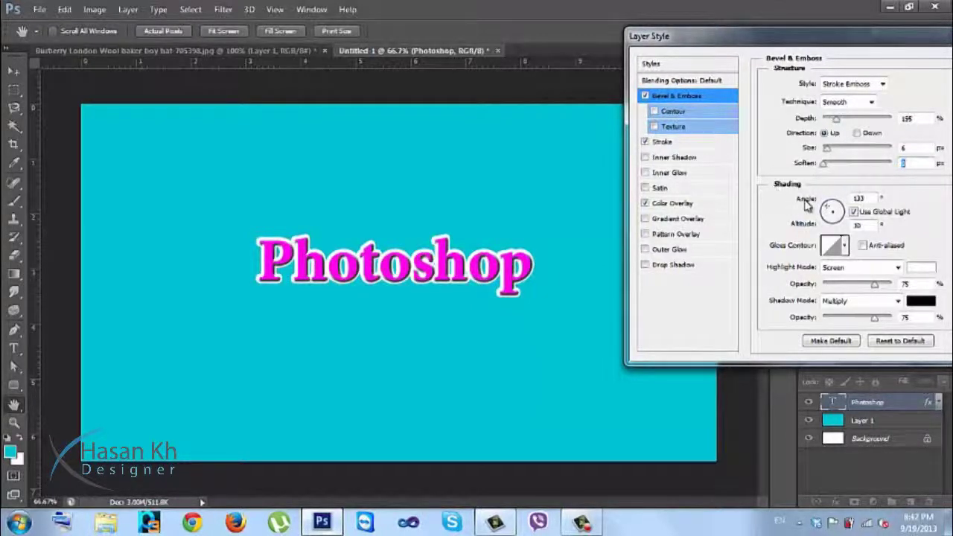
drag(828, 211, 823, 213)
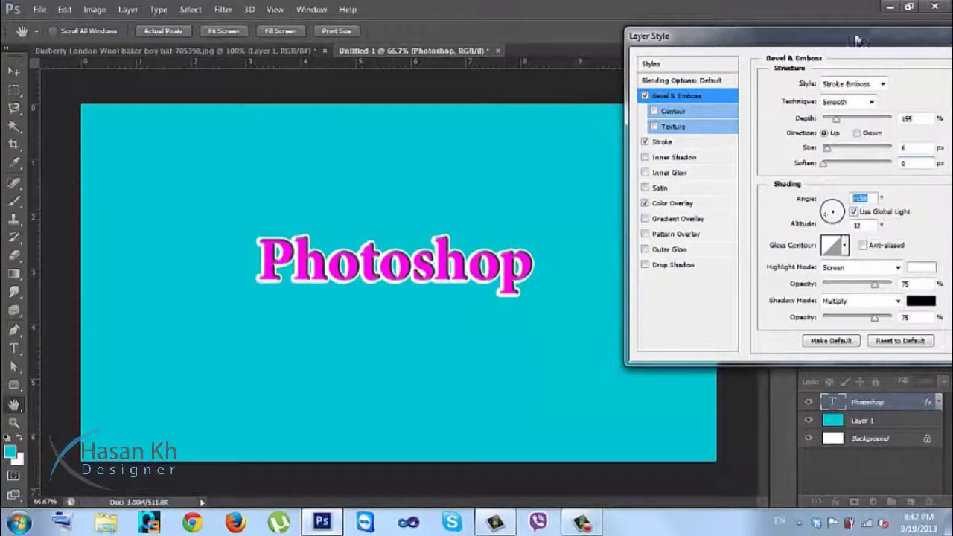
Step: Switch the bevel style to Inner Bevel, turn Stroke off, and set the light angle to 129°
click(850, 86)
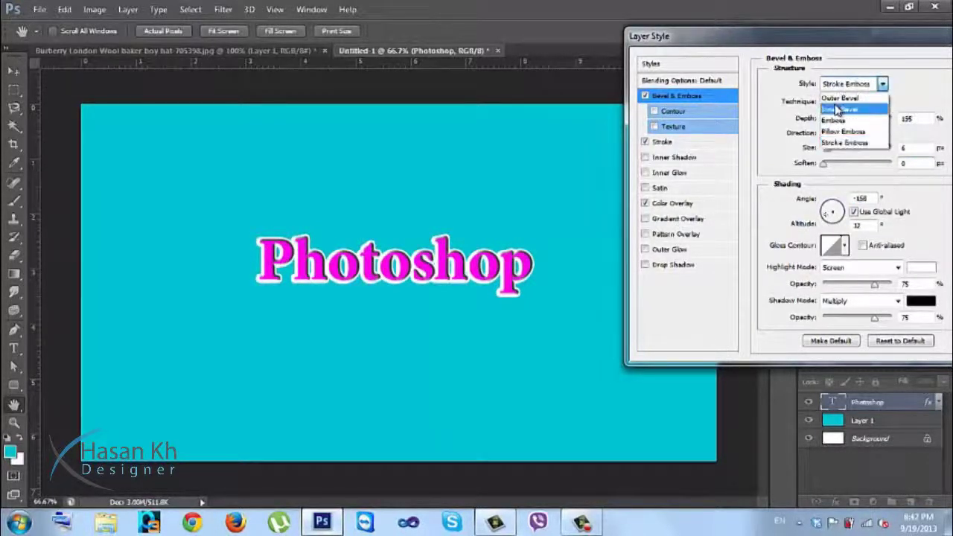
click(842, 98)
click(645, 142)
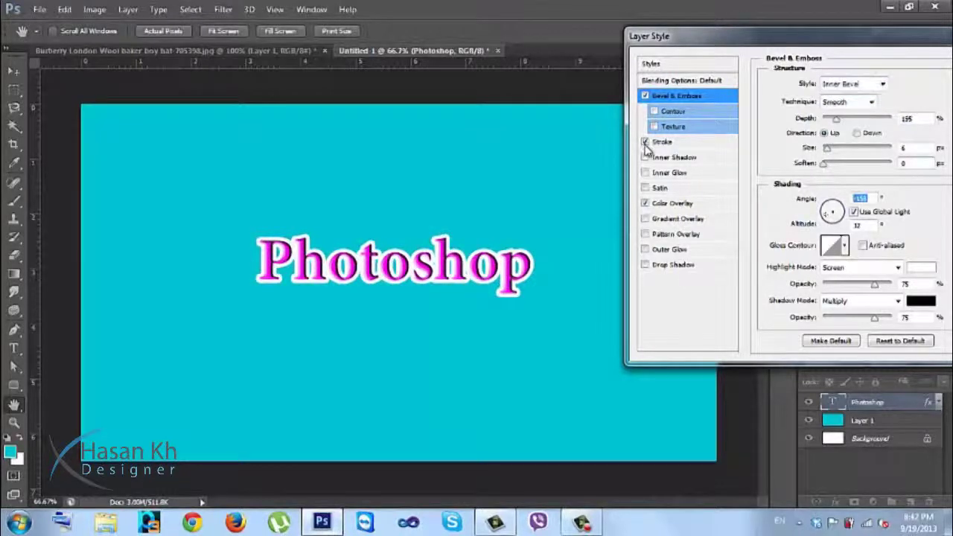
mouse_move(829, 213)
mouse_down()
mouse_move(839, 227)
mouse_move(827, 200)
mouse_move(831, 213)
mouse_up()
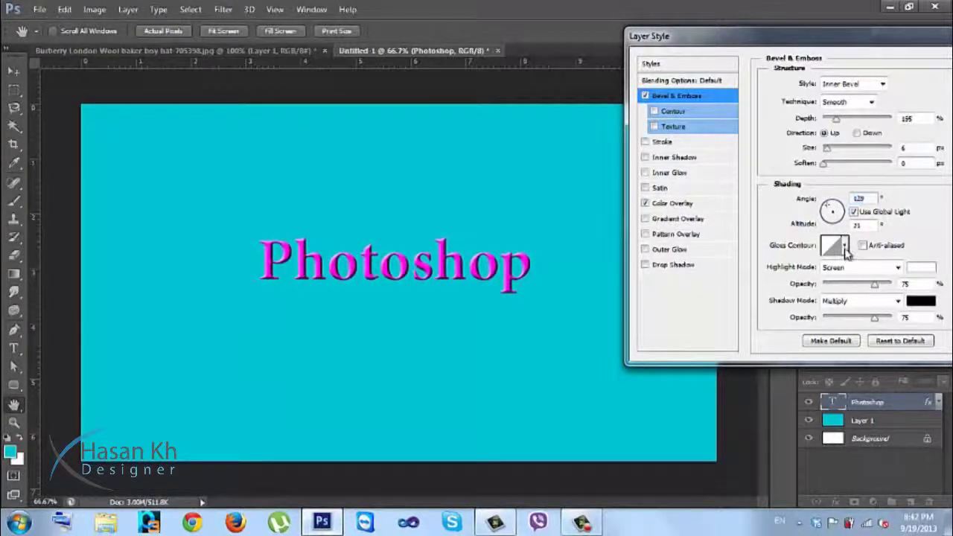
Step: Try several Gloss Contour presets for the bevel and return to the first, linear one
click(845, 249)
click(817, 279)
click(810, 300)
click(834, 300)
click(854, 300)
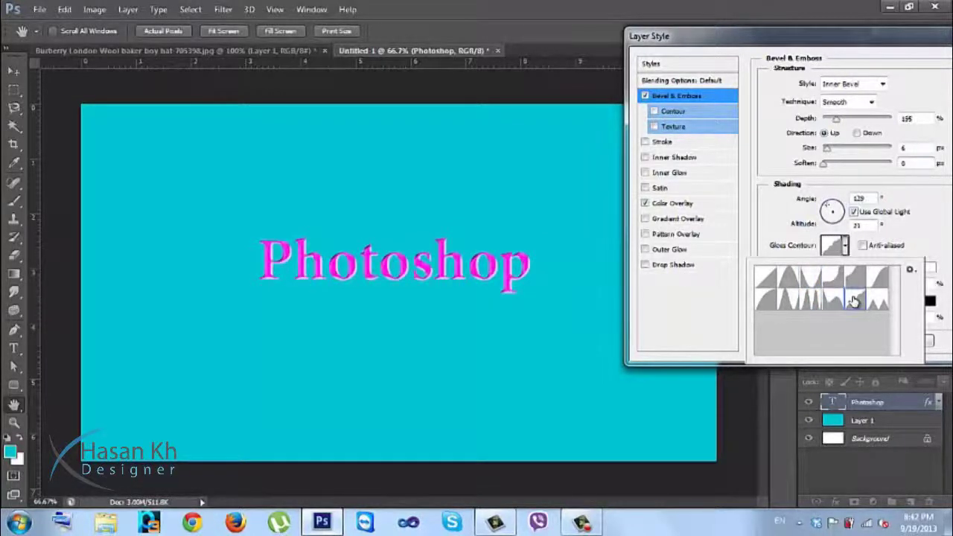
click(765, 278)
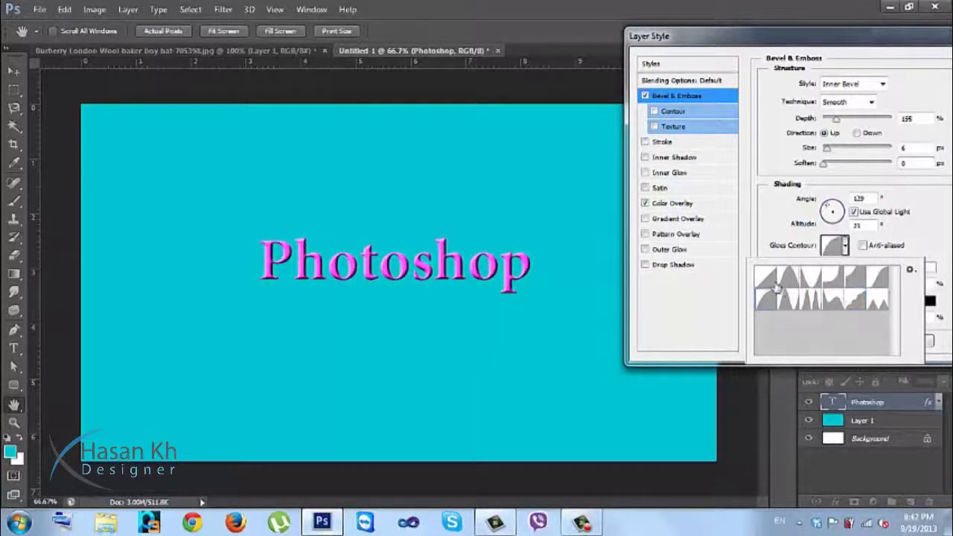
click(781, 236)
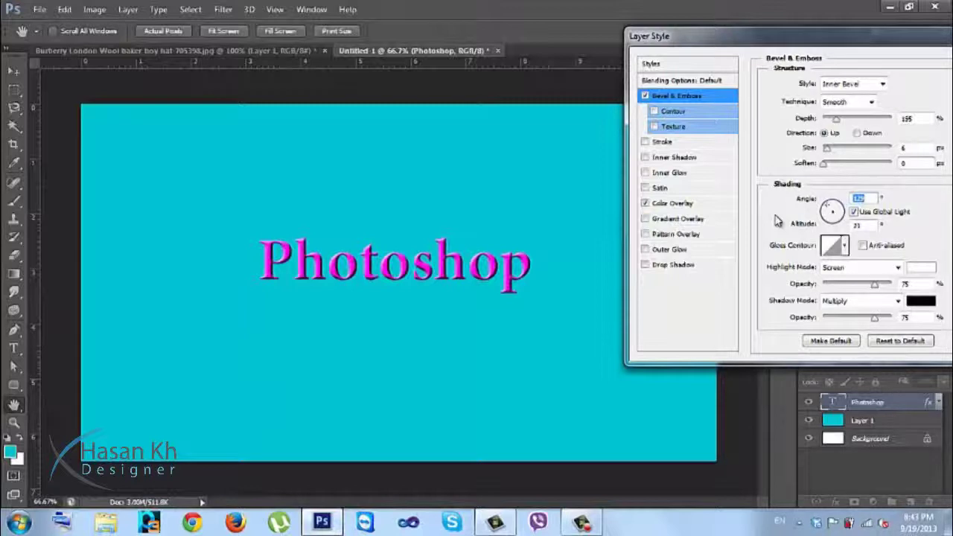
Step: Try white and blue as the bevel's highlight color and set it to green, #12ff00
key(ctrl+plus)
key(ctrl+plus)
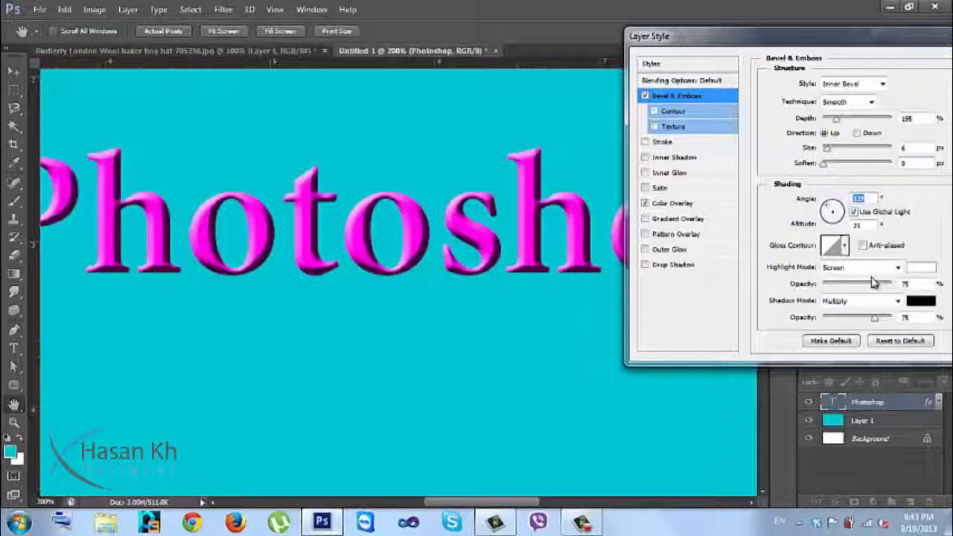
click(922, 267)
click(776, 113)
mouse_move(776, 114)
mouse_down()
mouse_move(714, 179)
mouse_move(601, 115)
mouse_up()
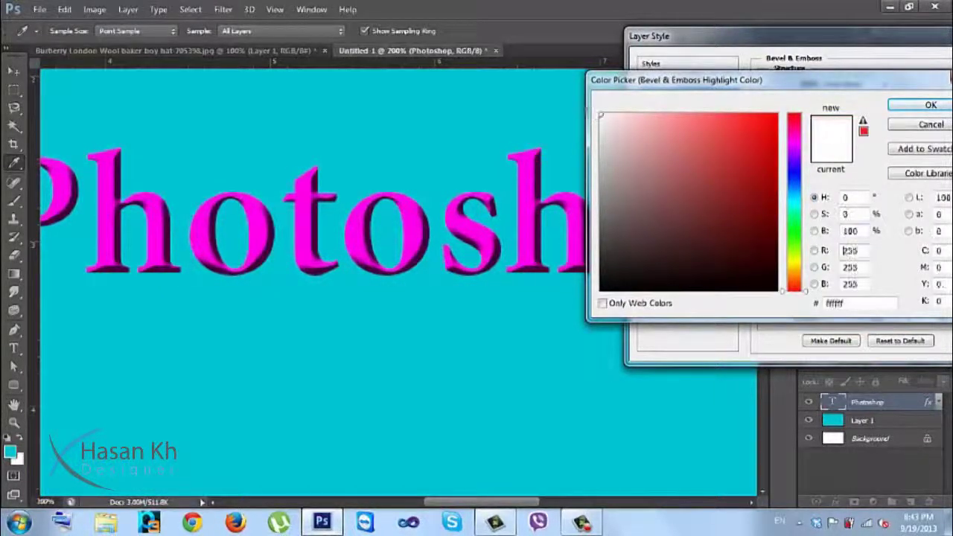
click(792, 172)
click(776, 114)
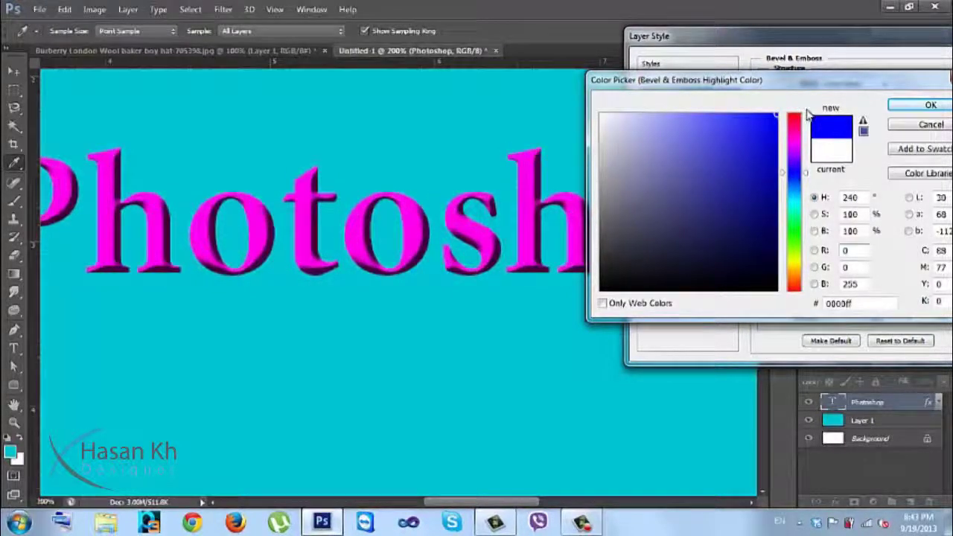
click(602, 115)
drag(792, 130, 791, 233)
drag(755, 131, 787, 111)
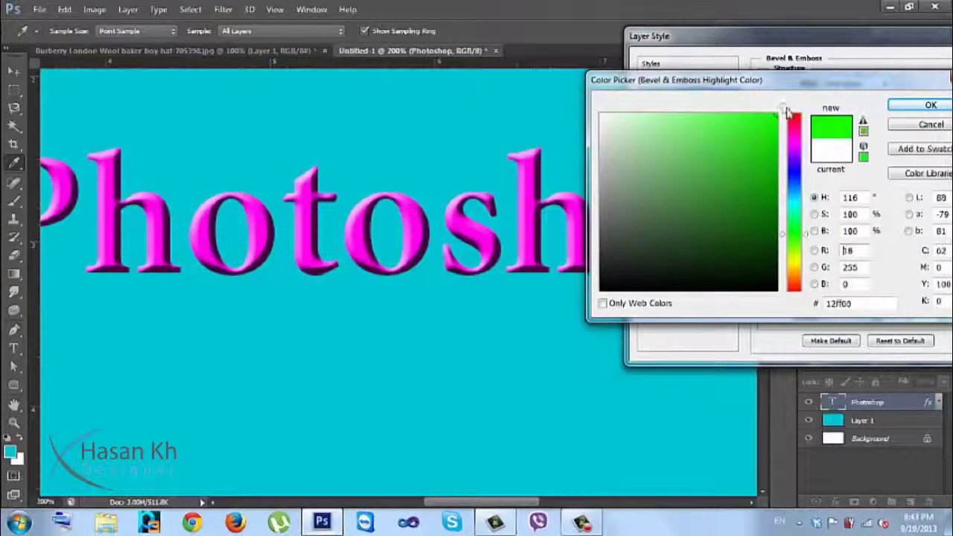
click(926, 106)
Step: Set the bevel's shadow color to bright cyan, #00ebf5
click(913, 300)
mouse_move(608, 190)
mouse_down()
mouse_move(602, 198)
mouse_move(615, 188)
mouse_move(738, 189)
mouse_move(777, 118)
mouse_up()
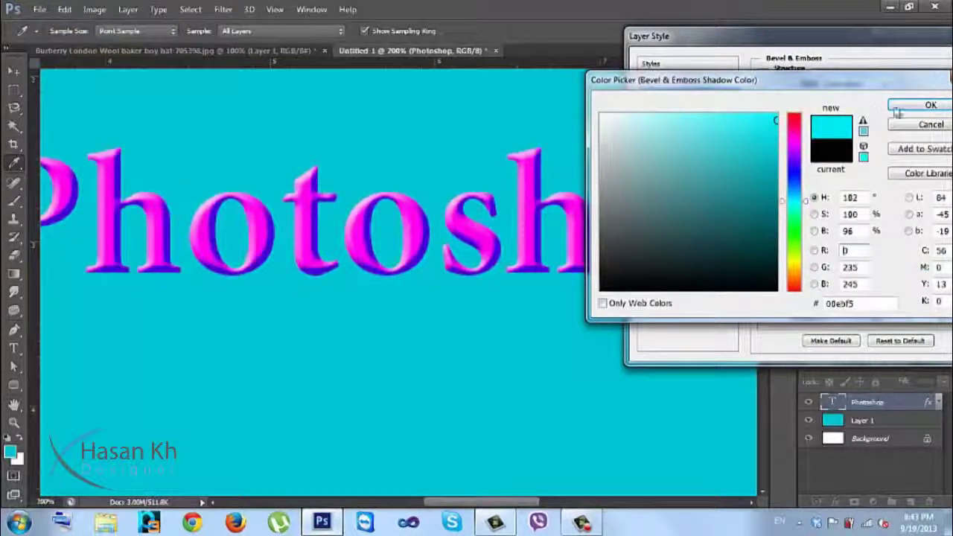
click(897, 107)
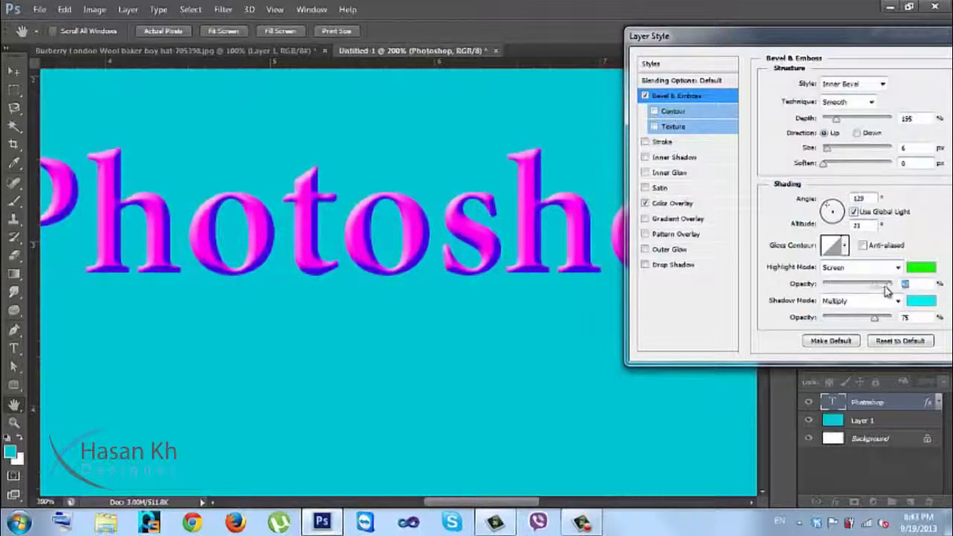
Step: Set both the bevel's highlight and shadow modes to Normal, with shadow opacity at 100%
click(890, 267)
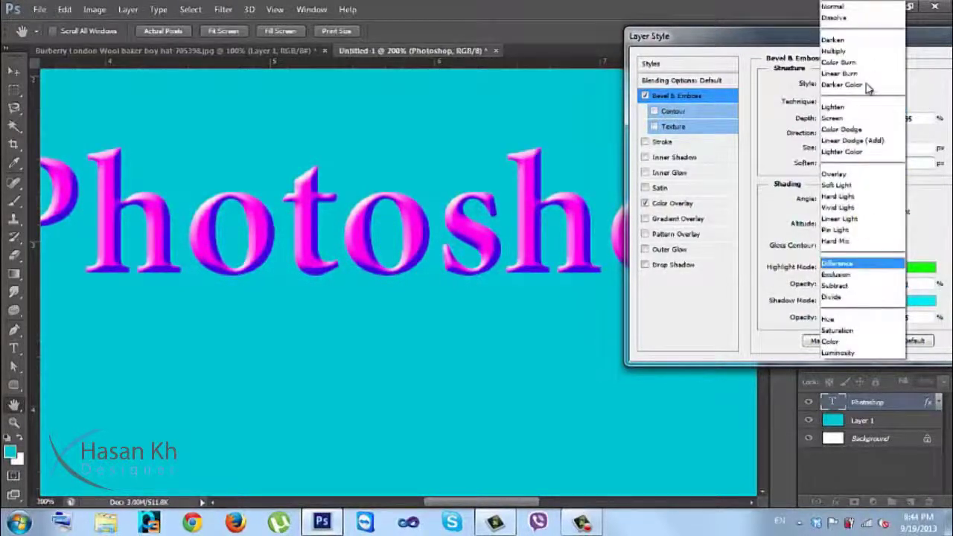
click(871, 6)
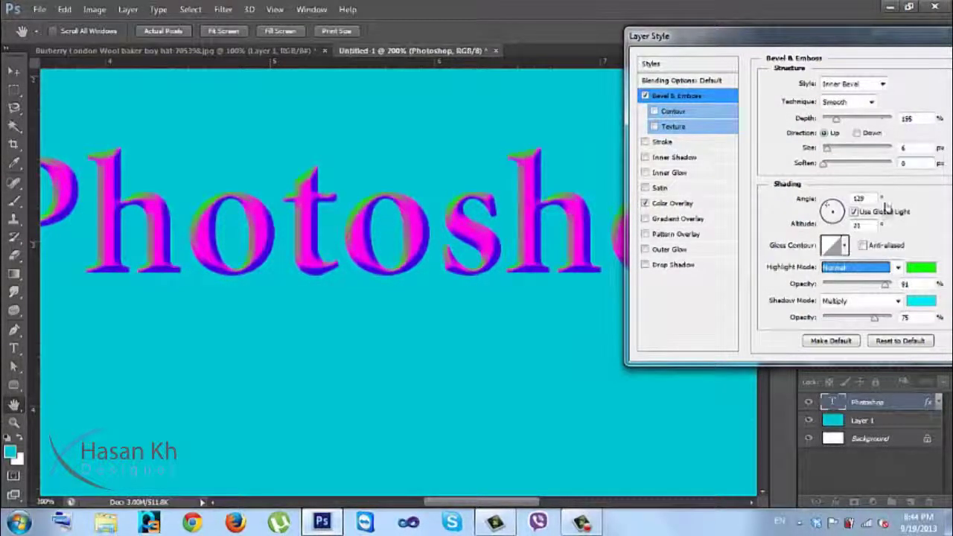
click(897, 301)
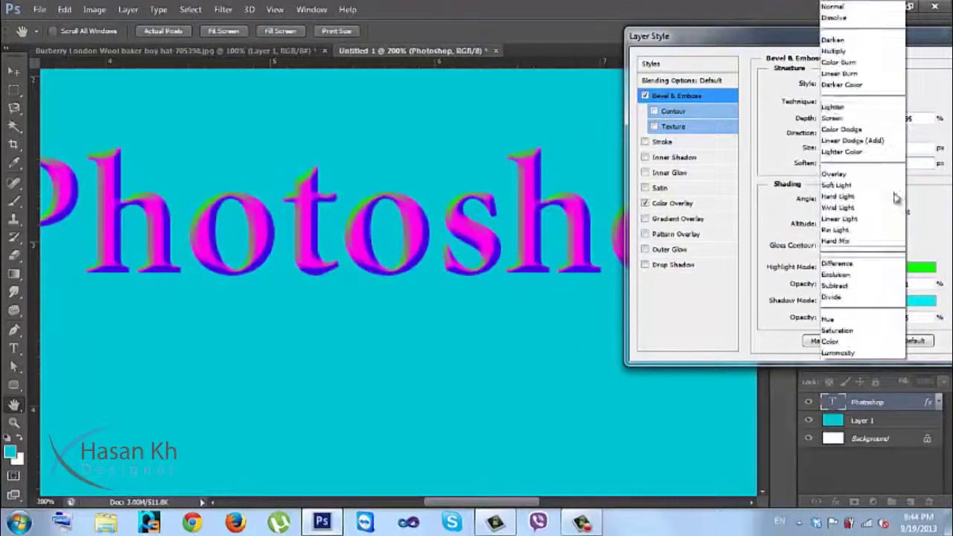
click(849, 7)
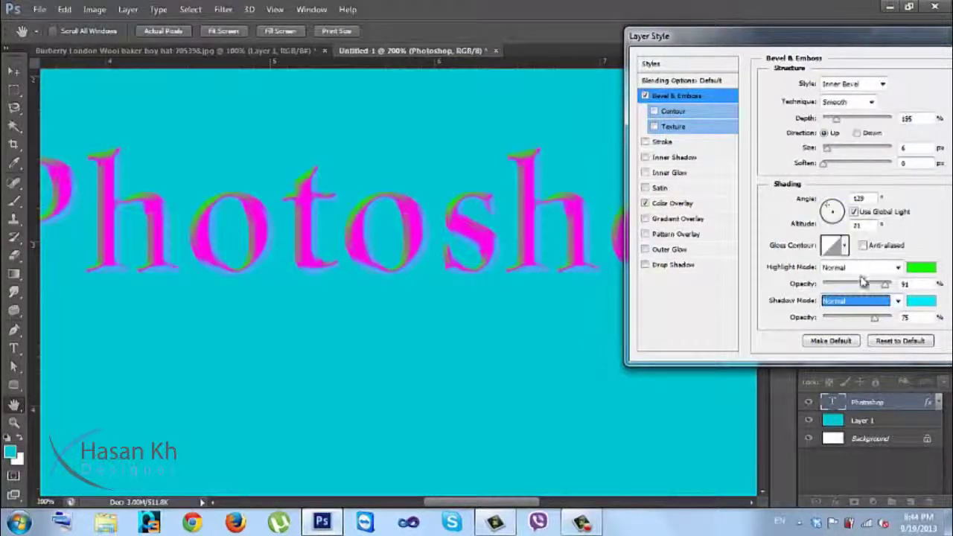
drag(875, 318, 892, 317)
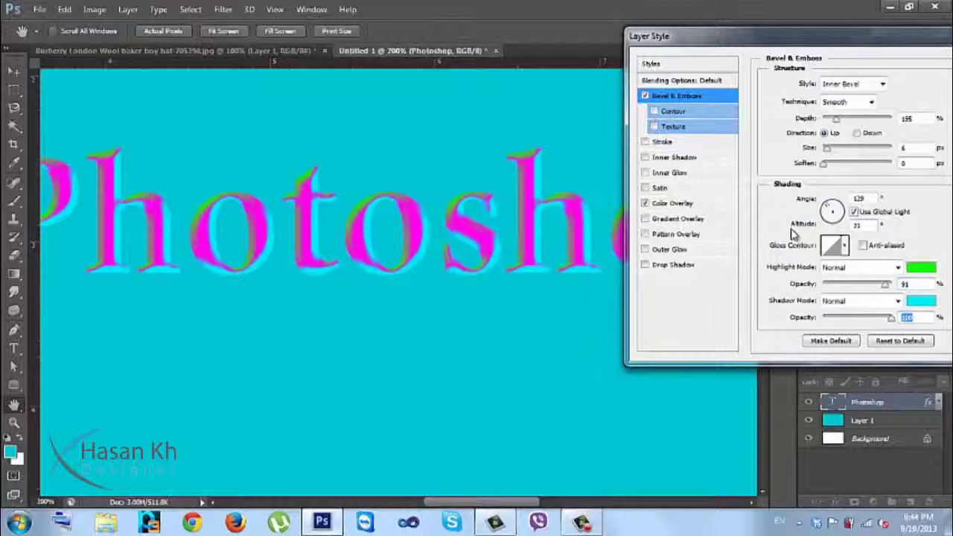
Step: Change the bevel's highlight color back to white, #ffffff
key(ctrl+minus)
key(ctrl+minus)
key(ctrl+minus)
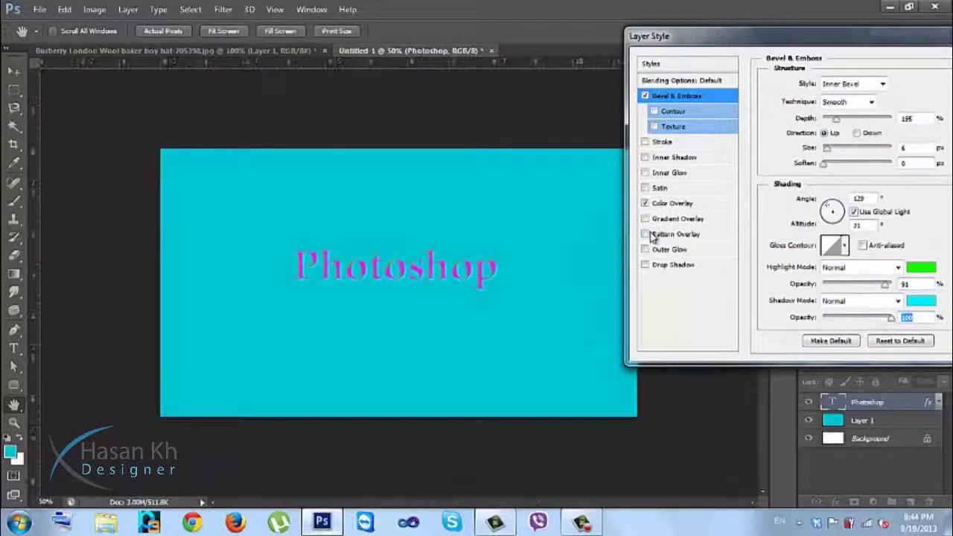
key(ctrl+plus)
key(ctrl+plus)
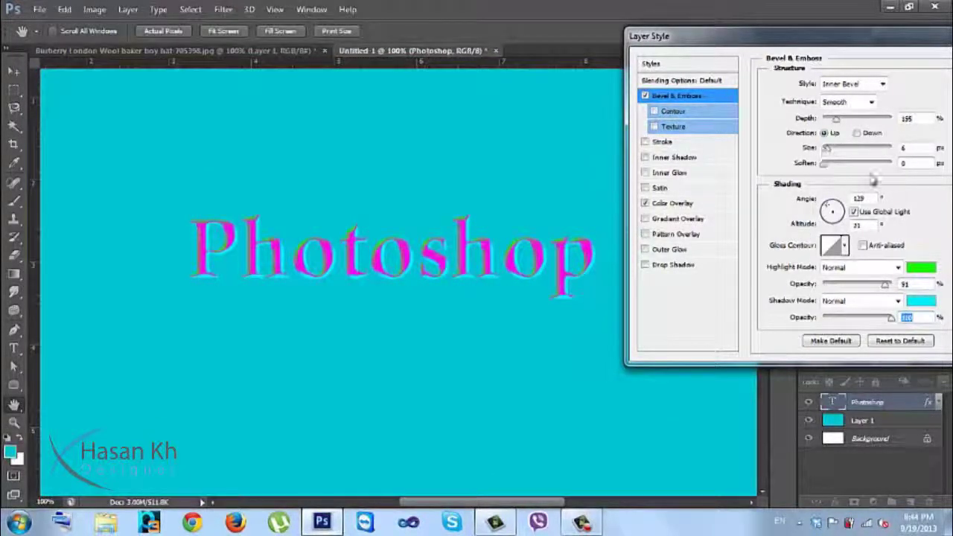
click(920, 266)
mouse_move(695, 134)
mouse_down()
mouse_move(791, 328)
mouse_move(603, 117)
mouse_up()
drag(697, 134, 548, 73)
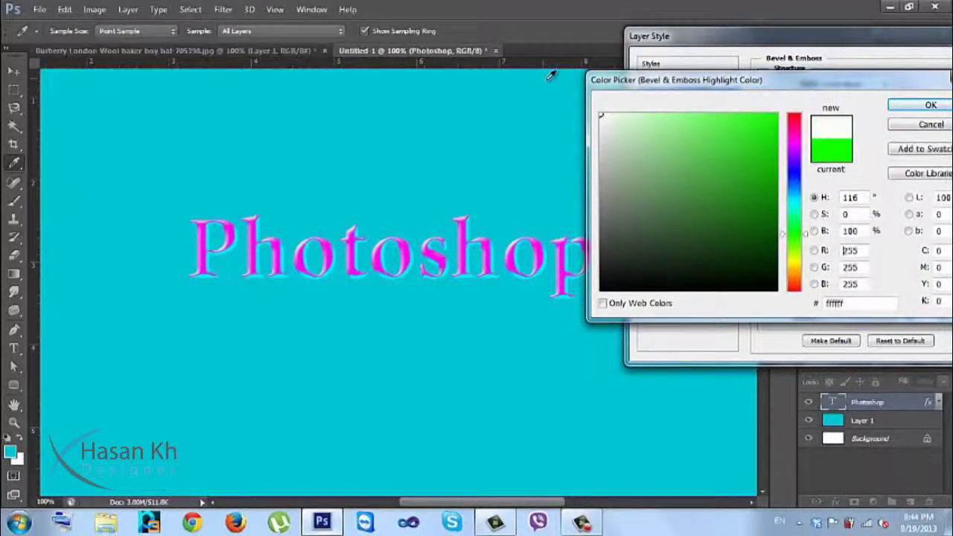
click(930, 105)
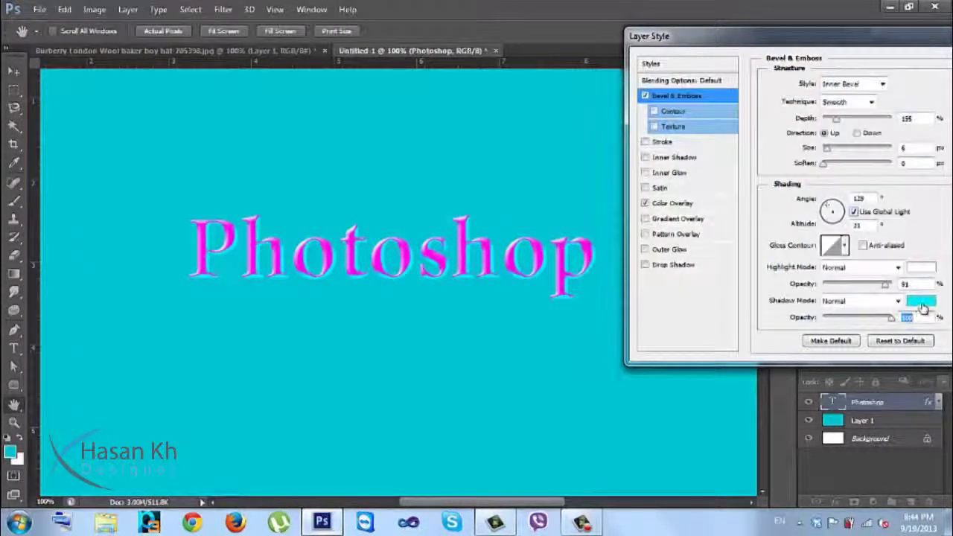
Step: Change the bevel's shadow color back to black, #000000
click(922, 302)
click(777, 290)
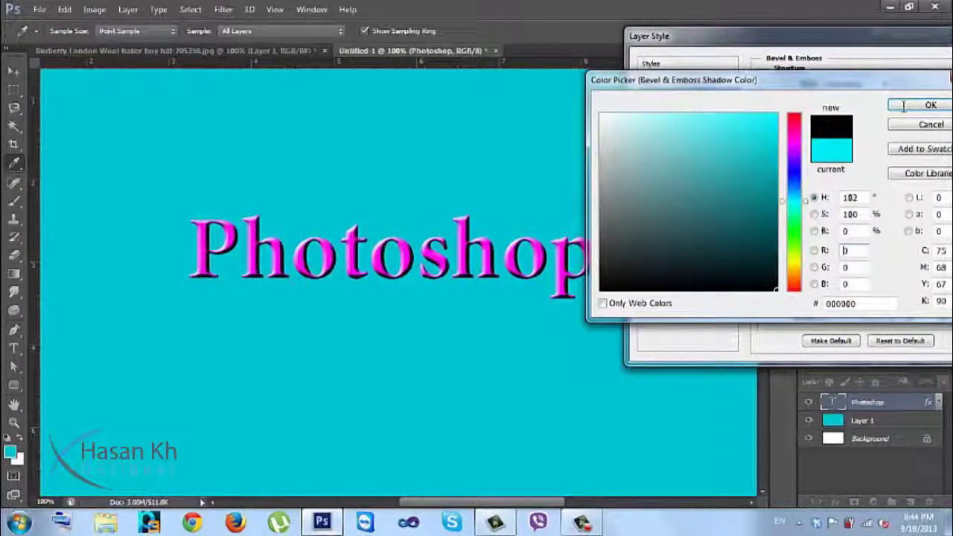
click(931, 105)
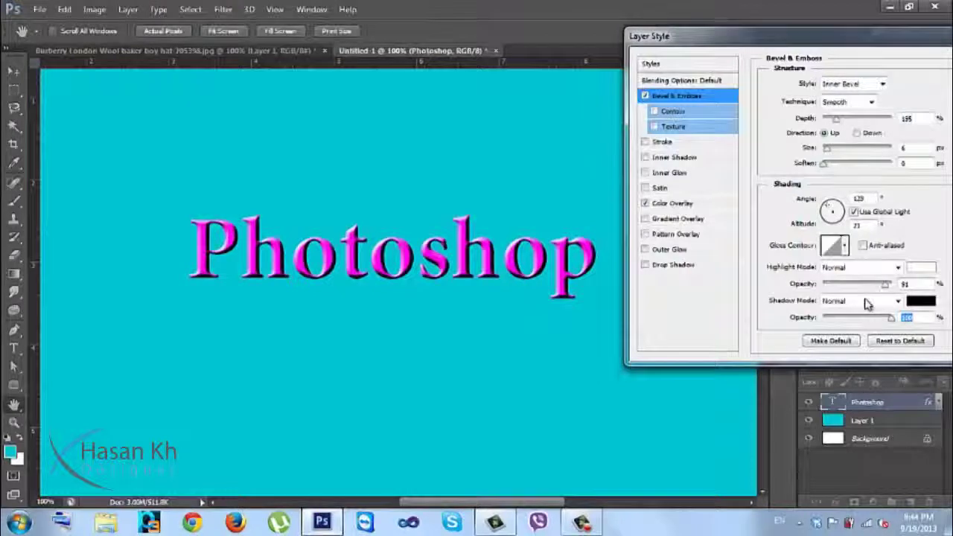
Step: Set the bevel's highlight and shadow modes to Screen, trying 100% highlight opacity before lowering it to about 72% and shadow opacity to 83%
drag(892, 288, 900, 286)
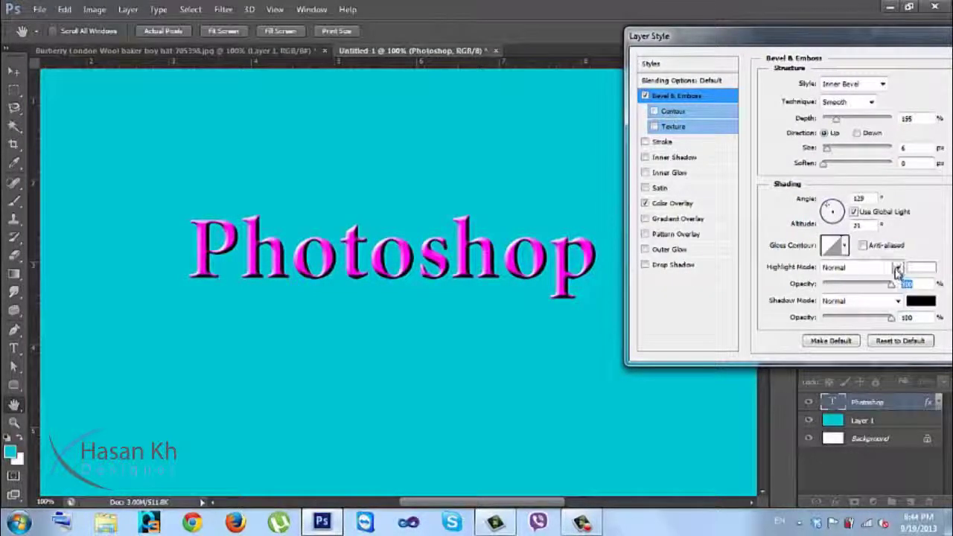
click(897, 267)
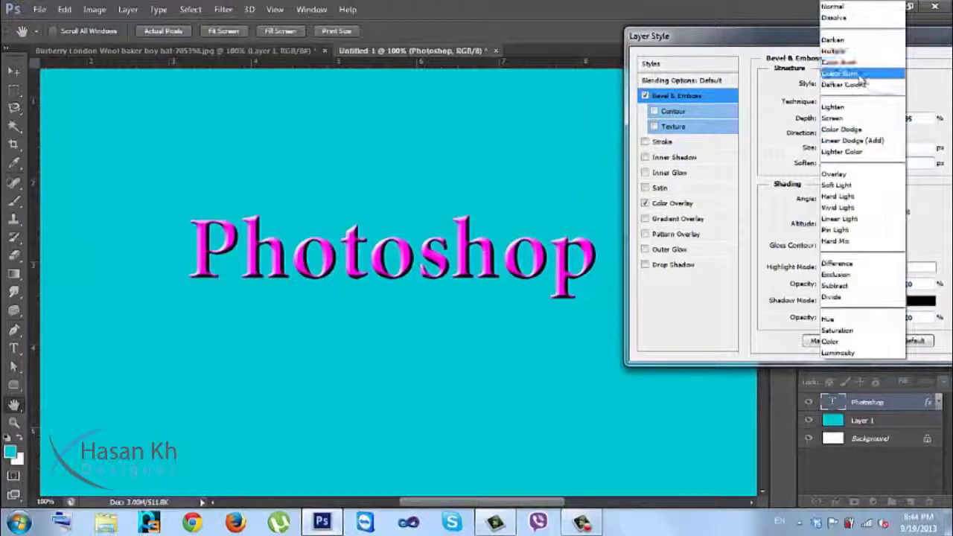
click(851, 120)
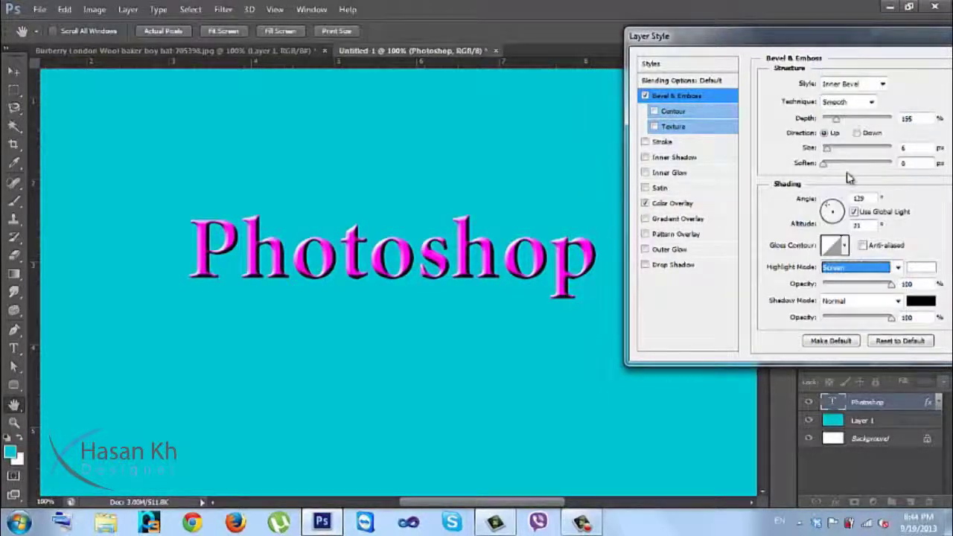
click(889, 300)
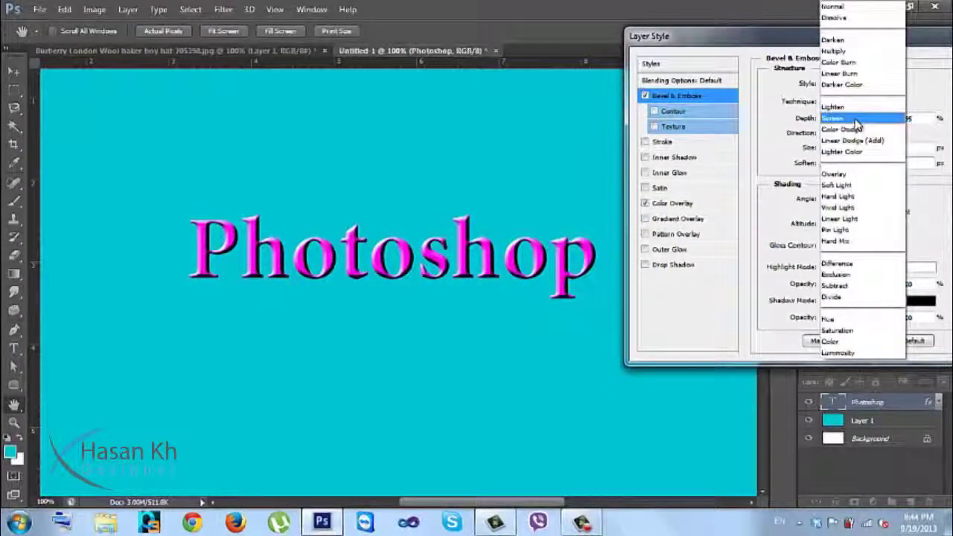
click(855, 117)
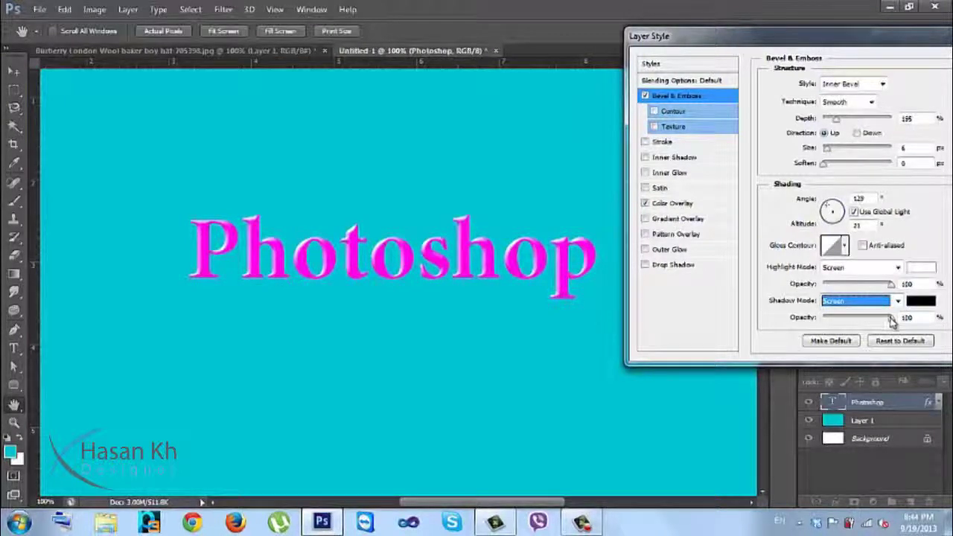
drag(891, 320, 879, 320)
drag(890, 284, 873, 289)
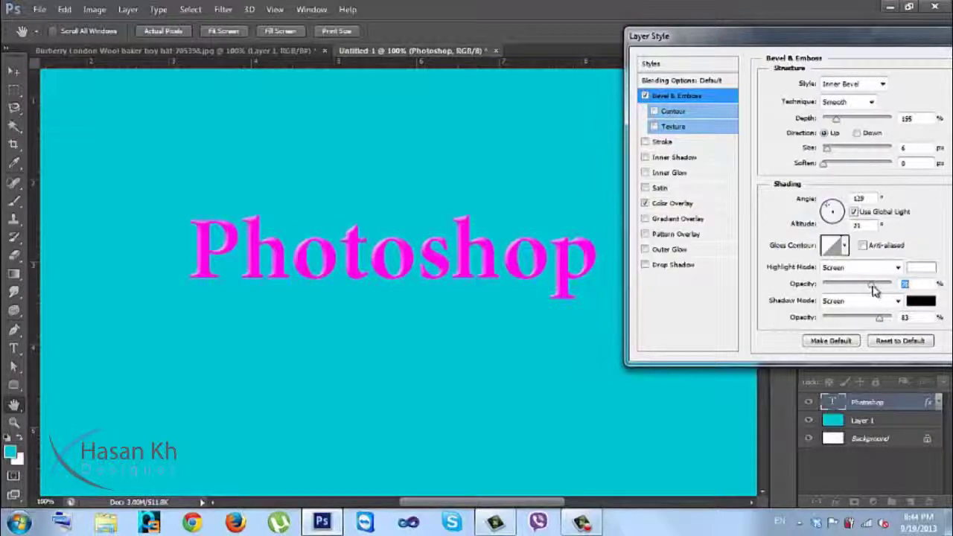
Step: Discard the Layer Style changes, and briefly reopen the text layer's blending options, closing them without changes
drag(893, 27, 715, 3)
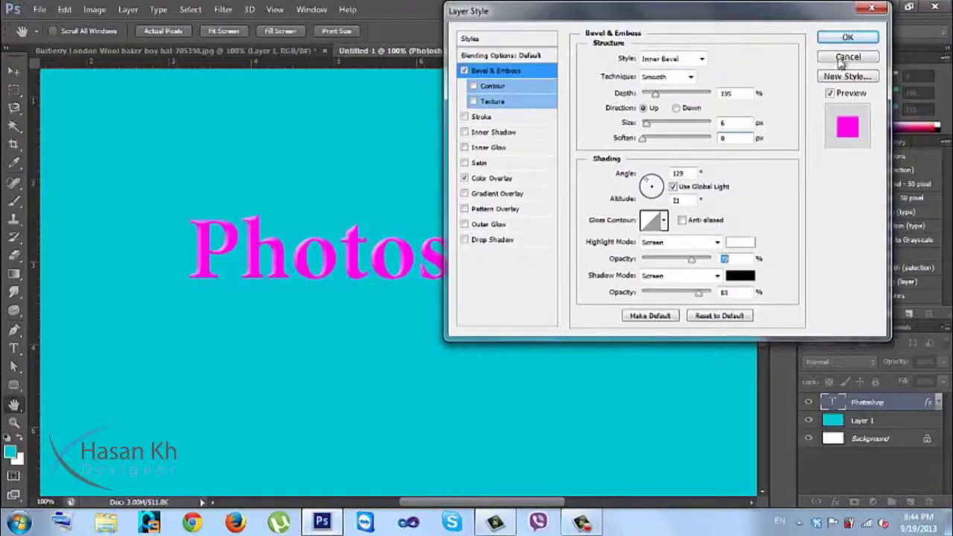
click(846, 57)
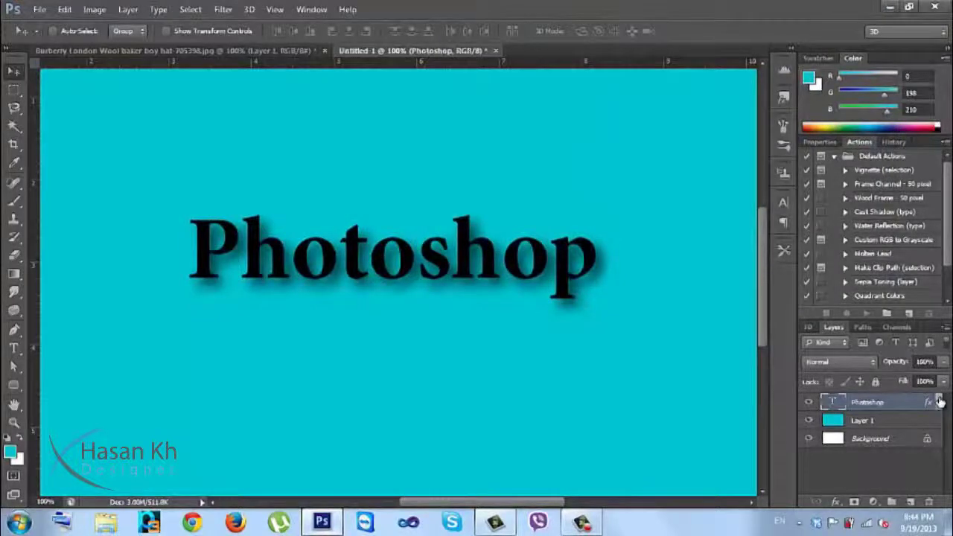
double_click(931, 403)
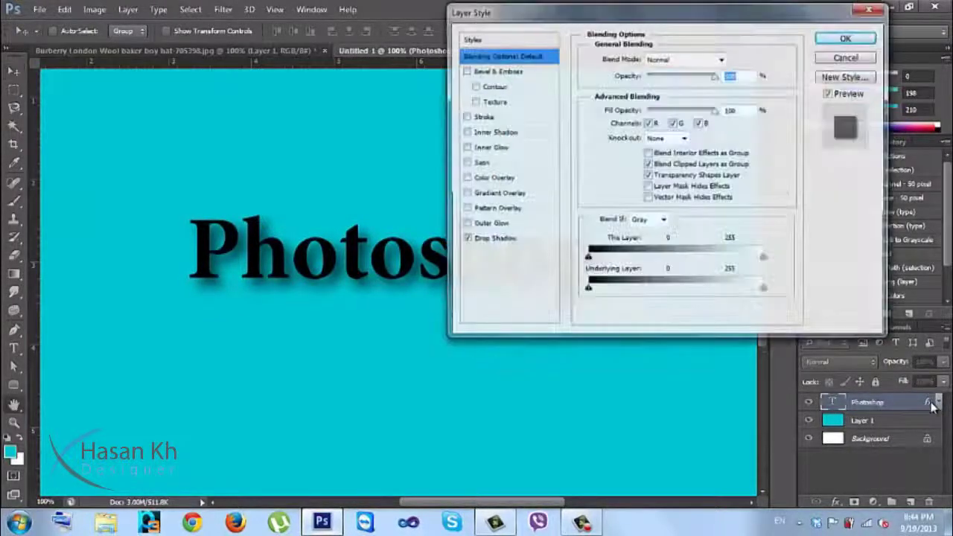
click(856, 58)
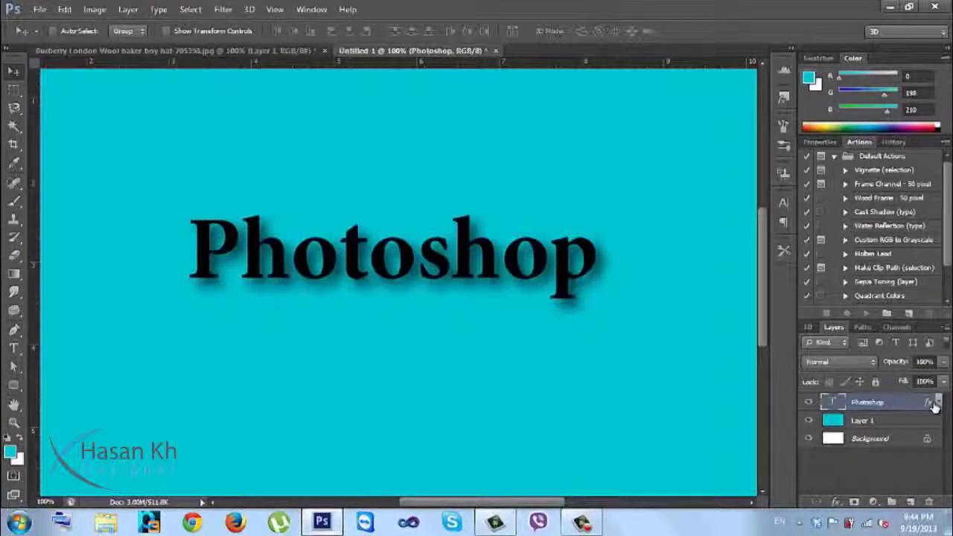
Step: Try different opacity levels on the Photoshop text layer and set its opacity back to 100%
click(899, 362)
drag(899, 363, 945, 363)
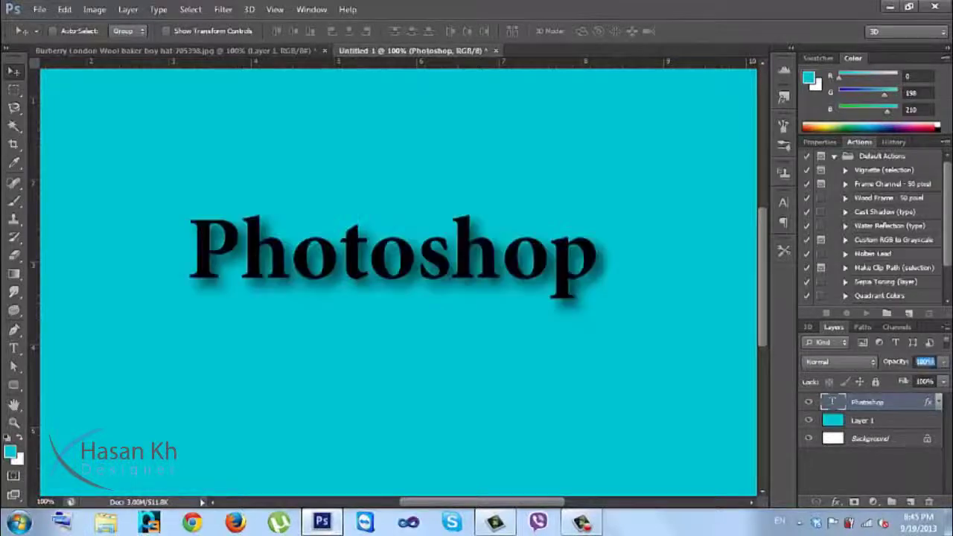
click(899, 384)
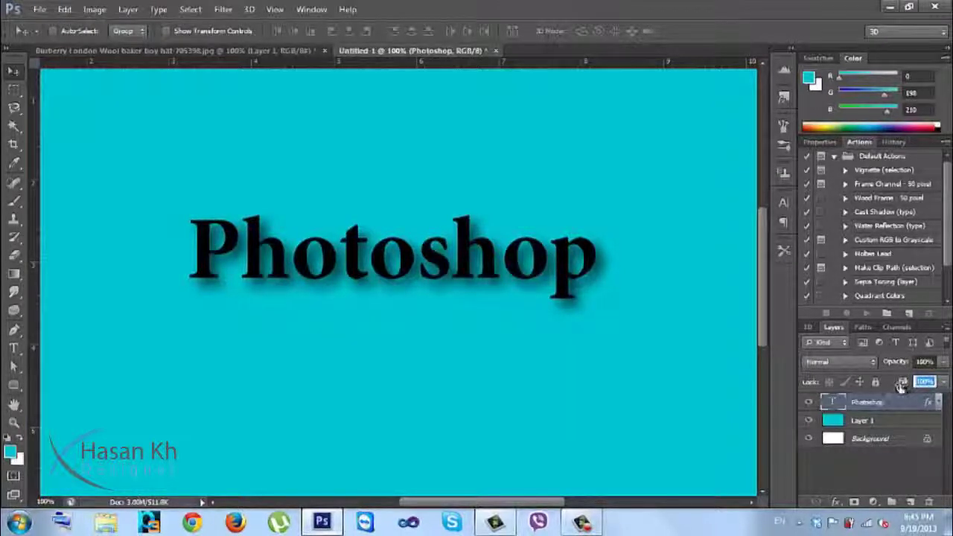
drag(901, 365, 856, 365)
click(923, 361)
text(100)
key(Tab)
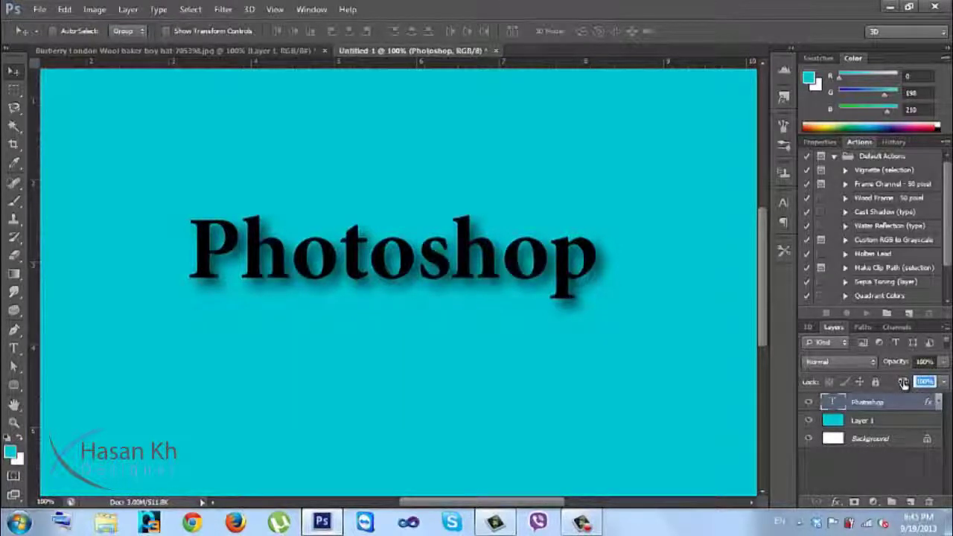
Step: Set the Photoshop text layer's fill to 0% and delete its layer effects
drag(903, 383, 808, 384)
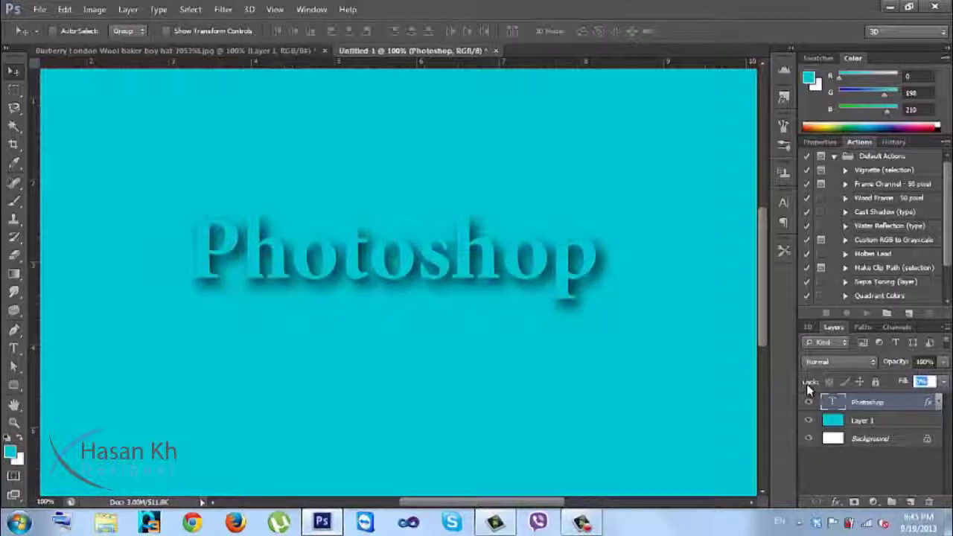
key(ctrl+minus)
key(ctrl+minus)
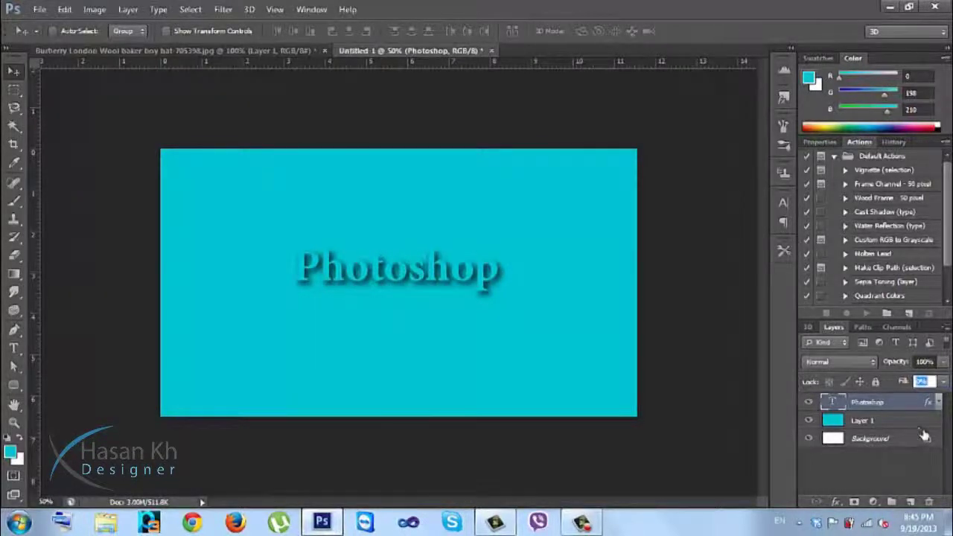
mouse_move(928, 402)
mouse_down()
mouse_move(929, 441)
mouse_move(930, 414)
mouse_up()
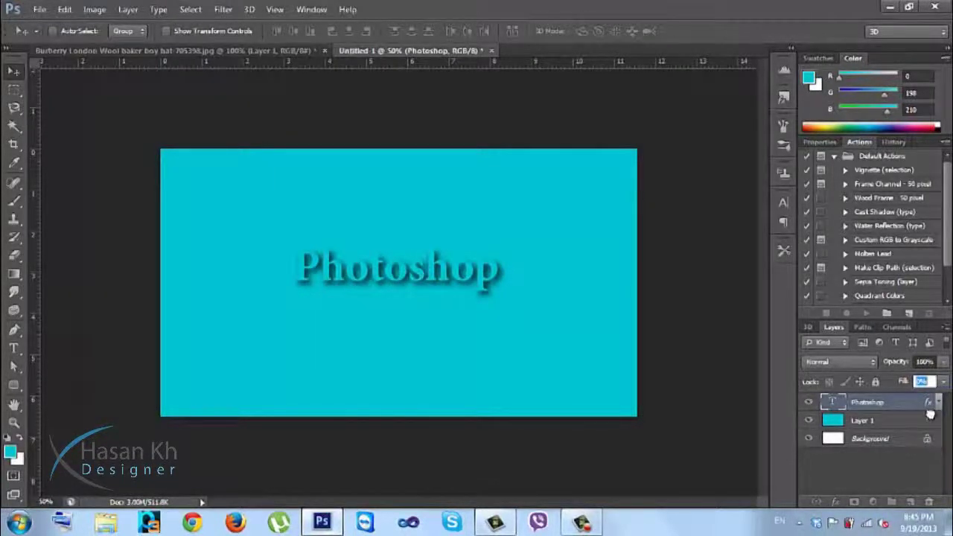
drag(930, 474, 928, 498)
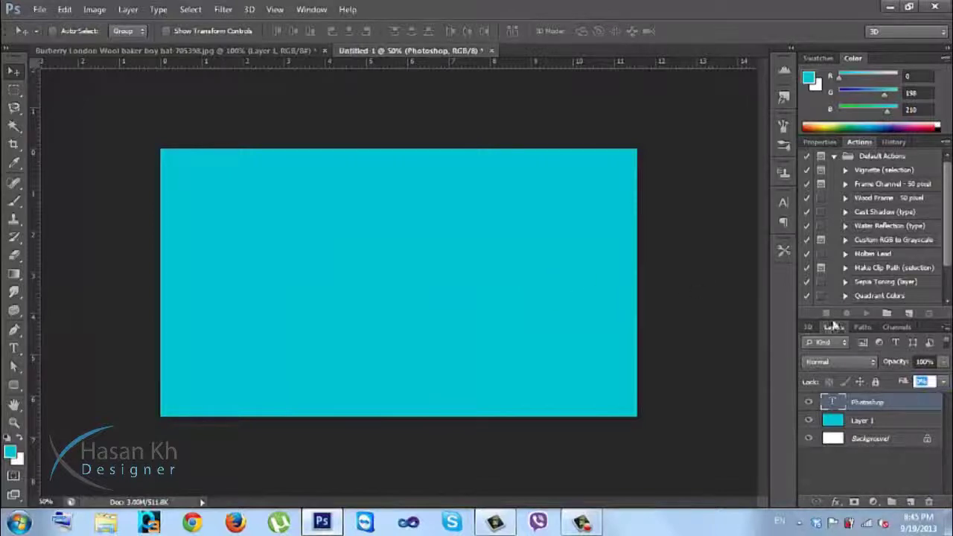
Step: Try 0% opacity on the Photoshop text layer, restore it to 100%, and set the fill to 0%
drag(900, 382, 756, 363)
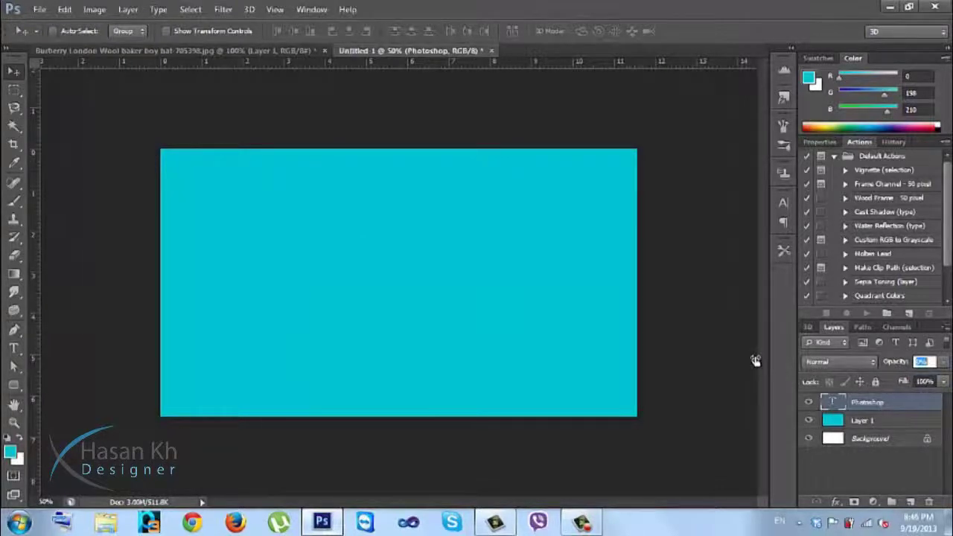
key(Tab)
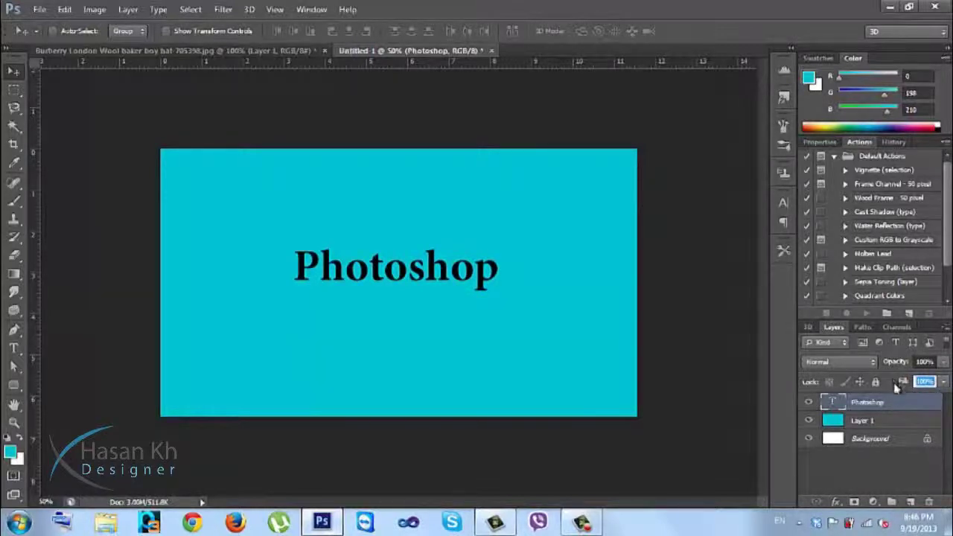
text(0)
key(Return)
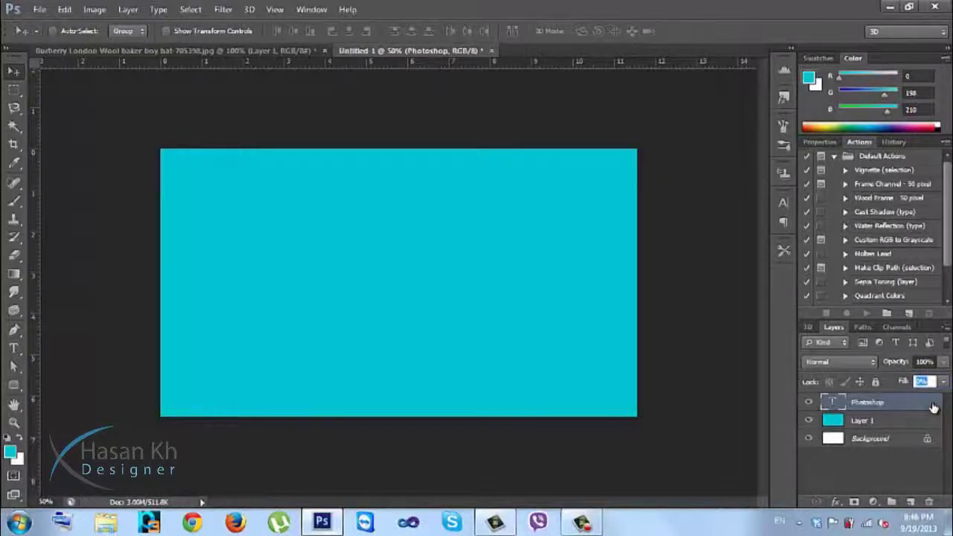
Step: Open the Photoshop text layer's layer styles, preview a drop shadow, and apply an outer glow with an enlarged size instead
double_click(930, 402)
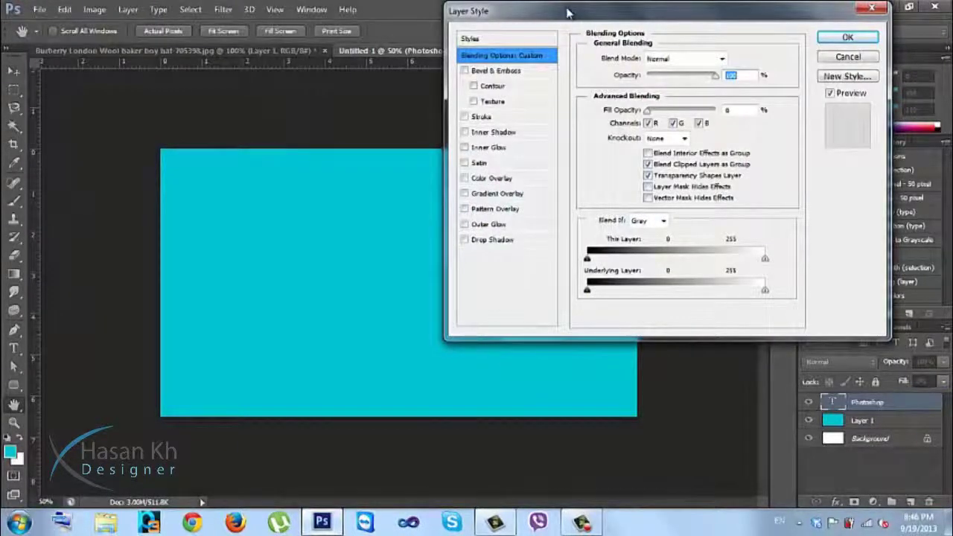
drag(566, 11, 632, 36)
click(549, 268)
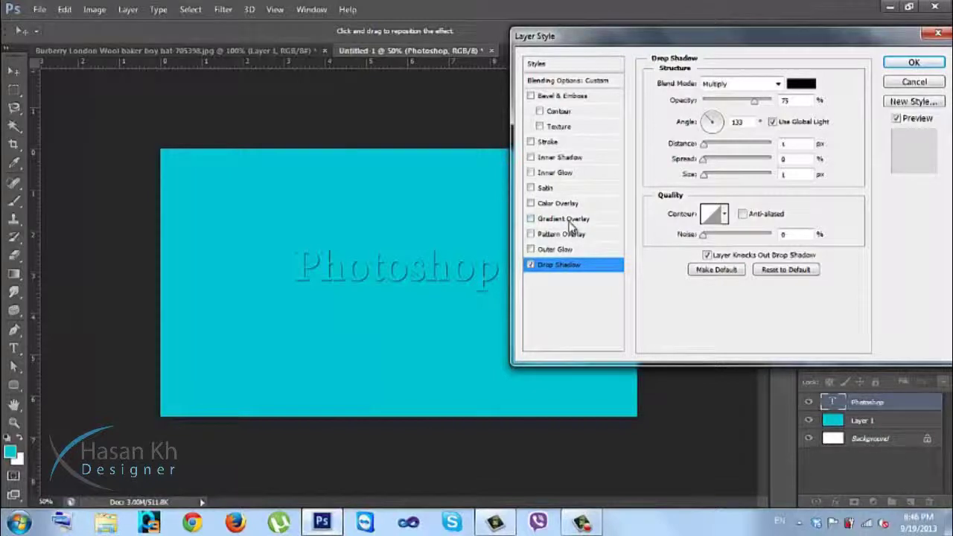
click(551, 249)
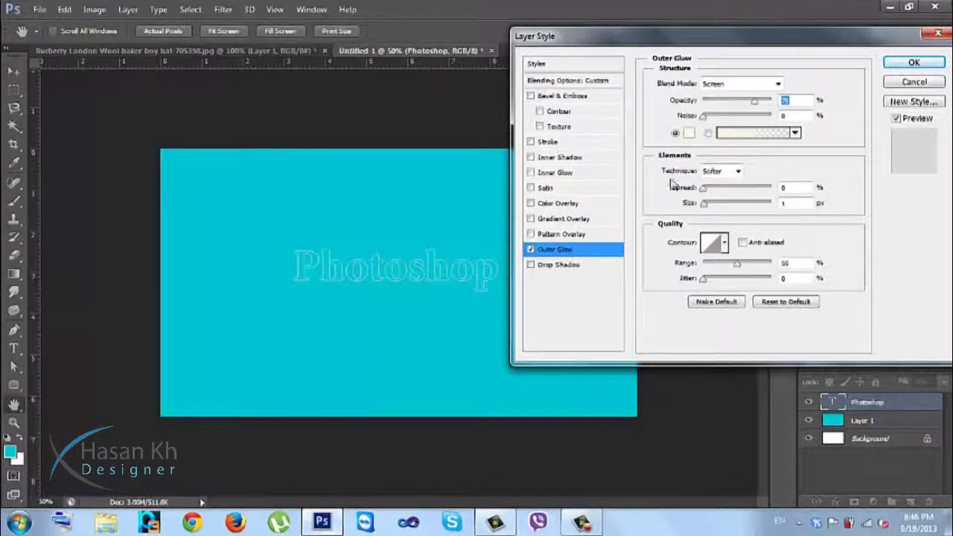
drag(709, 209, 726, 208)
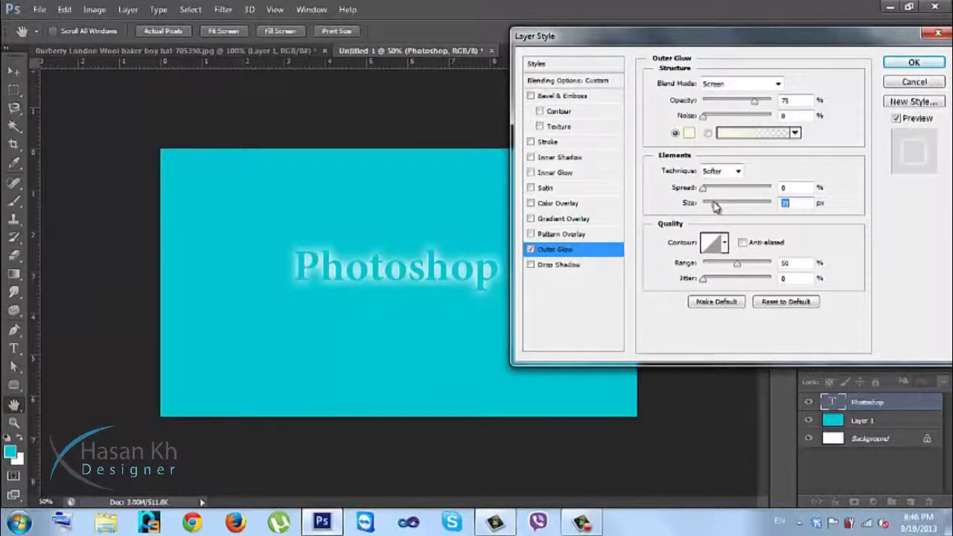
Step: Add a drop shadow and a 3 px stroke to the text
click(550, 265)
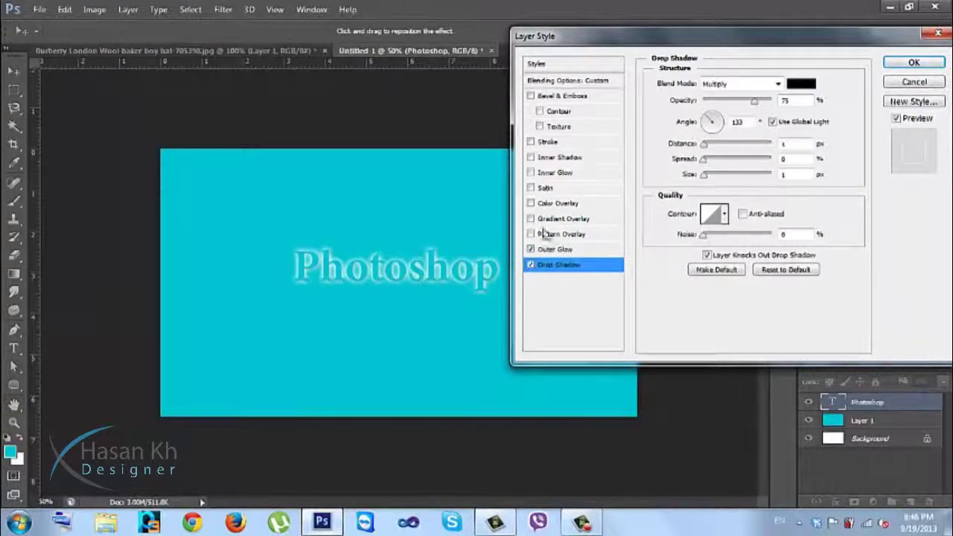
click(549, 142)
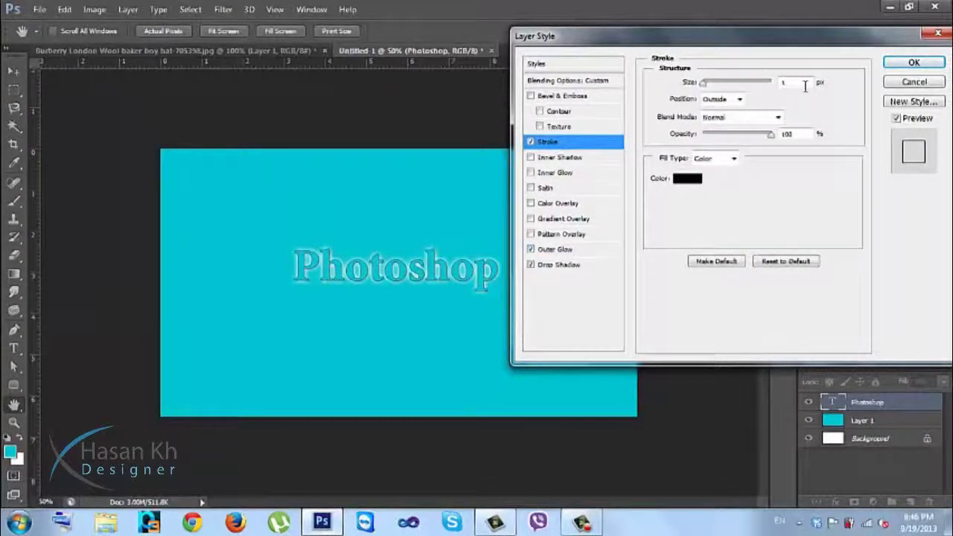
text(3)
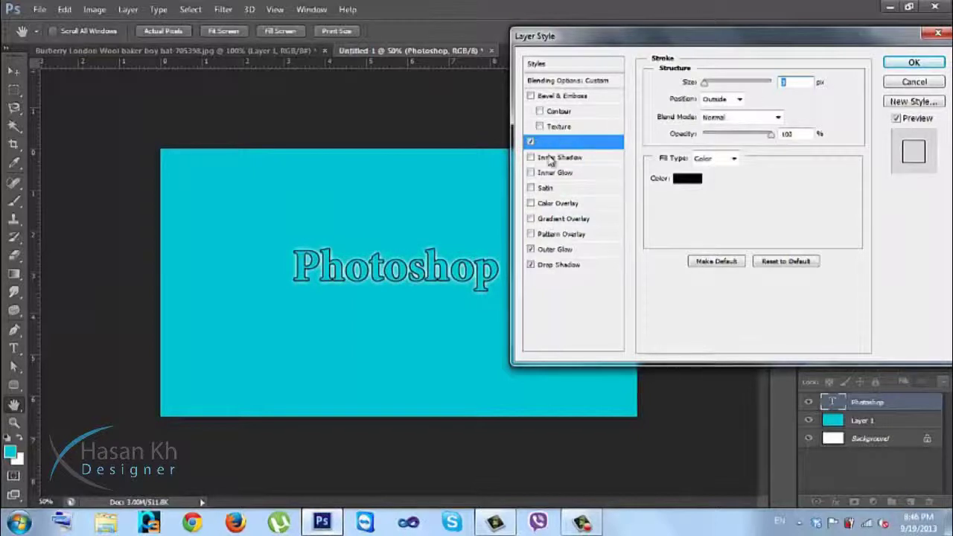
Step: Give the text only an inner shadow with a 4 px distance, disabling the stroke, drop shadow and outer glow
click(548, 157)
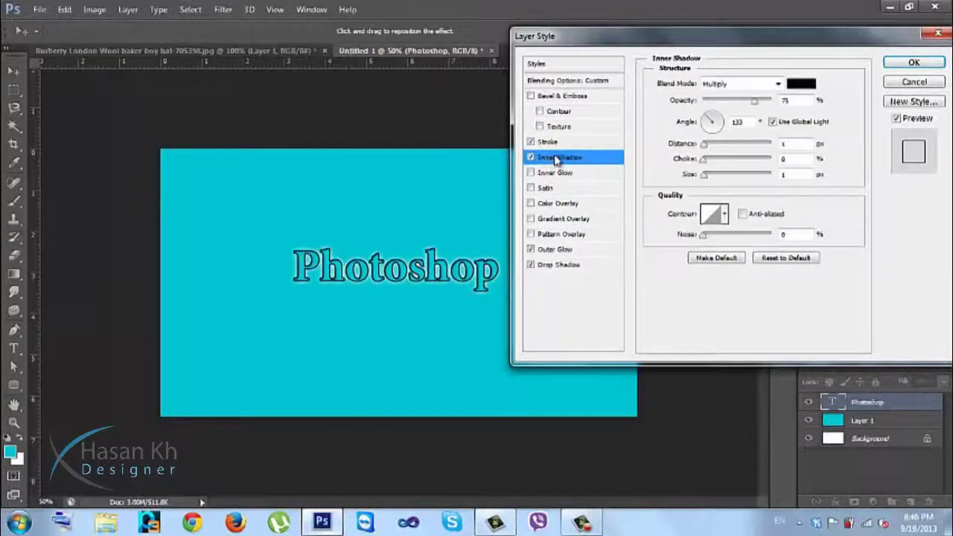
click(530, 141)
click(530, 264)
click(530, 249)
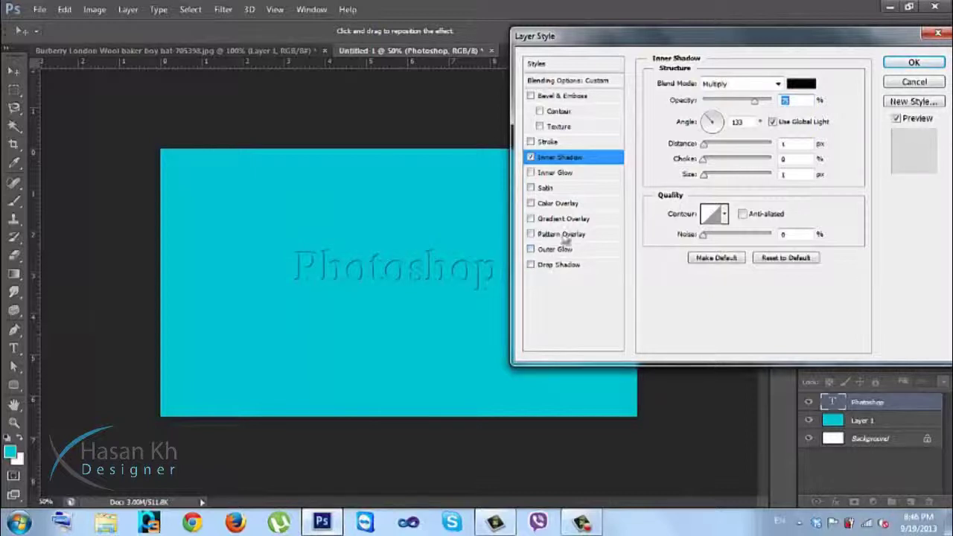
click(783, 144)
text(1)
text(4)
click(791, 174)
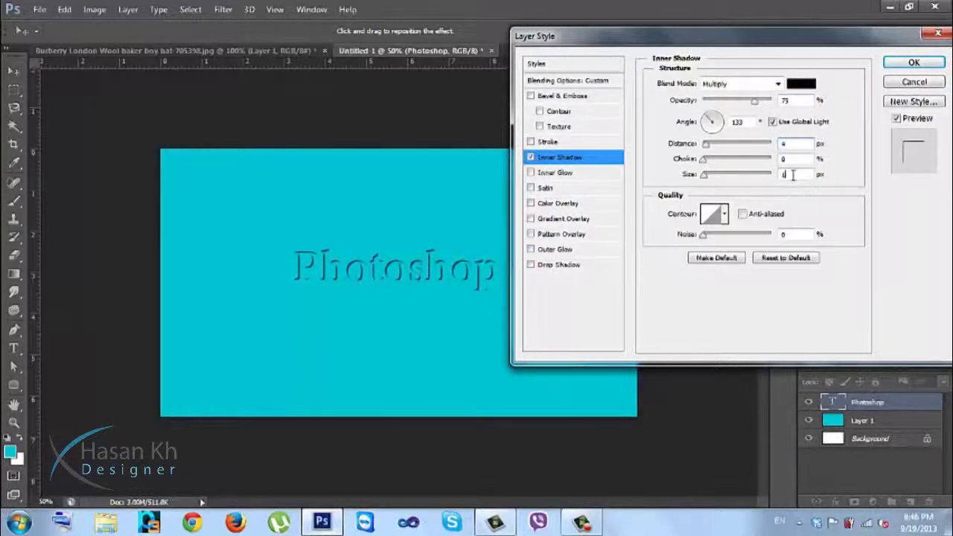
Step: Add a drop shadow with a 5 px distance and 3 px size to the text
click(592, 264)
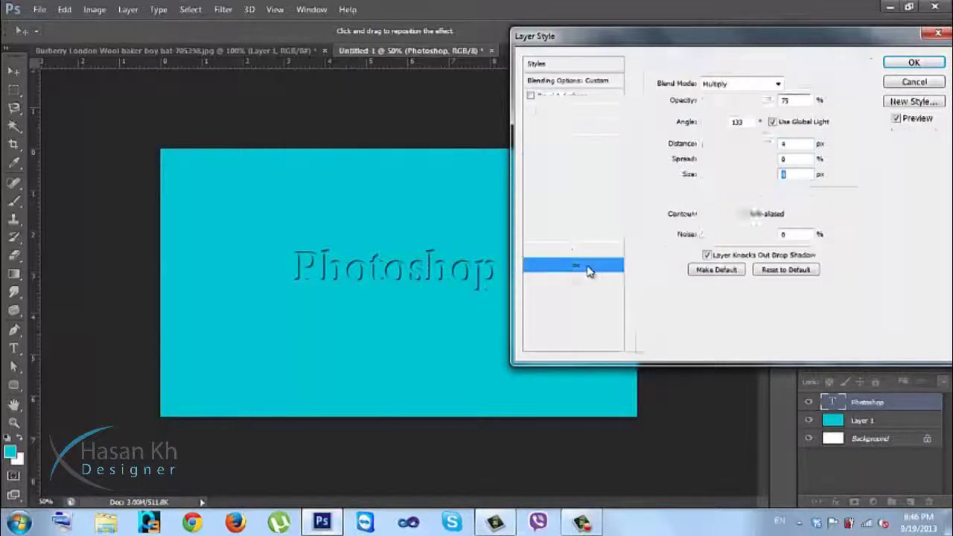
click(791, 142)
text(5)
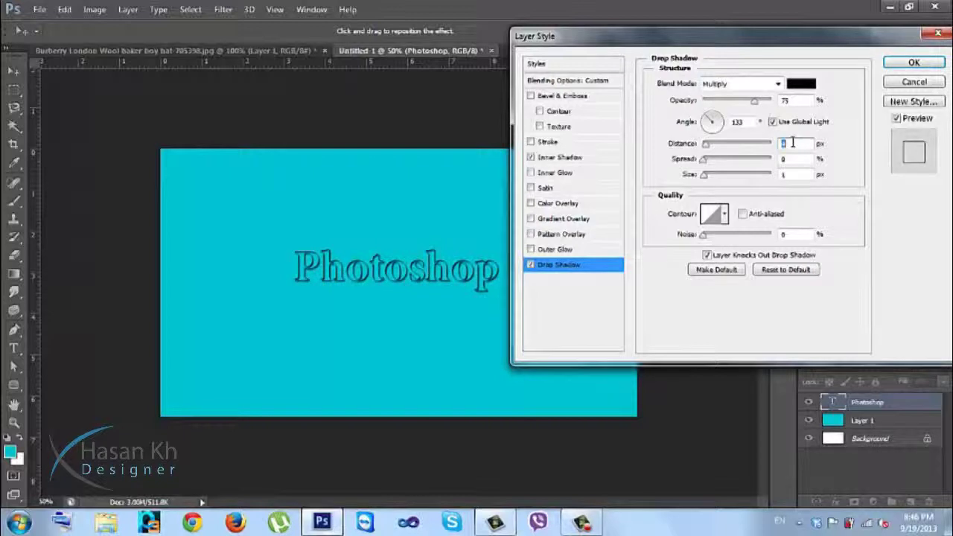
click(790, 174)
key(ctrl+plus)
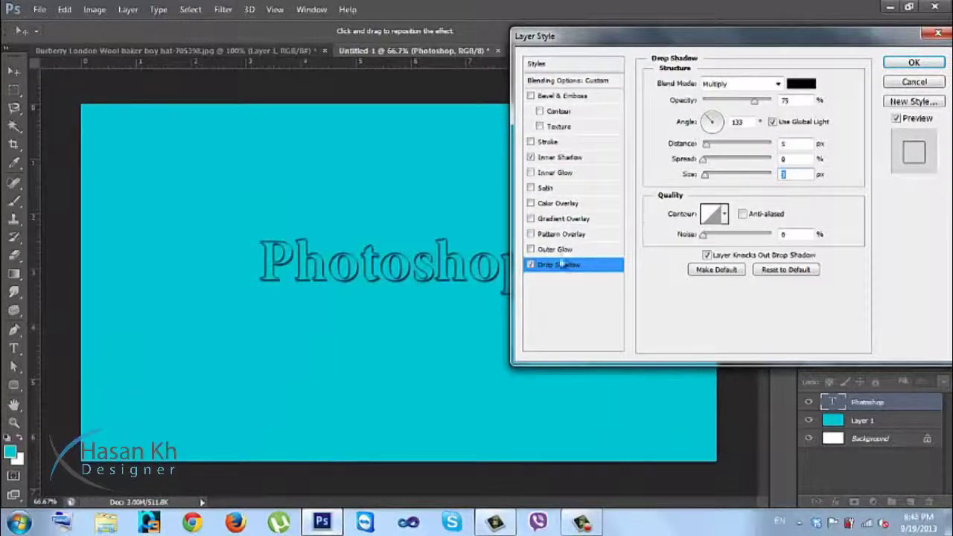
drag(565, 42, 664, 45)
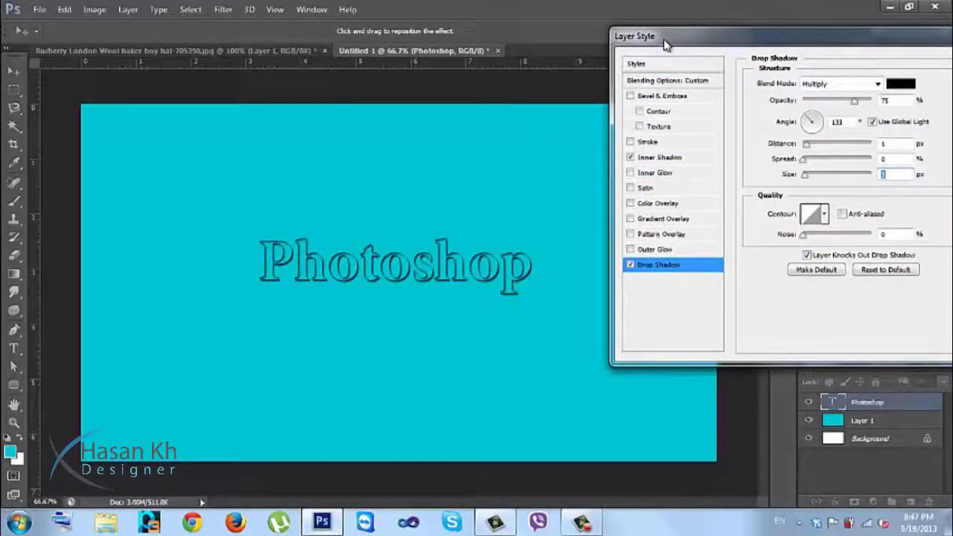
Step: Replace the text's inner shadow and drop shadow with a Bevel & Emboss effect in the Pillow Emboss style
click(631, 157)
click(630, 265)
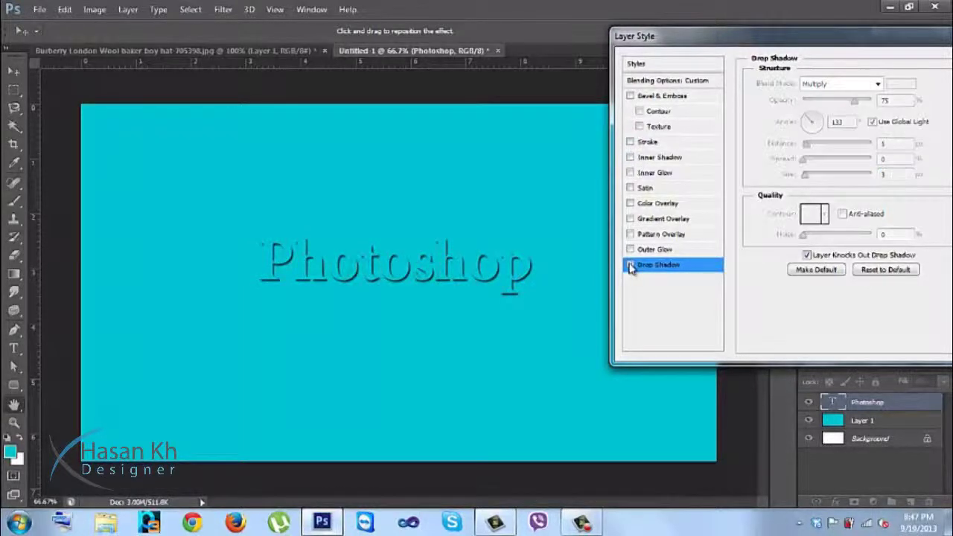
click(640, 96)
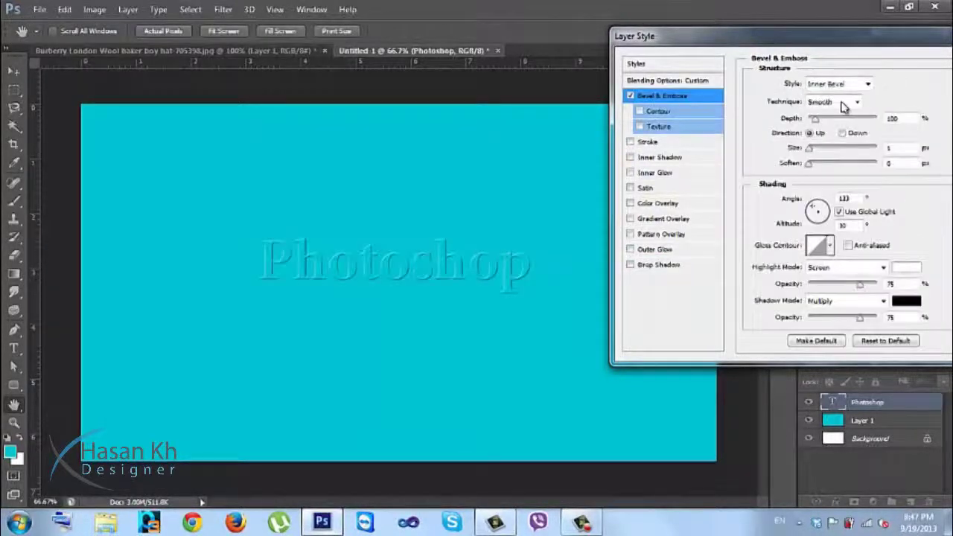
click(838, 84)
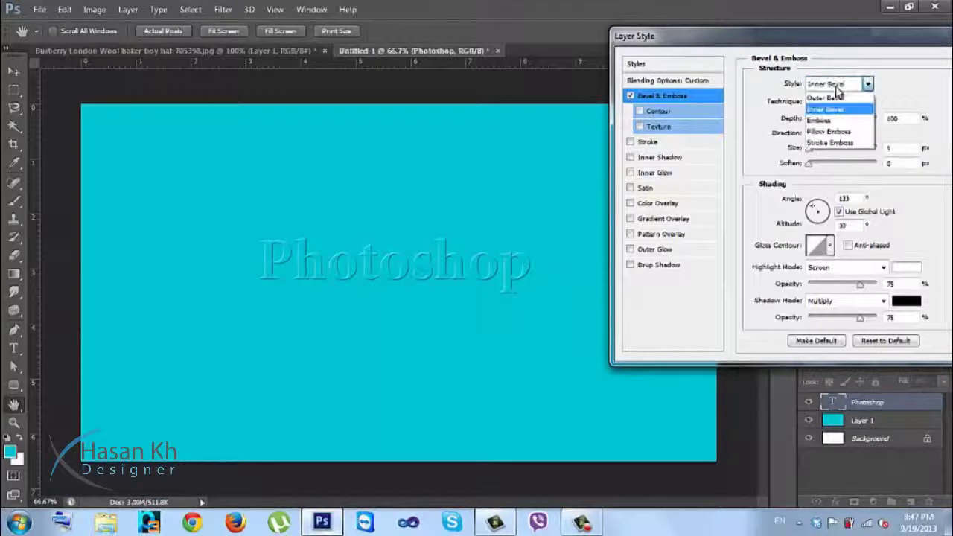
click(838, 87)
key(Down)
key(Down)
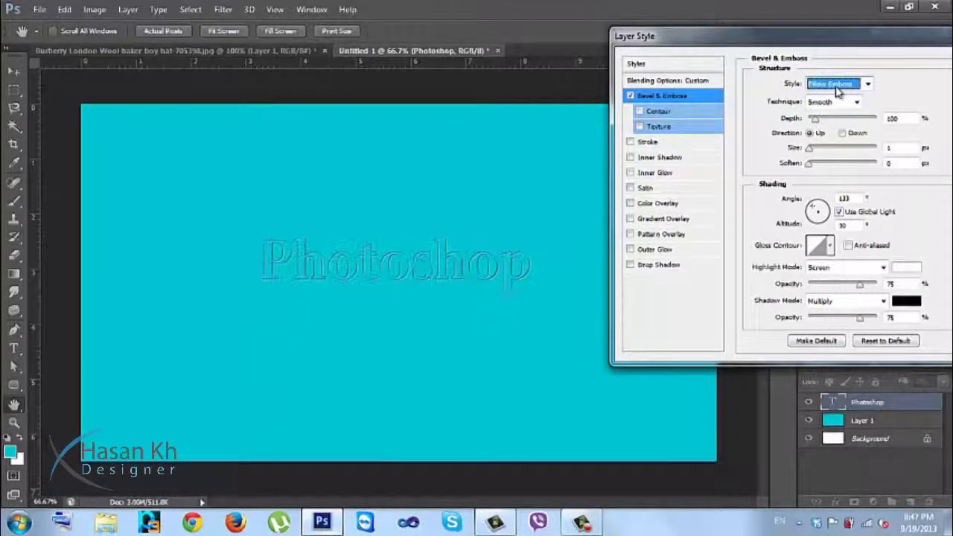
Step: Set the Pillow Emboss size to 8 px and soften to 2 px
drag(810, 148, 819, 150)
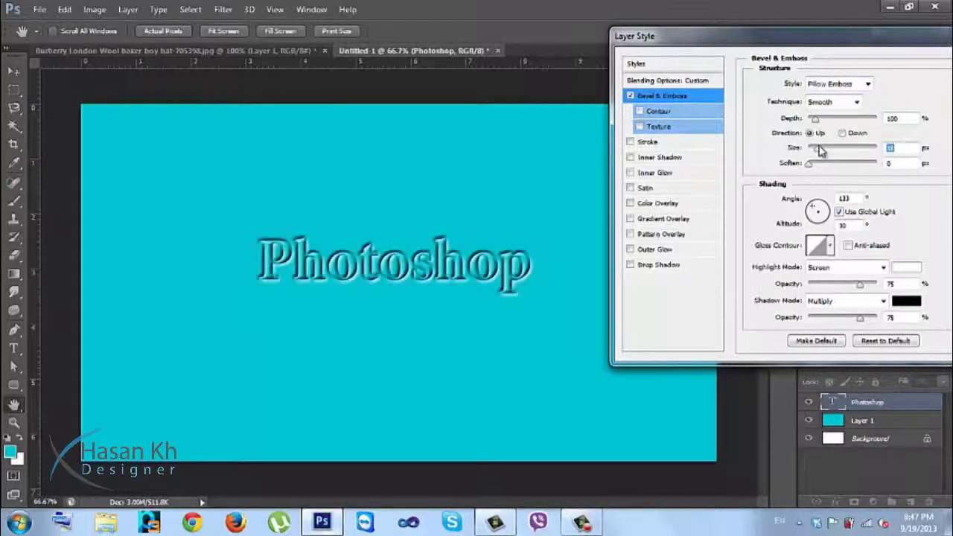
key(Down)
key(Down)
key(Down)
key(Down)
key(Down)
key(Down)
key(Down)
key(Down)
key(Down)
key(Down)
key(Down)
key(Down)
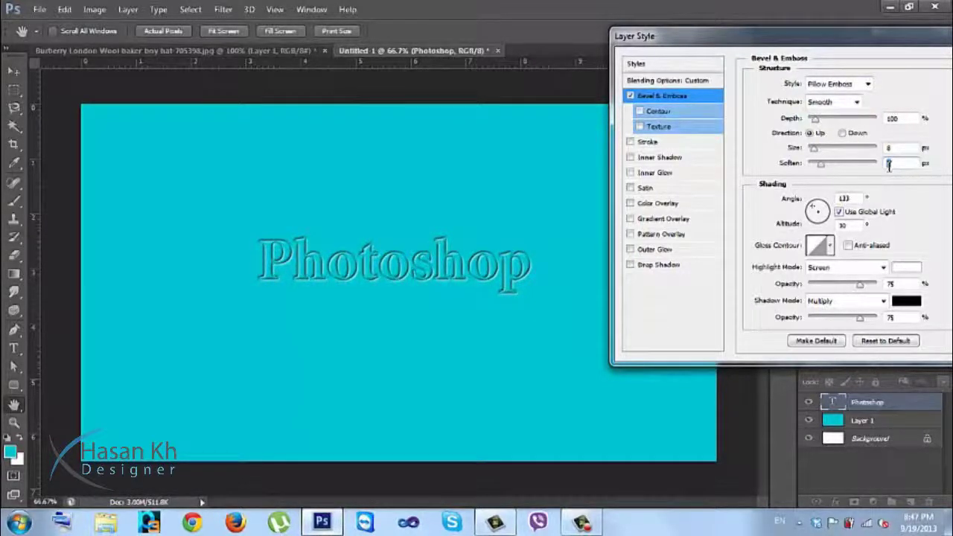
Step: Compare the text with and without Bevel & Emboss, leaving the effect switched off
click(630, 97)
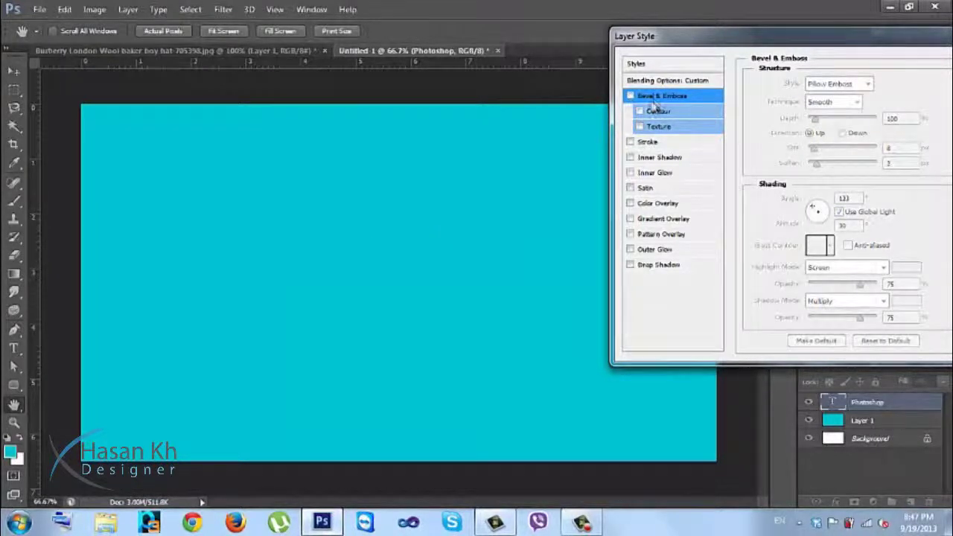
click(630, 97)
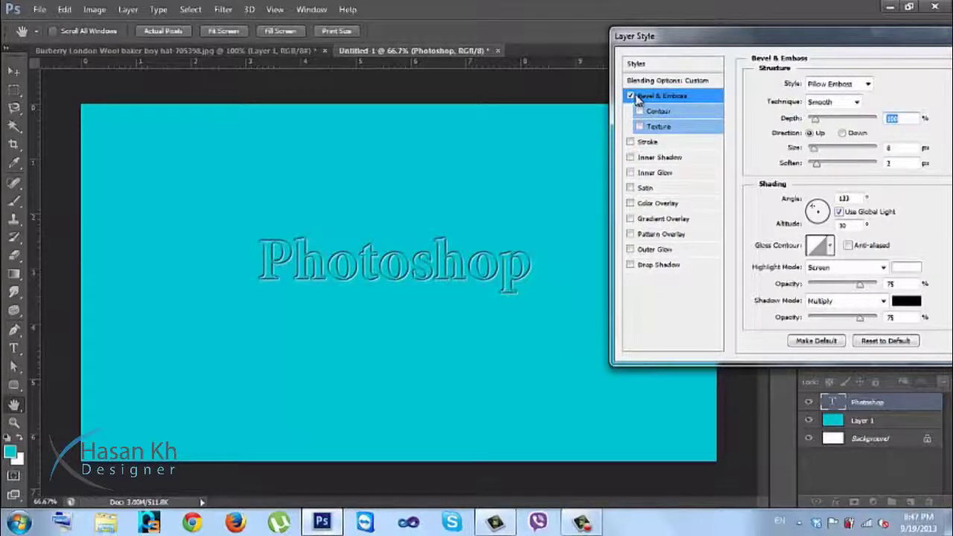
click(631, 97)
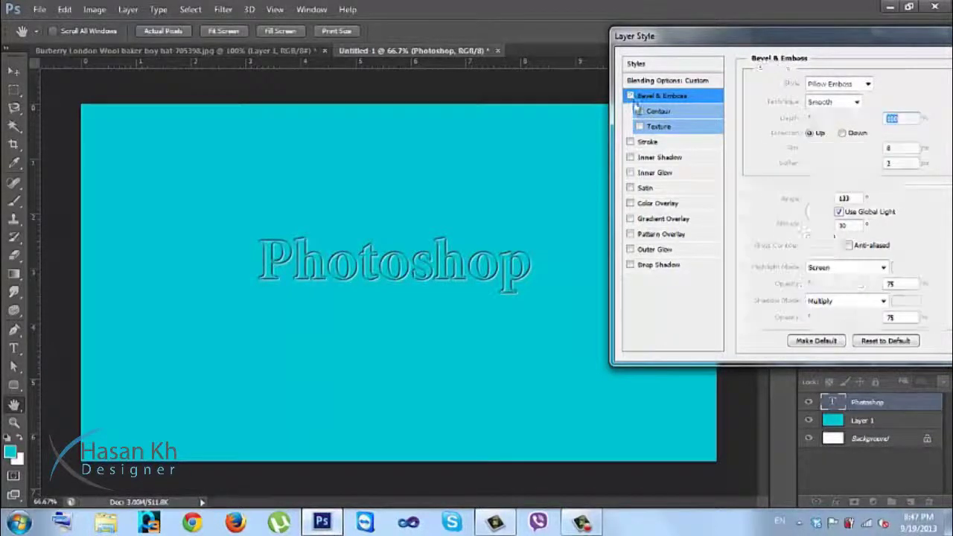
Step: Preview an inner glow with an increased size and the Satin effect on the text, switching each off again
click(644, 159)
click(631, 157)
click(643, 172)
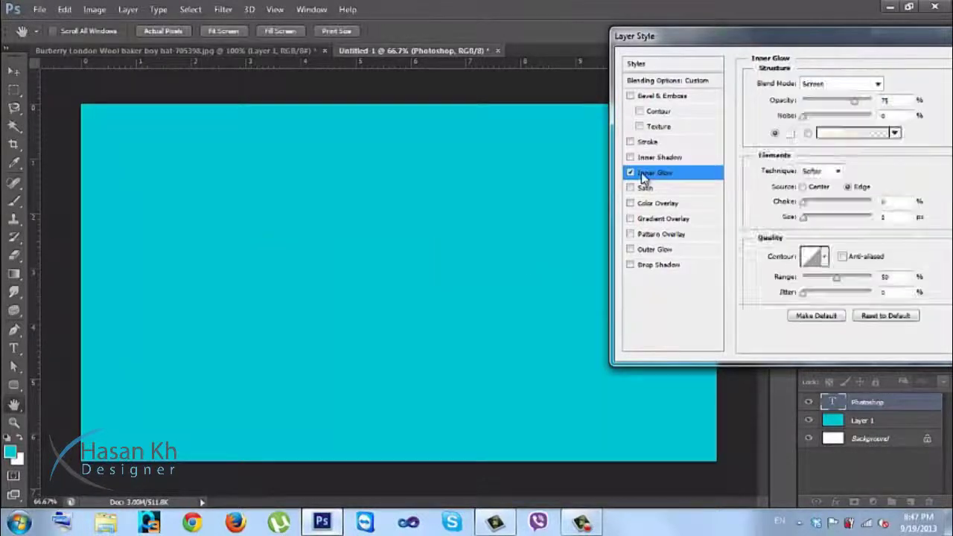
mouse_move(808, 225)
mouse_down()
mouse_move(822, 223)
mouse_move(811, 222)
mouse_up()
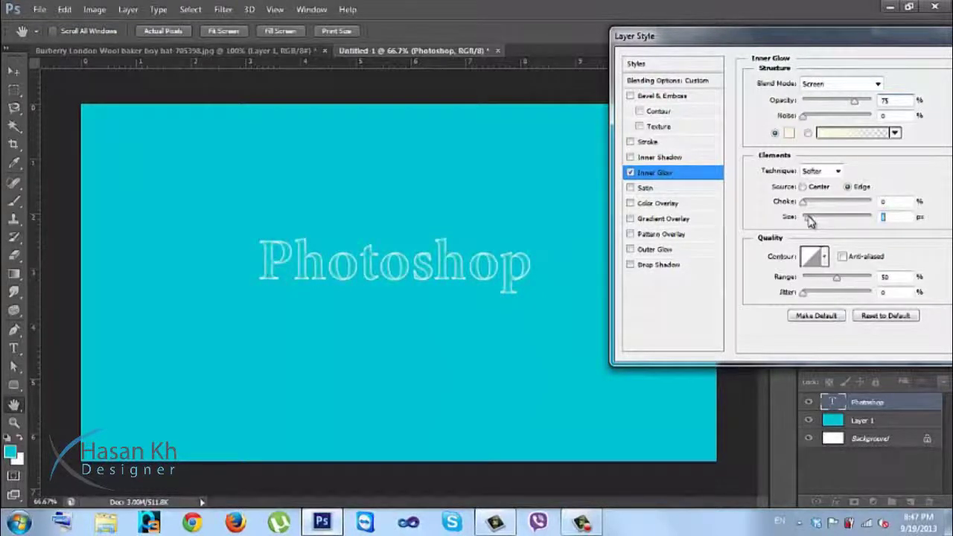
click(631, 173)
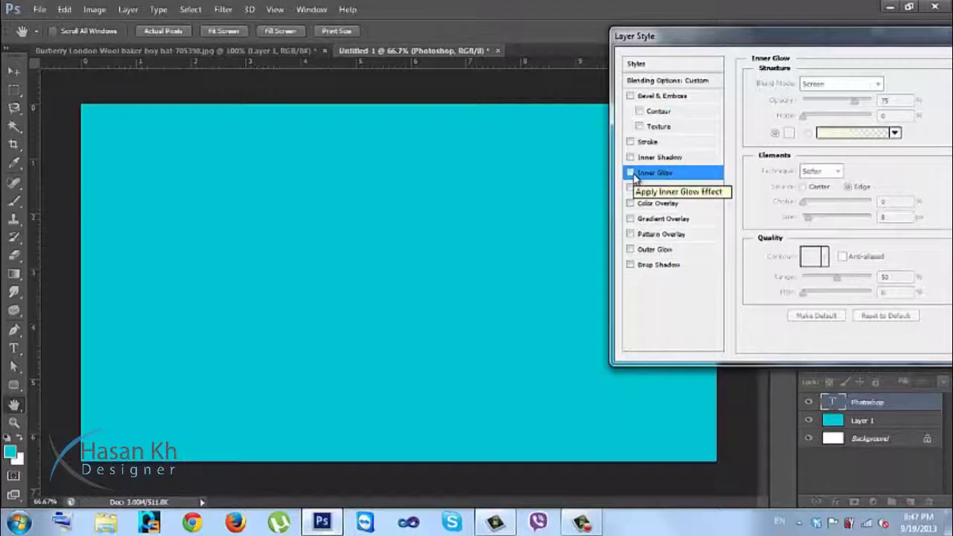
click(631, 189)
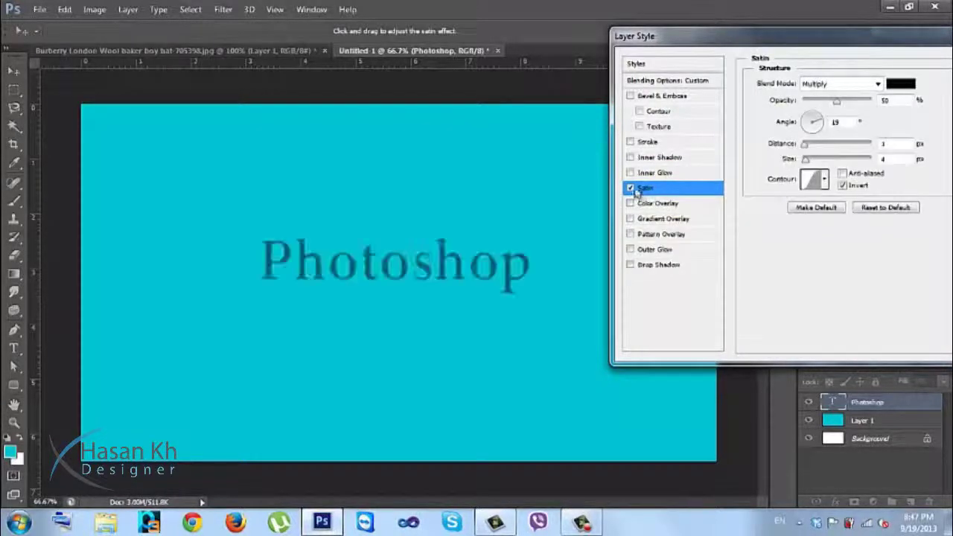
click(631, 188)
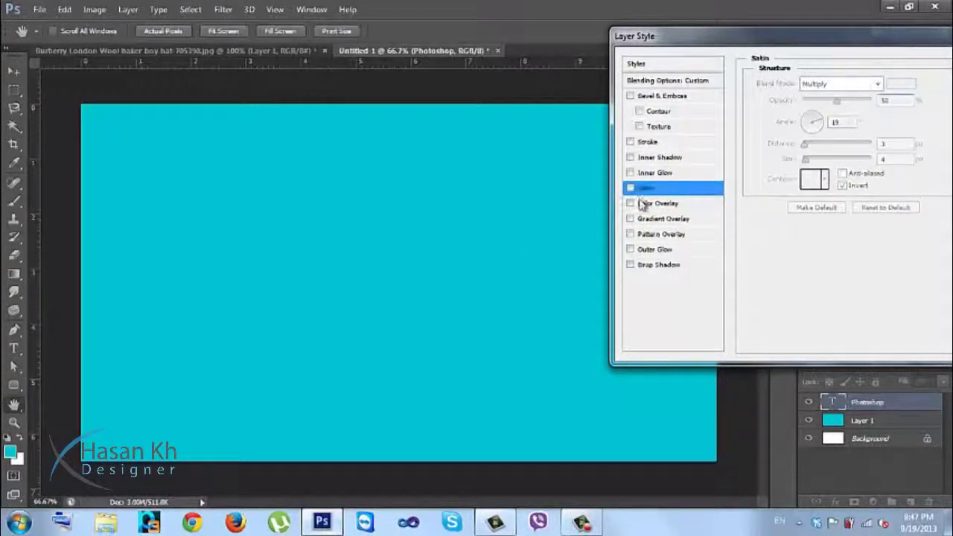
Step: Preview Color Overlay on the text, switch it off, and apply a linear black-to-white Gradient Overlay at 90° and 100% opacity
click(630, 203)
click(631, 204)
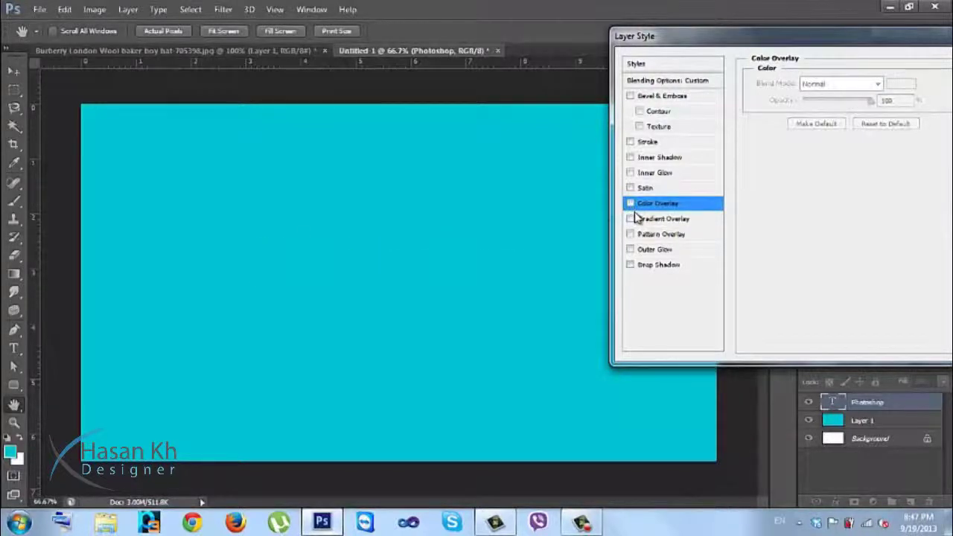
click(630, 219)
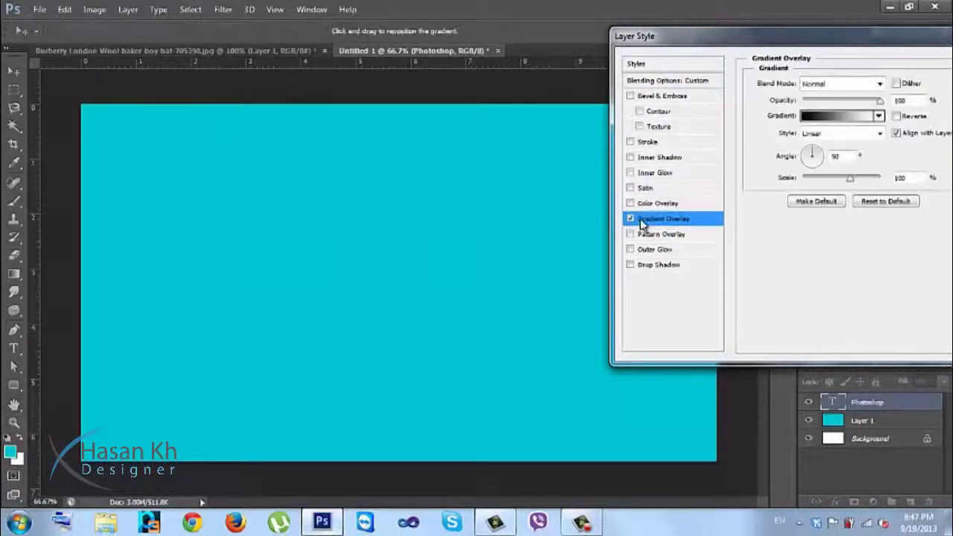
click(630, 219)
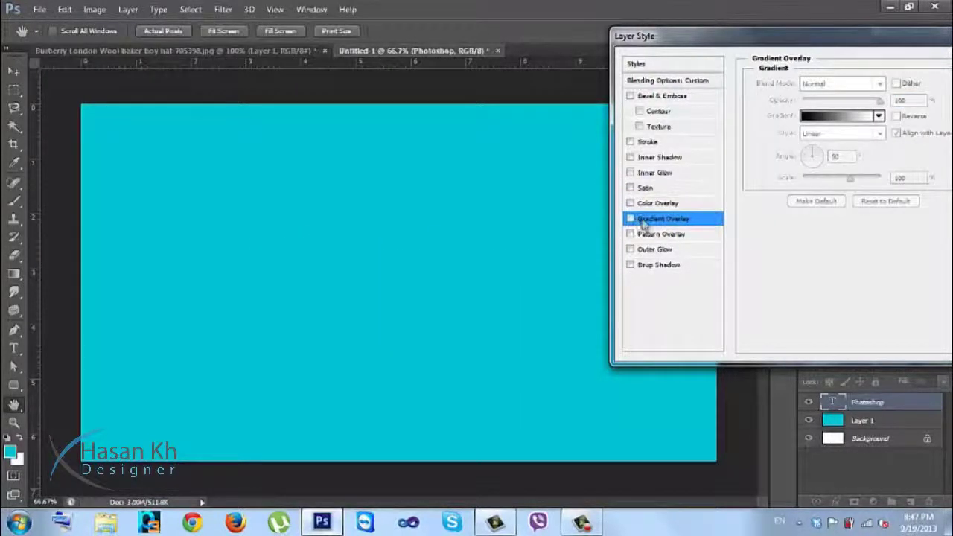
click(631, 219)
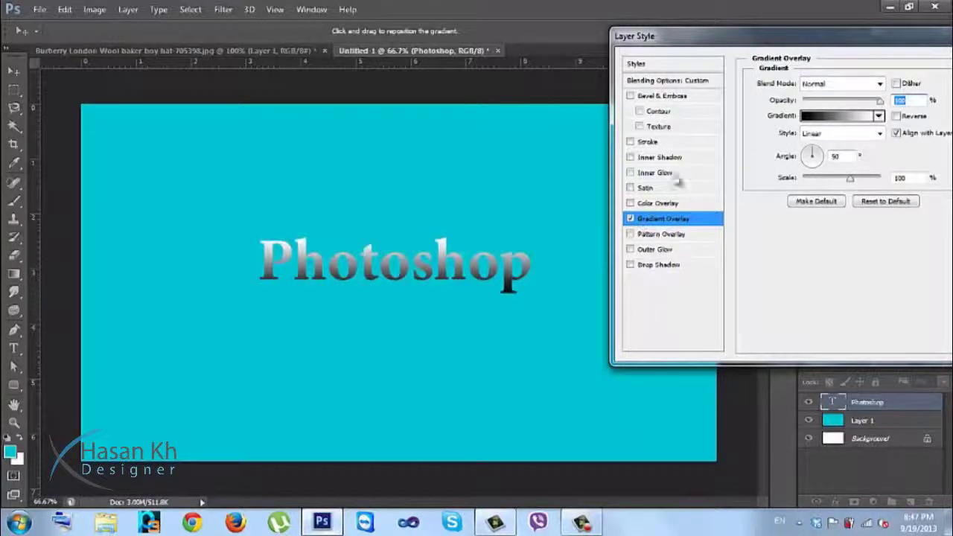
mouse_move(446, 255)
mouse_down()
mouse_move(437, 290)
mouse_move(440, 255)
mouse_move(447, 270)
mouse_up()
drag(857, 37, 592, 41)
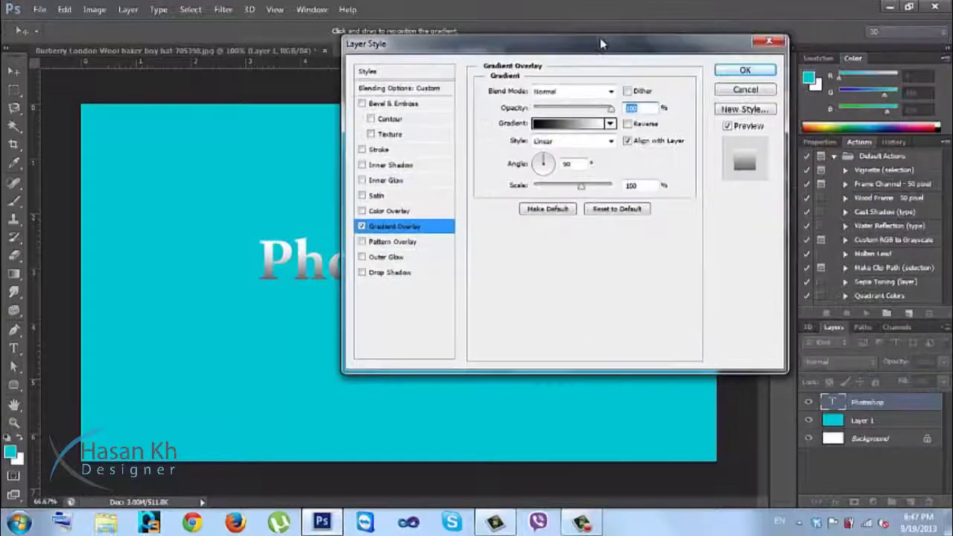
click(752, 72)
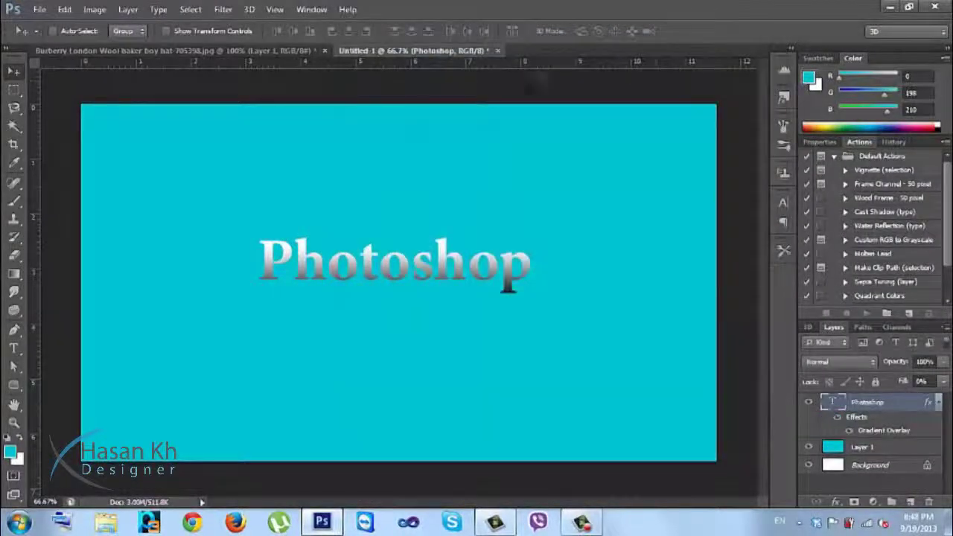
Step: Close the text document without saving and open the layer style settings of the hat layer
click(497, 50)
click(493, 206)
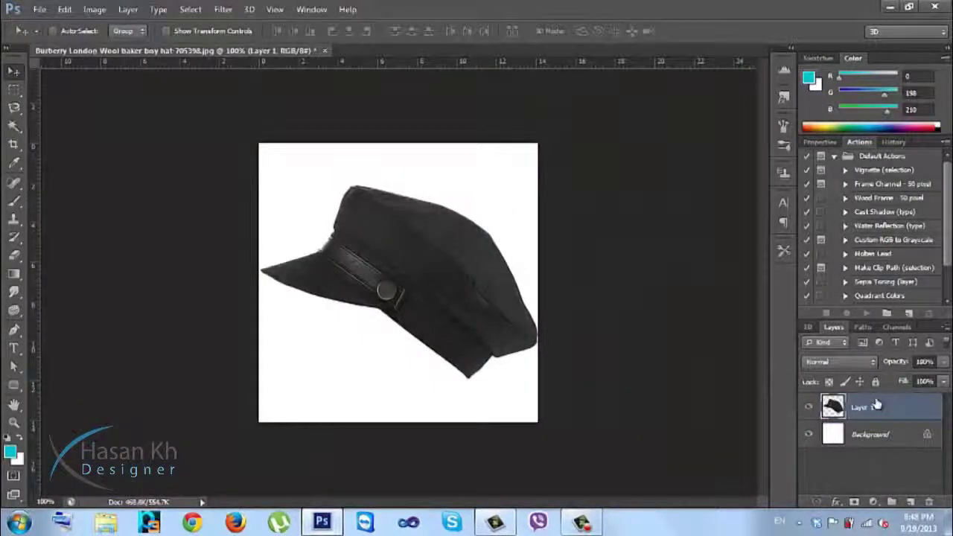
double_click(921, 412)
drag(465, 40, 682, 6)
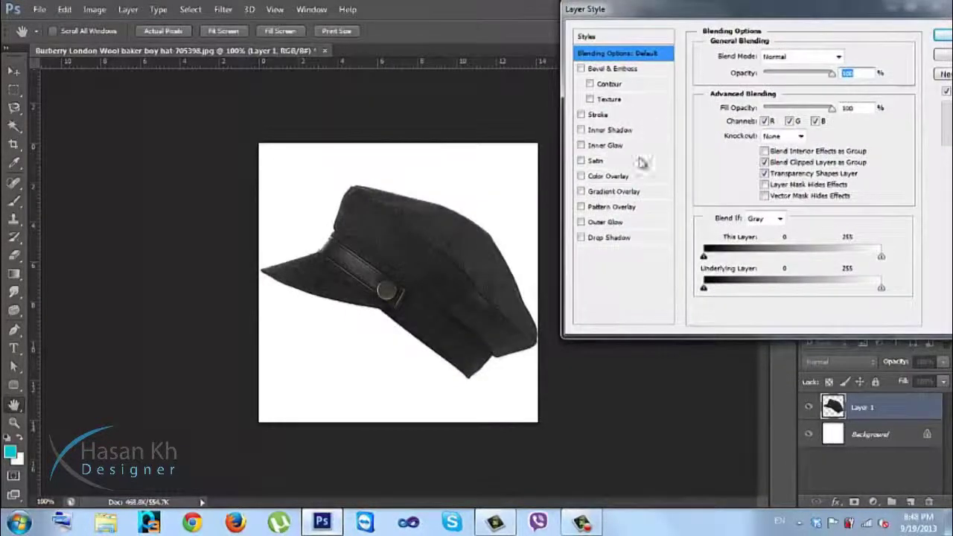
Step: Add a drop shadow with a size of 24 px and increased distance to the hat, plus an enlarged outer glow
click(597, 238)
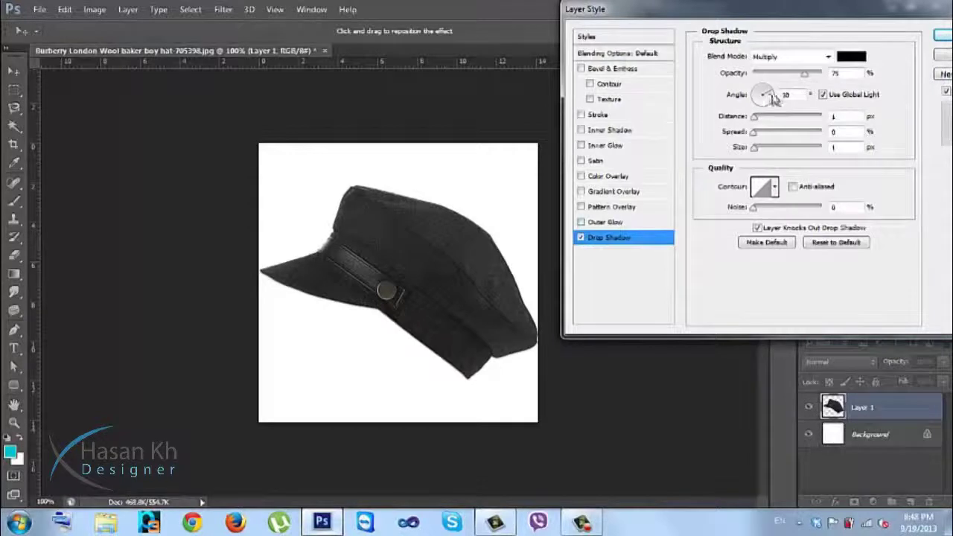
click(754, 117)
mouse_move(754, 117)
mouse_down()
mouse_move(770, 121)
mouse_move(761, 123)
mouse_move(766, 152)
mouse_move(756, 125)
mouse_up()
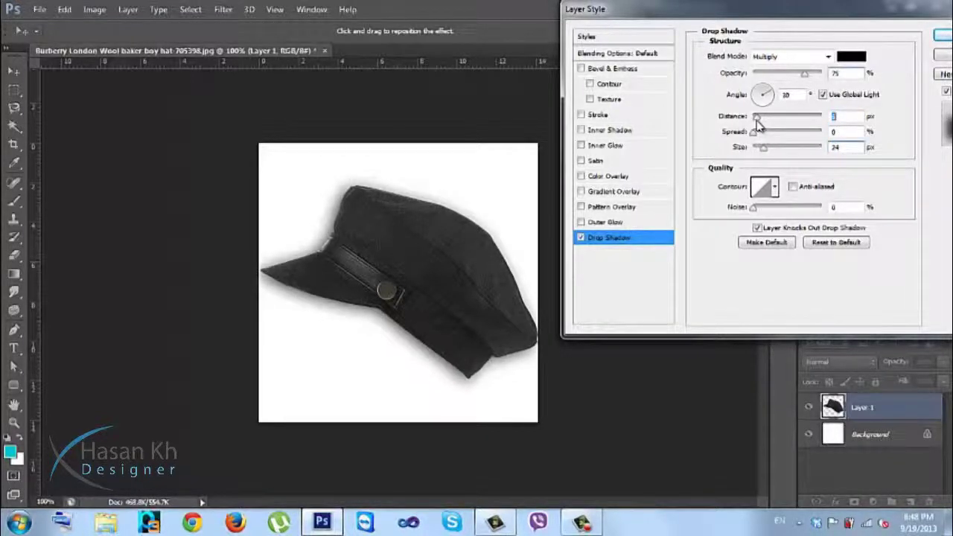
click(602, 223)
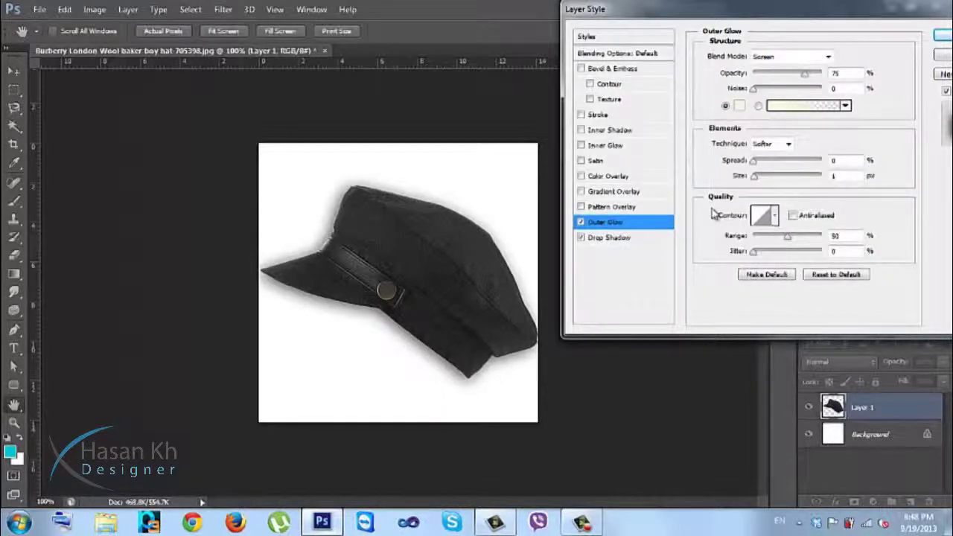
drag(755, 178, 767, 176)
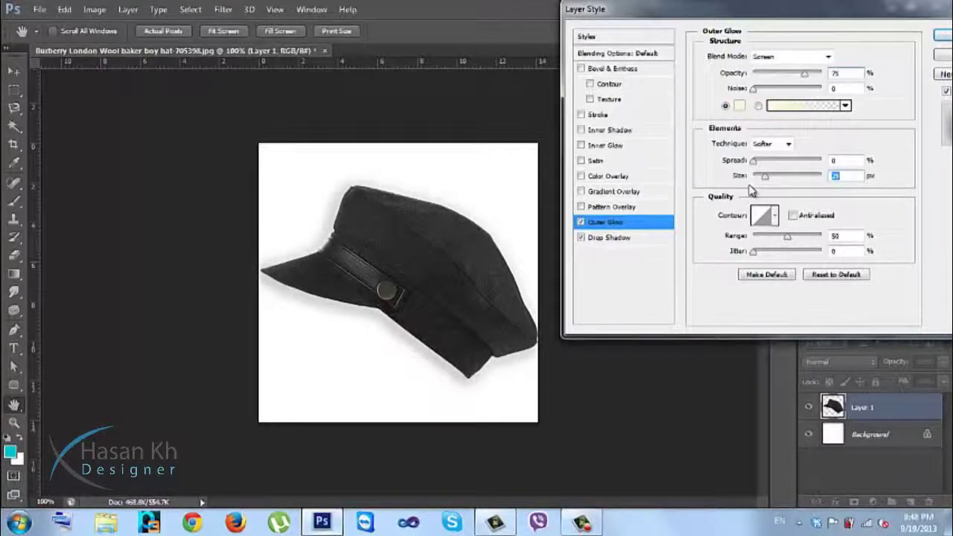
Step: Try a 6 px outside stroke in cyan #00f4ff around the hat and switch it off again
click(596, 117)
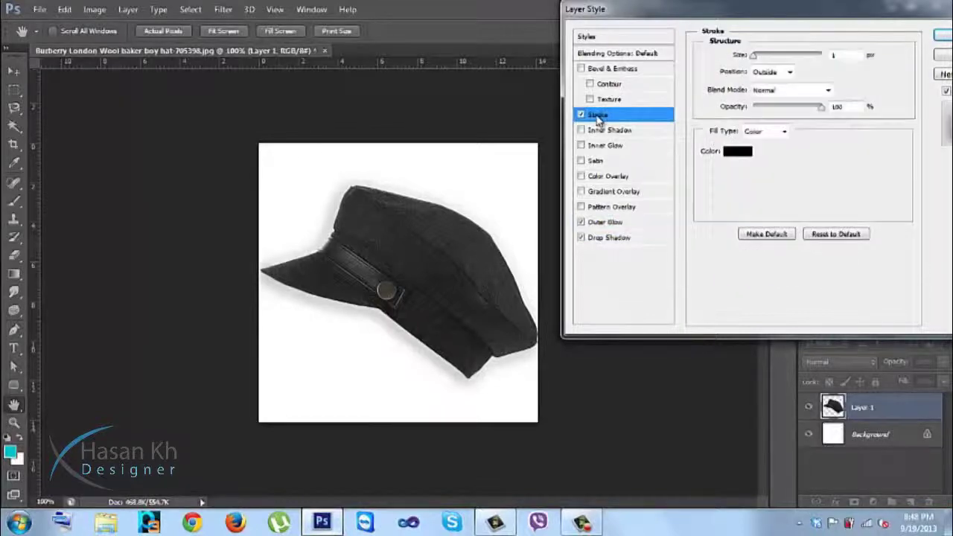
click(737, 151)
click(776, 114)
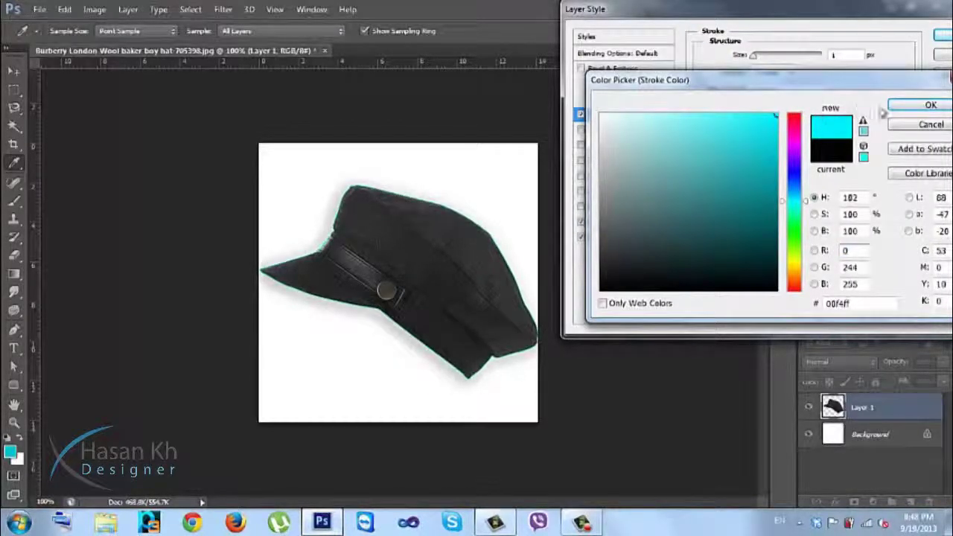
click(929, 105)
drag(756, 60, 759, 60)
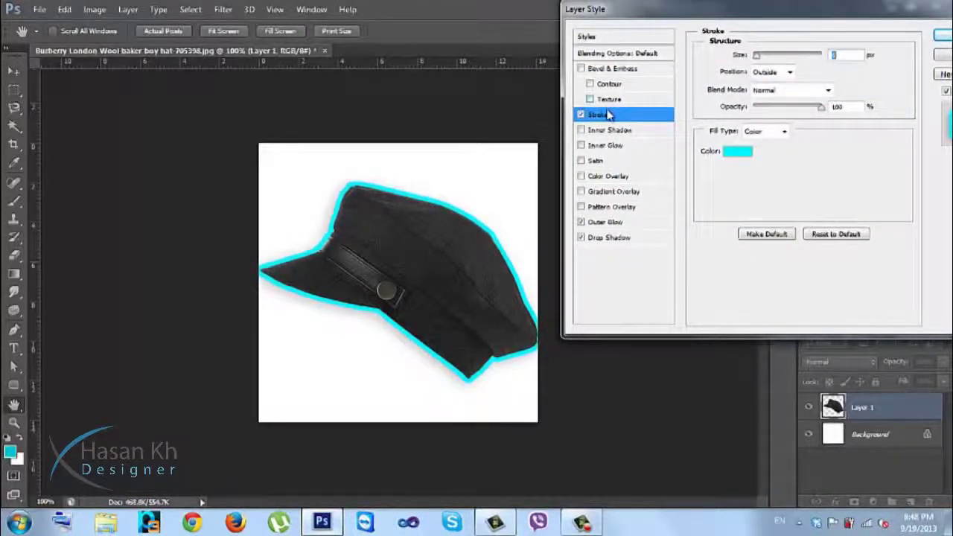
click(581, 116)
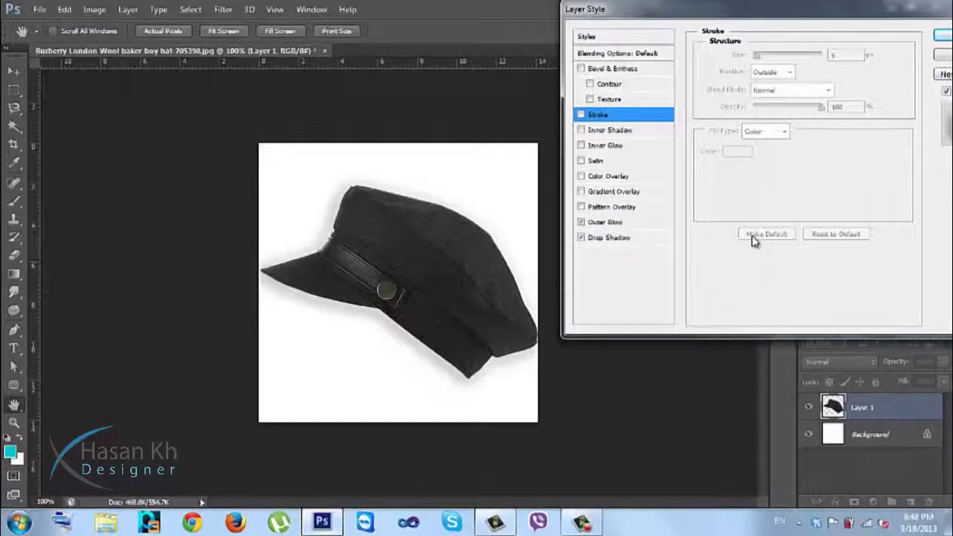
Step: Apply the hat's layer styles and close the image without saving
click(942, 35)
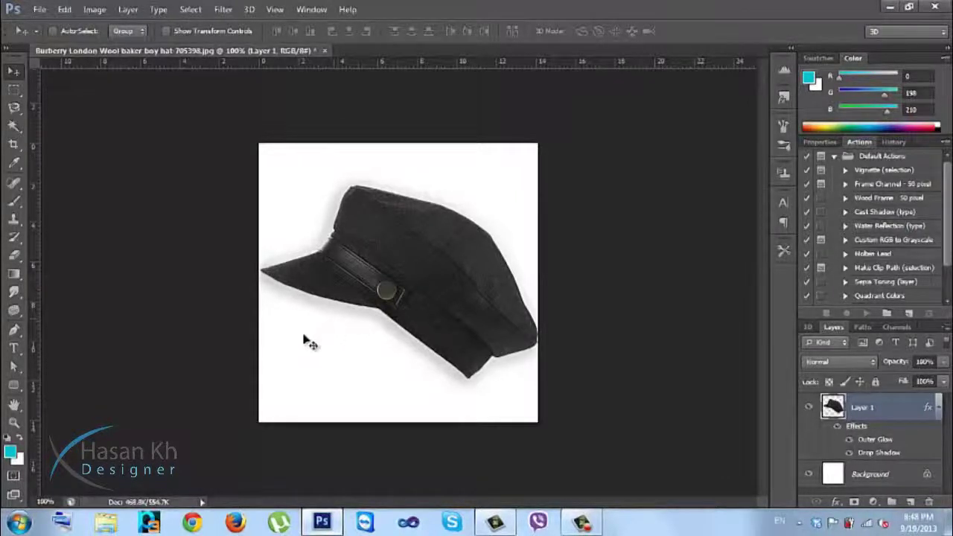
click(934, 407)
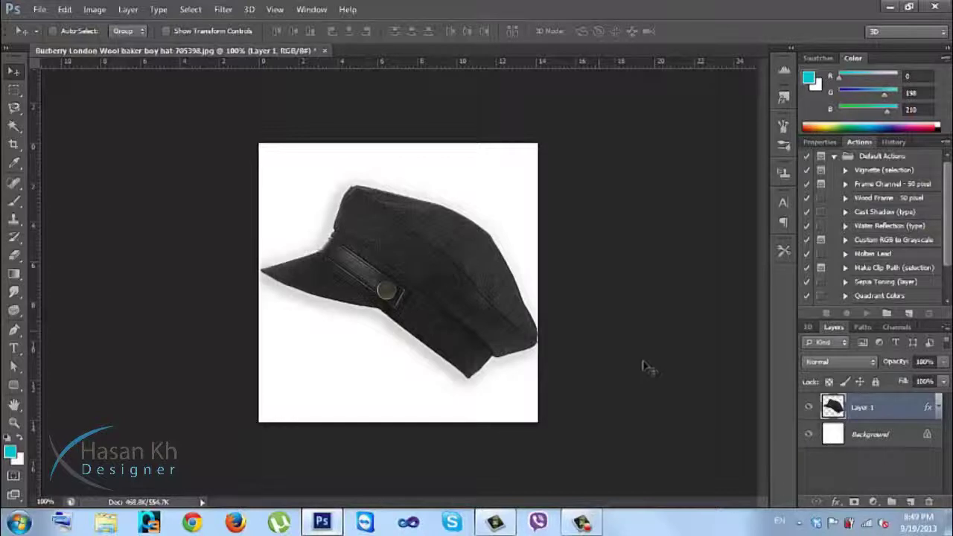
click(324, 51)
click(474, 204)
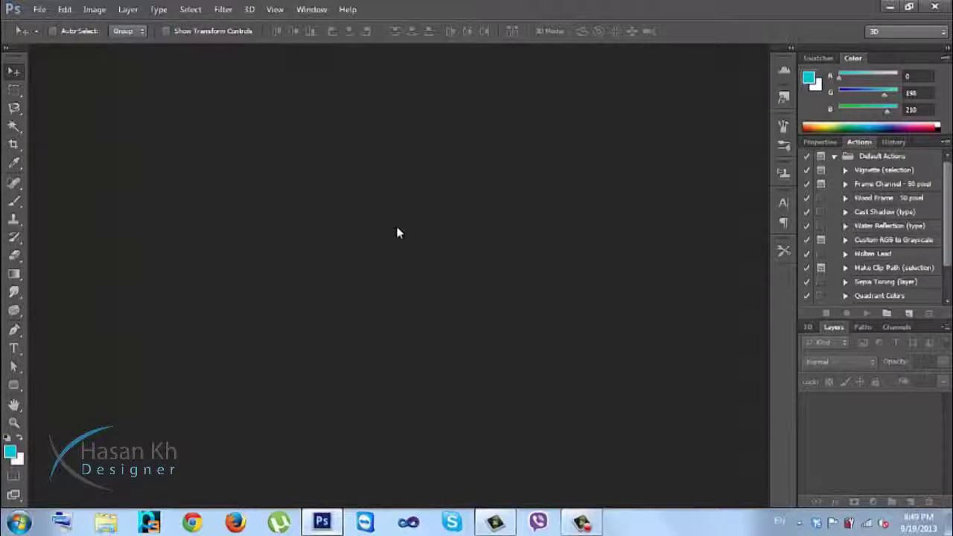
Step: Create a new 1366 × 768 px white document at 300 pixels/inch and open the 3d_vector_arts_imagination-wide.jpg image
double_click(395, 226)
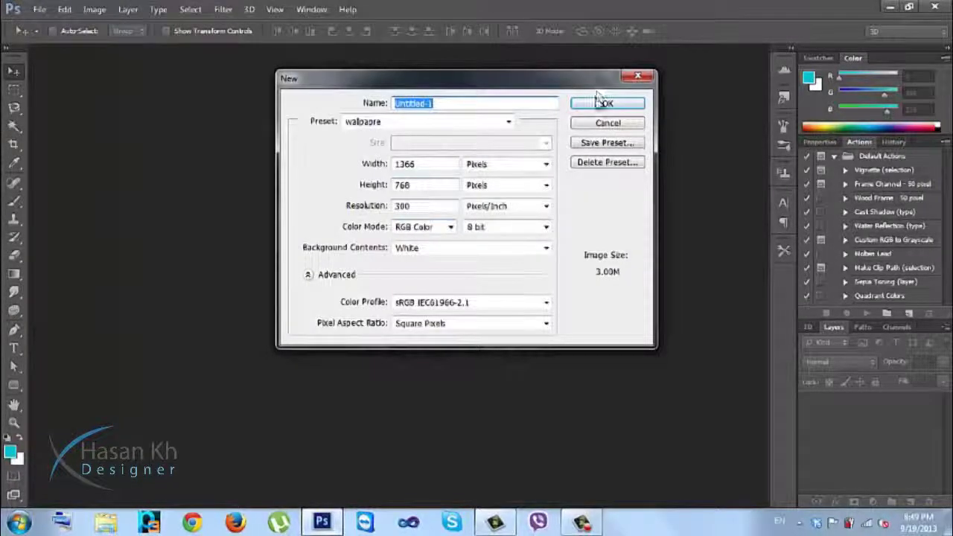
click(603, 105)
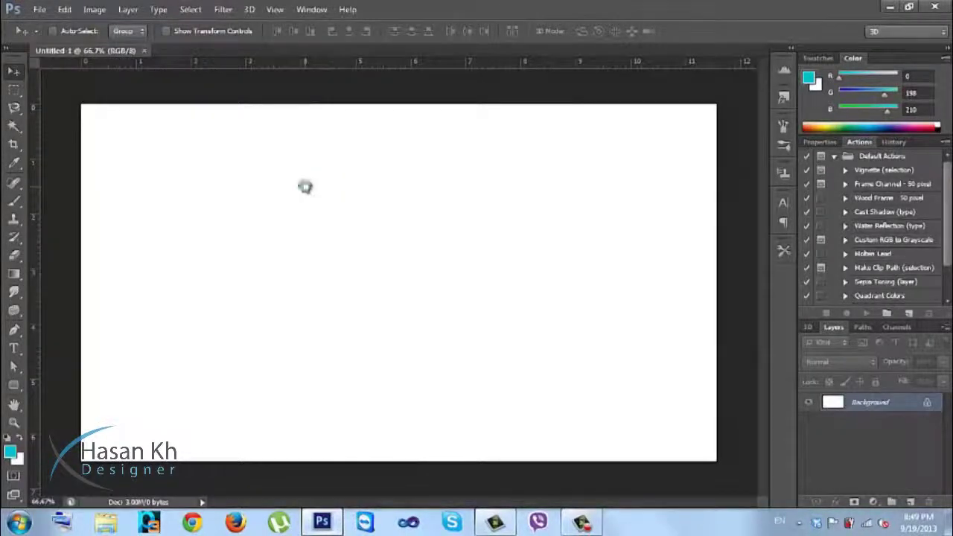
key(ctrl+o)
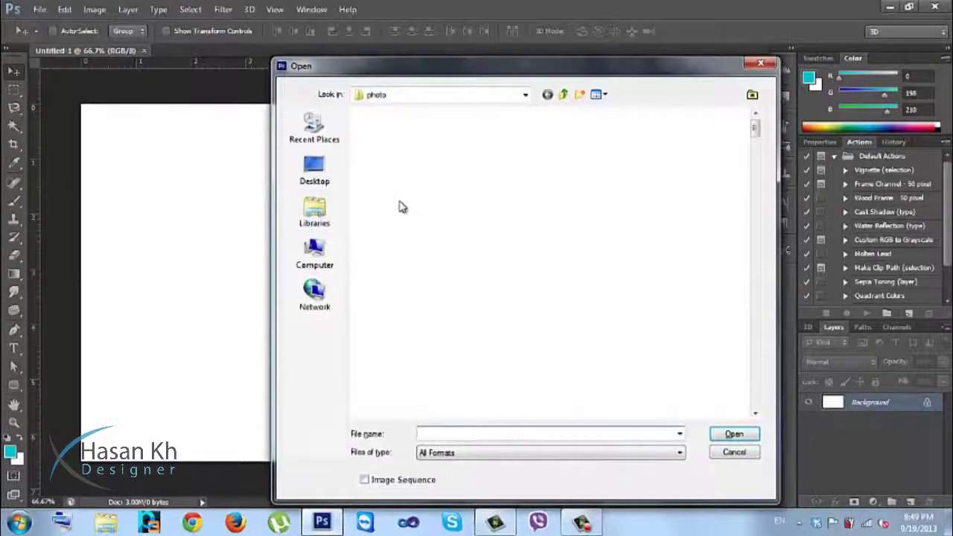
double_click(388, 259)
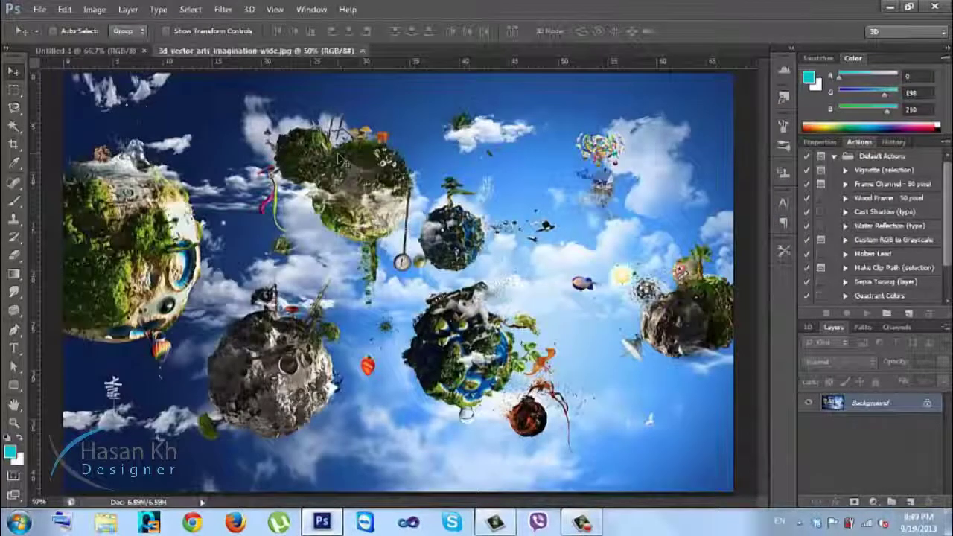
key(ctrl+minus)
key(ctrl+plus)
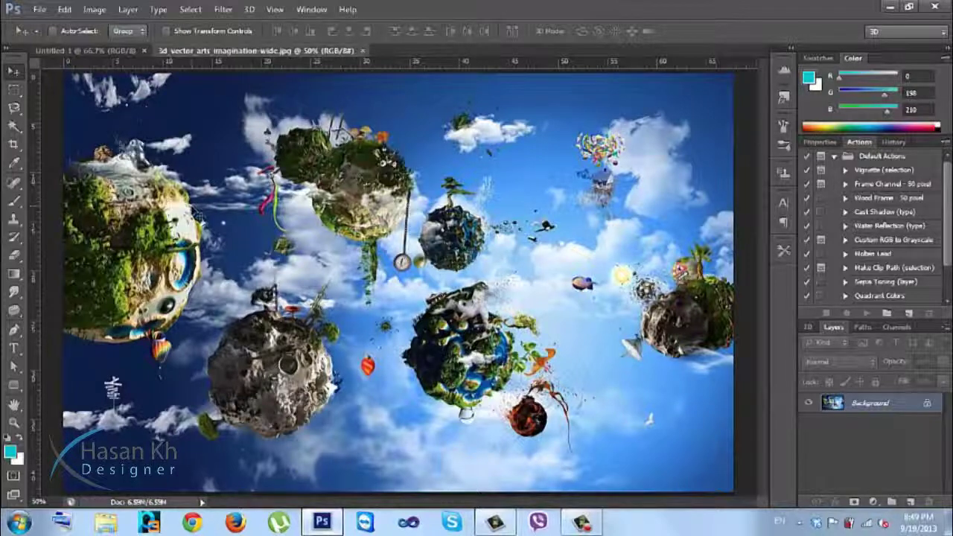
Step: Copy the floating-planets image into the new document and scale it proportionally to about 71.5% to fit the canvas width
drag(66, 144, 233, 183)
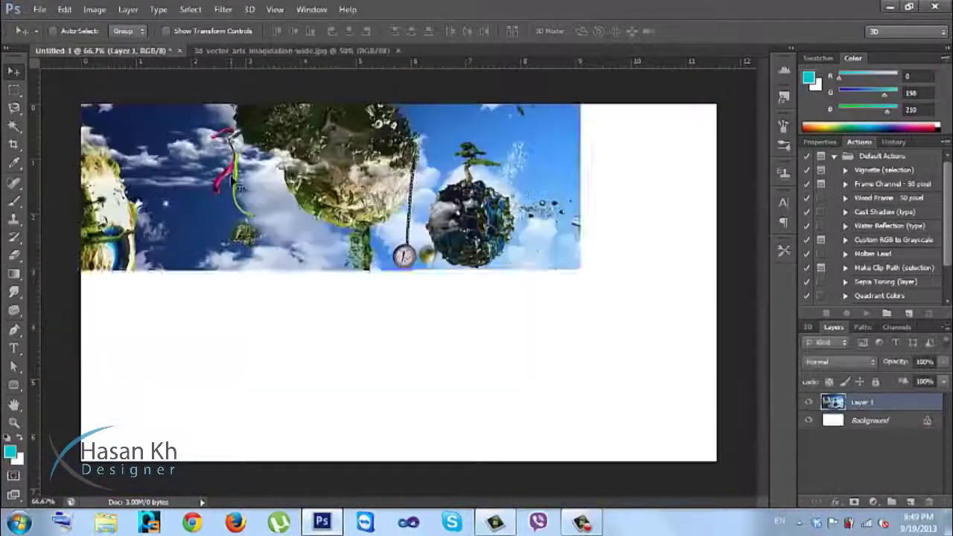
key(ctrl+t)
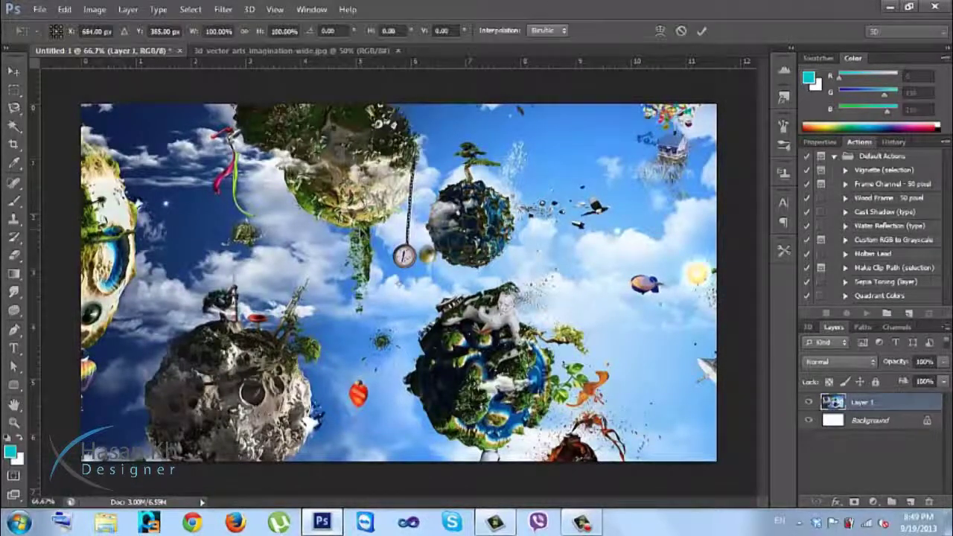
key(ctrl+minus)
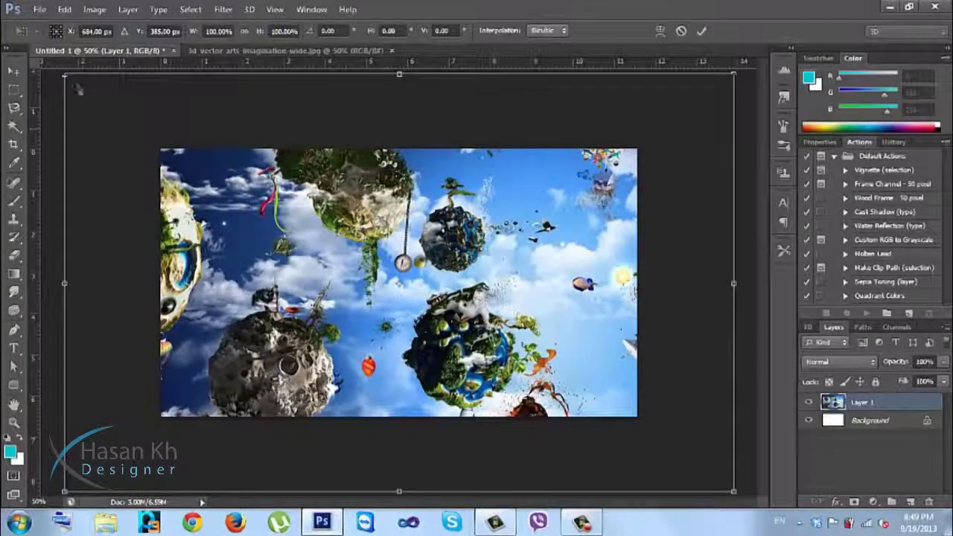
drag(64, 76, 161, 138)
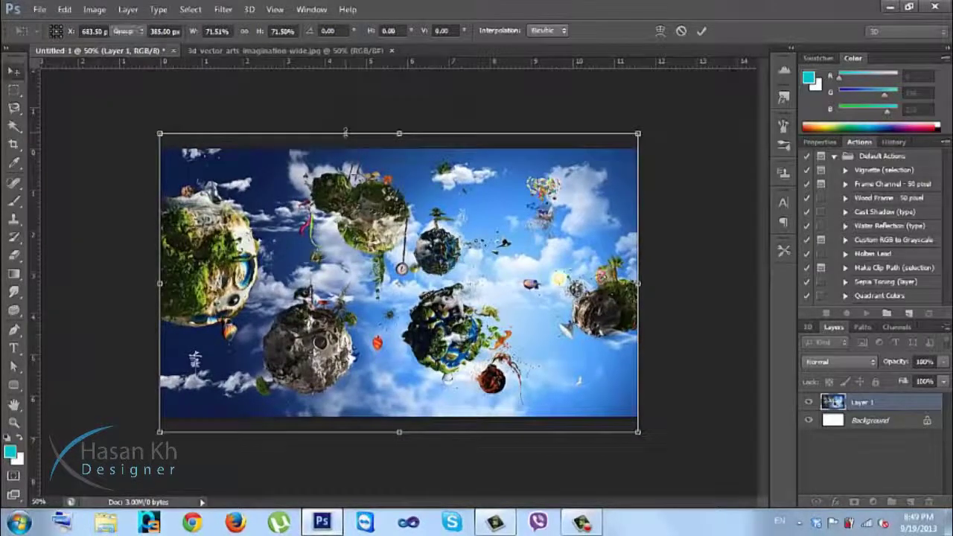
key(Return)
key(ctrl+plus)
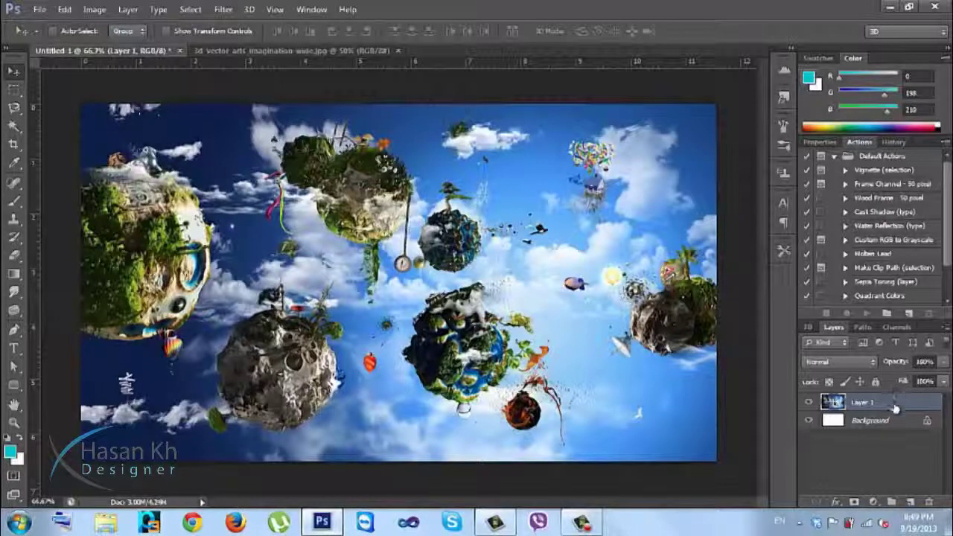
Step: Duplicate the image layer and set the copy's blend mode to Luminosity
key(ctrl+j)
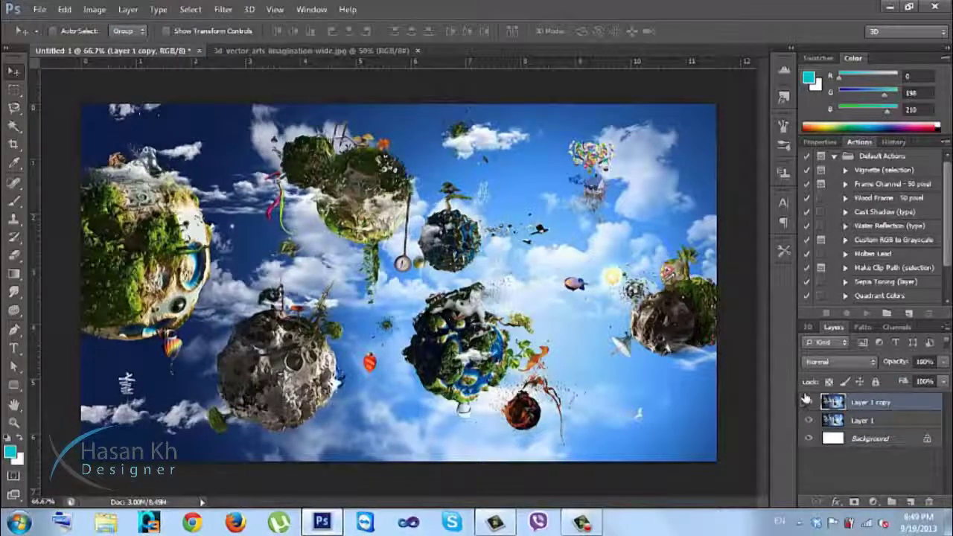
click(839, 363)
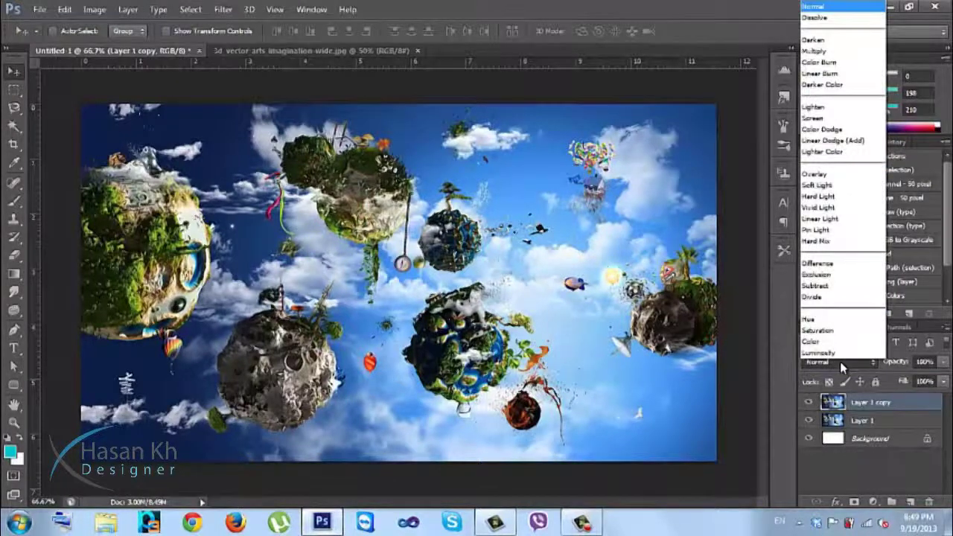
click(840, 362)
click(840, 361)
click(840, 364)
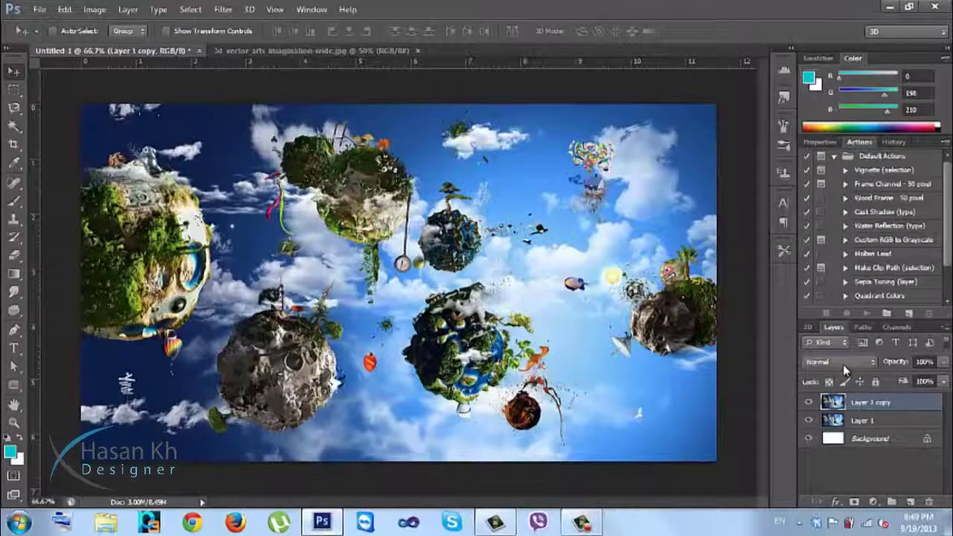
click(843, 364)
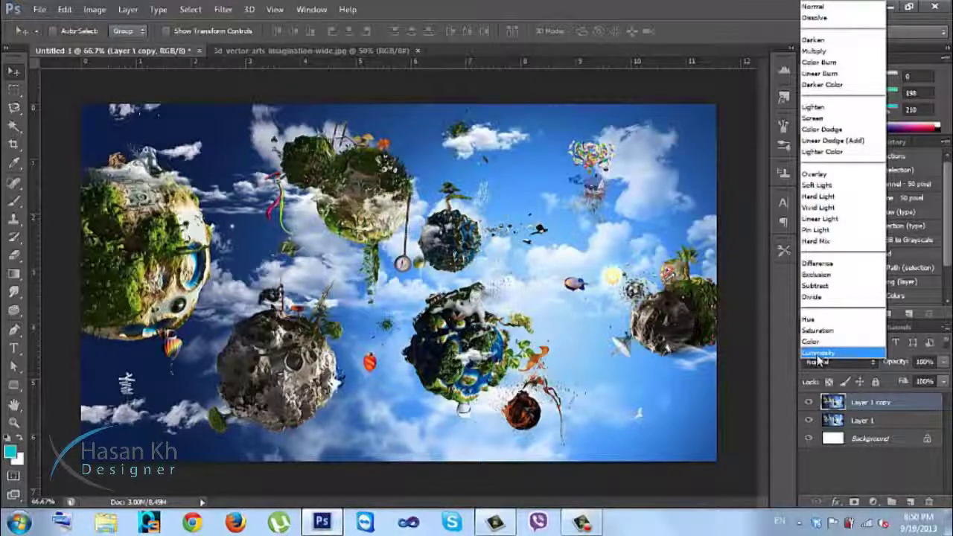
click(819, 353)
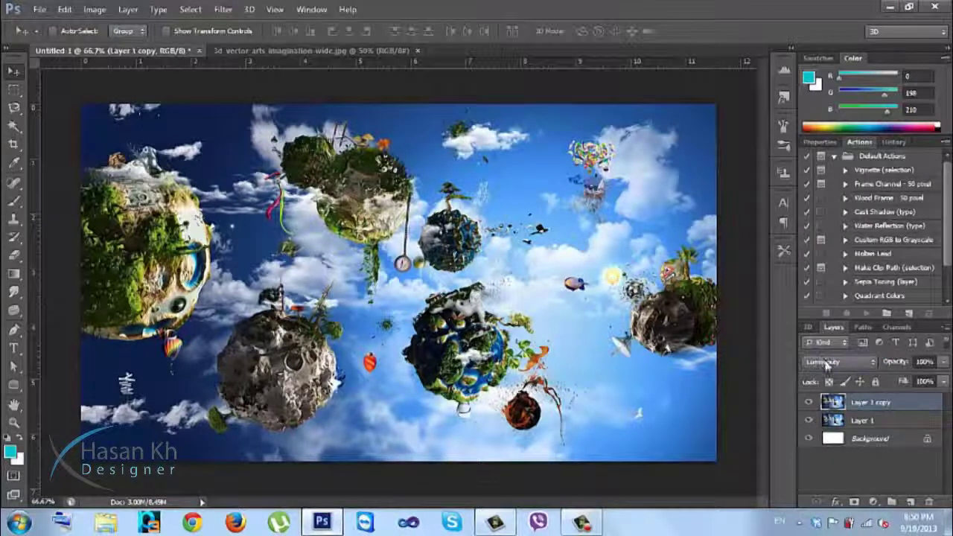
Step: Cycle through neighbouring blend modes on the duplicated image layer to compare their effect, ending on Luminosity
scroll(845, 365, up, 1)
scroll(845, 365, up, 1)
scroll(845, 365, up, 3)
scroll(846, 365, down, 2)
scroll(846, 365, down, 1)
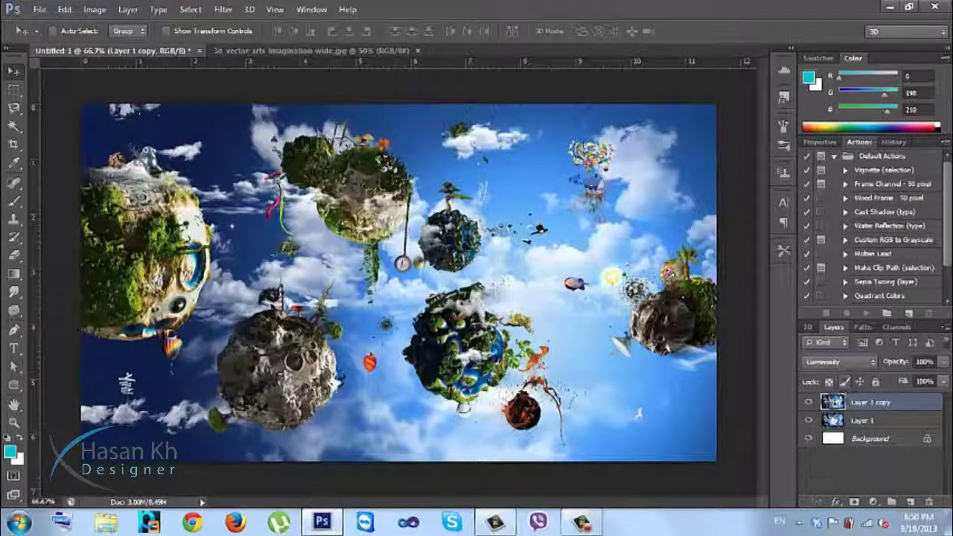
Step: Hide Layer 1 beneath the Luminosity copy, toggling its visibility to compare the effect, and leave Layer 1 copy selected
click(832, 420)
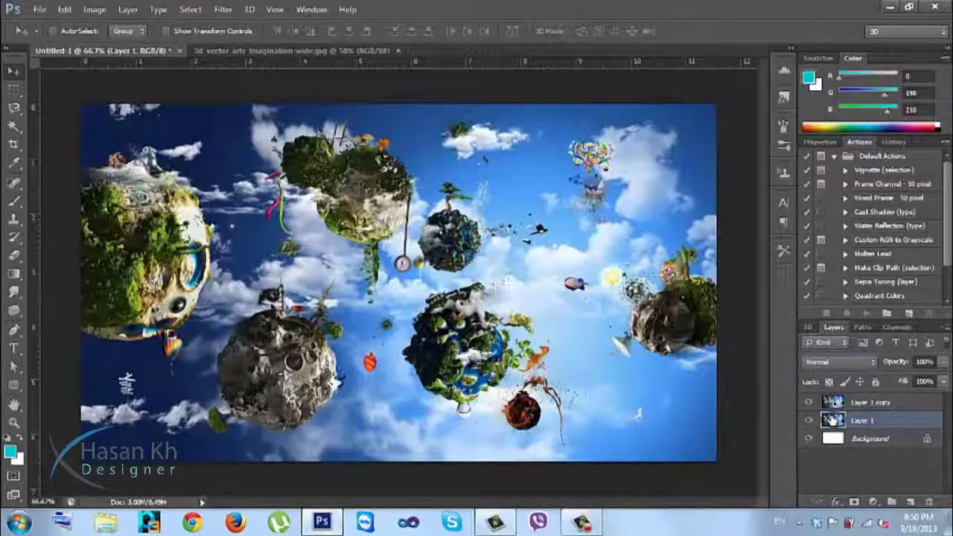
click(841, 404)
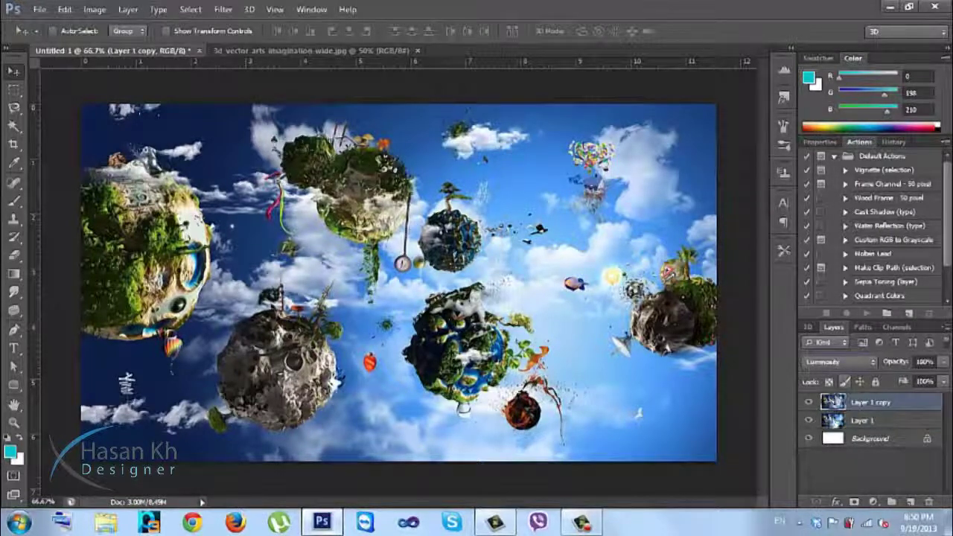
click(808, 420)
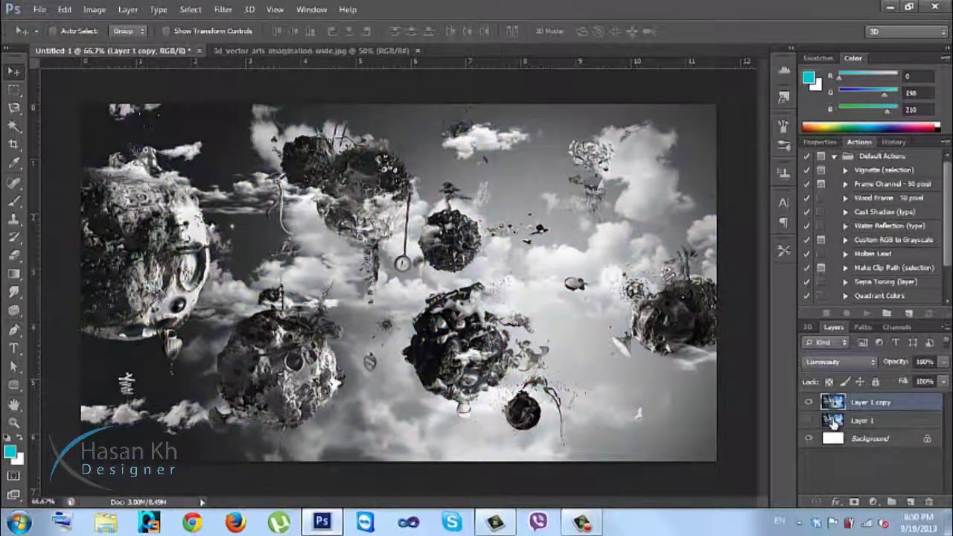
click(832, 438)
click(832, 421)
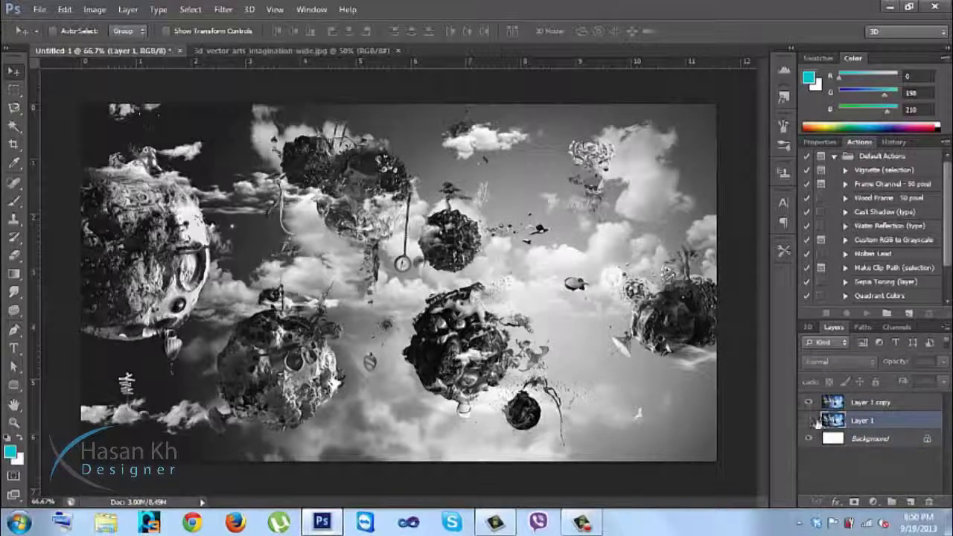
click(809, 421)
click(810, 420)
click(849, 401)
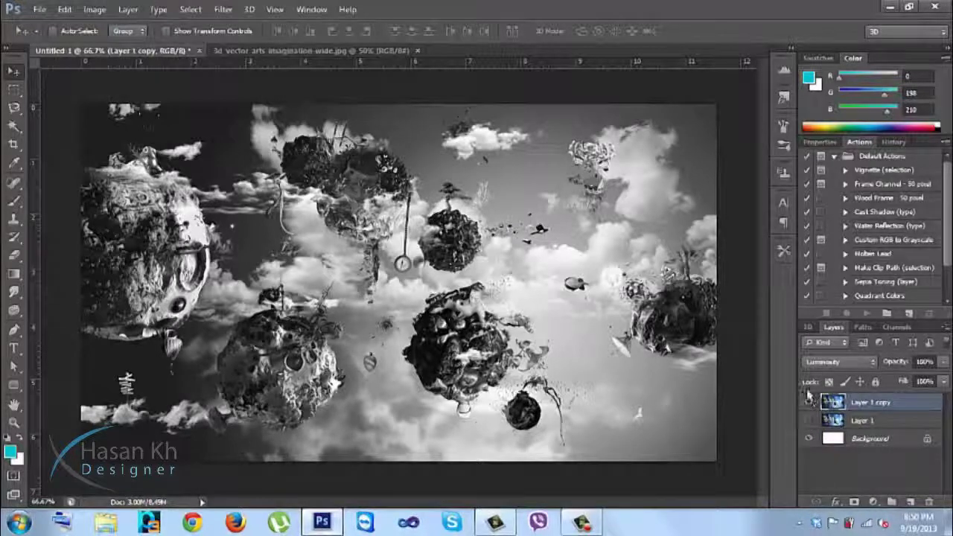
click(837, 421)
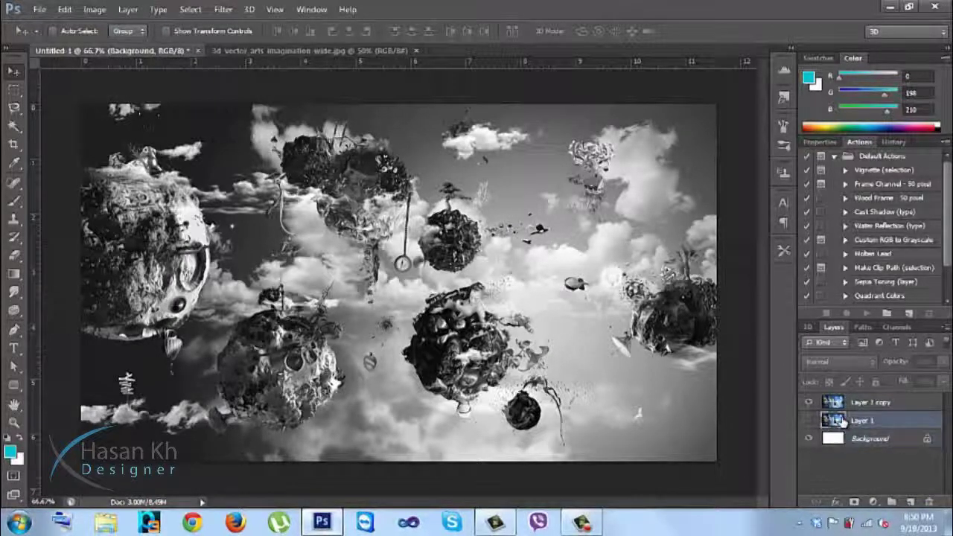
click(852, 402)
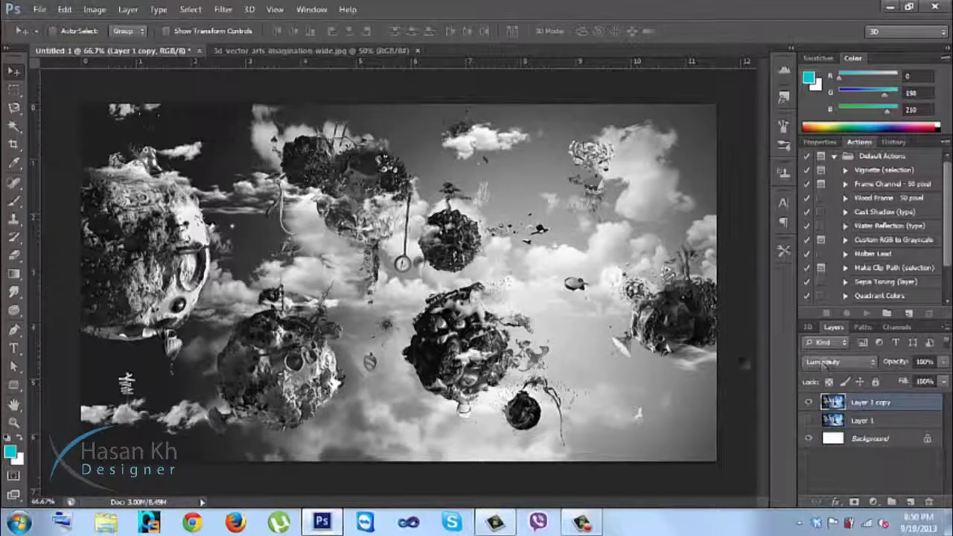
Step: Compare blend modes on Layer 1 copy over the white background, stepping through Hue and Subtract and on to Color
click(808, 363)
click(811, 363)
scroll(811, 363, up, 2)
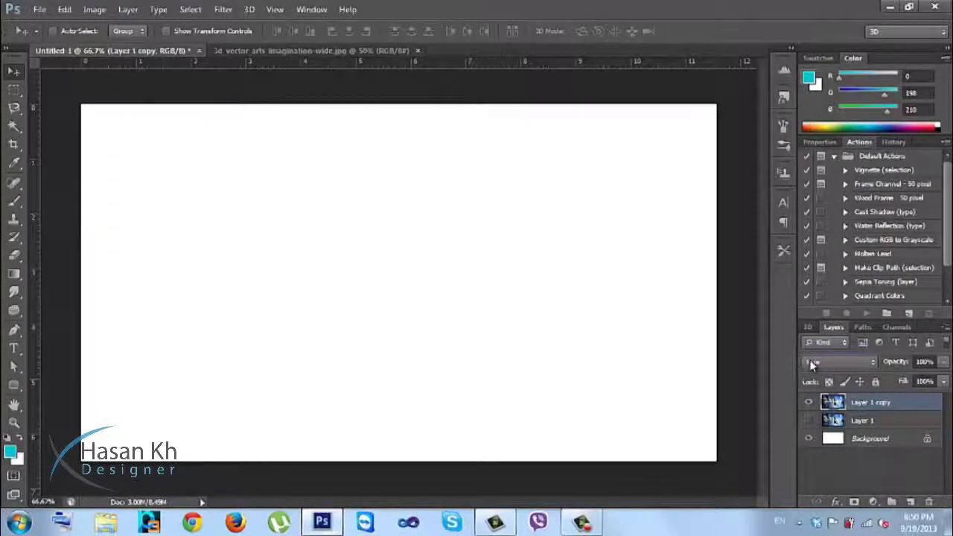
scroll(811, 364, up, 3)
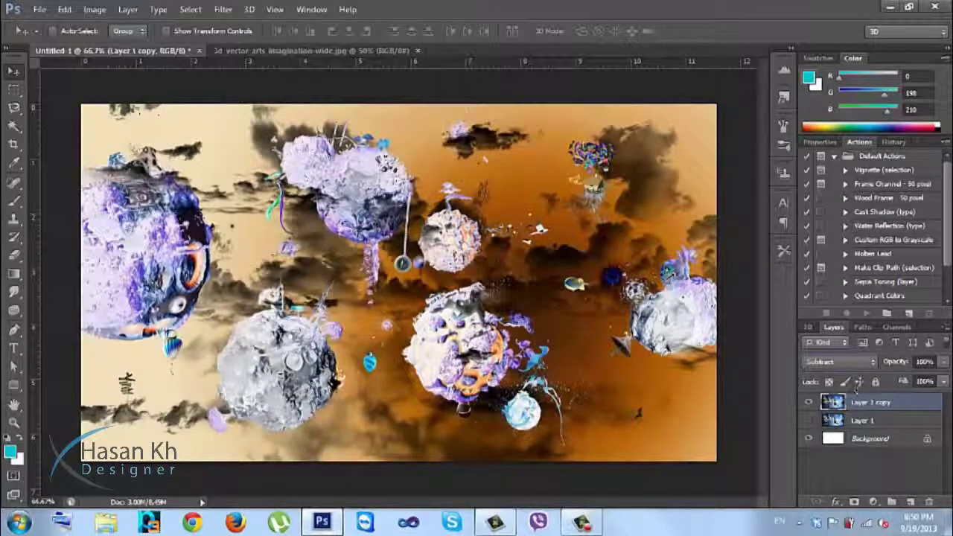
key(shift+plus)
key(shift+plus)
key(shift+plus)
key(shift+plus)
key(shift+plus)
key(shift+minus)
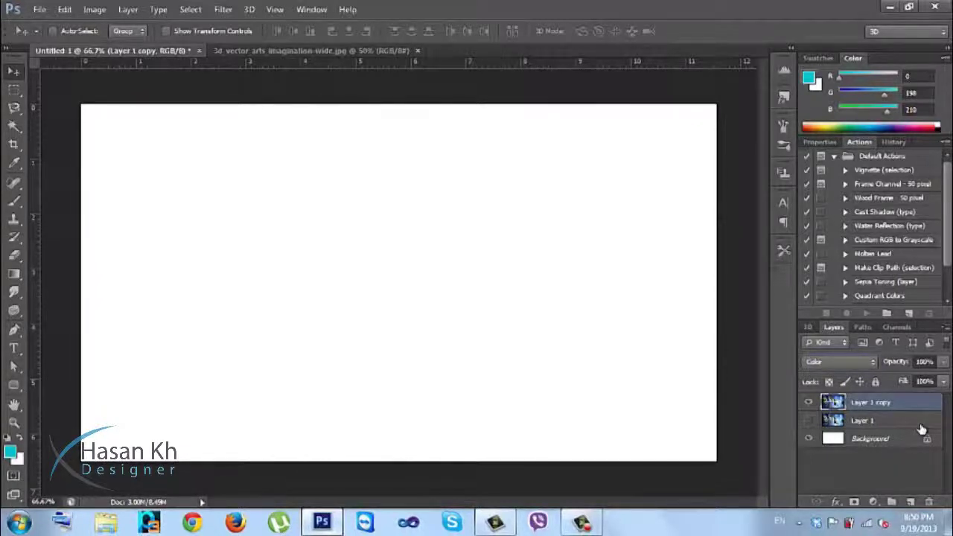
Step: Step the copy's blend mode backward from Color through Divide to Pin Light, comparing each result against white
key(shift+minus)
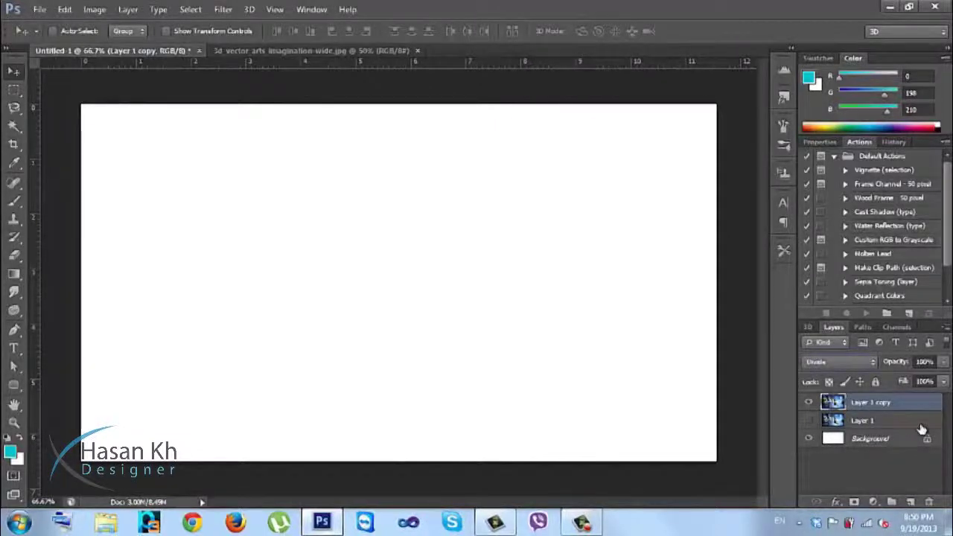
key(shift+minus)
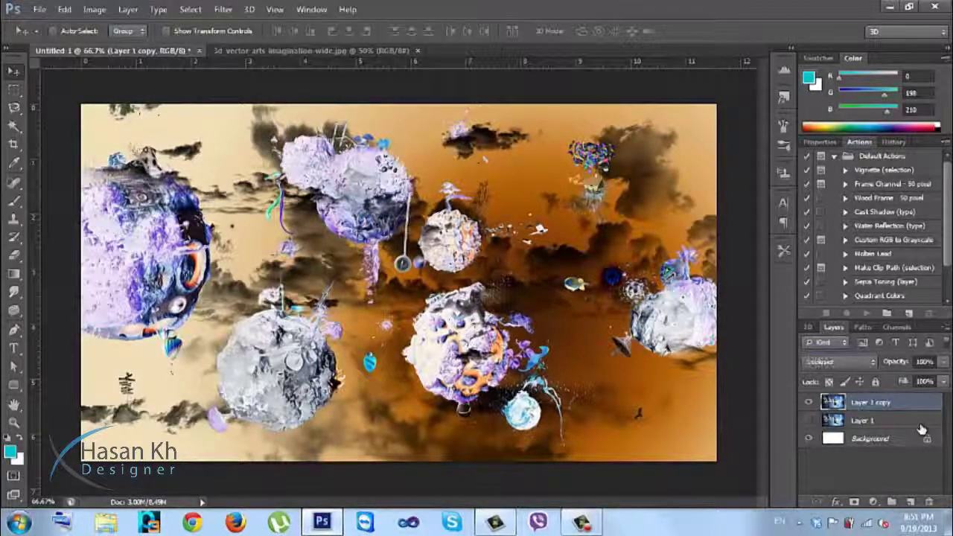
key(shift+minus)
key(shift+minus)
key(shift+minus)
key(shift+minus)
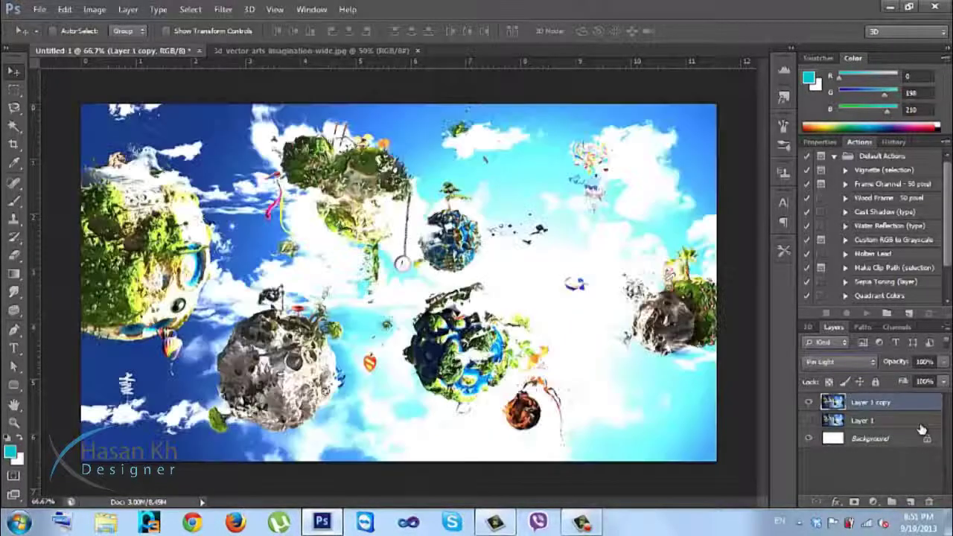
Step: Continue stepping the copy's blend mode backward through Soft Light to Lighter Color to compare the results
key(shift+minus)
key(shift+minus)
key(shift+minus)
key(shift+minus)
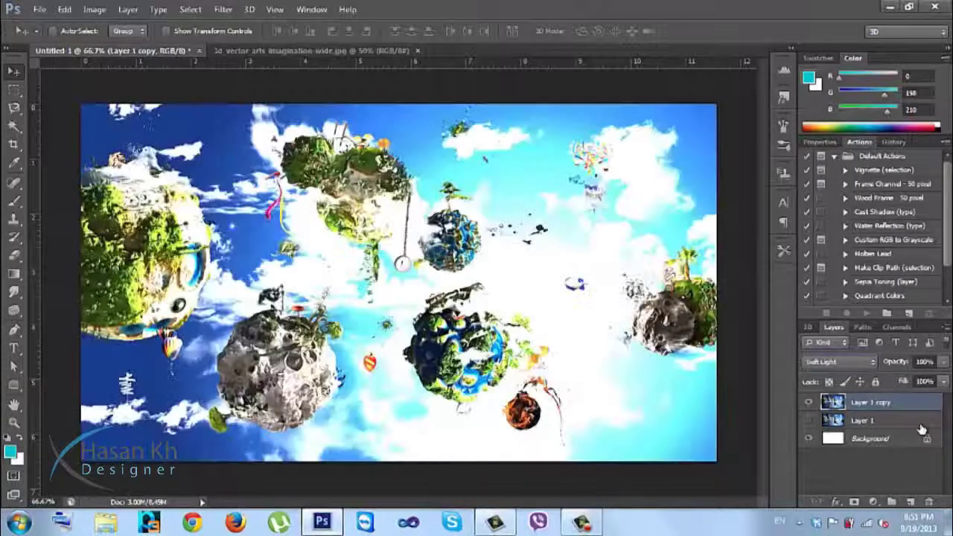
key(shift+minus)
key(shift+minus)
key(shift+minus)
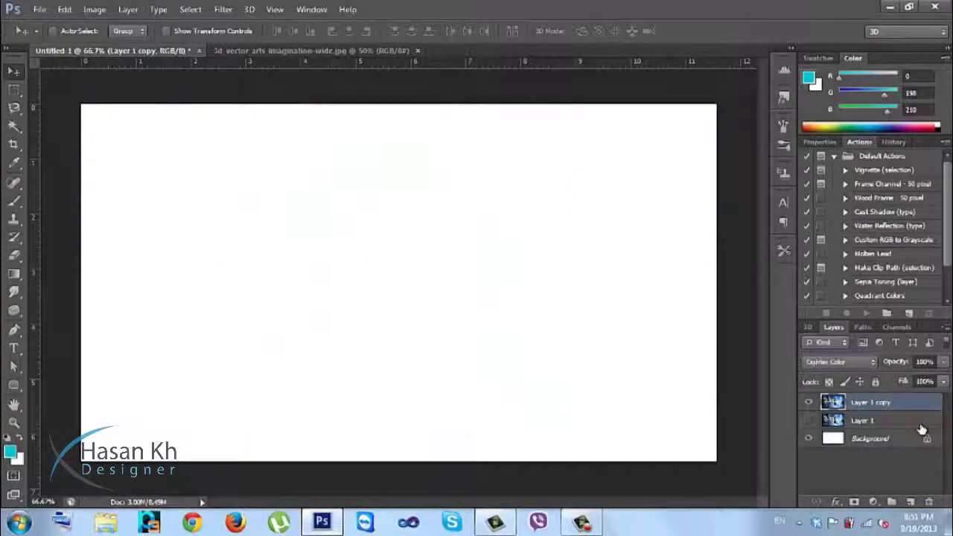
Step: Step Layer 1 copy's blend mode back to Normal and show Layer 1 again
key(shift+minus)
key(shift+minus)
key(shift+minus)
key(shift+minus)
key(shift+minus)
key(shift+minus)
key(shift+minus)
key(shift+minus)
key(shift+minus)
key(shift+minus)
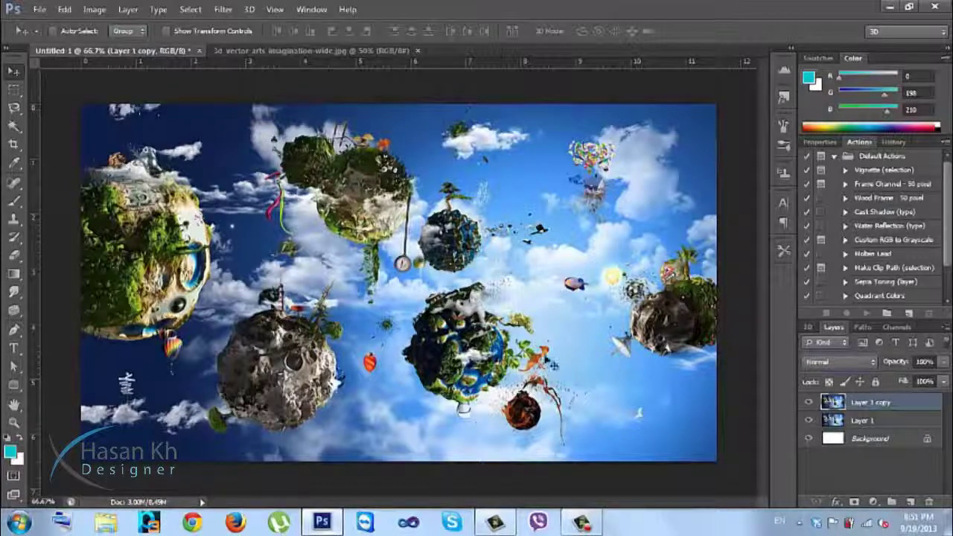
Step: Apply Overlay to Layer 1 copy over the visible Layer 1, and compare it with the Pin Light and Hard Mix blend modes
click(802, 361)
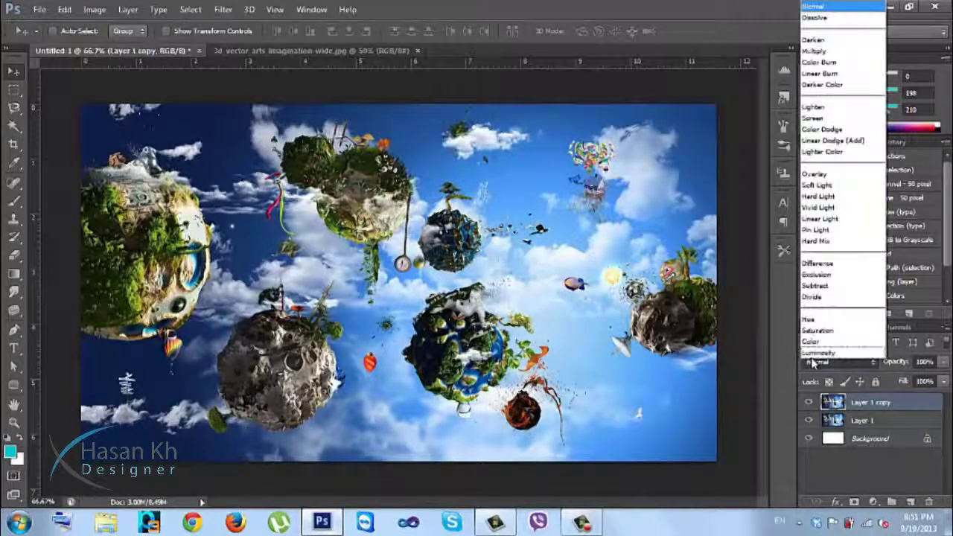
click(853, 176)
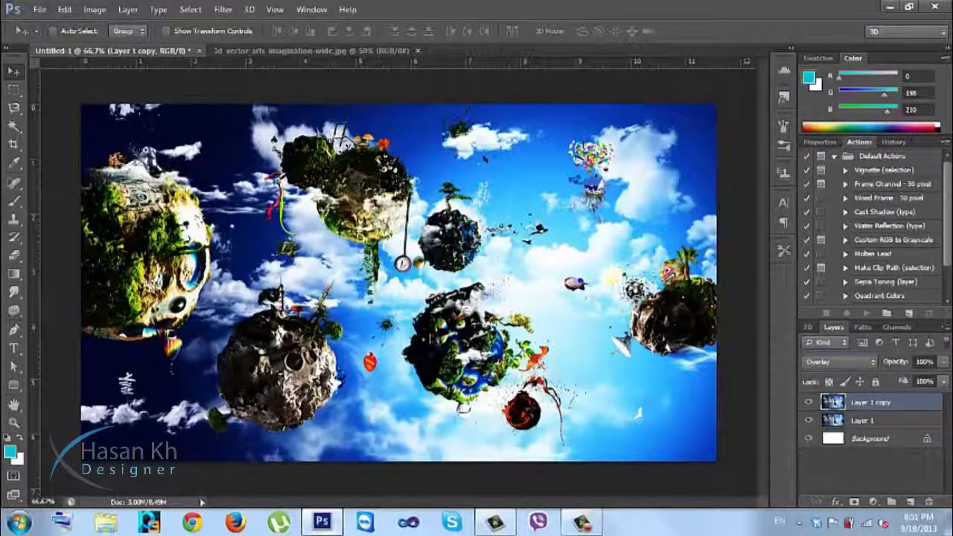
click(830, 361)
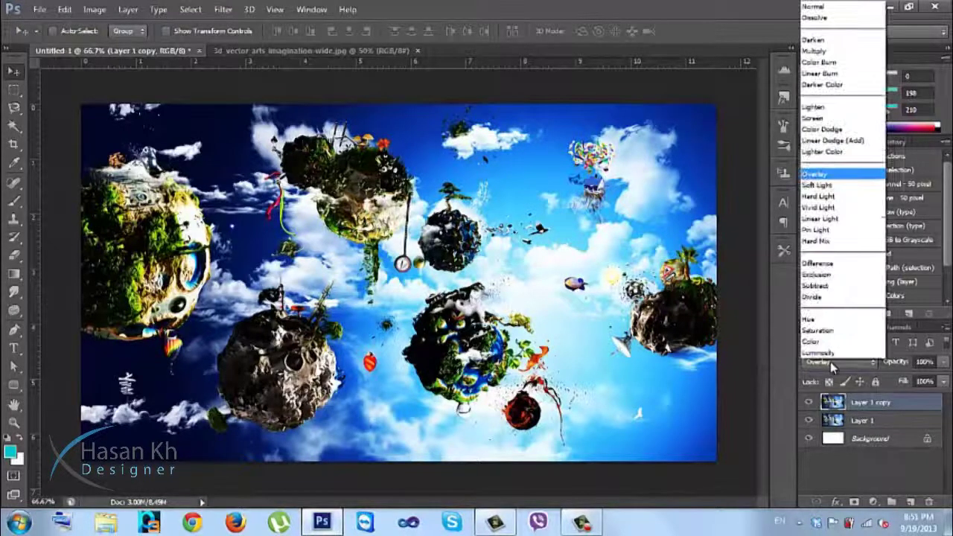
click(840, 264)
key(Up)
key(Up)
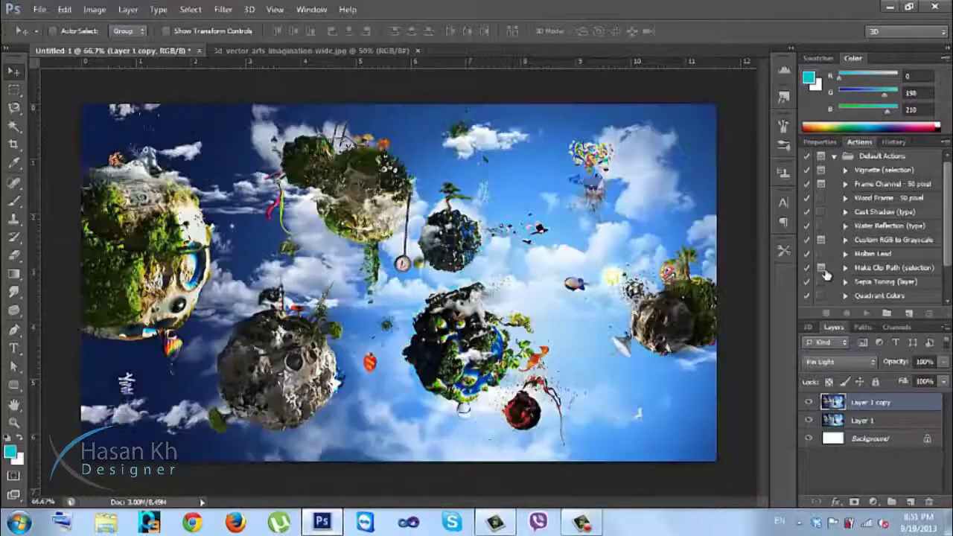
key(Down)
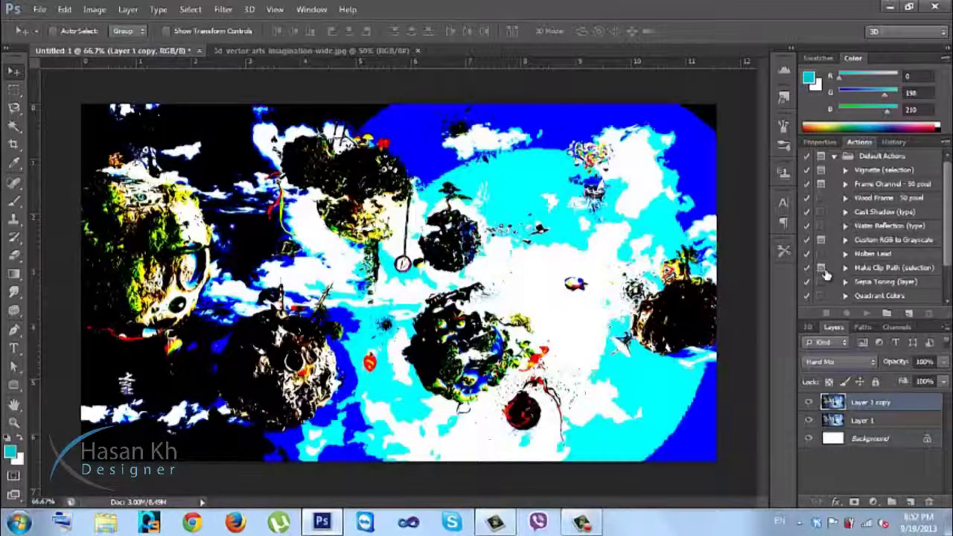
Step: Step the copy's blend mode backward from Hard Mix through Linear Light and Vivid Light to Color Dodge
key(shift+minus)
key(shift+minus)
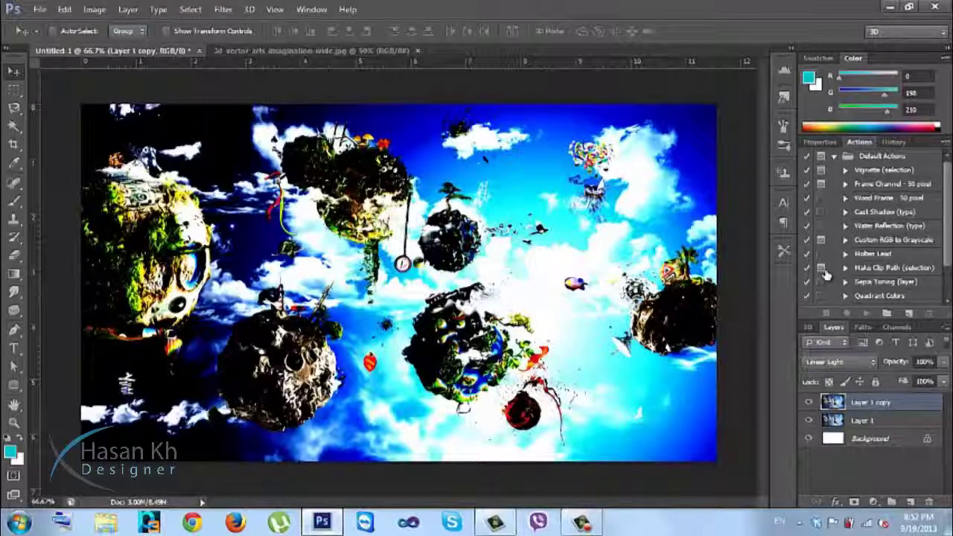
key(Up)
key(Up)
key(Up)
key(Up)
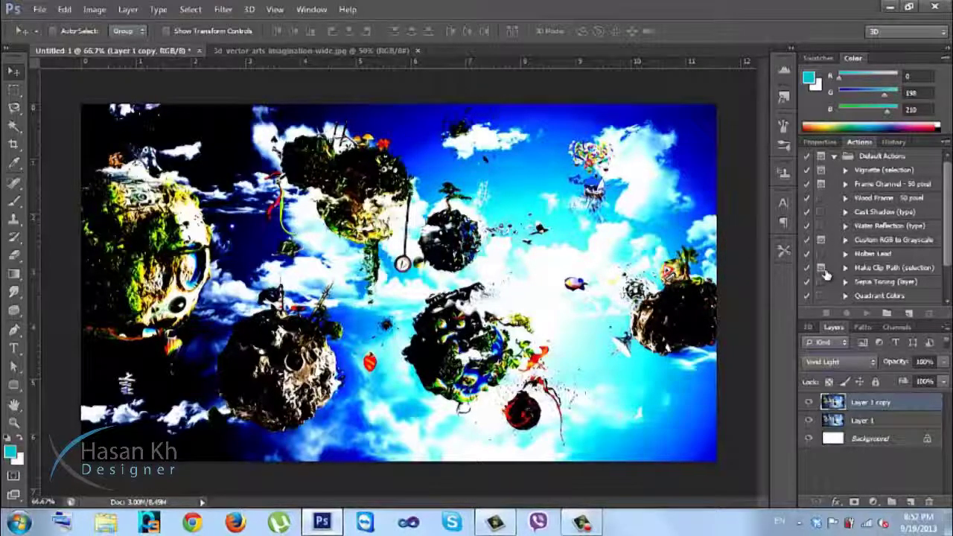
key(Up)
key(Up)
key(Up)
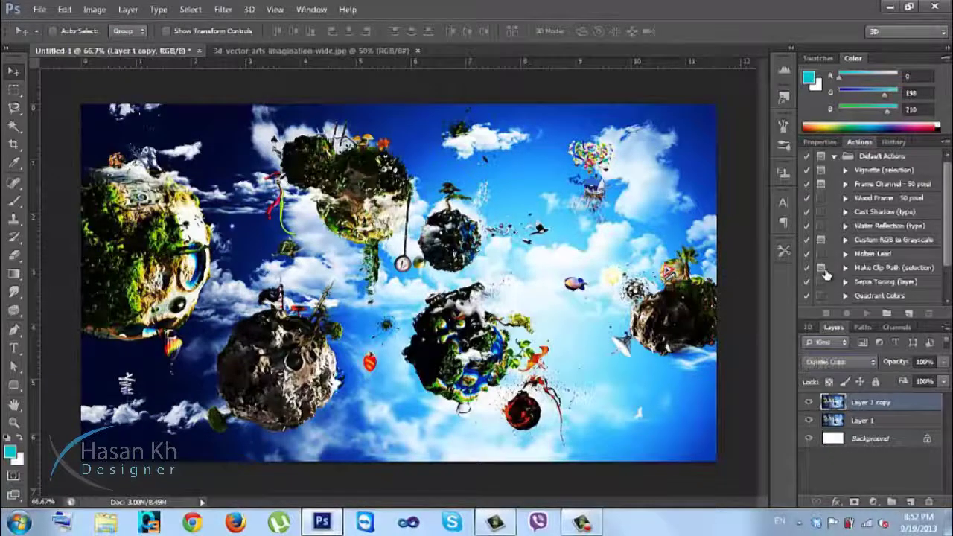
key(Up)
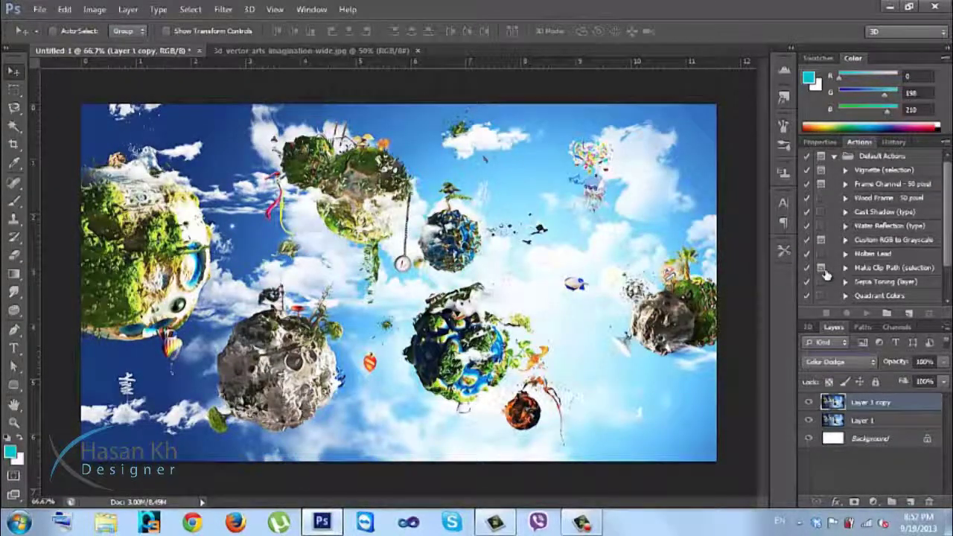
Step: Compare the Linear Burn, Multiply and Darken blend modes on Layer 1 copy and return it to Normal
key(Up)
key(Up)
key(Up)
key(Up)
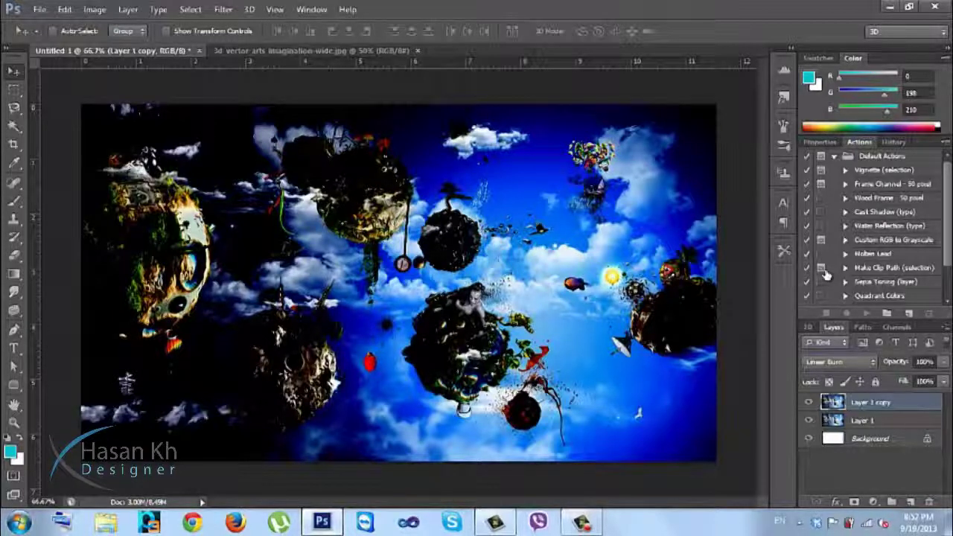
key(shift+plus)
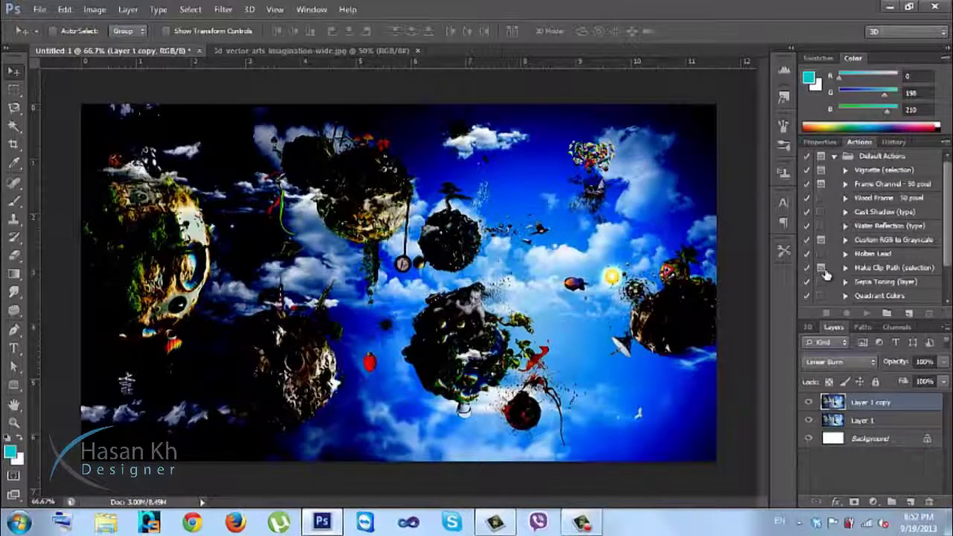
key(shift+minus)
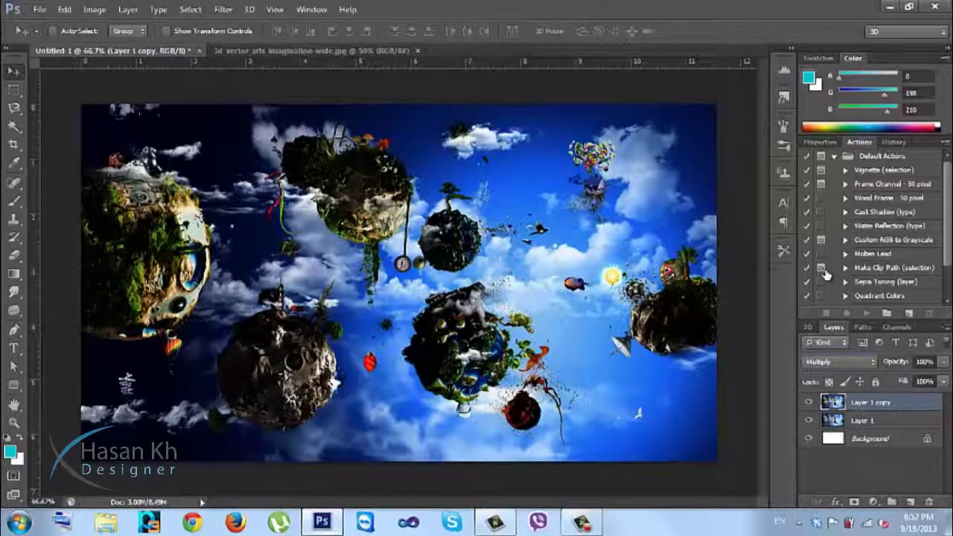
key(shift+minus)
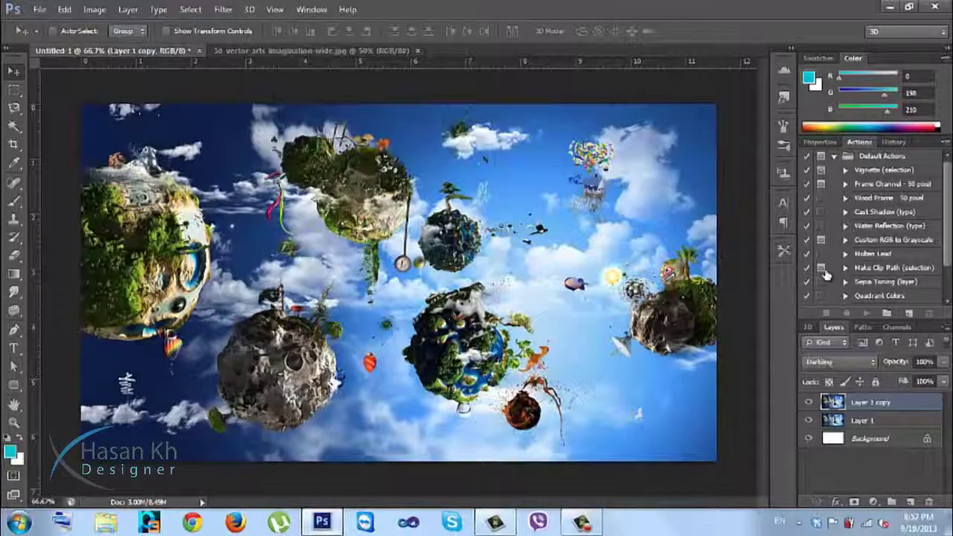
key(shift+minus)
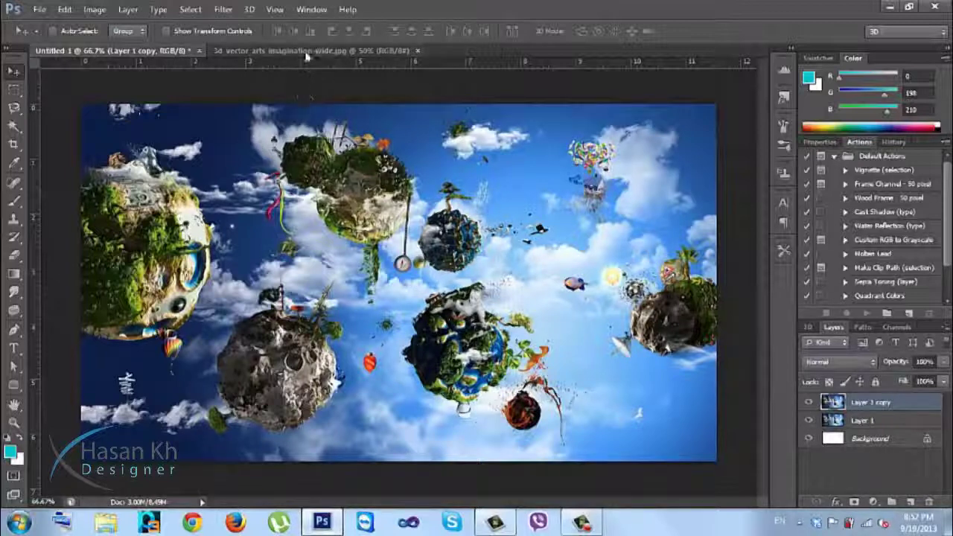
Step: Close the 3d_vector_arts_imagination-wide.jpg document and start opening another image from the photo folder
click(417, 51)
key(ctrl+o)
click(595, 160)
Step: Browse the photo folder and open the JPG of the open-mouthed baby in a black-and-white blanket
key(Down)
key(Down)
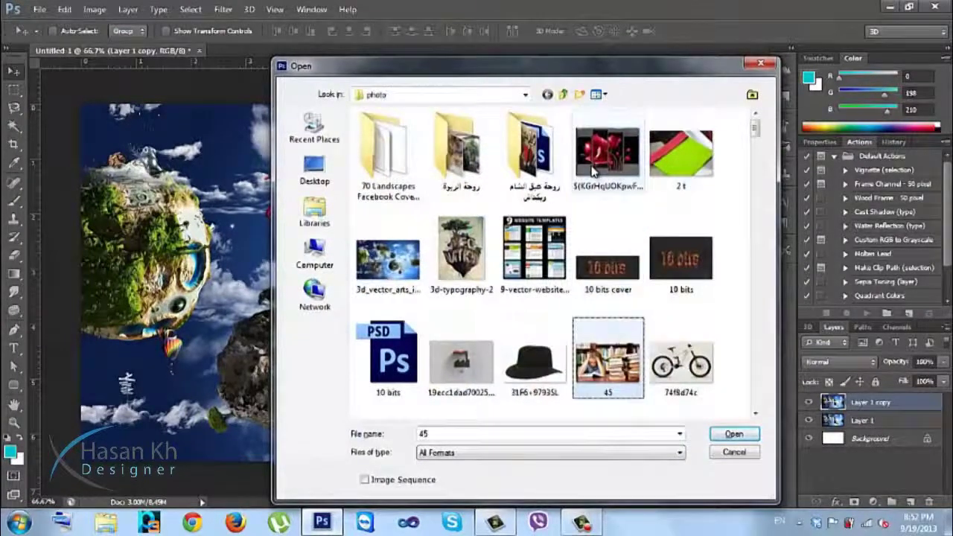
key(Down)
key(Up)
key(Down)
key(Down)
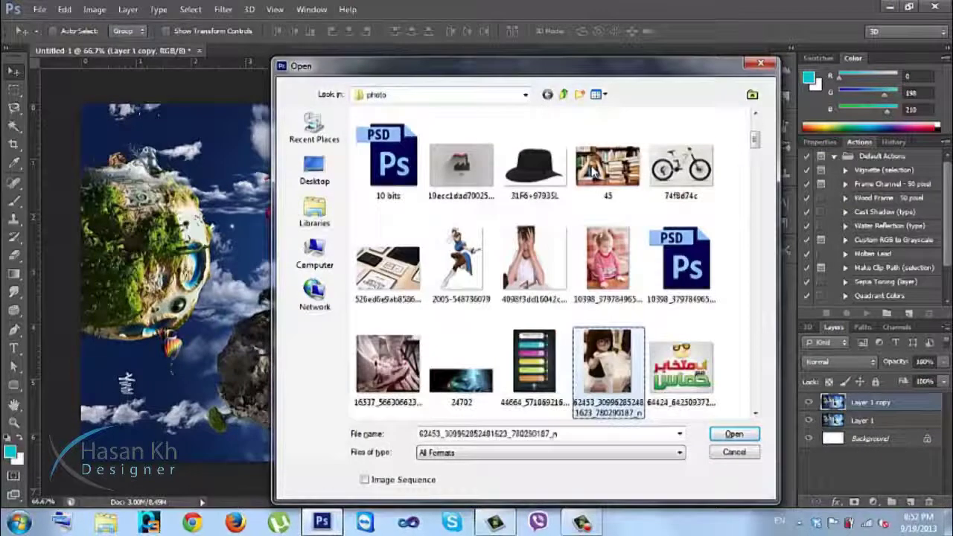
key(Down)
key(Down)
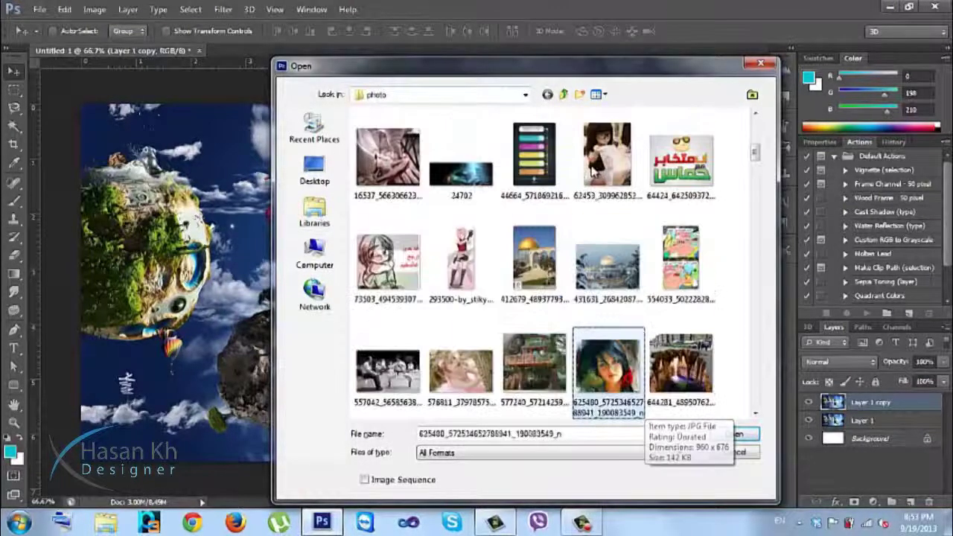
key(Down)
key(Down)
key(Down)
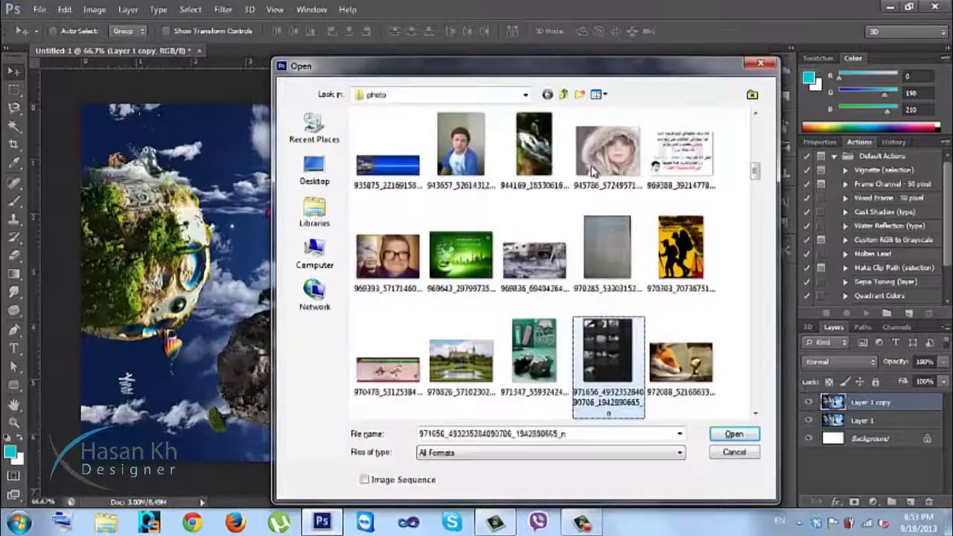
key(Down)
key(Down)
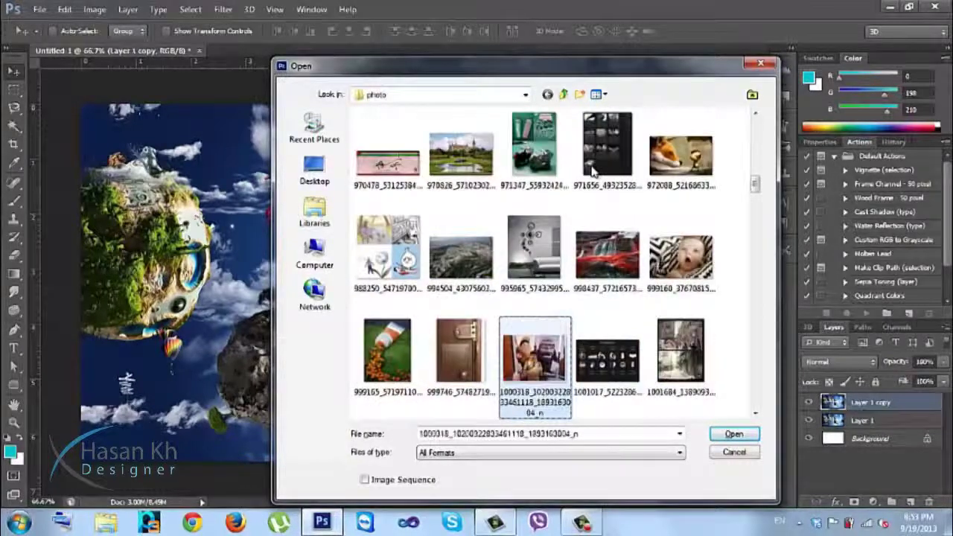
key(Up)
key(Right)
key(Right)
key(Return)
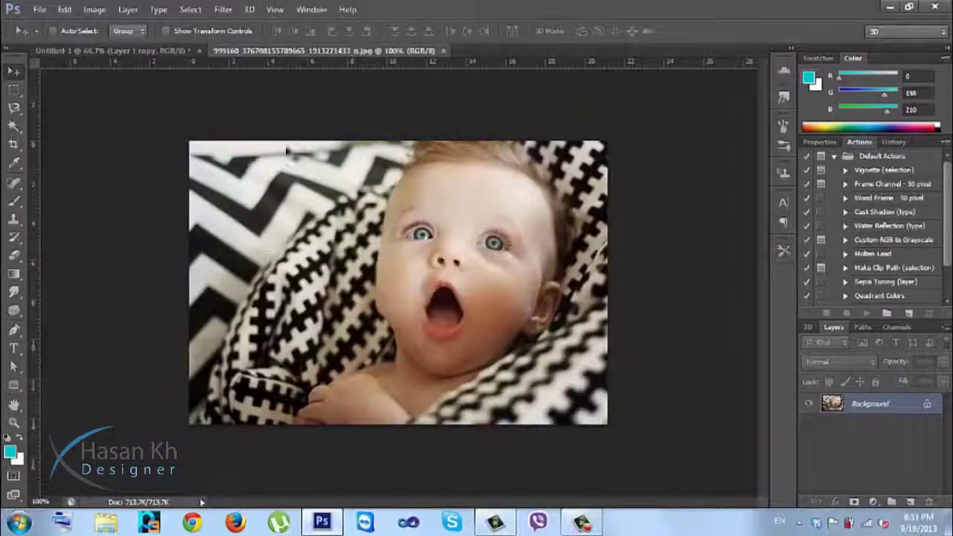
Step: Place the baby photo in the lower-right corner of Untitled-1 as a new layer and set its blend mode to Luminosity
drag(338, 223, 601, 311)
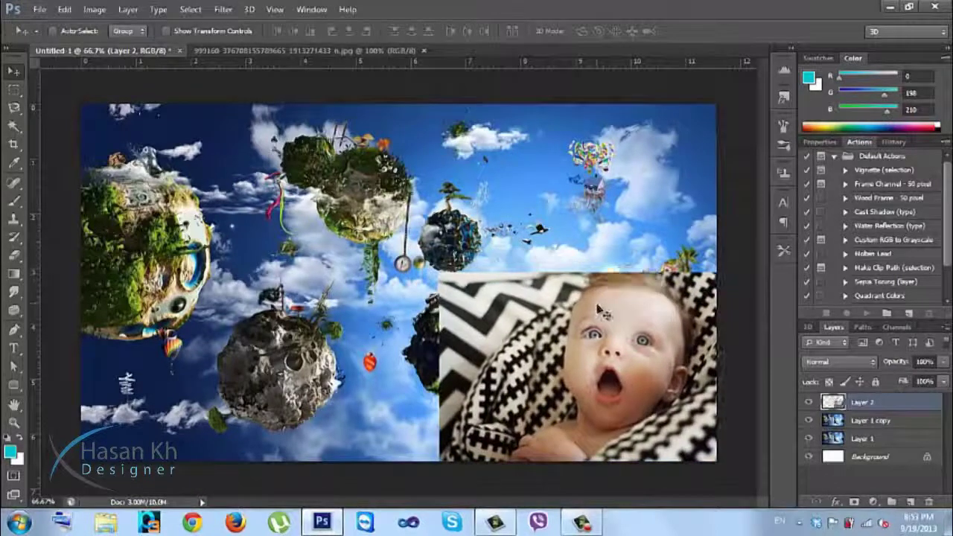
click(834, 361)
click(838, 354)
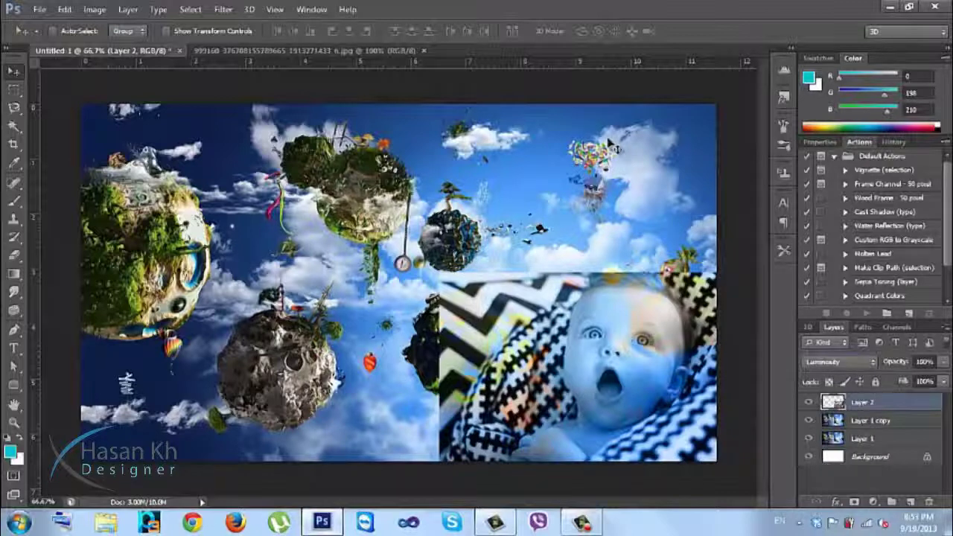
Step: Step Layer 2's blend mode backward from Luminosity through Hue, Divide and Subtract to Difference
key(shift+minus)
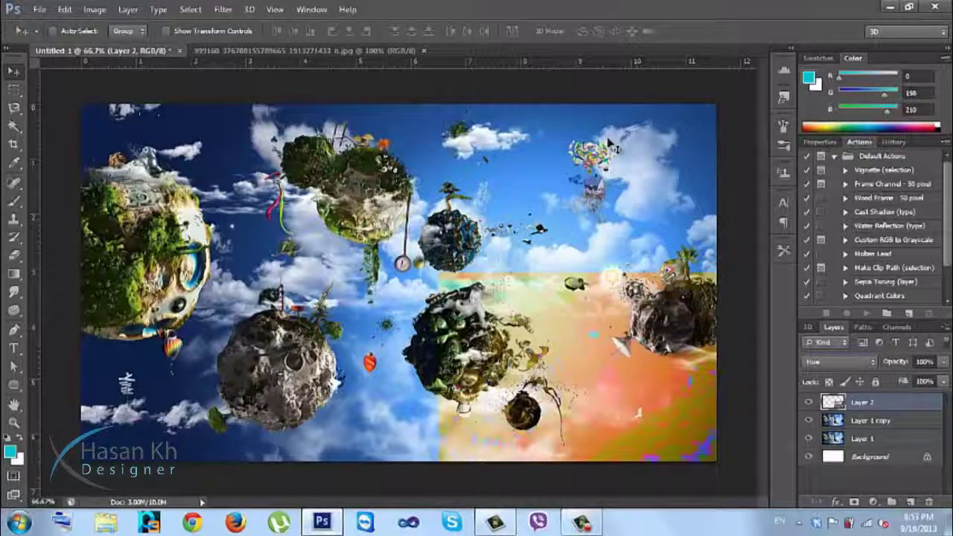
key(shift+minus)
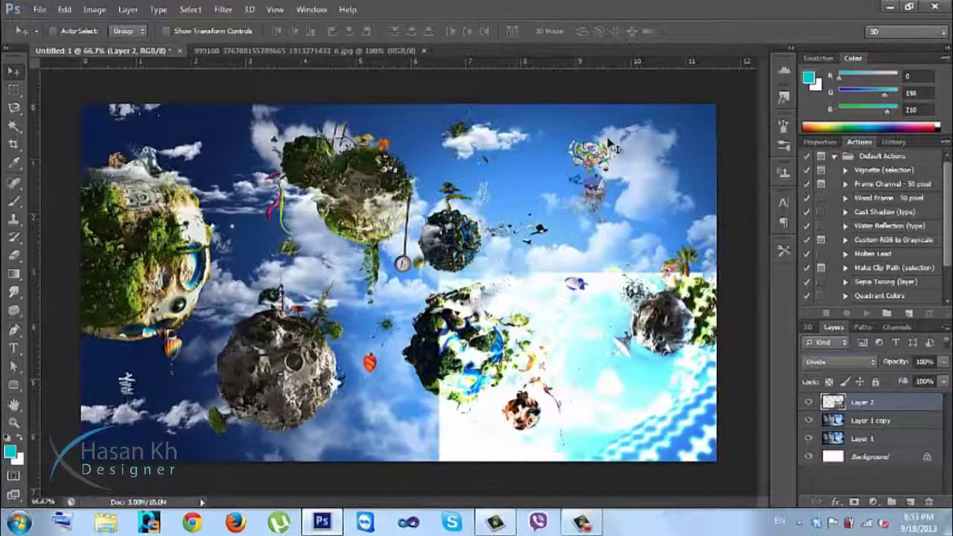
key(shift+minus)
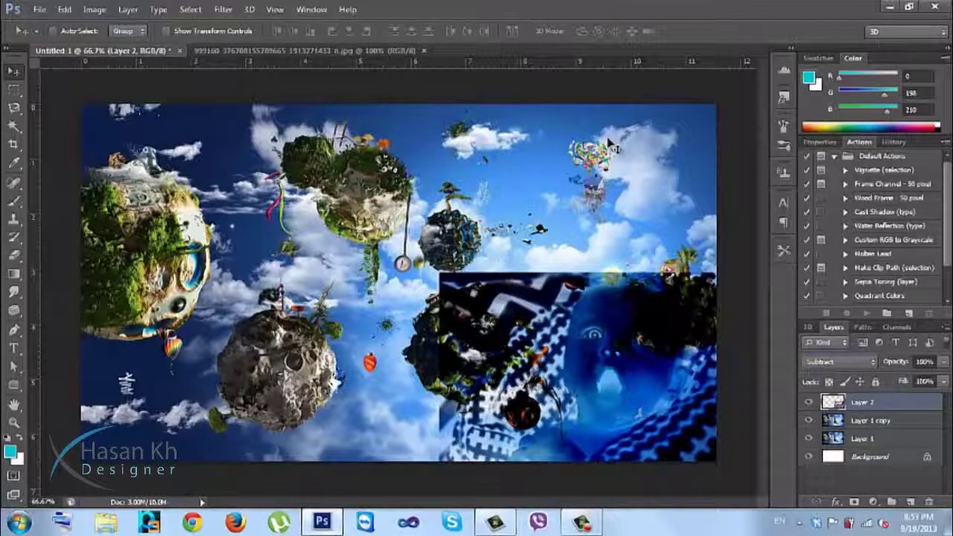
key(shift+minus)
key(shift+minus)
key(shift+minus)
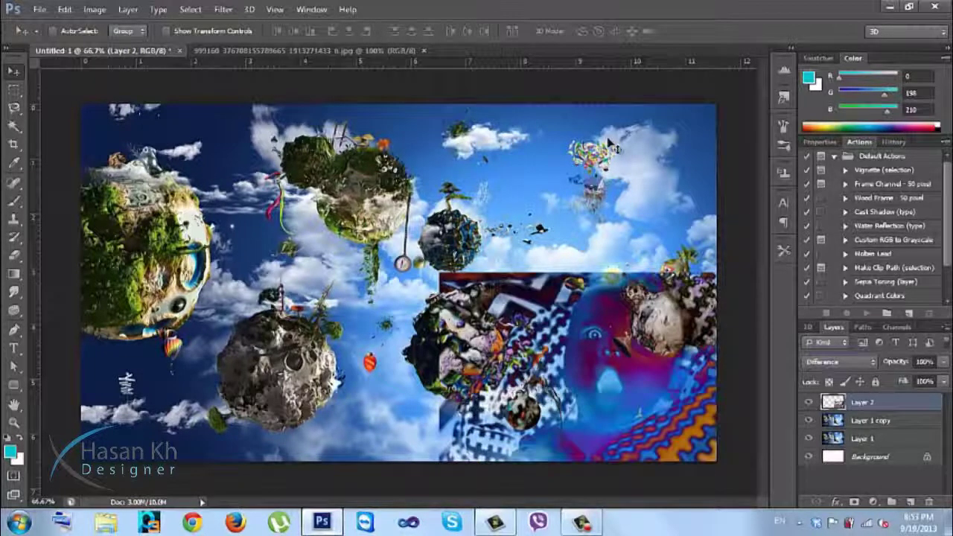
Step: Continue backward through the blend modes on Layer 2, comparing Pin Light, Vivid Light and Overlay
key(shift+minus)
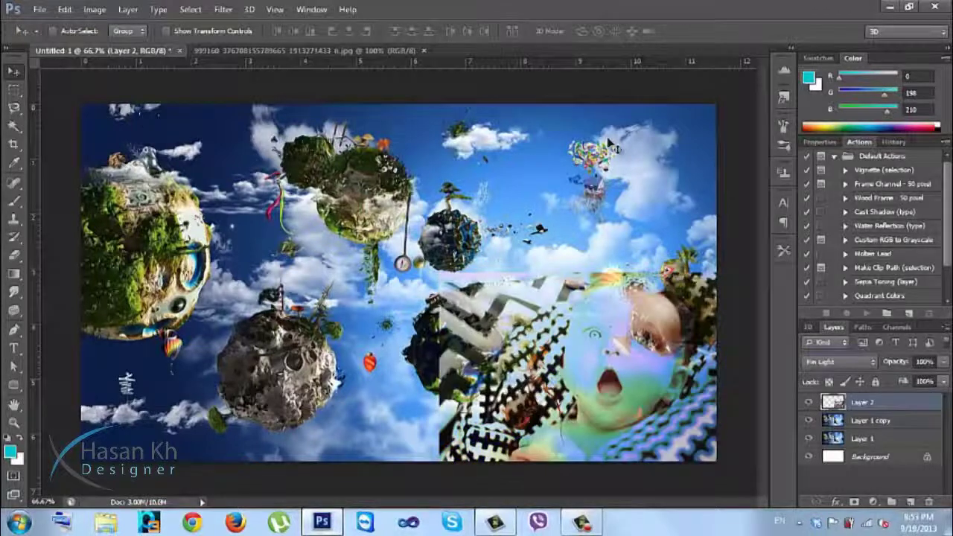
key(shift+minus)
key(shift+minus)
key(shift+minus)
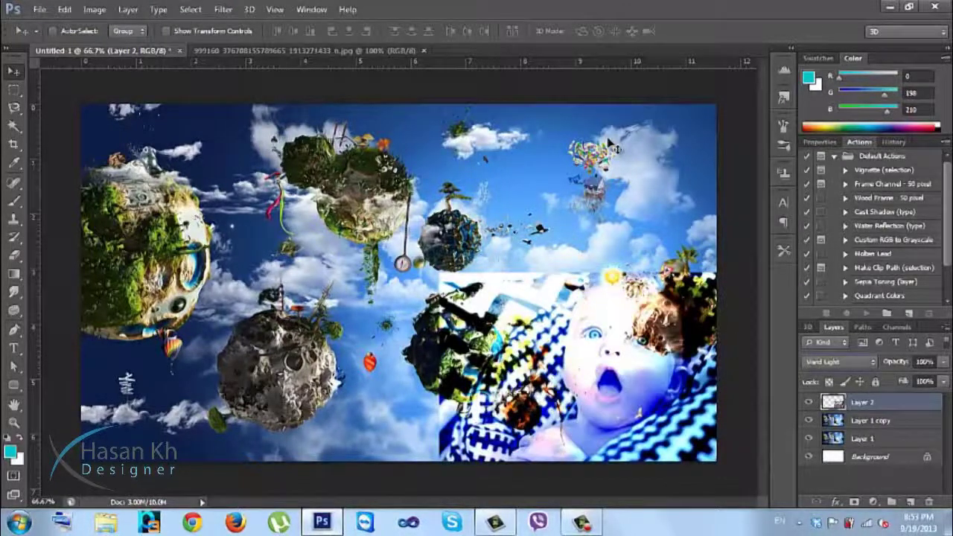
key(shift+minus)
key(shift+minus)
key(shift+minus)
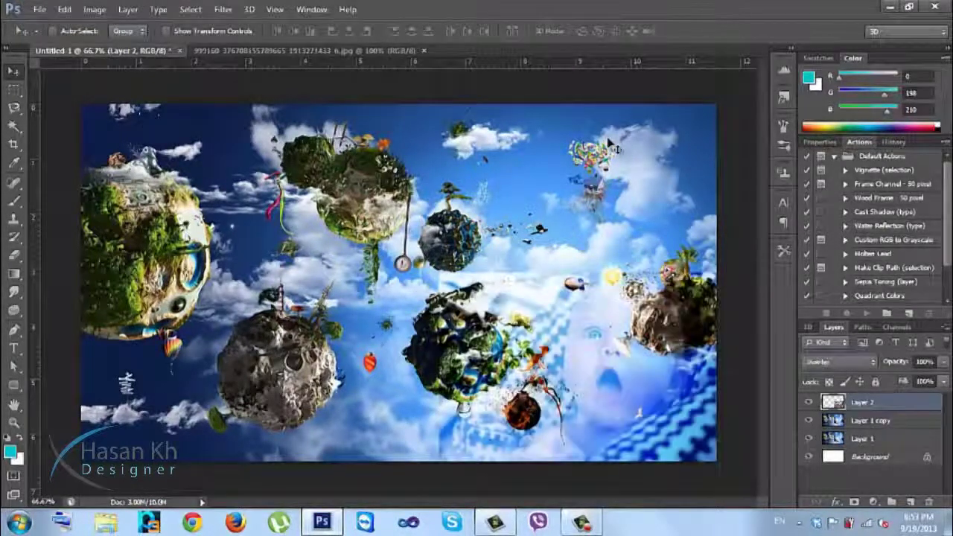
Step: Compare the Color Dodge, Darker Color and Linear Burn blend modes on the baby photo layer
key(shift+minus)
key(shift+minus)
key(shift+minus)
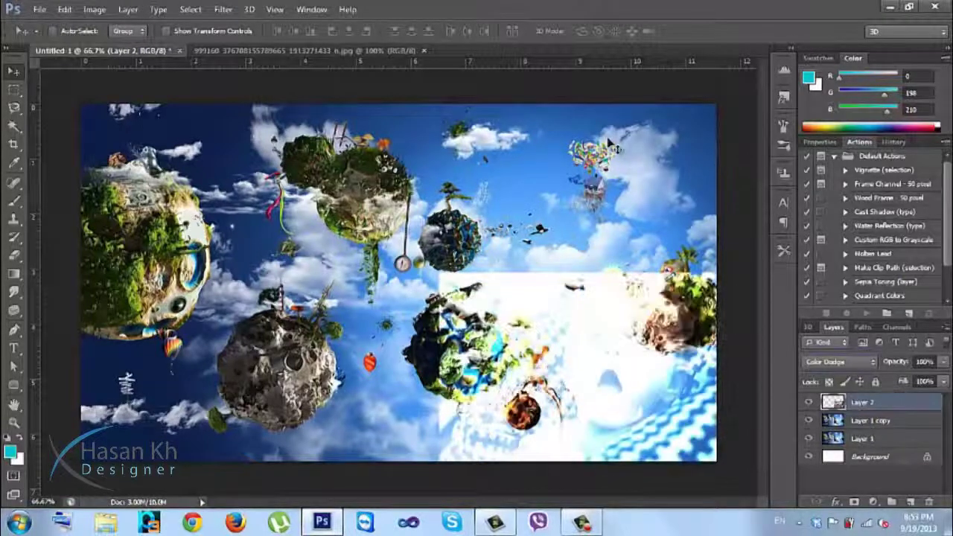
key(shift+minus)
key(shift+minus)
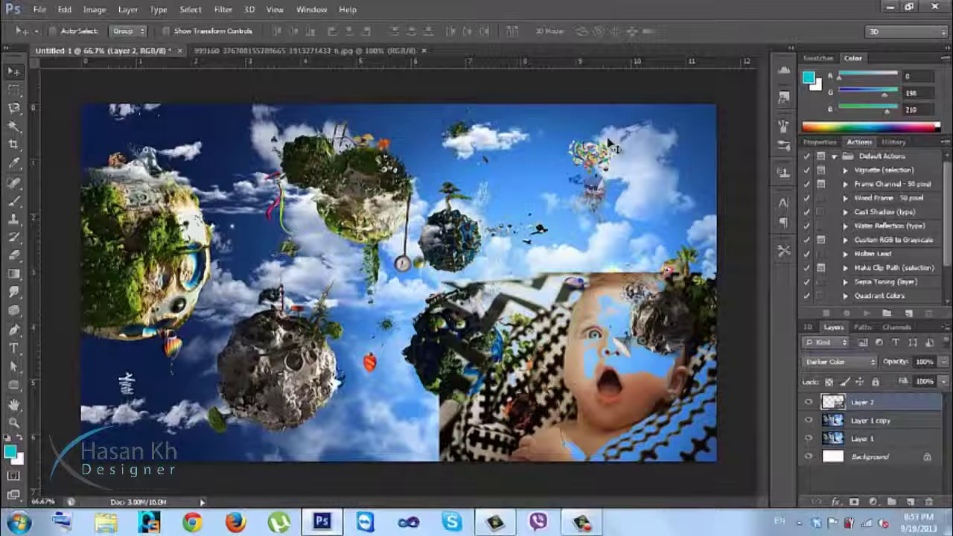
key(shift+minus)
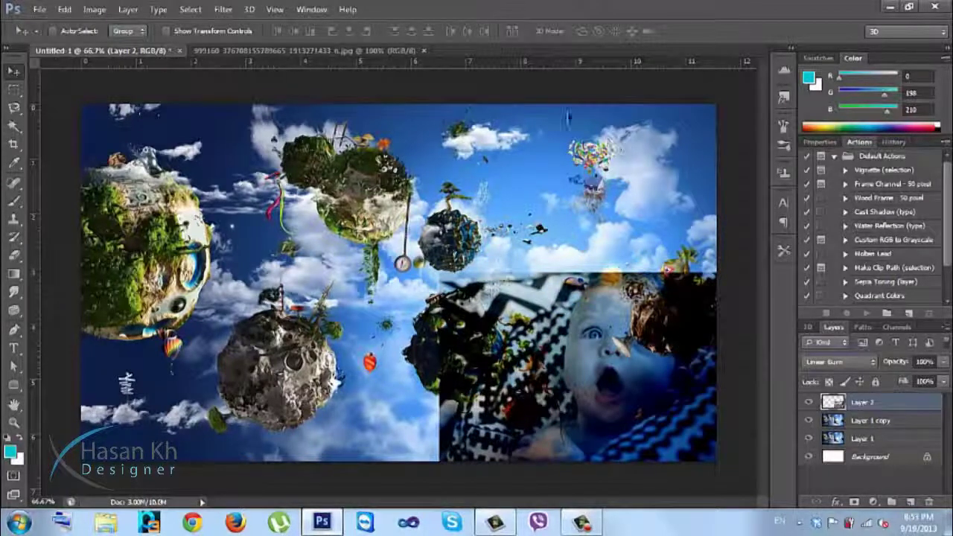
Step: Move the baby photo layer to the canvas's upper-right corner and return its blend mode to Normal
drag(548, 348, 546, 174)
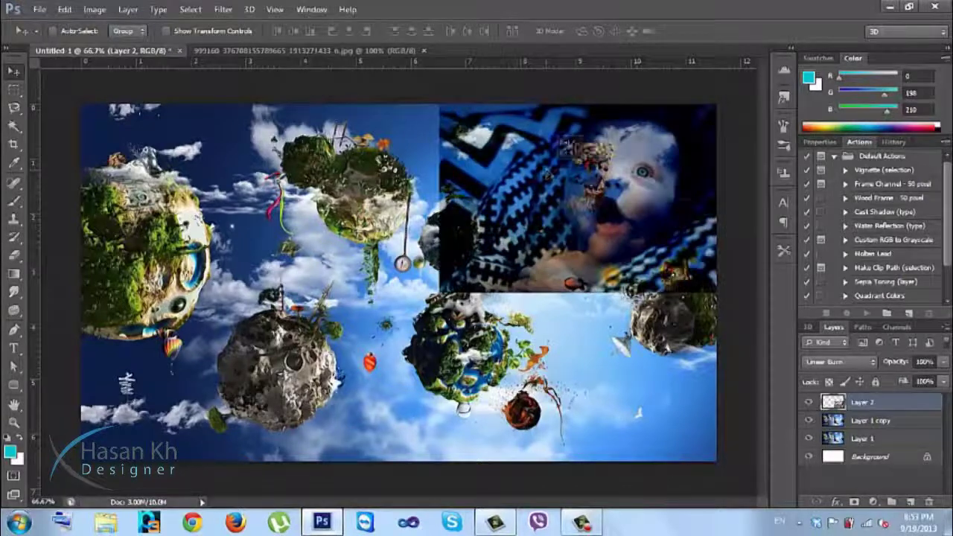
click(856, 362)
click(857, 367)
scroll(858, 371, up, 20)
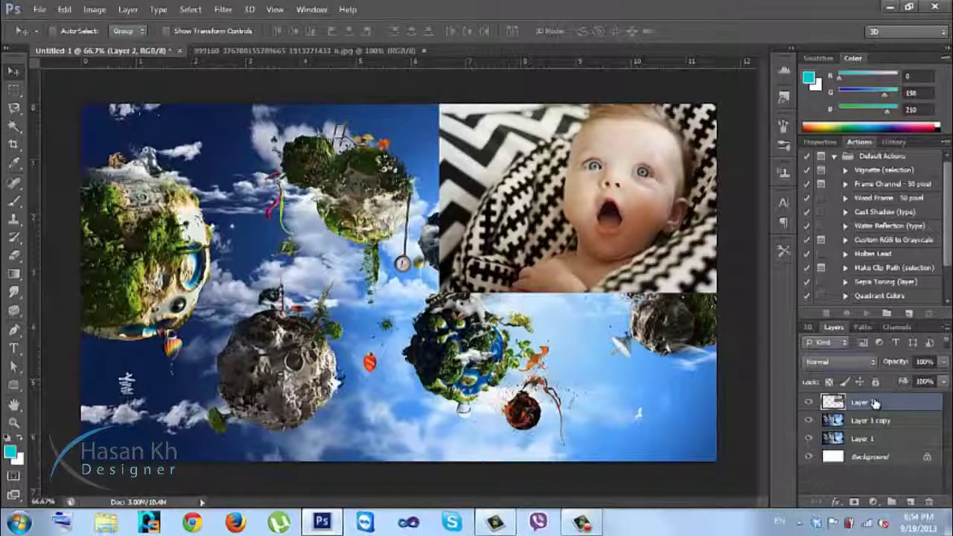
Step: Delete Layer 2, Layer 1 copy and Layer 1 from Untitled-1, and close the baby photo document
drag(879, 402, 932, 500)
drag(903, 409, 931, 503)
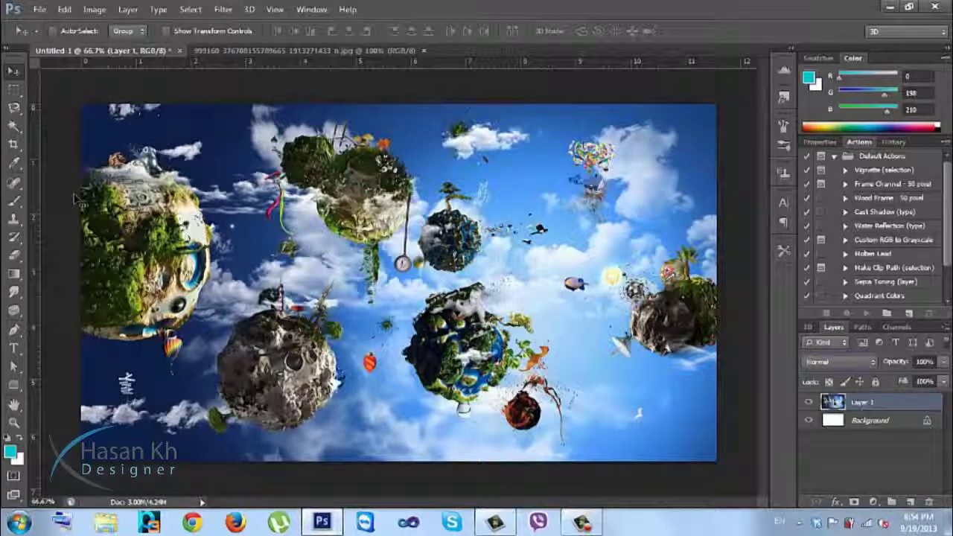
drag(888, 402, 931, 502)
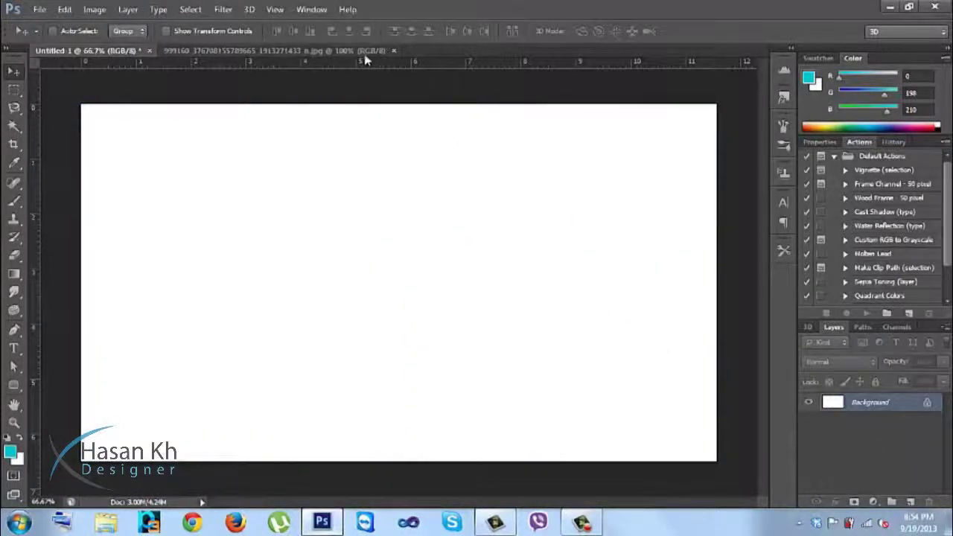
click(388, 53)
click(393, 50)
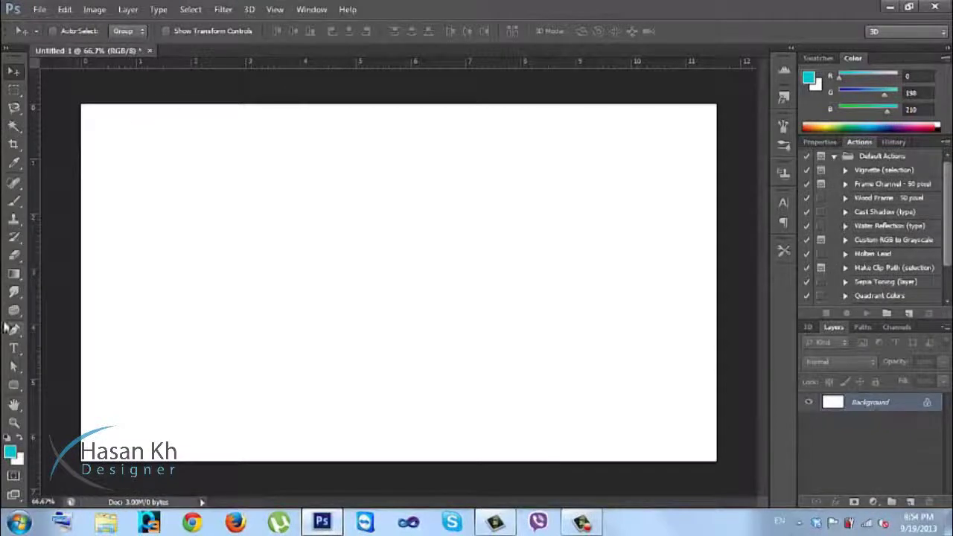
Step: Switch to the Brush tool and reset its presets to the default brushes
click(13, 201)
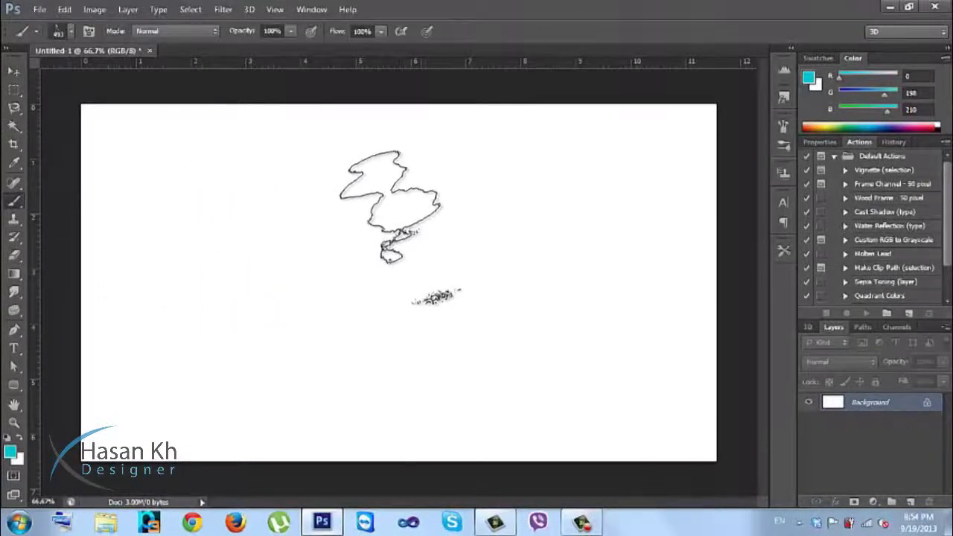
right_click(431, 220)
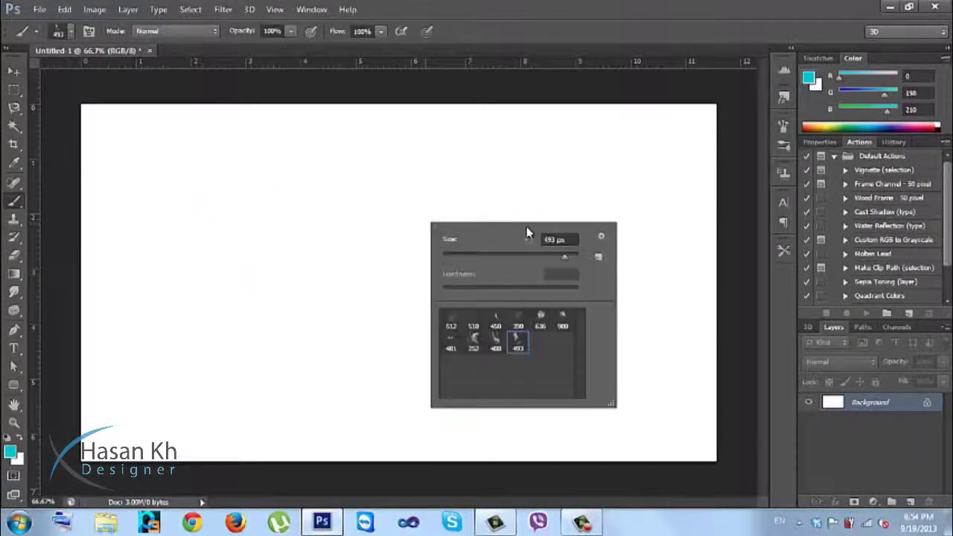
click(608, 236)
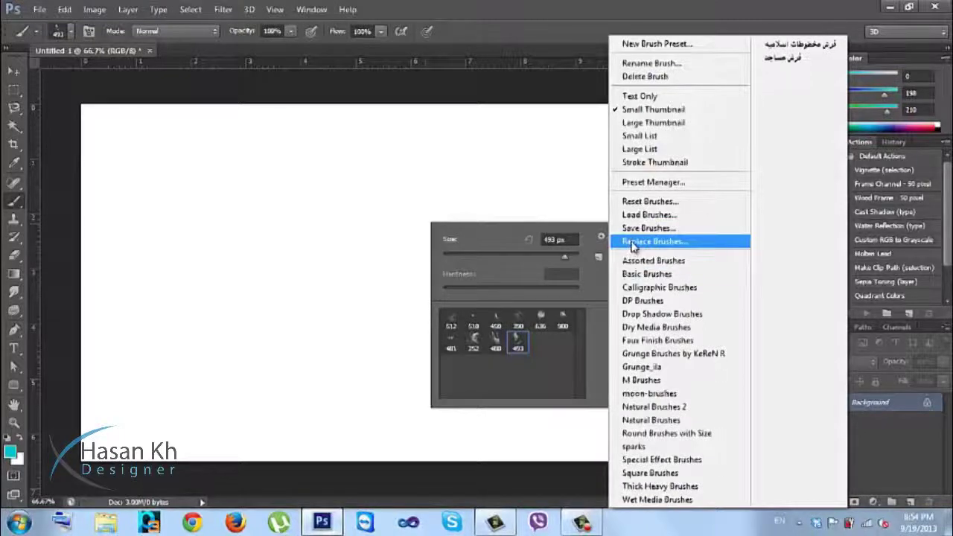
click(650, 201)
click(414, 204)
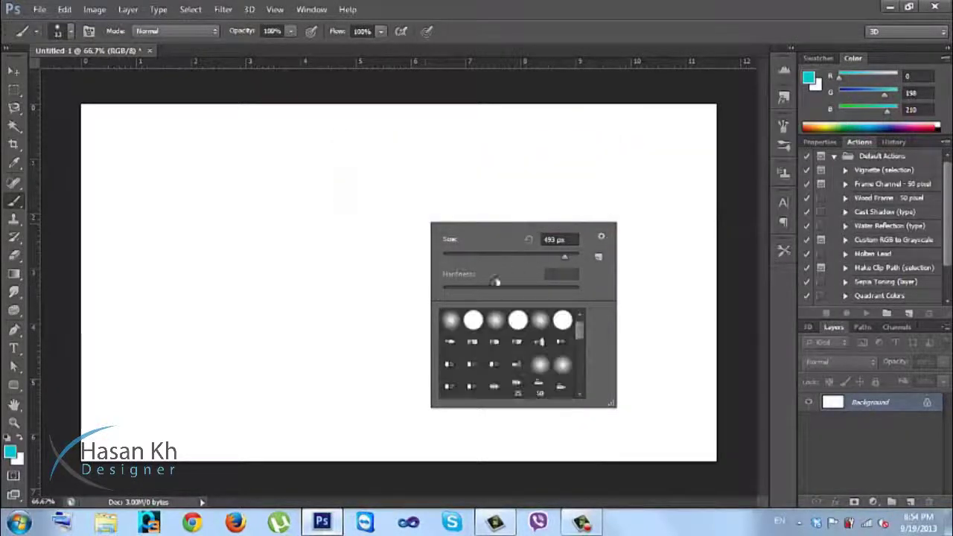
Step: Paint a looping cyan stroke on the Background with a 13 px soft round brush and undo it
click(495, 320)
mouse_move(304, 189)
mouse_down()
mouse_move(354, 235)
mouse_move(384, 290)
mouse_up()
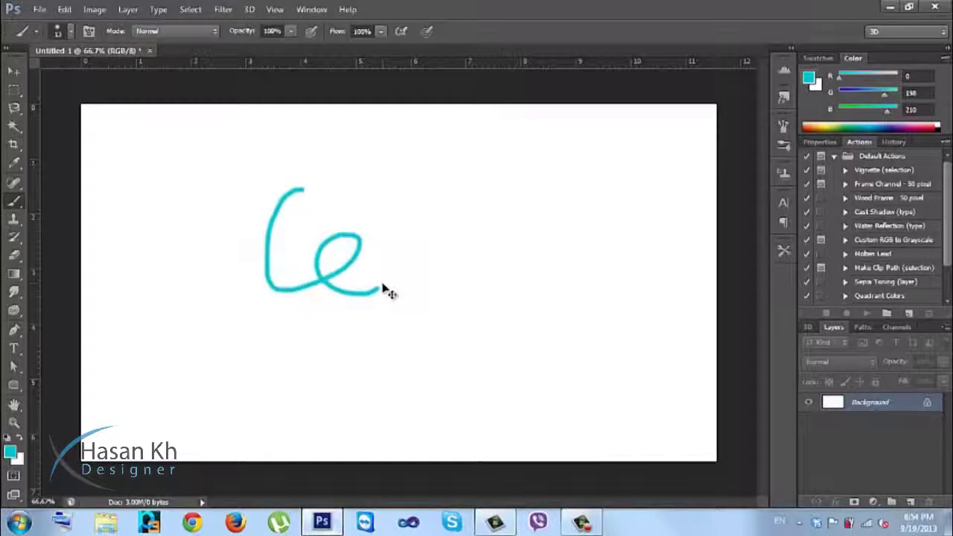
key(ctrl+z)
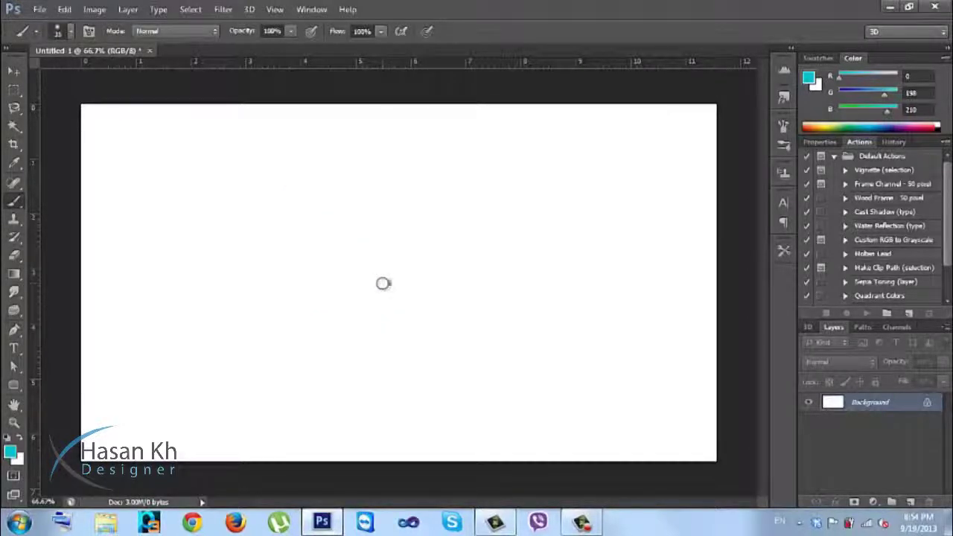
Step: Replace the current brushes with the moon-brushes set, choose the full moon brush and set its size to 400 px
right_click(383, 284)
click(559, 298)
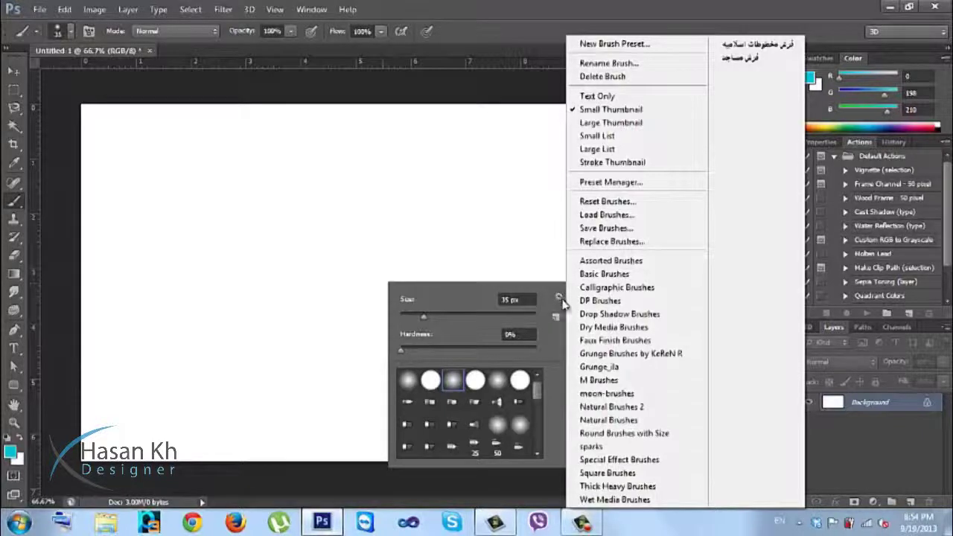
click(605, 393)
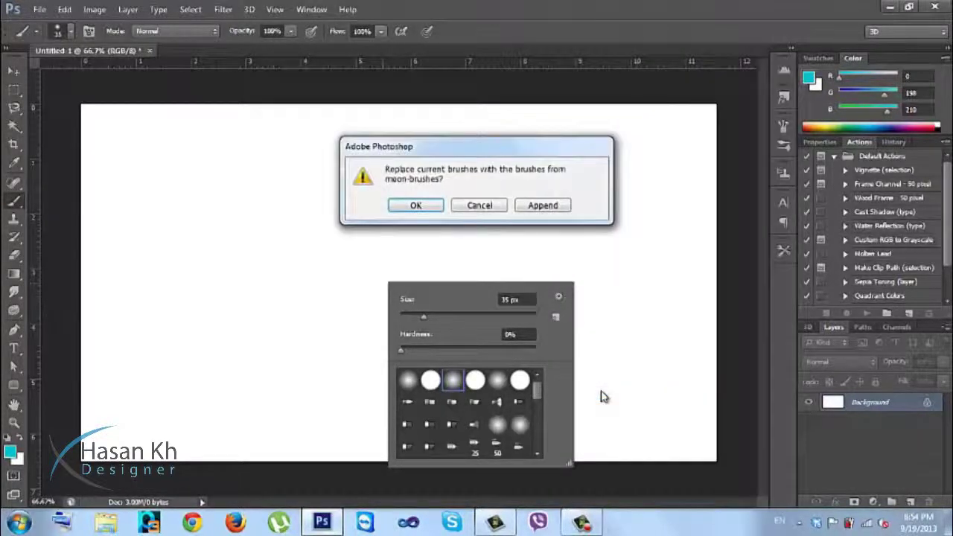
click(431, 206)
click(453, 378)
double_click(430, 378)
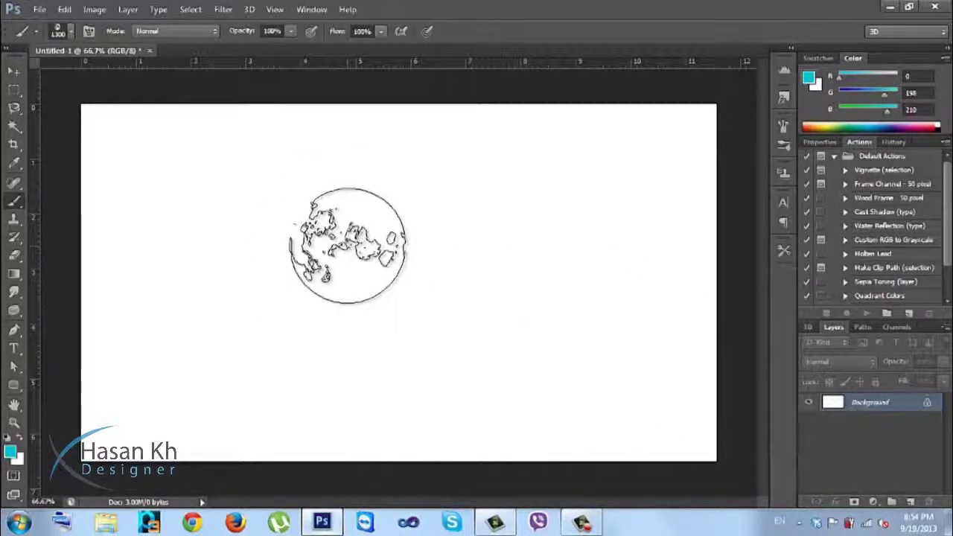
key(bracketright)
key(bracketright)
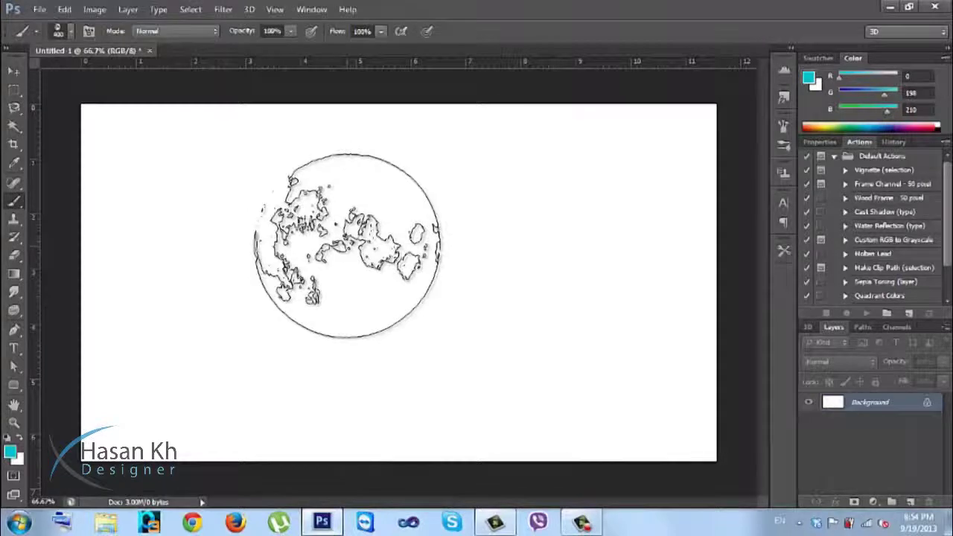
Step: Stamp a cyan moon near the canvas centre, undo it, and reset the foreground colour to black
click(374, 283)
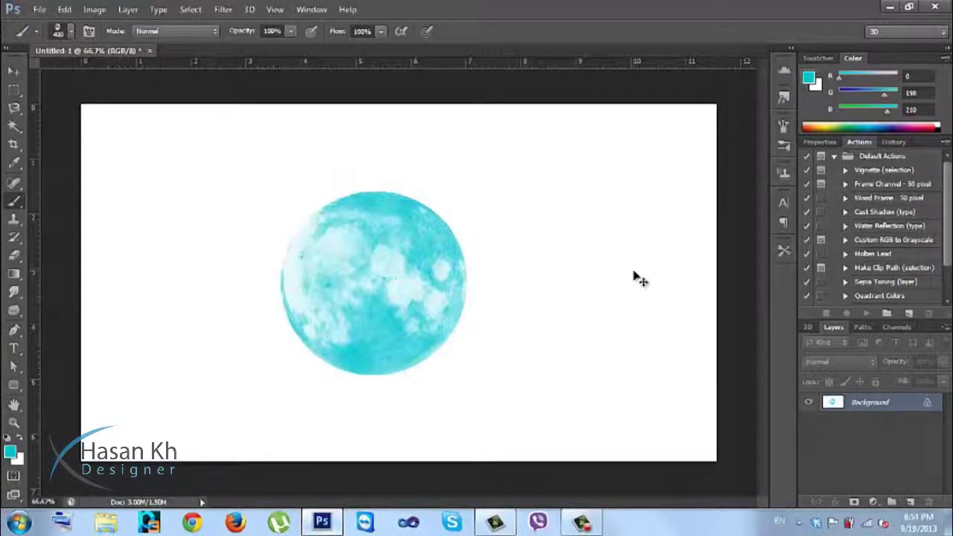
key(ctrl+z)
click(9, 439)
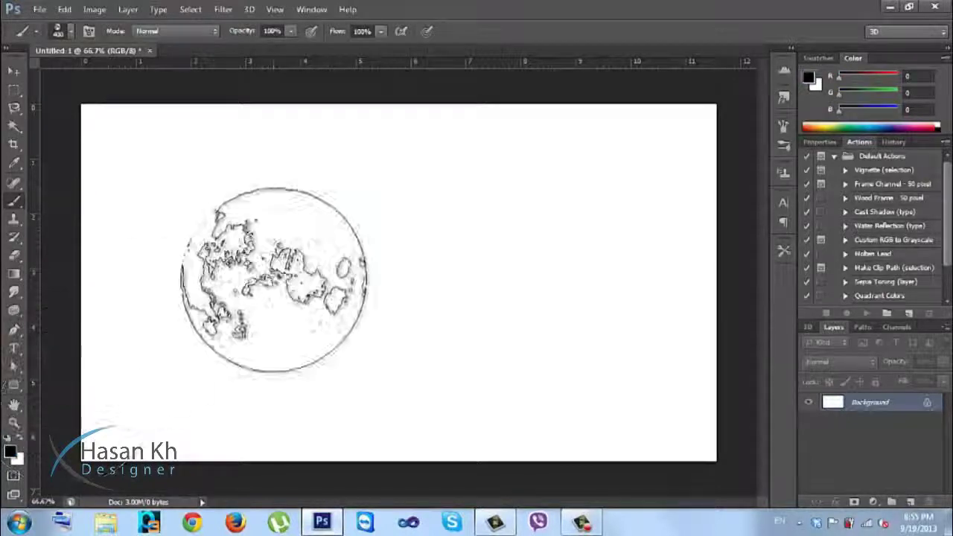
Step: Stamp a black moon on the Background and undo it, and add a new layer filled with black
click(273, 280)
key(ctrl+z)
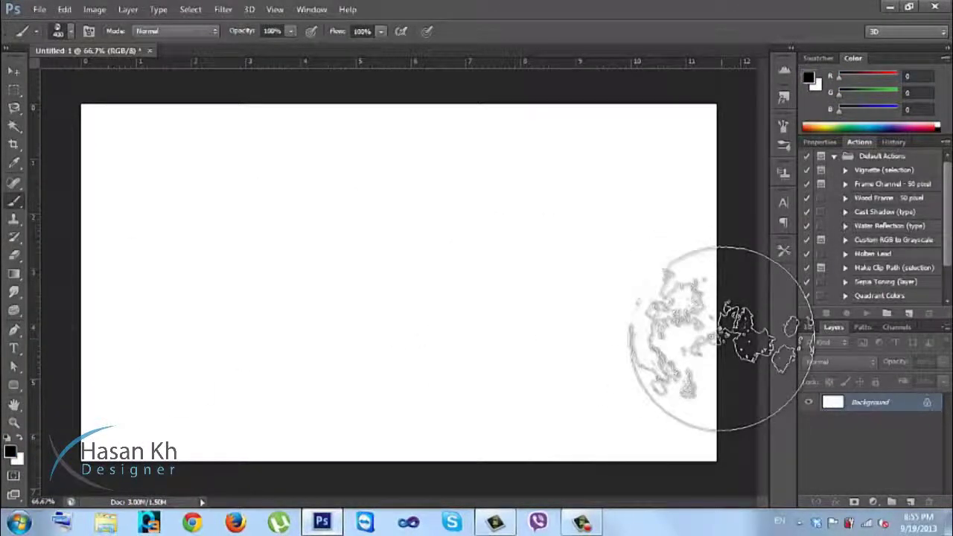
click(910, 502)
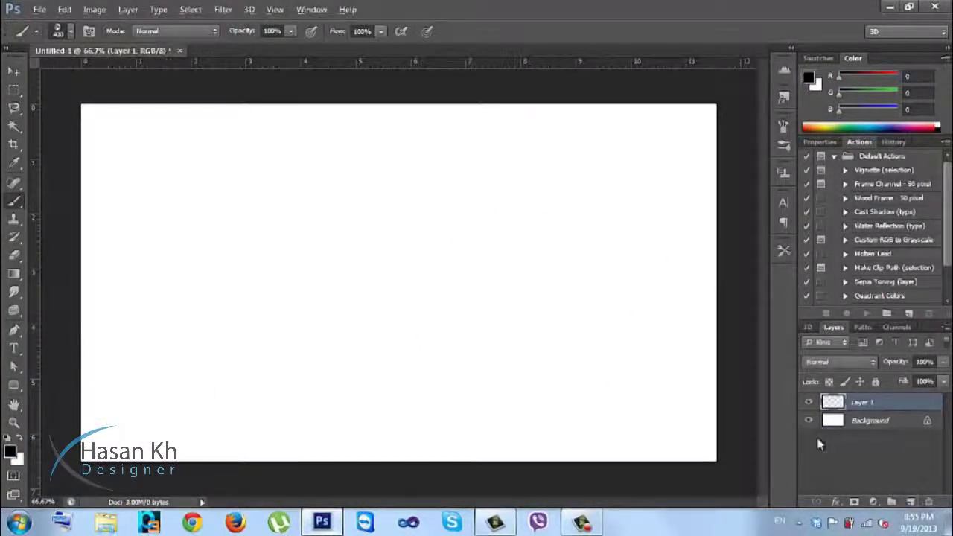
key(alt+BackSpace)
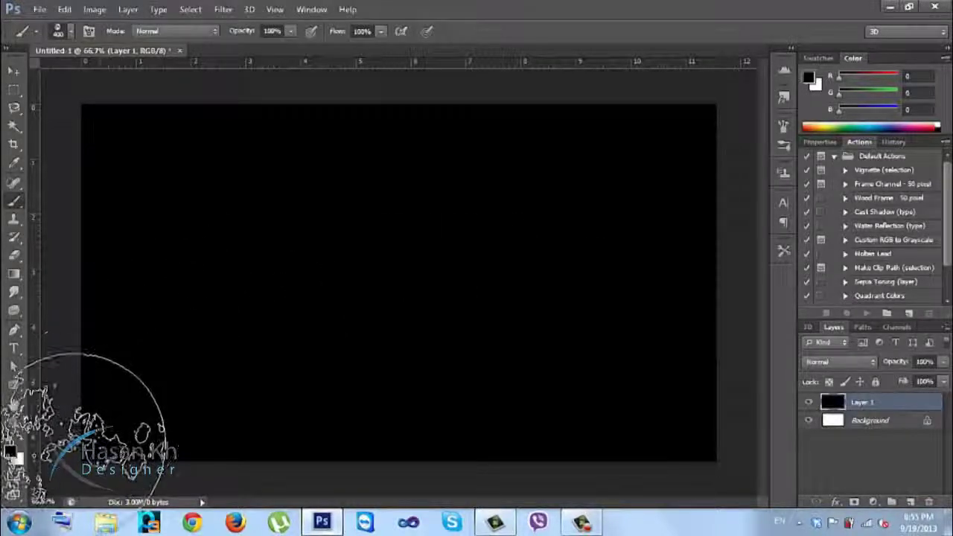
Step: Switch the foreground colour to white and stamp the full moon on the black layer, undoing a first try and placing it in the right half
click(20, 444)
click(294, 301)
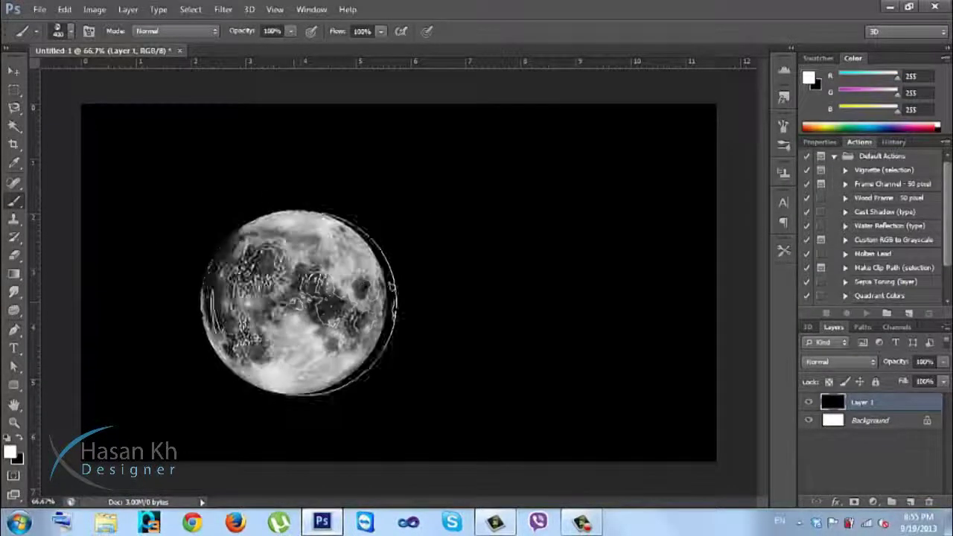
key(ctrl+z)
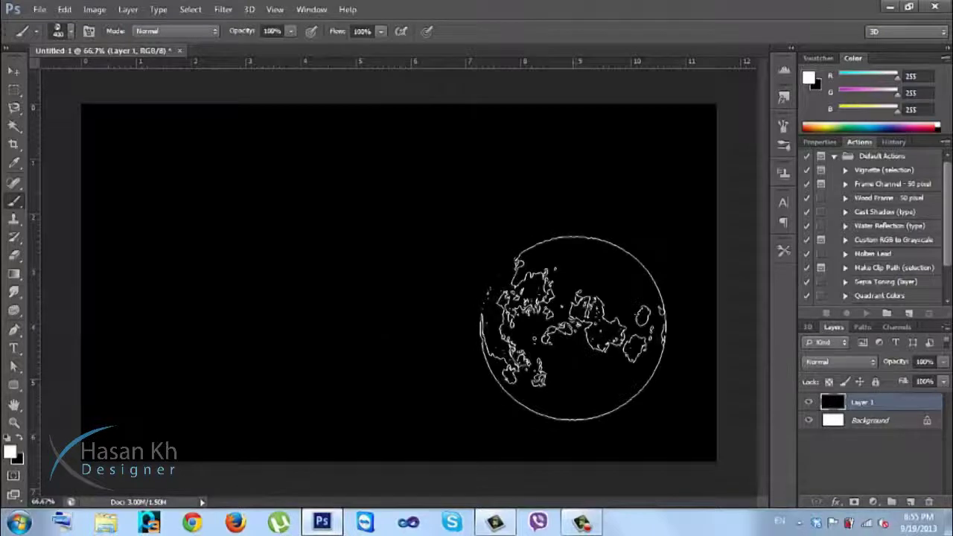
click(573, 327)
Step: Choose the 1192 px crescent moon brush, undo an oversized stamp, reduce the brush to 500 px and stamp it in the canvas's left half
right_click(579, 328)
click(689, 420)
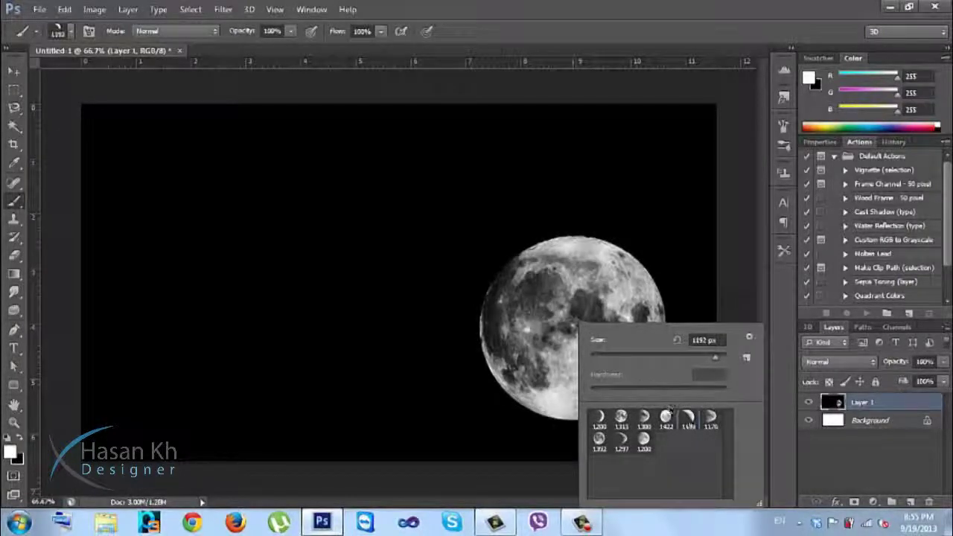
key(Return)
click(306, 275)
key(ctrl+z)
key(bracketleft)
key(bracketleft)
key(bracketleft)
key(bracketleft)
key(bracketleft)
key(bracketleft)
key(bracketleft)
click(306, 290)
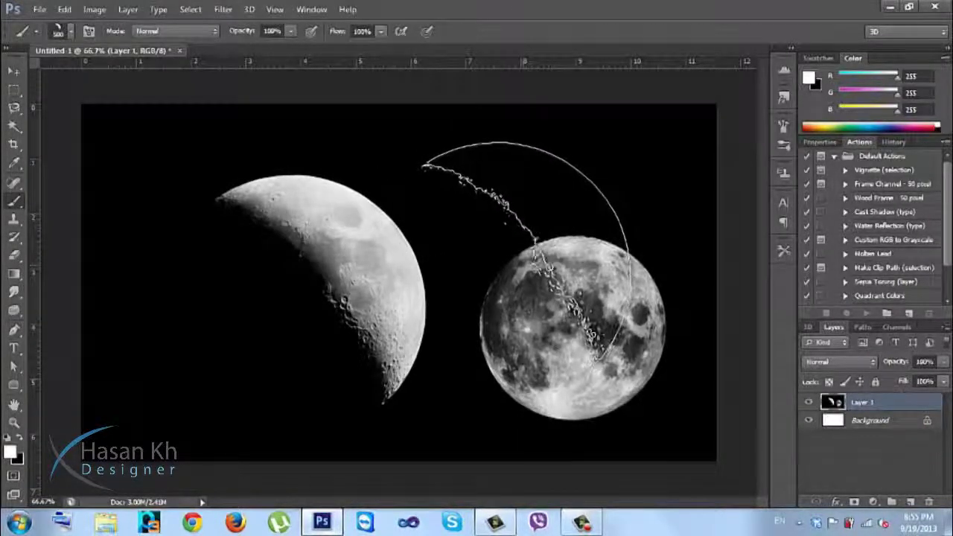
Step: Undo the moon stamps on the black layer and quit Photoshop without saving the document
key(ctrl+z)
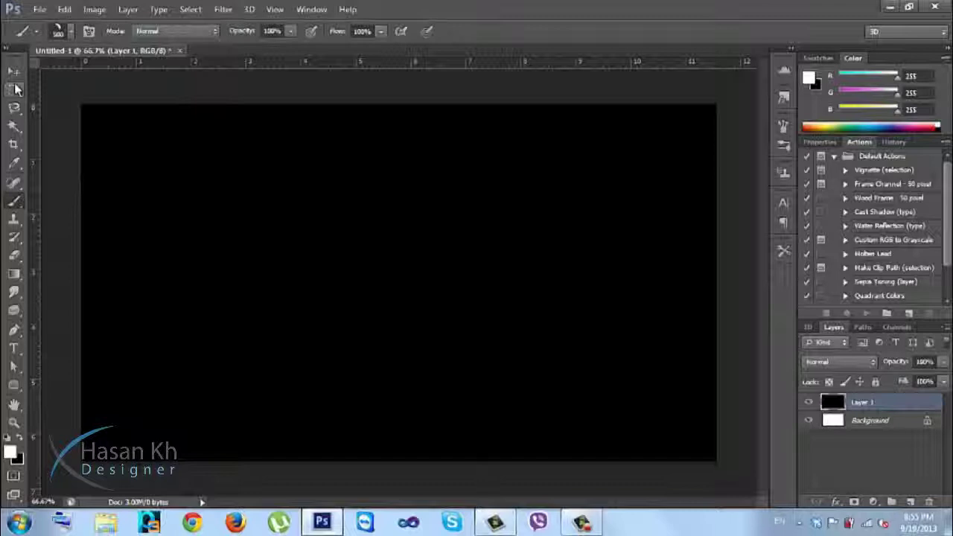
click(16, 71)
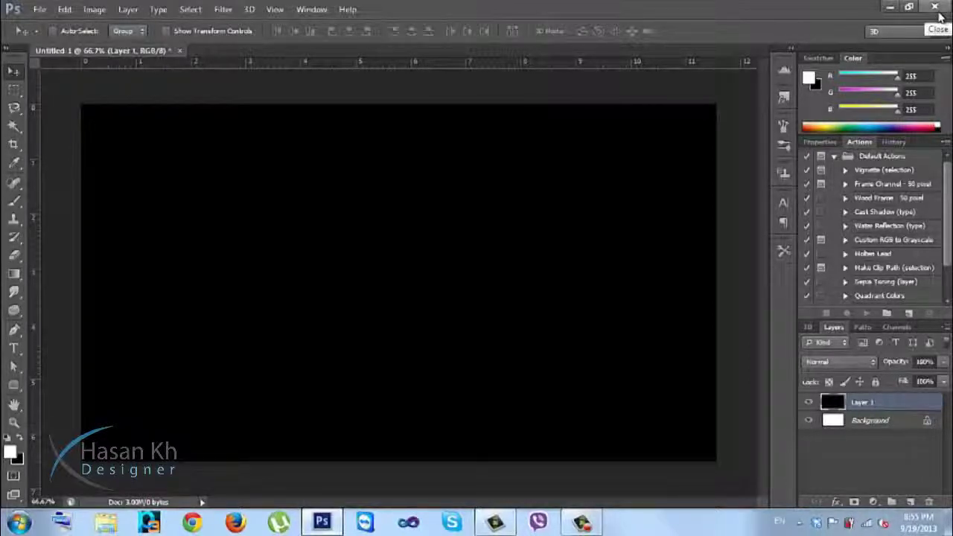
click(936, 9)
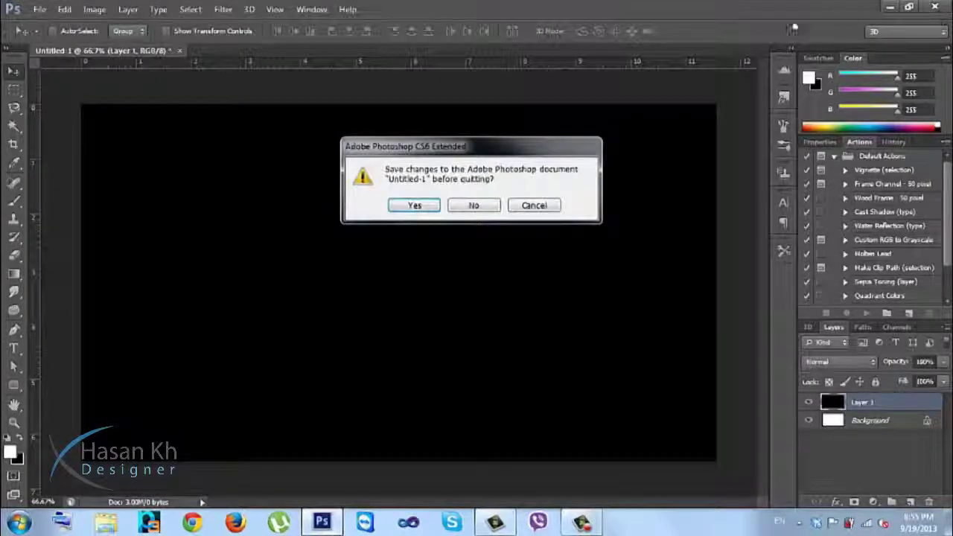
click(476, 206)
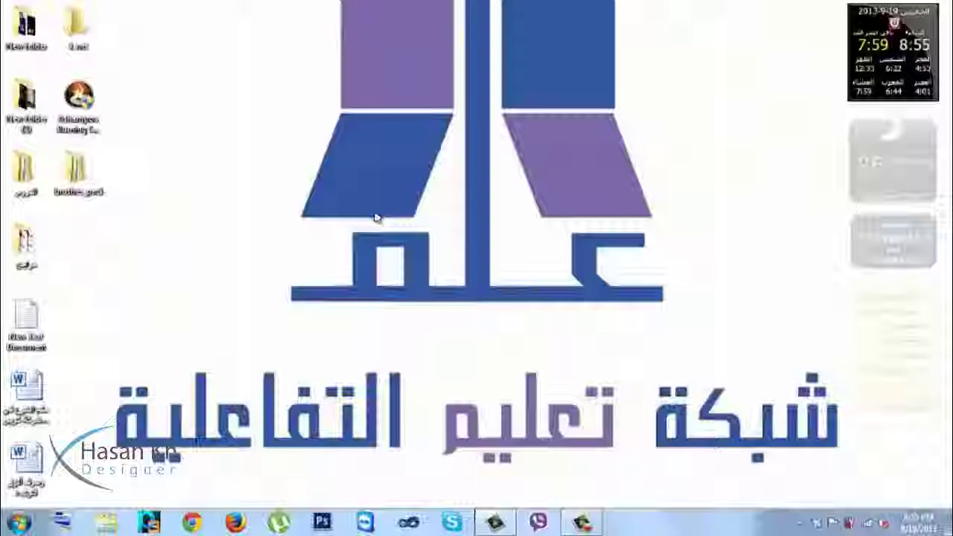
Step: Open the brushes_pack folder on the desktop and copy the br_240709-2 brush file from its br_240709_2 subfolder
click(80, 198)
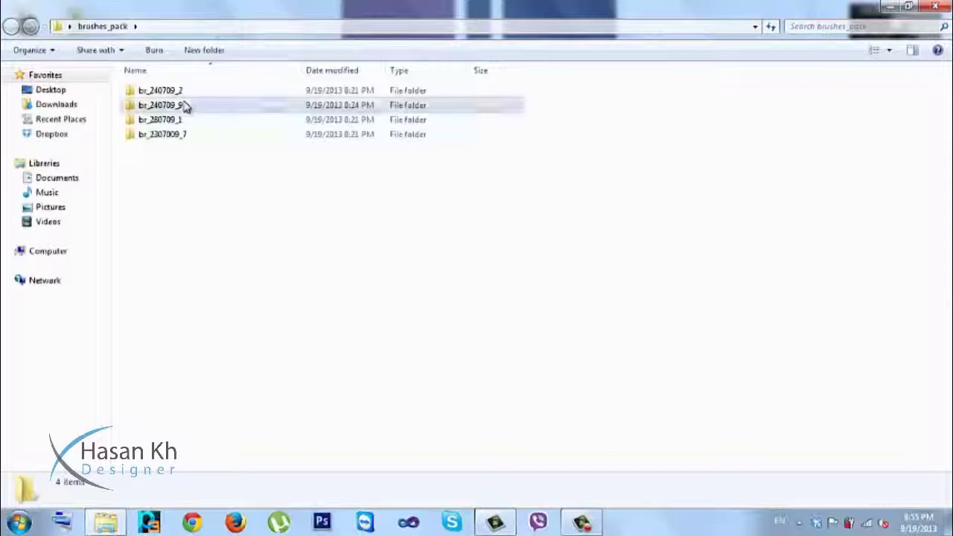
click(186, 106)
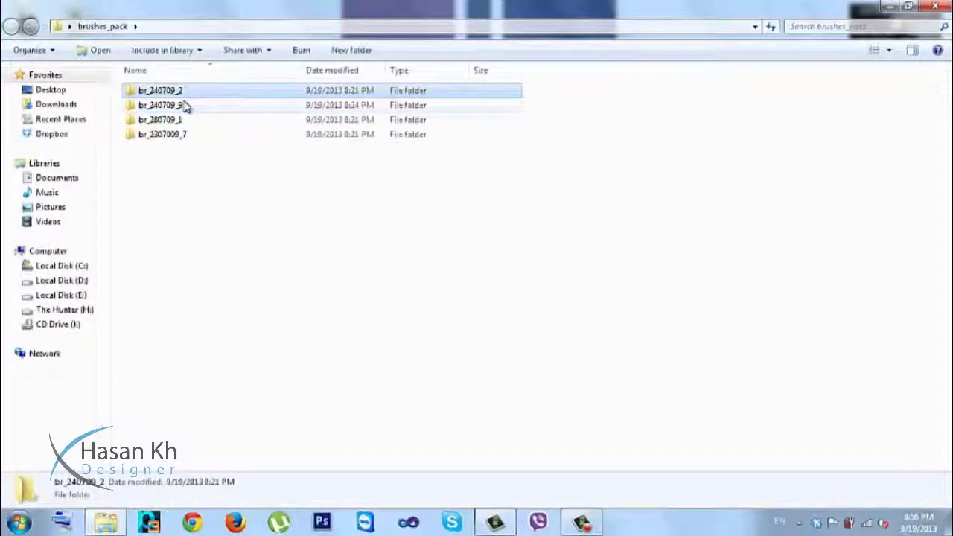
key(Return)
drag(186, 111, 123, 90)
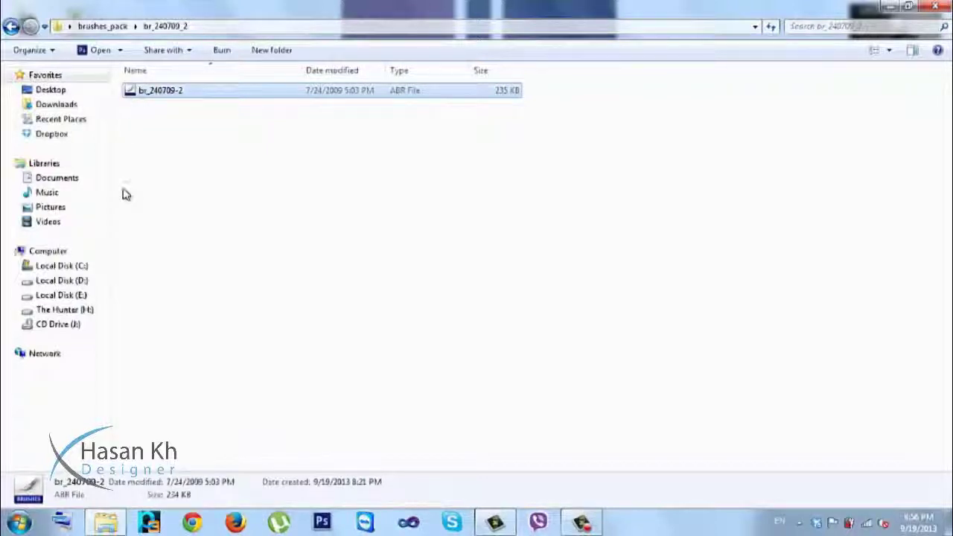
Step: Open the Adobe Photoshop CS6 (64 Bit) installation folder inside Program Files\Adobe on Local Disk (C:)
click(88, 267)
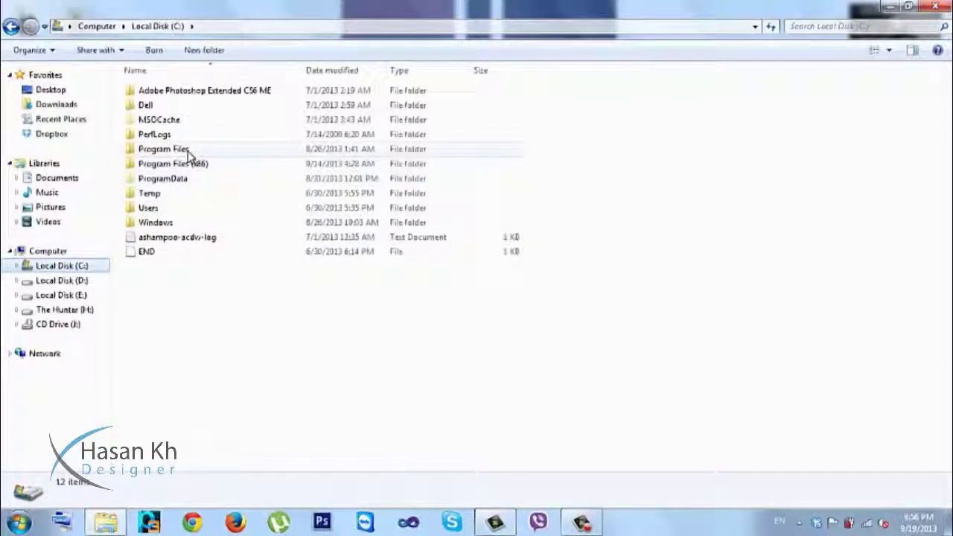
click(189, 156)
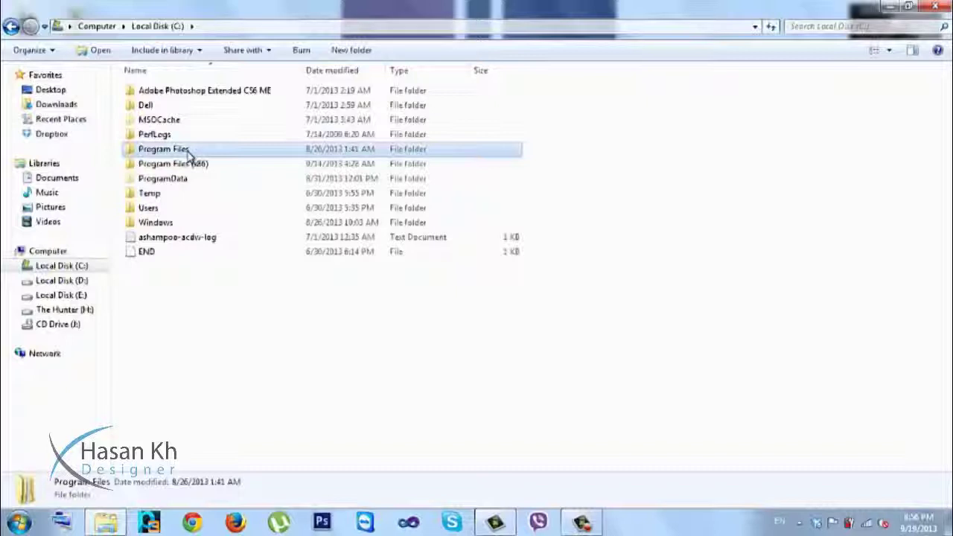
double_click(189, 155)
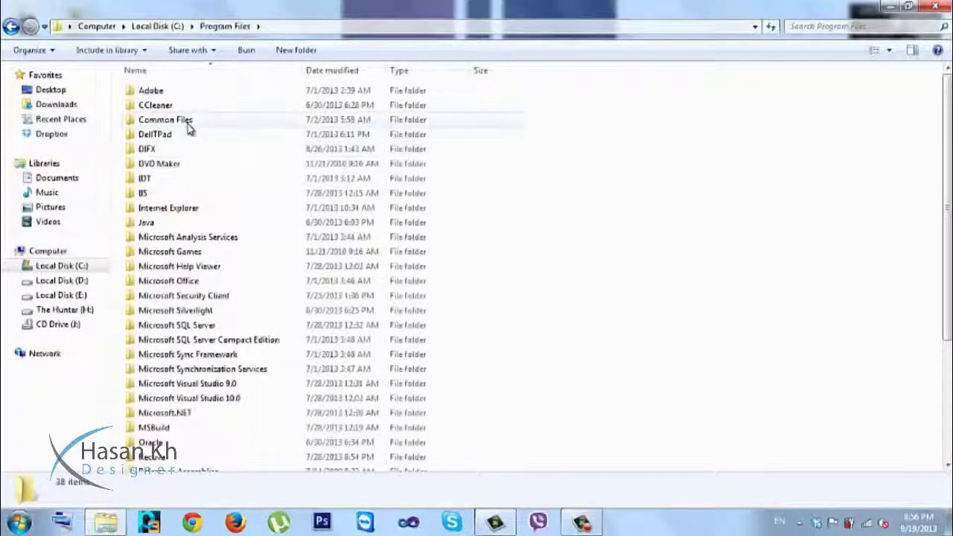
key(BackSpace)
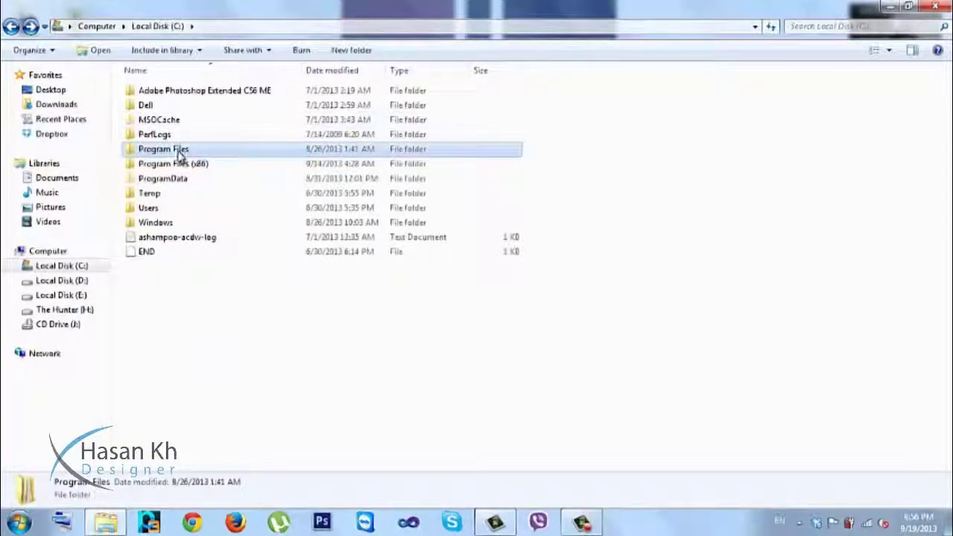
double_click(179, 154)
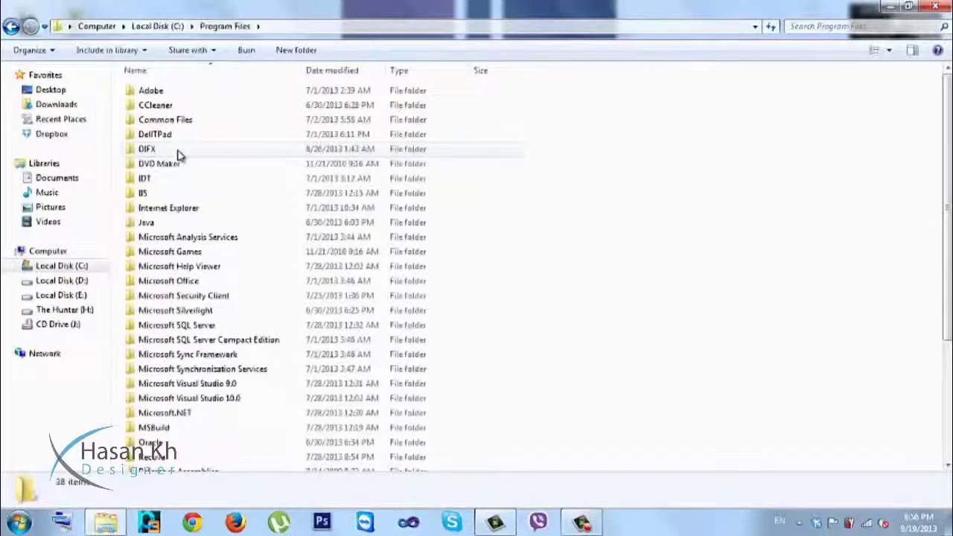
double_click(161, 91)
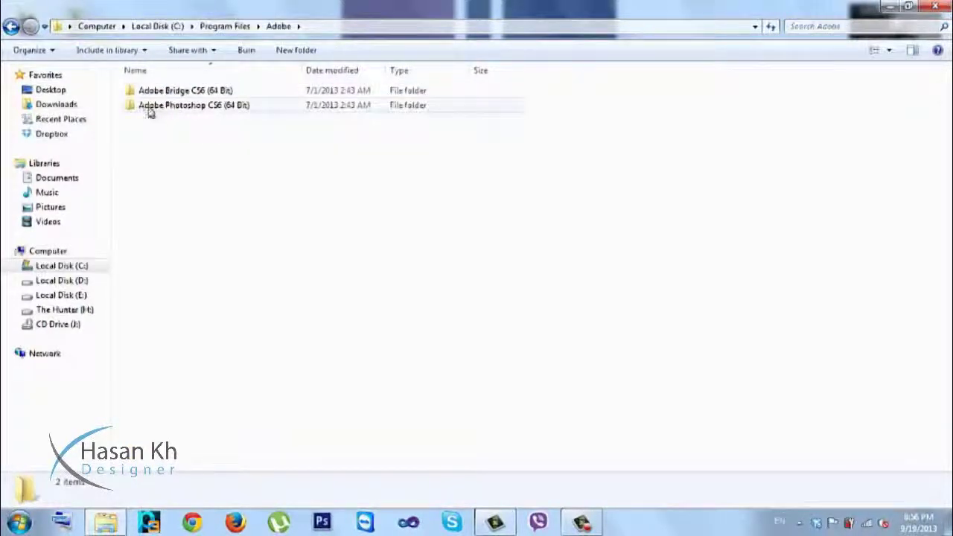
click(158, 108)
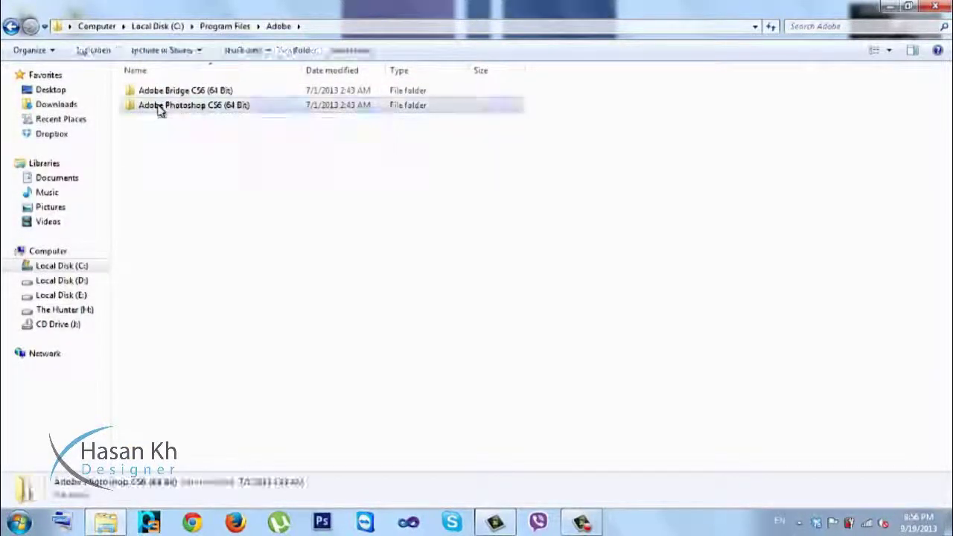
double_click(158, 108)
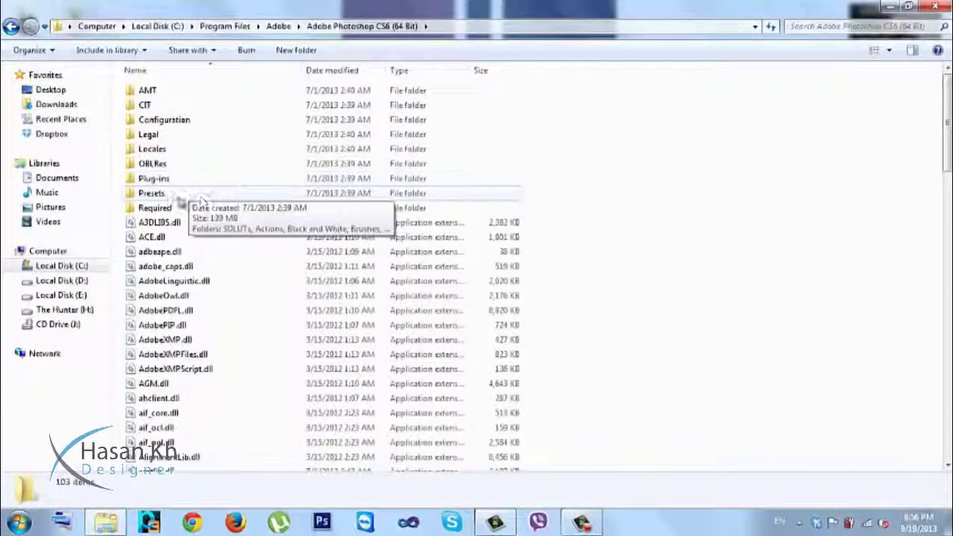
Step: Paste the br_240709-2 brush file into the Presets\Brushes folder, granting administrator permission for the copy
double_click(151, 195)
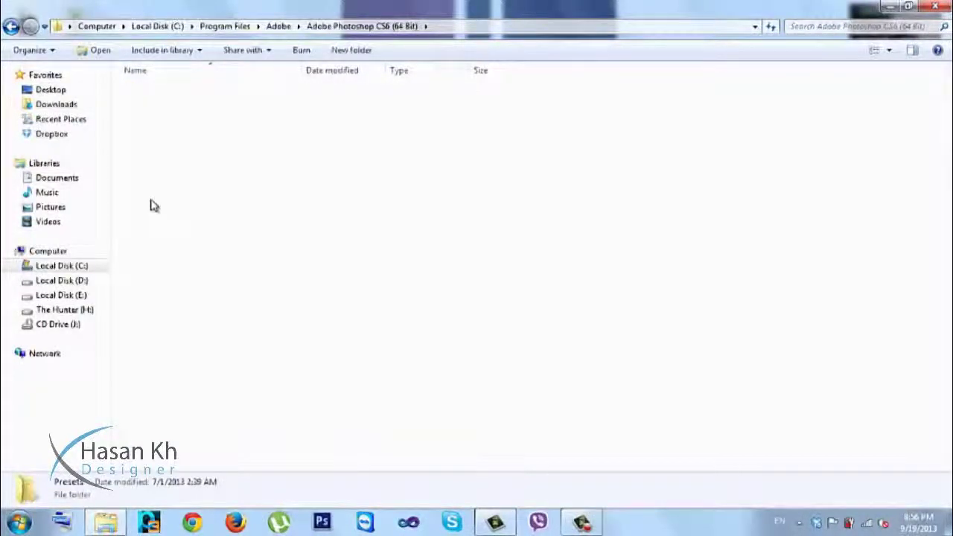
key(Down)
key(Down)
key(Down)
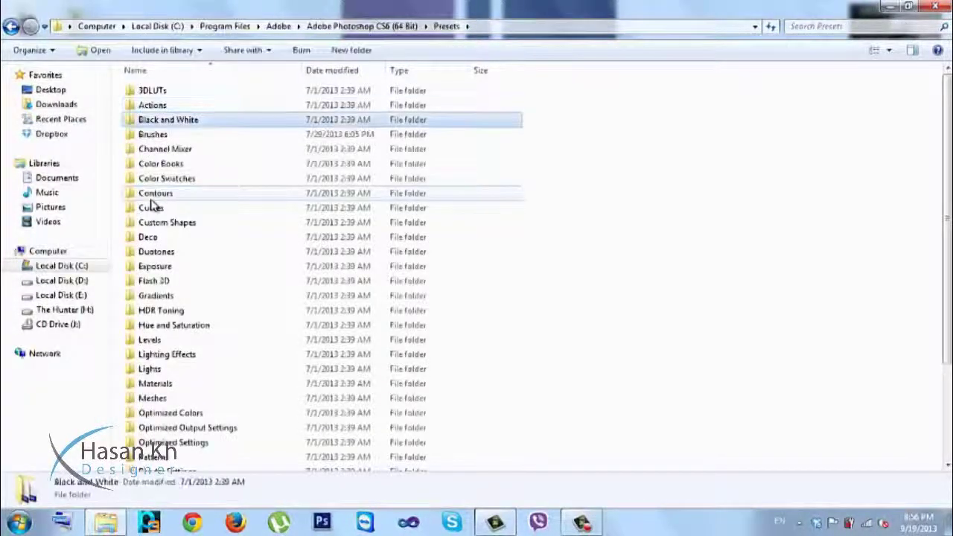
double_click(183, 139)
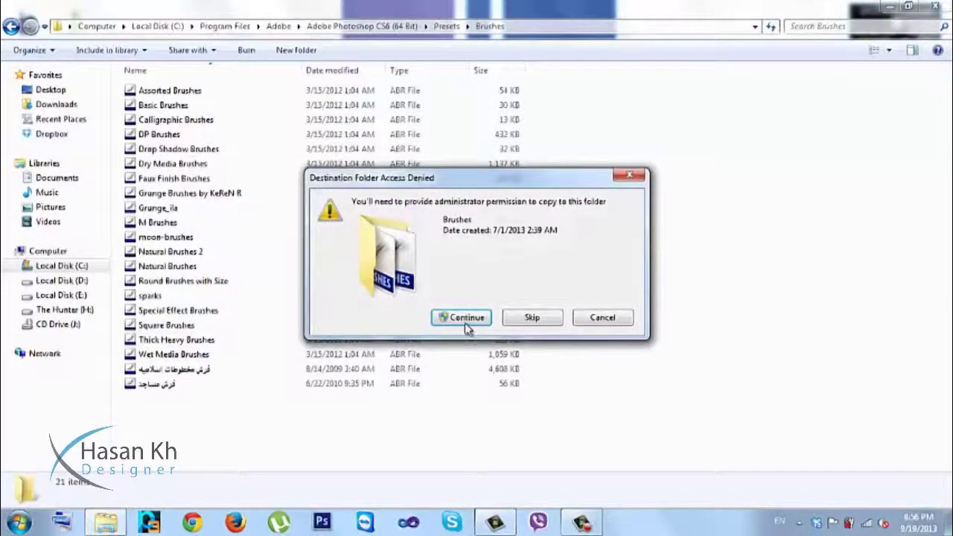
click(465, 318)
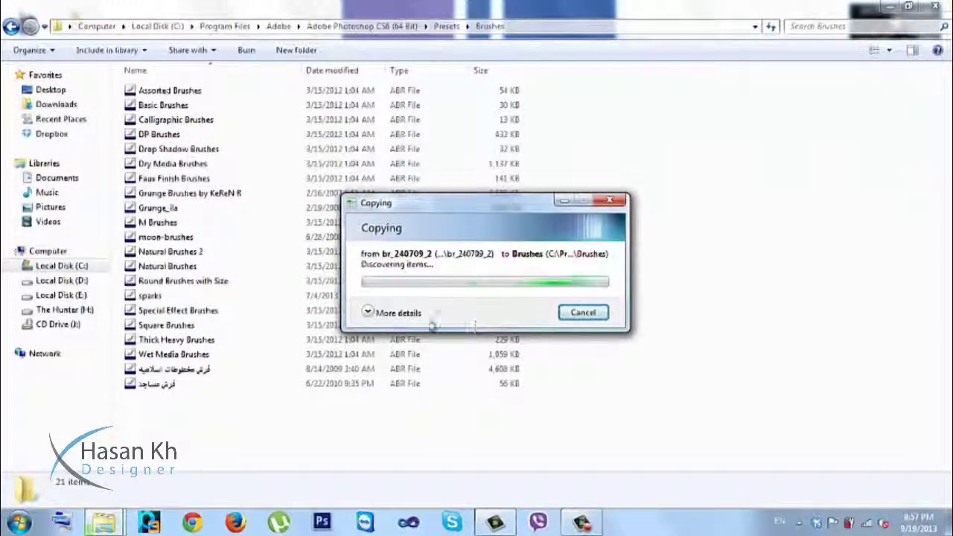
click(379, 313)
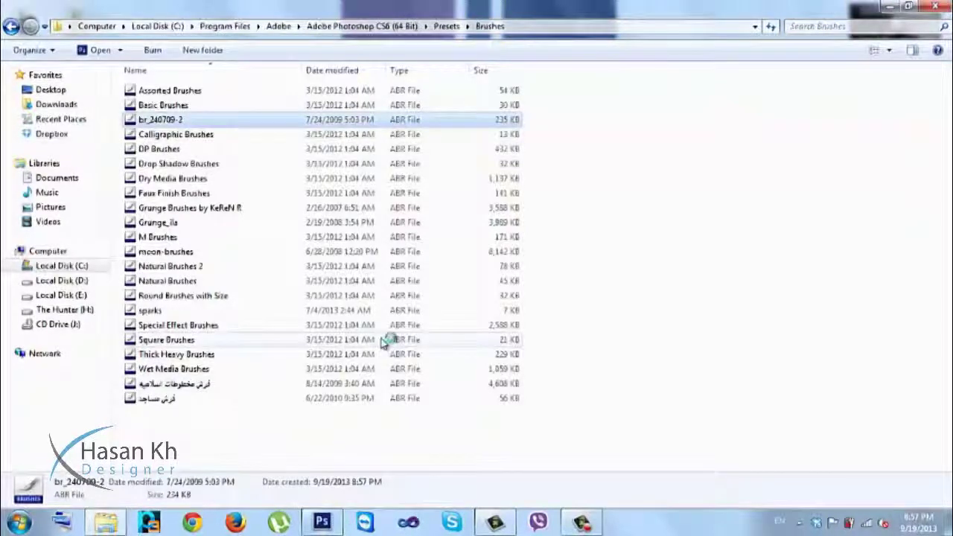
Step: Close the Brushes folder window, switch to Photoshop and create a new 1366 × 768 px document with a white background
click(935, 6)
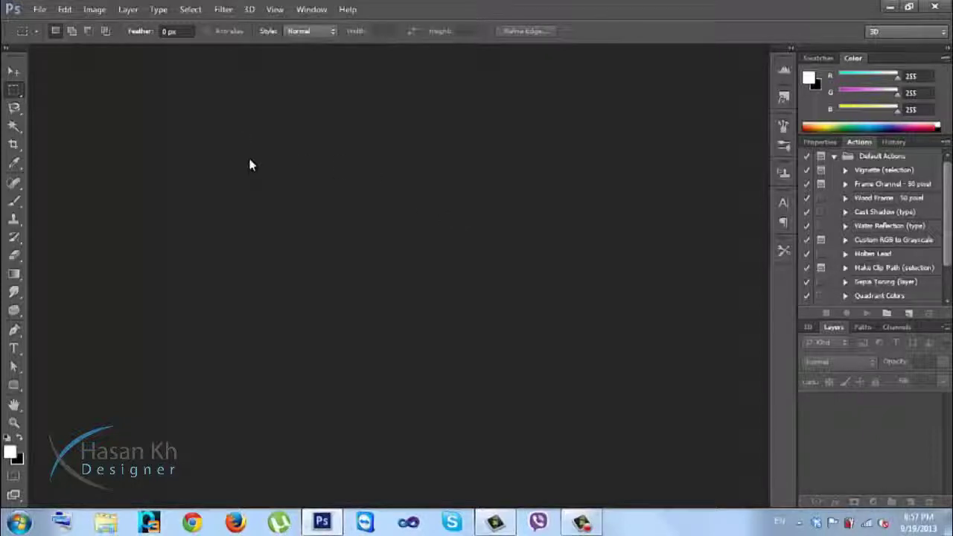
key(ctrl+n)
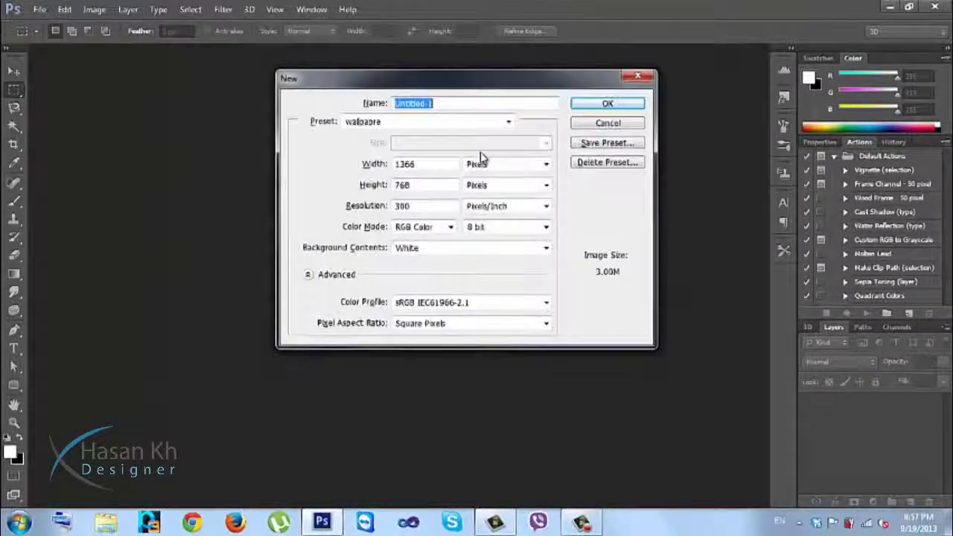
click(606, 104)
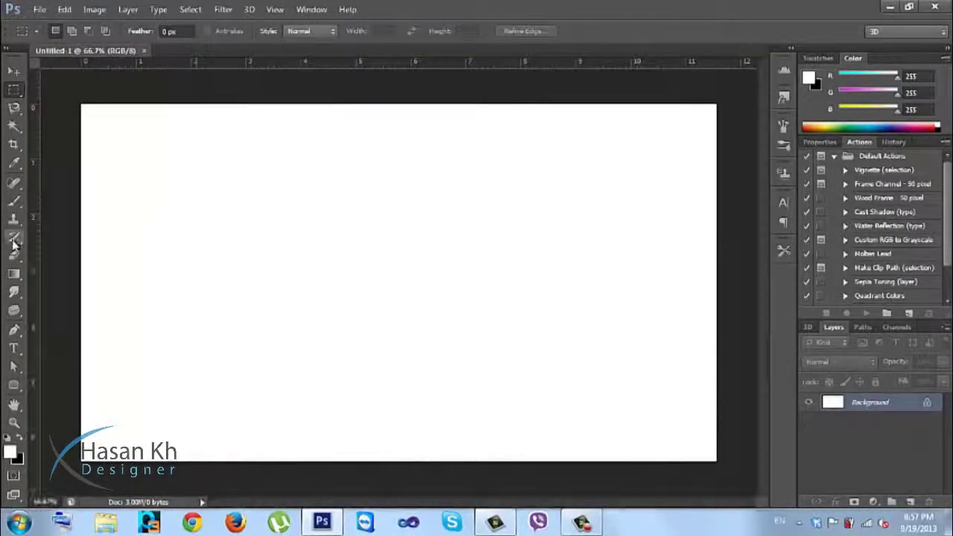
Step: Activate the Brush tool, replace the current brushes with the br_240709-2 set and choose the 268 px brush
click(13, 201)
right_click(298, 216)
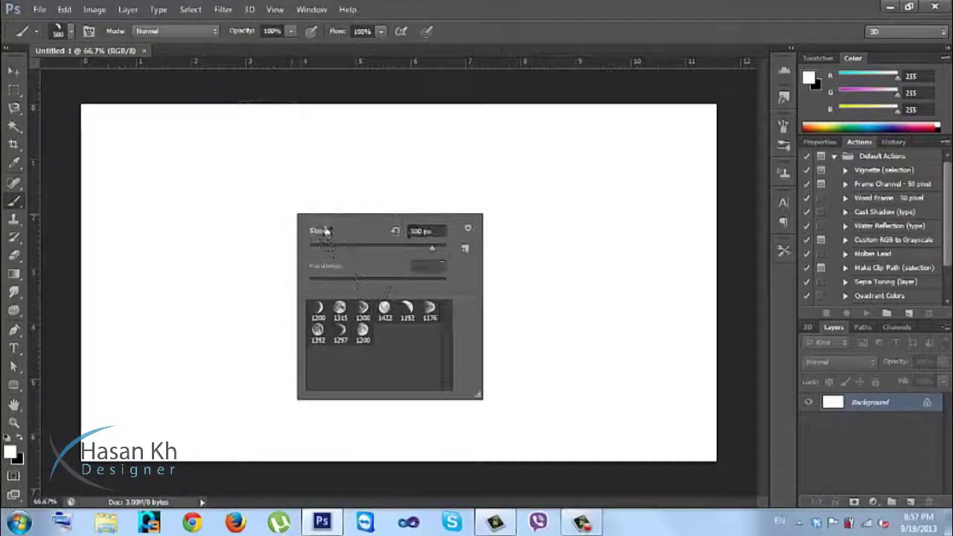
click(465, 231)
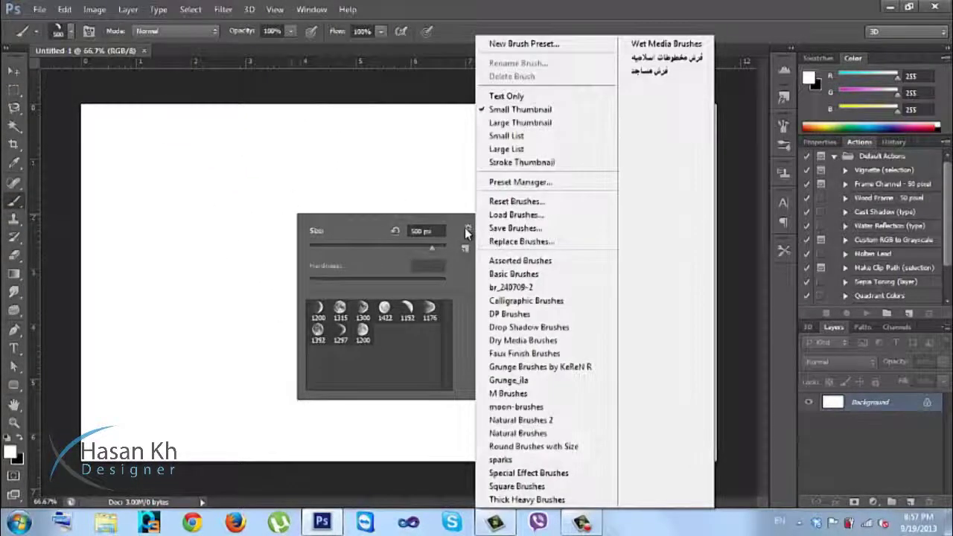
click(498, 290)
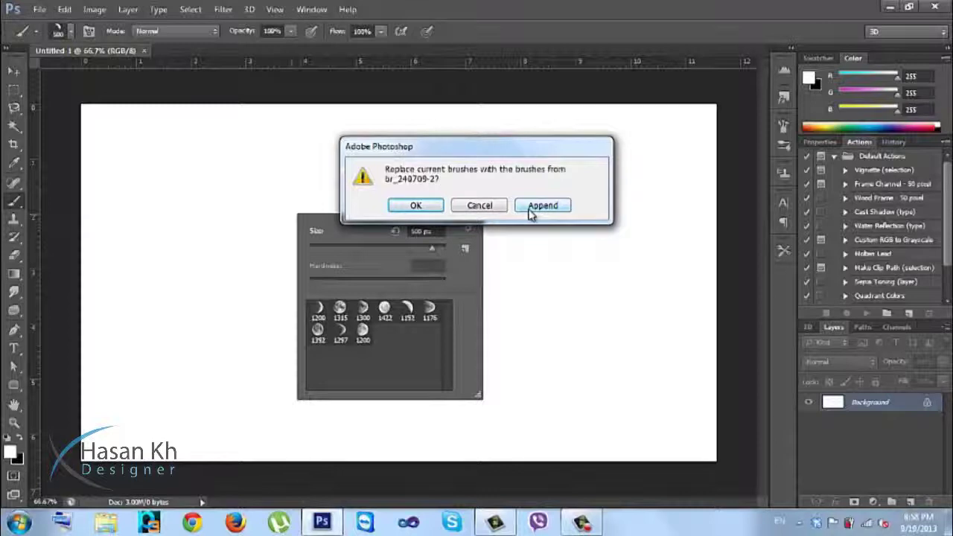
click(416, 205)
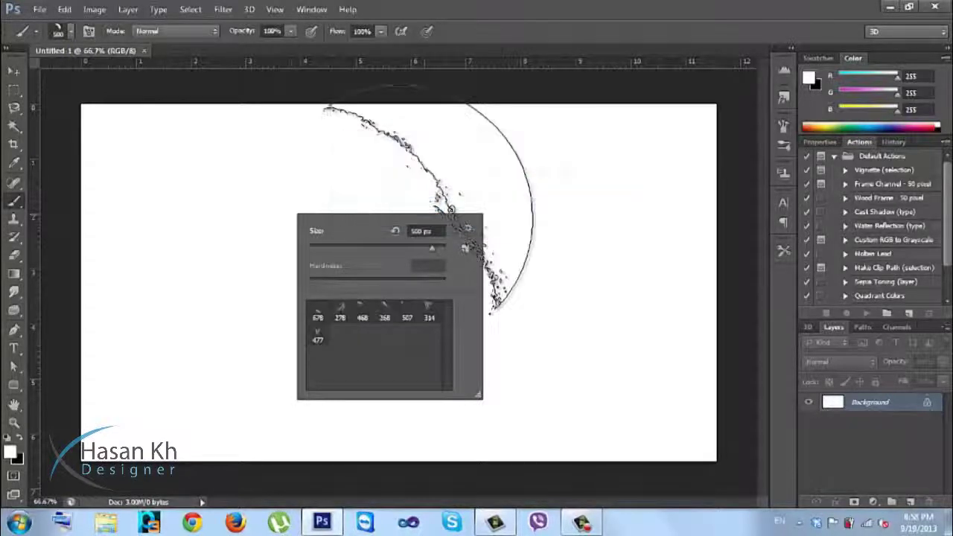
click(386, 309)
key(Return)
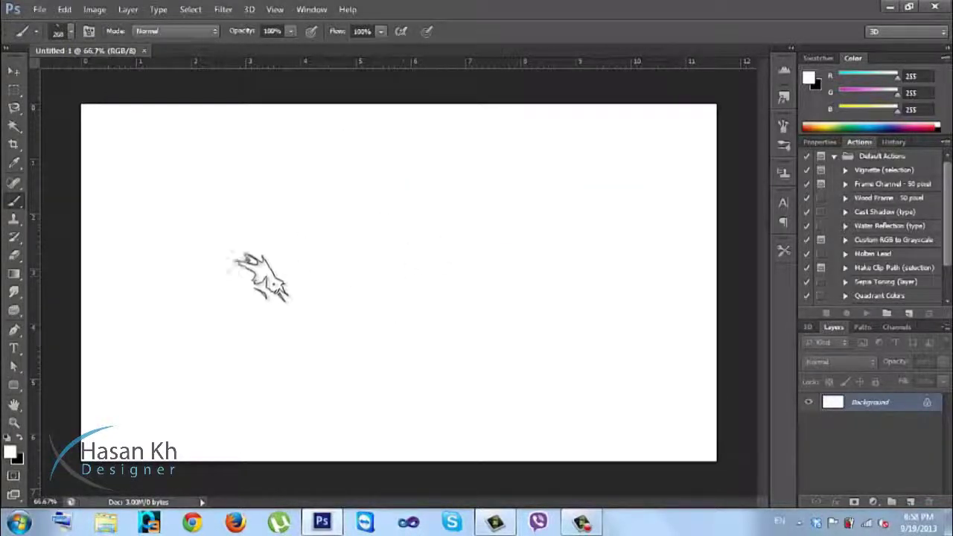
Step: Stamp the enlarged 500 px brush in black on the white canvas and undo the stamp
click(16, 440)
key(bracketright)
key(bracketright)
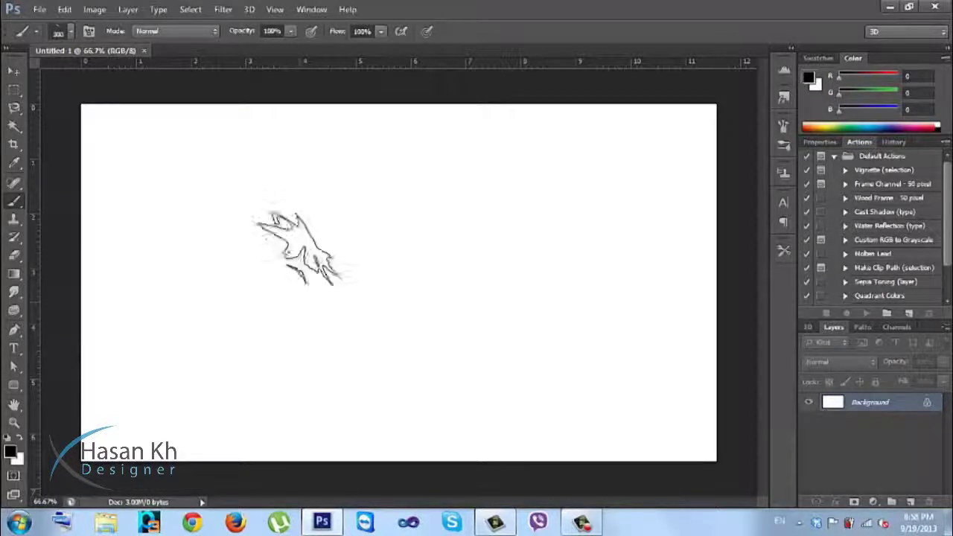
click(488, 220)
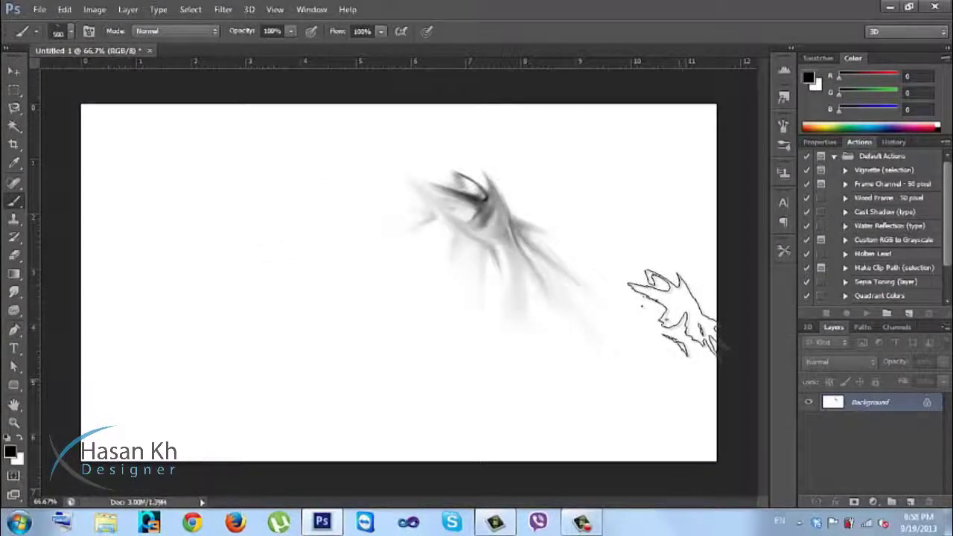
key(ctrl+z)
Step: Choose the 314 px brush, stamp it once in black on the canvas and undo the stamp
right_click(489, 306)
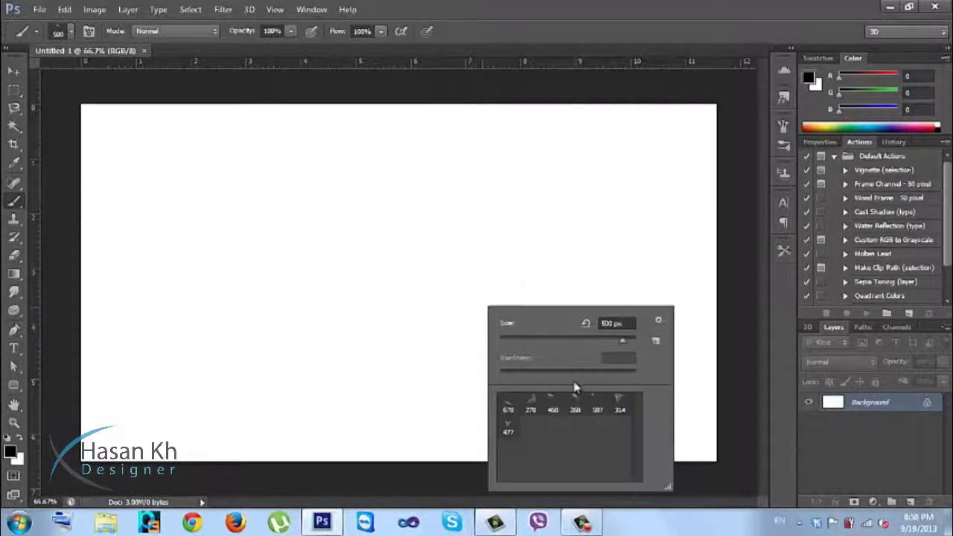
click(619, 409)
click(372, 264)
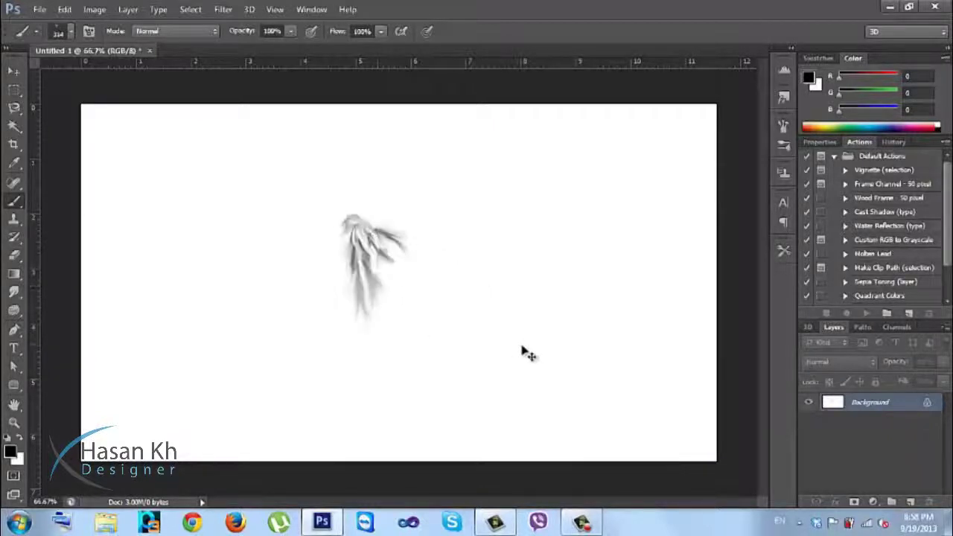
key(ctrl+z)
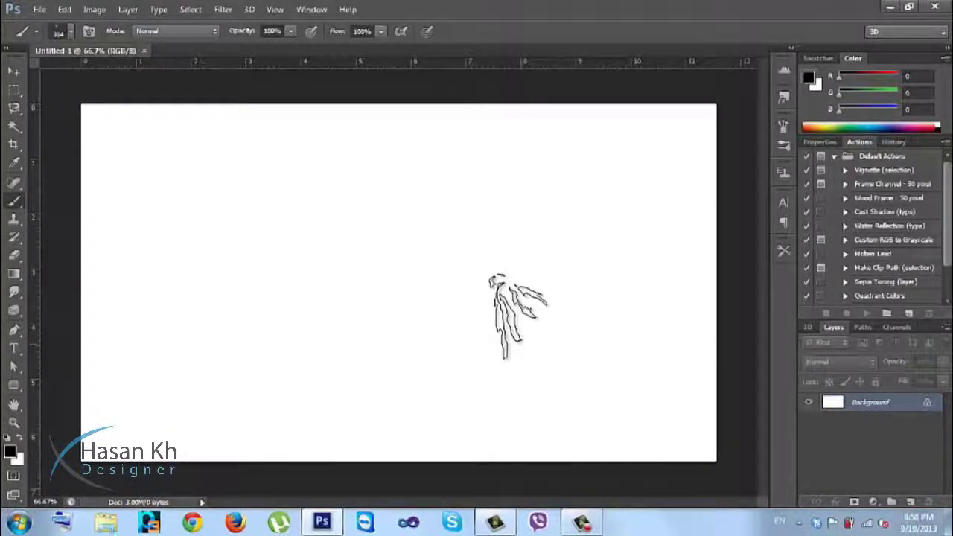
Step: Set the foreground colour to blue #1700f2, fill the Background layer with it and undo the fill
click(11, 451)
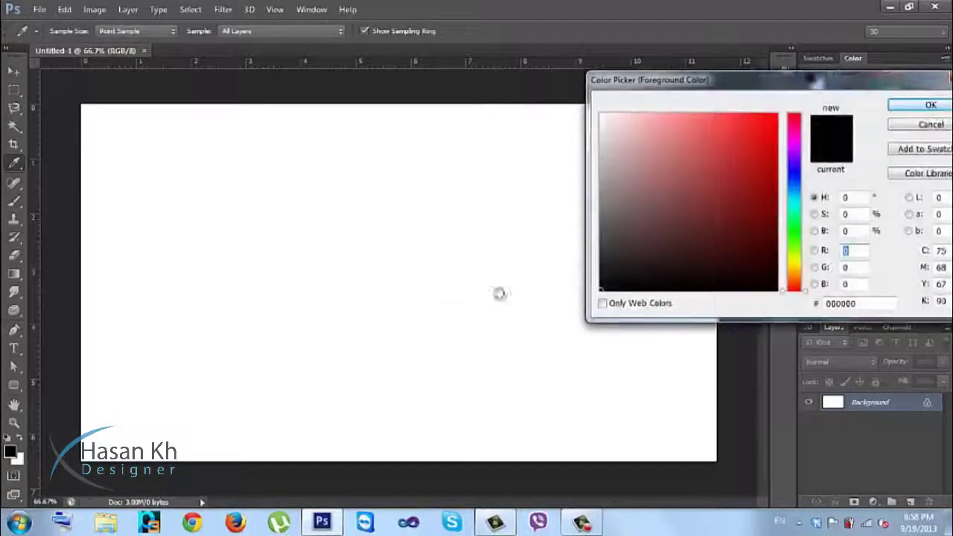
drag(780, 192, 794, 168)
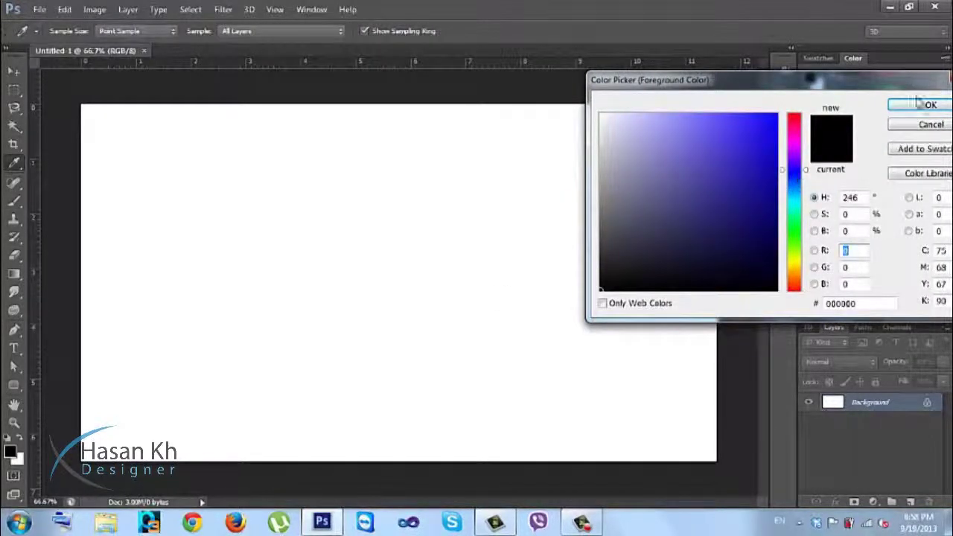
click(774, 143)
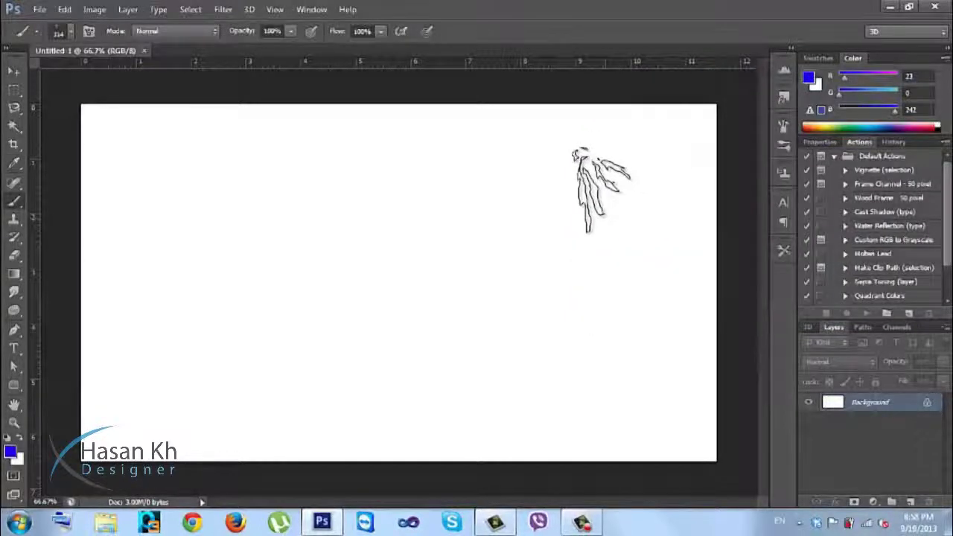
key(ctrl+z)
key(alt+BackSpace)
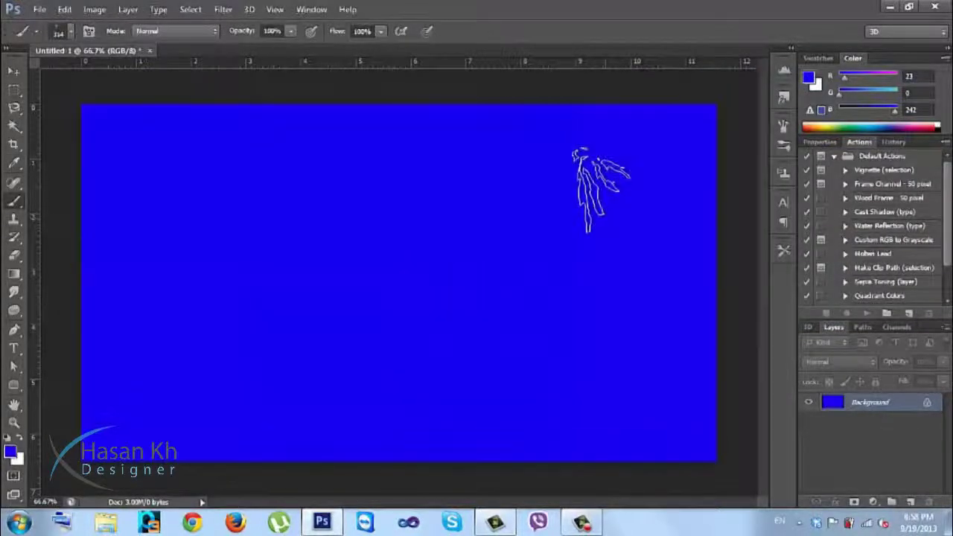
key(ctrl+alt+z)
key(ctrl+alt+z)
Step: Change the foreground colour to lighter blue #0089f2 and fill the Background layer with it
click(10, 448)
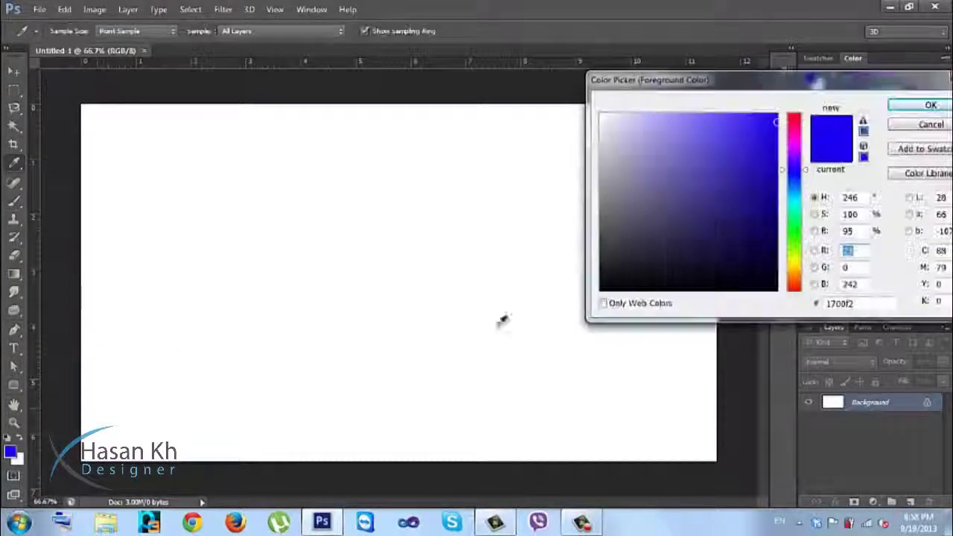
click(797, 199)
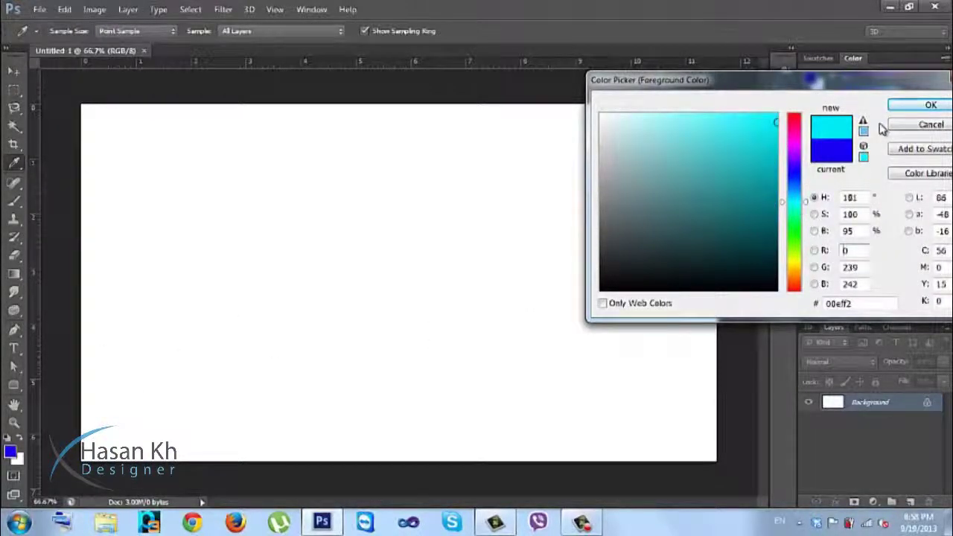
drag(792, 181, 798, 194)
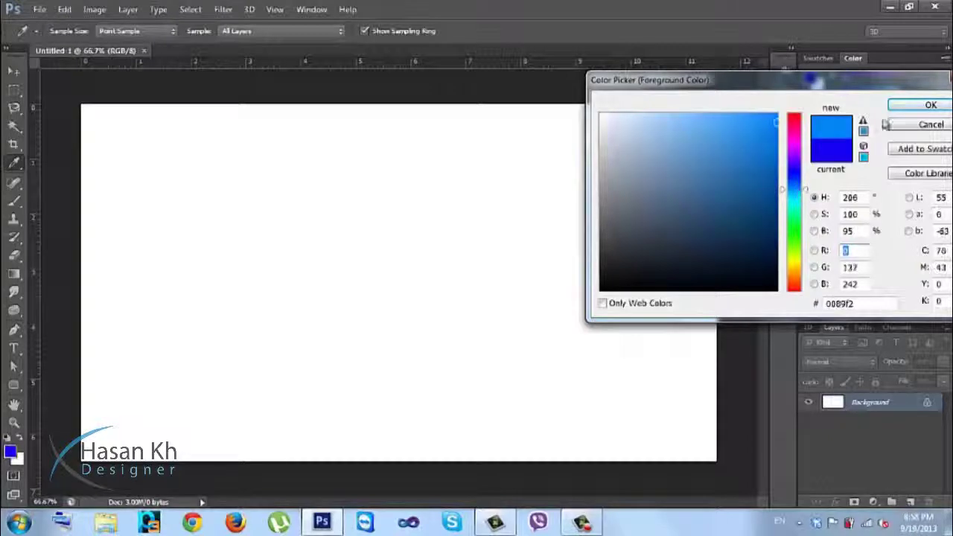
click(931, 105)
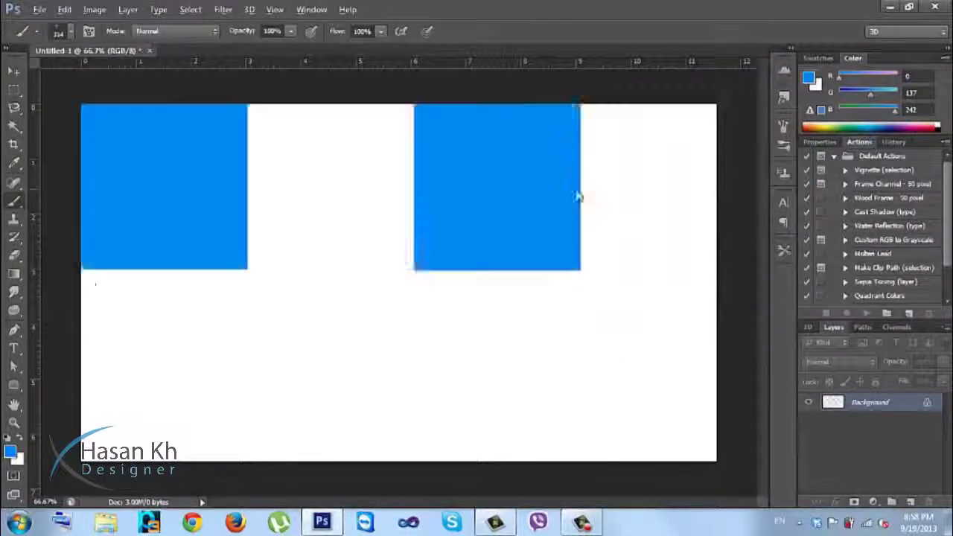
key(alt+BackSpace)
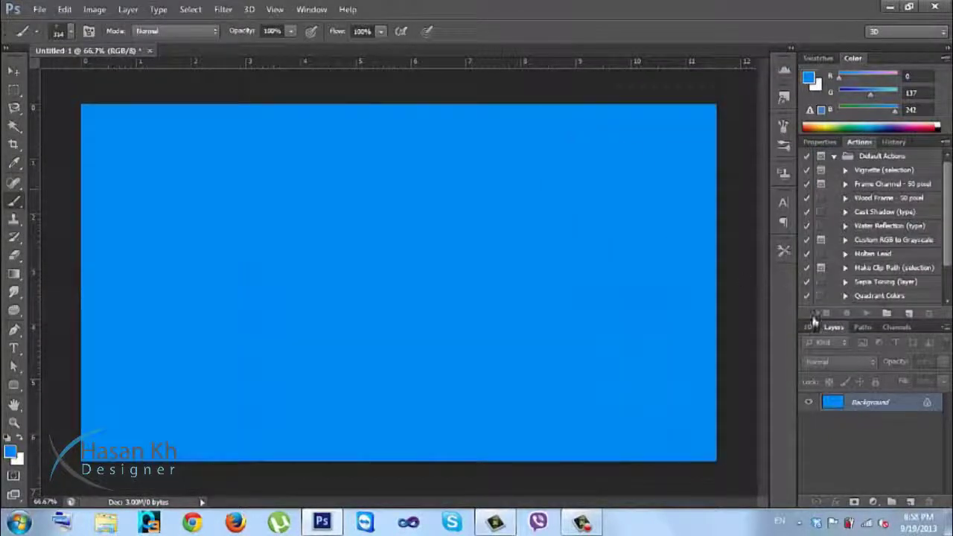
Step: Add a new layer, make white the foreground colour and stamp the brush at 500 px on the canvas's left side
click(909, 502)
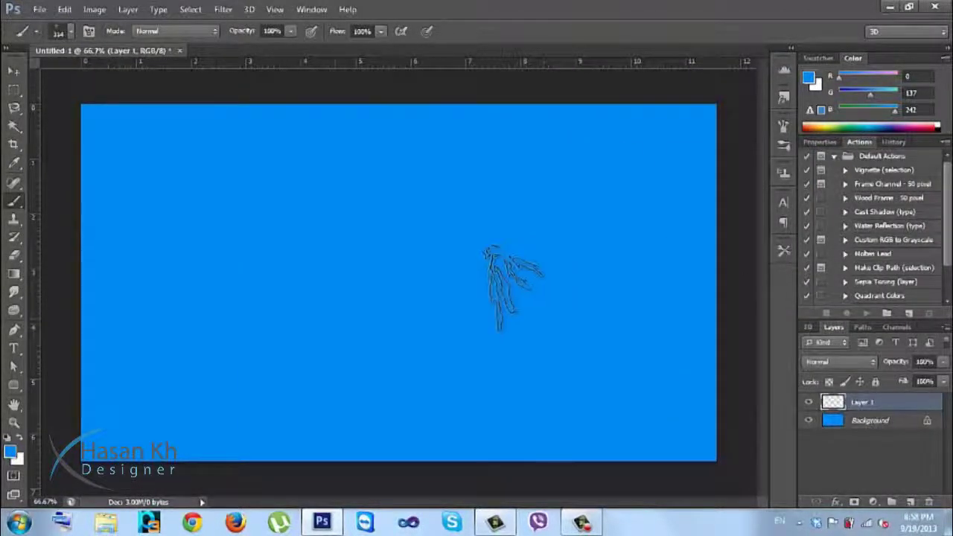
click(20, 437)
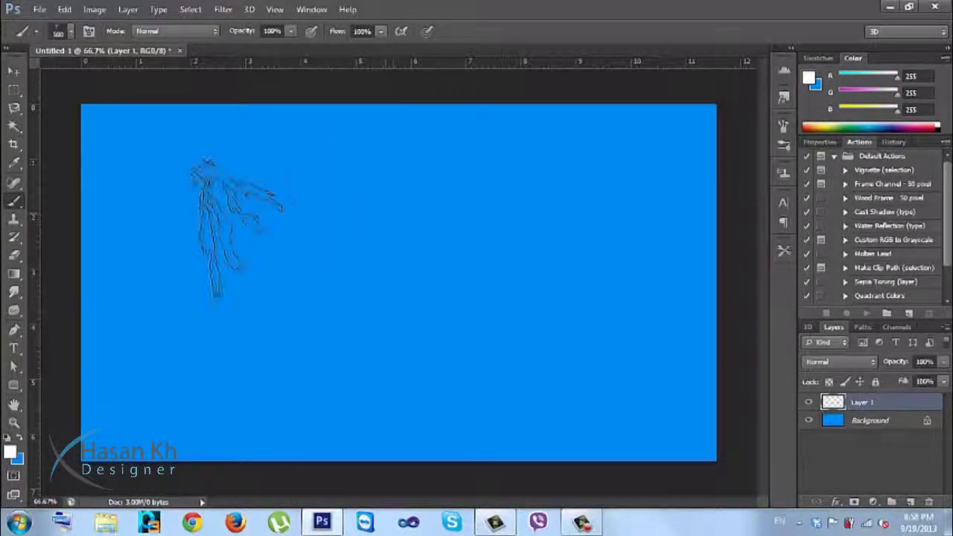
click(235, 243)
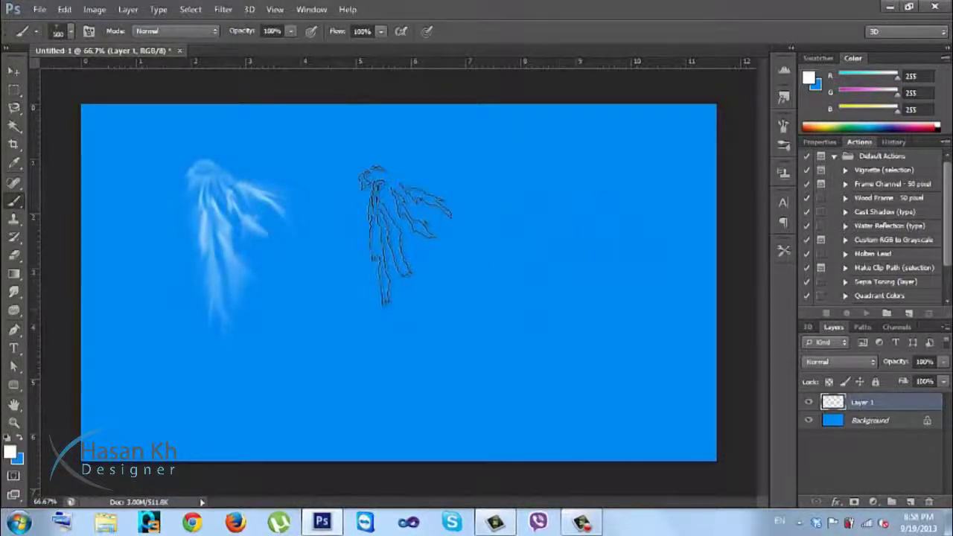
Step: Choose the 278 px brush and stamp it in white on the canvas's right side
right_click(417, 278)
click(459, 377)
key(Return)
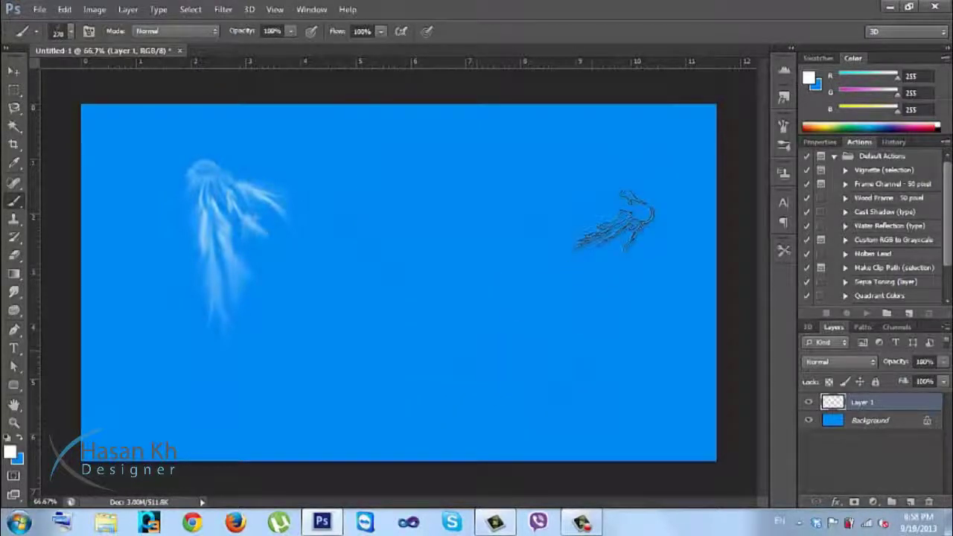
click(617, 216)
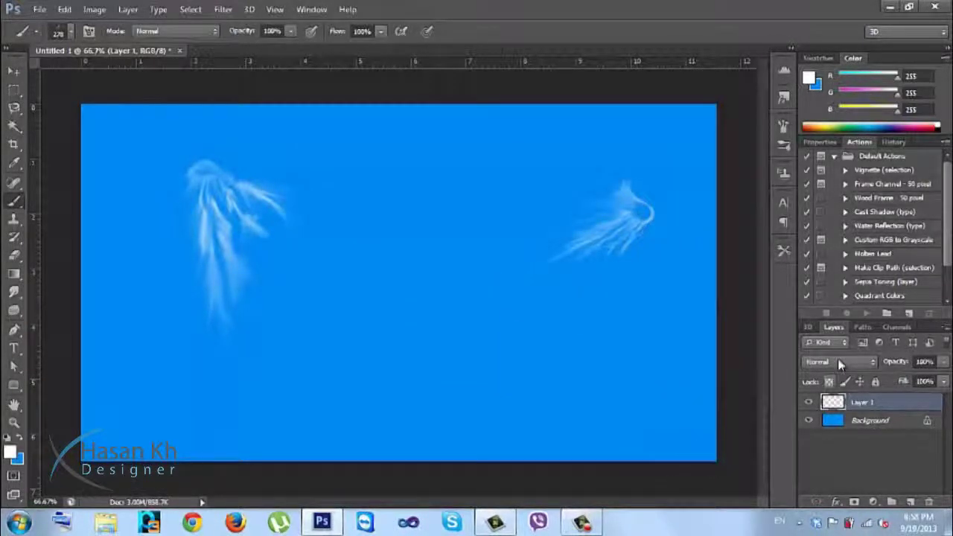
Step: Compare blend modes on Layer 1's brush marks, starting with Soft Light and ending on Dissolve
click(839, 362)
click(849, 172)
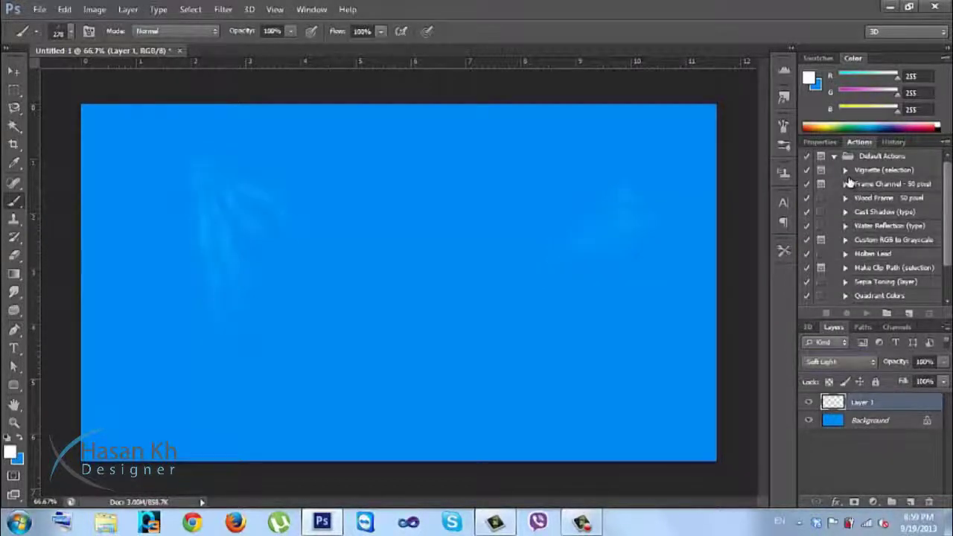
key(shift+plus)
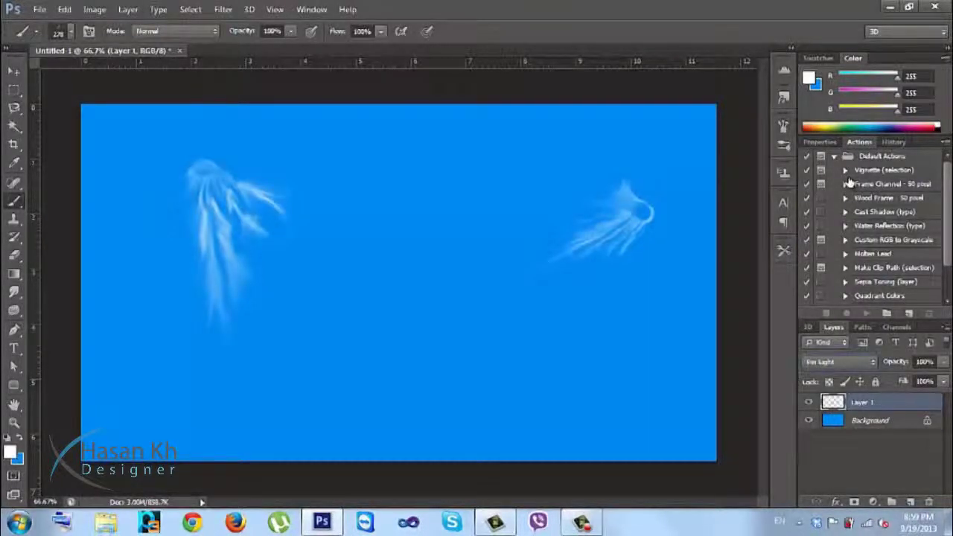
key(shift+plus)
key(shift+plus)
key(shift+plus)
key(shift+plus)
key(shift+plus)
key(shift+plus)
key(shift+plus)
key(shift+minus)
key(shift+minus)
key(shift+minus)
key(shift+minus)
key(shift+minus)
key(shift+minus)
key(shift+minus)
key(shift+minus)
key(shift+minus)
key(shift+minus)
key(shift+minus)
key(shift+minus)
key(shift+minus)
key(shift+minus)
key(shift+minus)
key(shift+minus)
key(shift+minus)
key(shift+minus)
key(shift+minus)
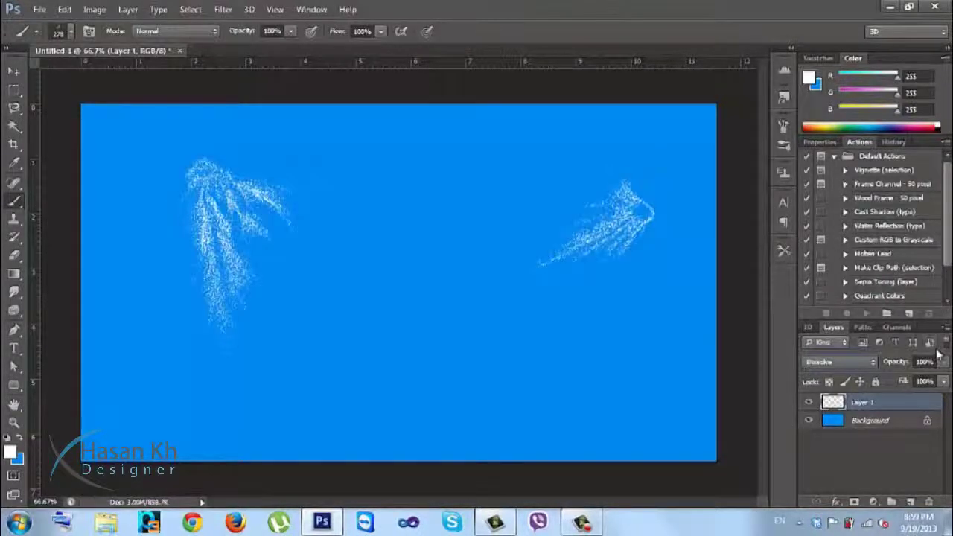
Step: Delete Layer 1 and replace the current brushes with the فرش مساجد set
mouse_move(878, 402)
mouse_down()
mouse_move(885, 446)
mouse_move(928, 502)
mouse_up()
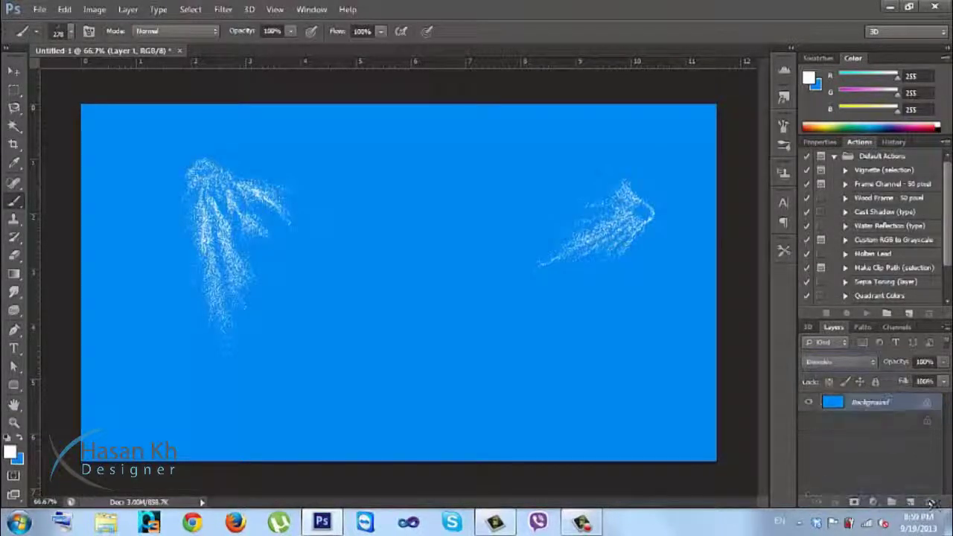
right_click(447, 272)
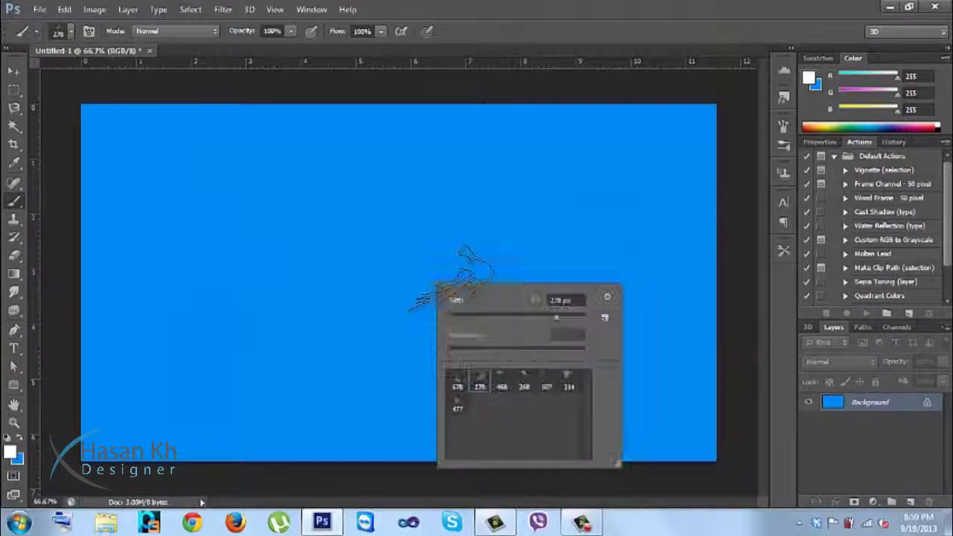
click(607, 301)
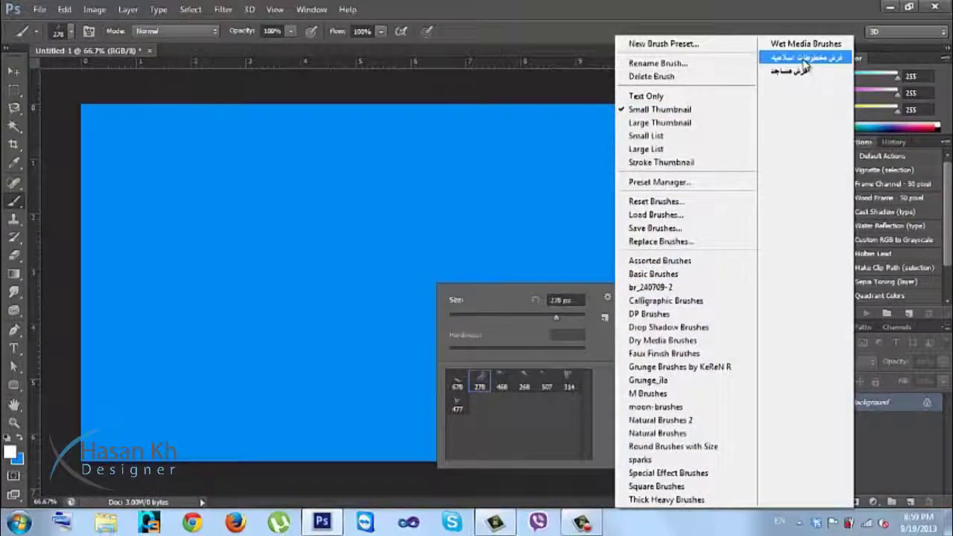
click(789, 71)
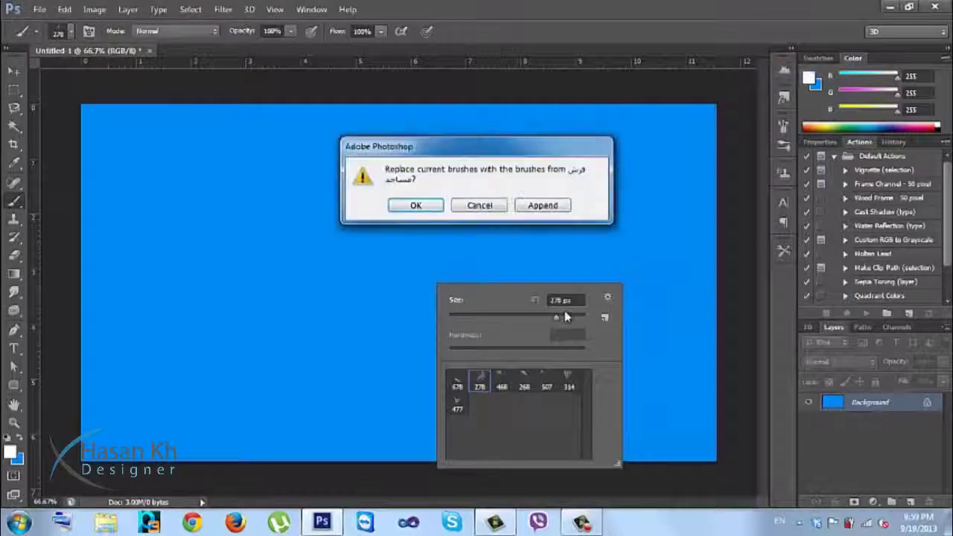
click(419, 205)
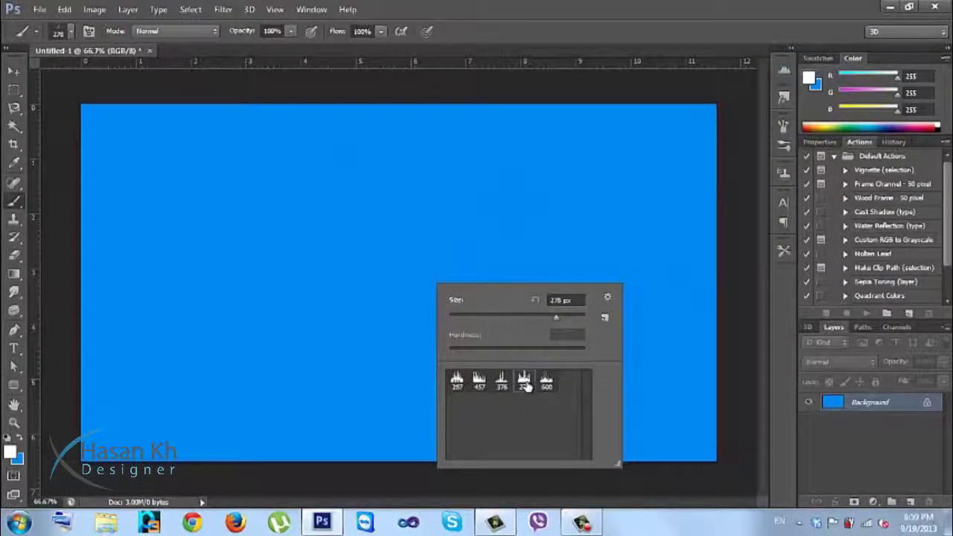
Step: Choose the fourth mosque brush, enlarge it to about 800 px and stamp it in white along the canvas's bottom edge on a new layer
double_click(524, 378)
key(bracketright)
key(bracketright)
key(bracketright)
key(bracketright)
key(bracketright)
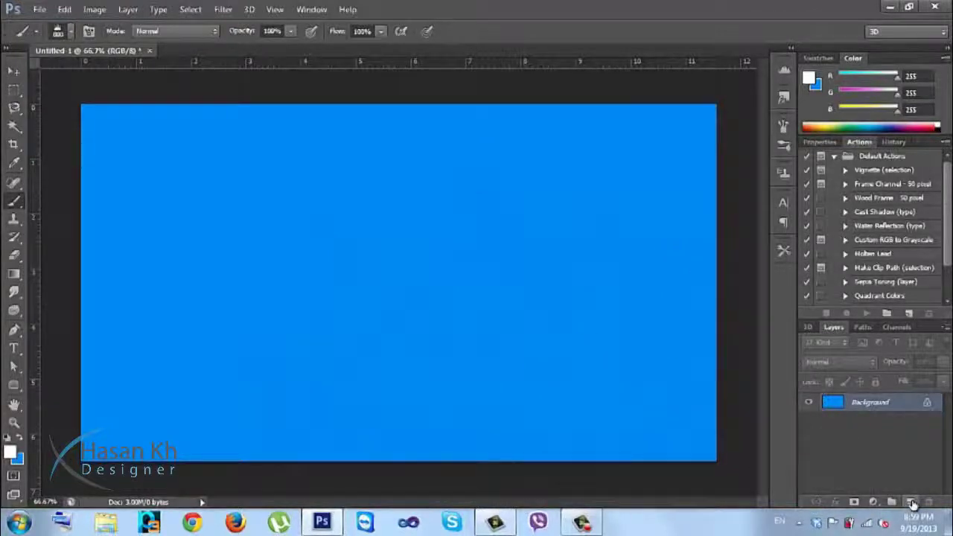
click(910, 501)
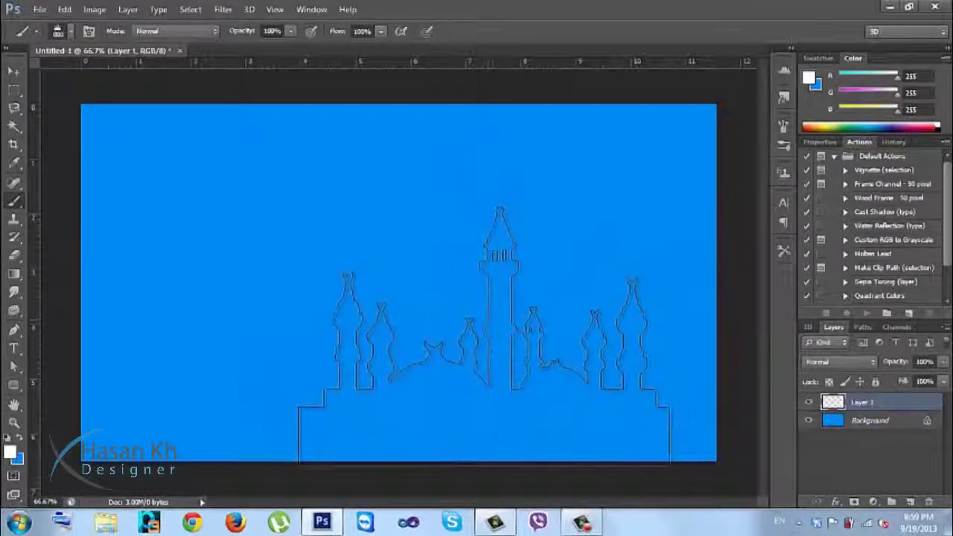
click(474, 350)
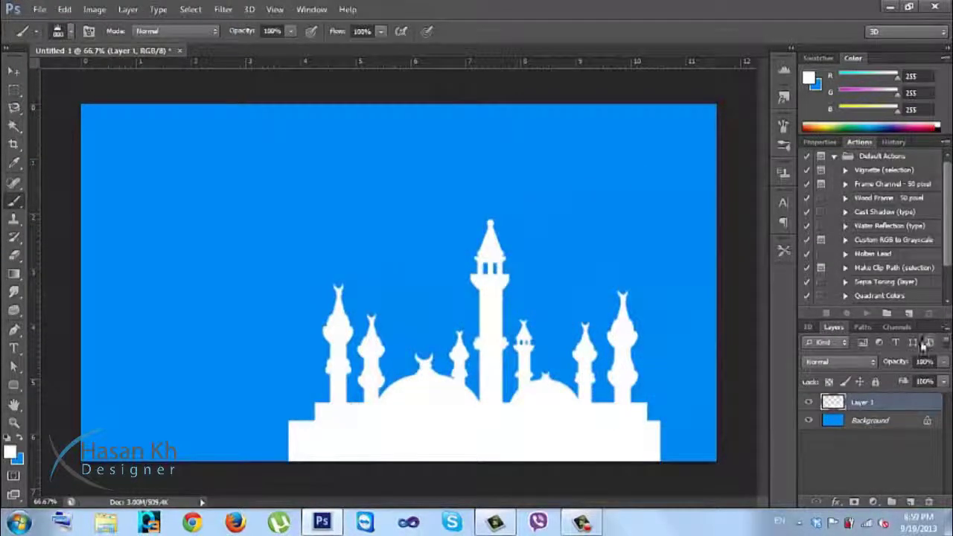
Step: Try blend modes on the mosque layer from Overlay through Divide, settle on Subtract and lower the layer's opacity to about 13%
click(839, 361)
click(812, 174)
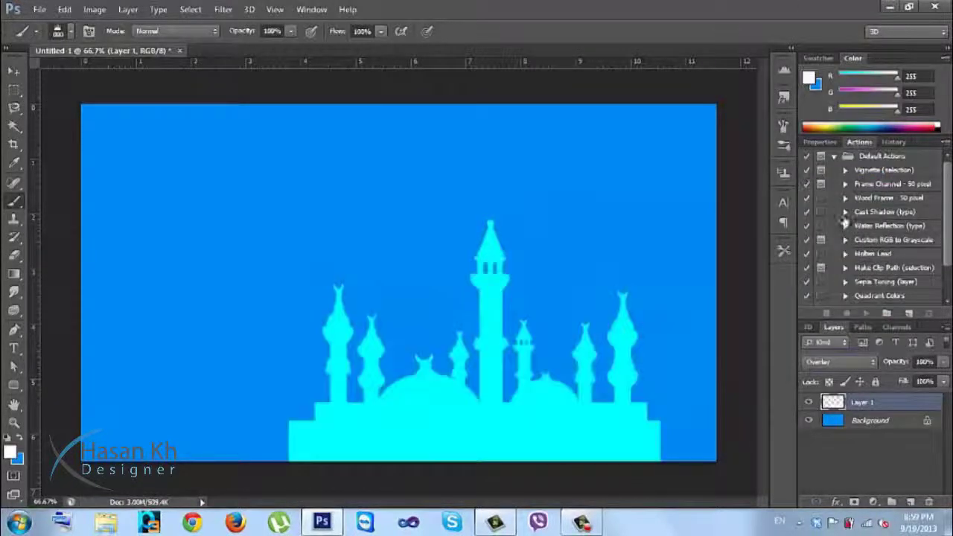
key(Down)
key(Up)
key(Down)
key(Down)
key(Down)
key(Down)
key(Down)
key(Down)
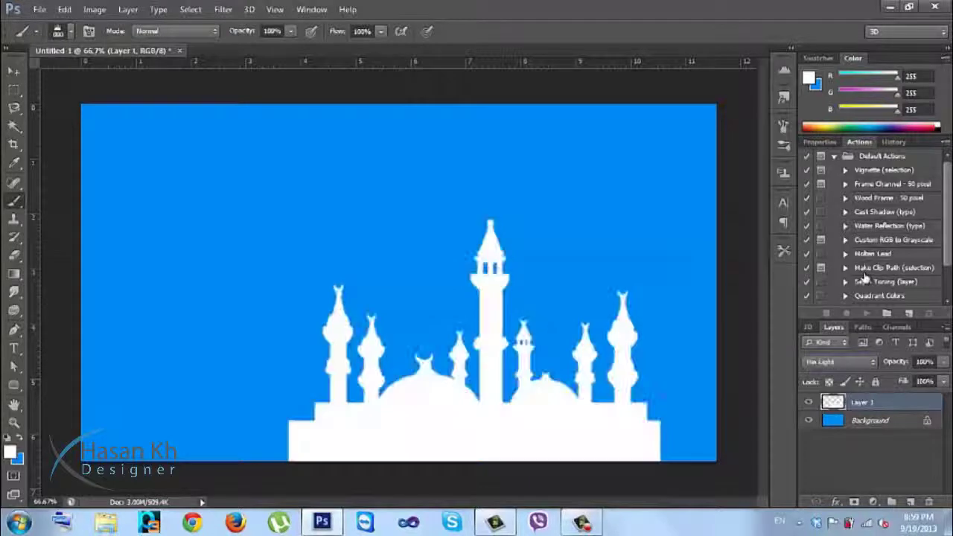
key(Down)
key(Down)
key(Down)
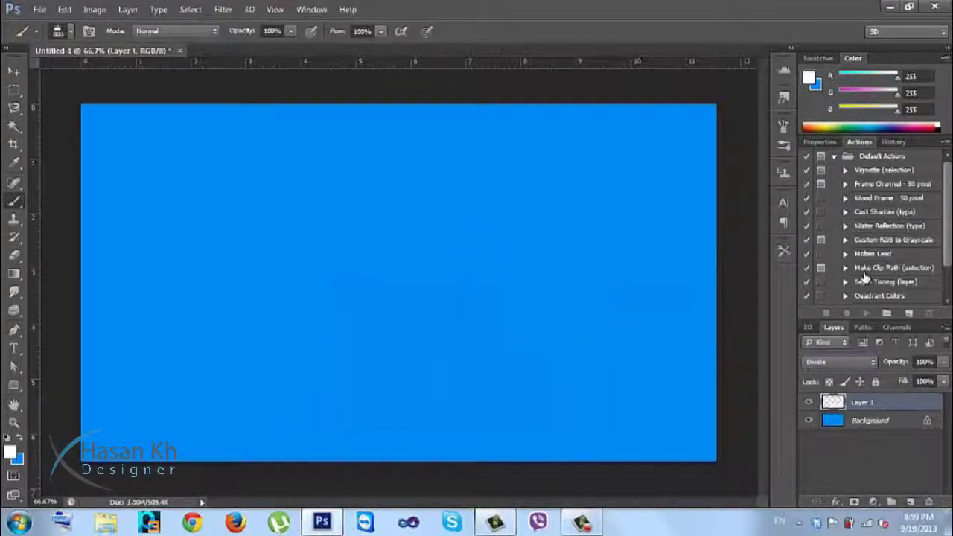
key(Up)
drag(899, 367, 835, 363)
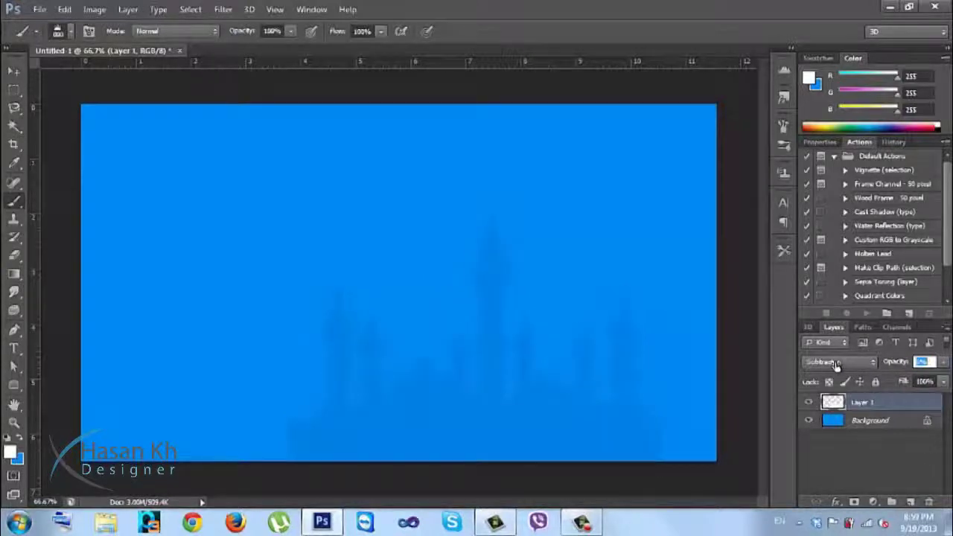
ctrl+click(832, 402)
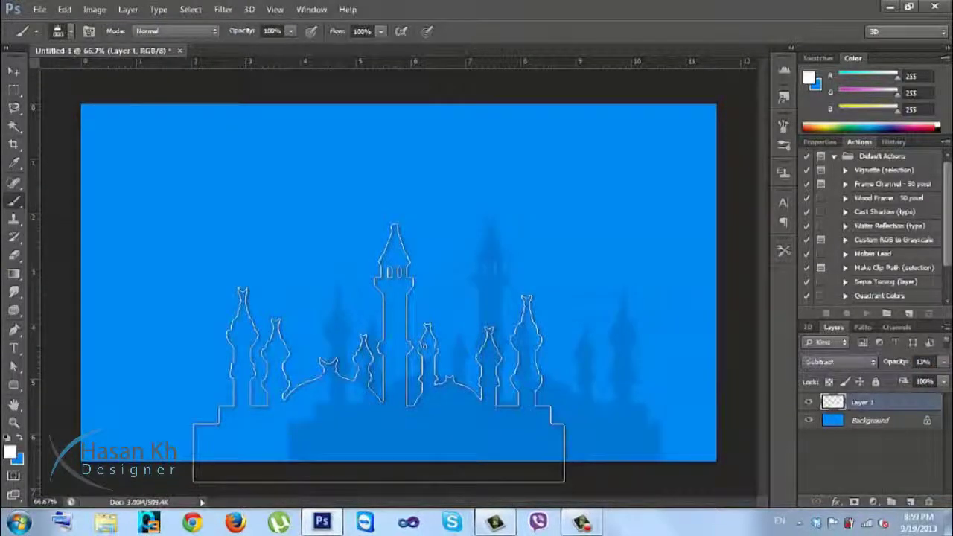
Step: Move the mosque layer around the canvas and place it along the bottom edge, slightly left of centre
key(ctrl+d)
click(15, 72)
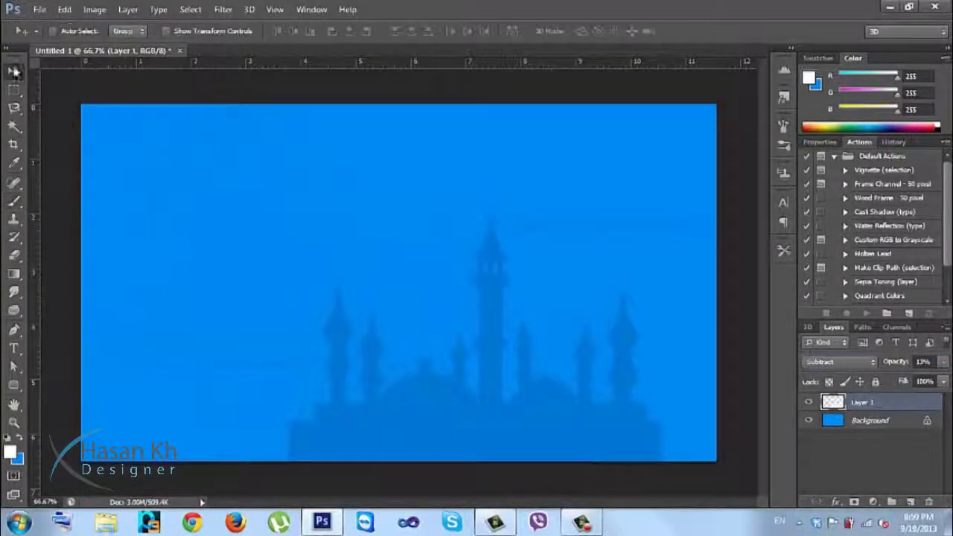
drag(483, 393, 606, 410)
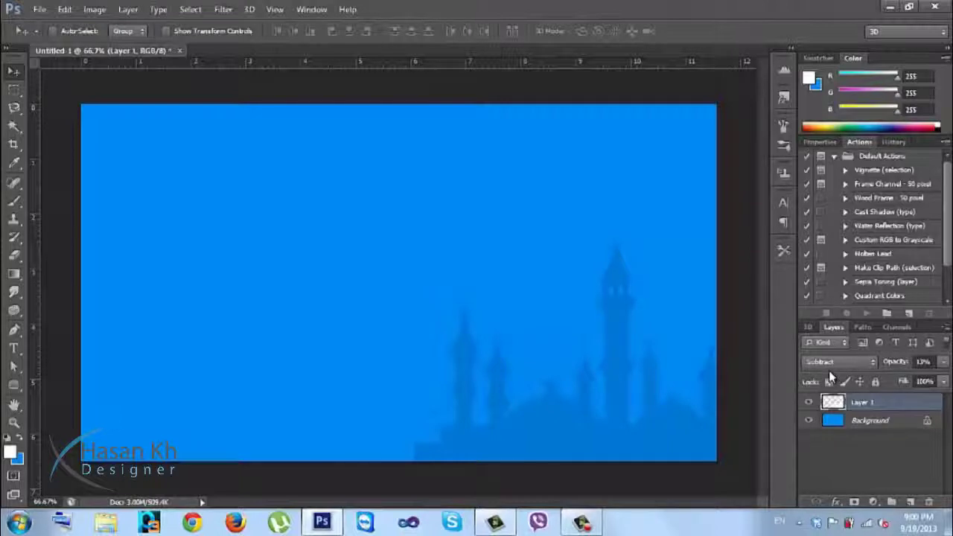
drag(612, 408, 478, 333)
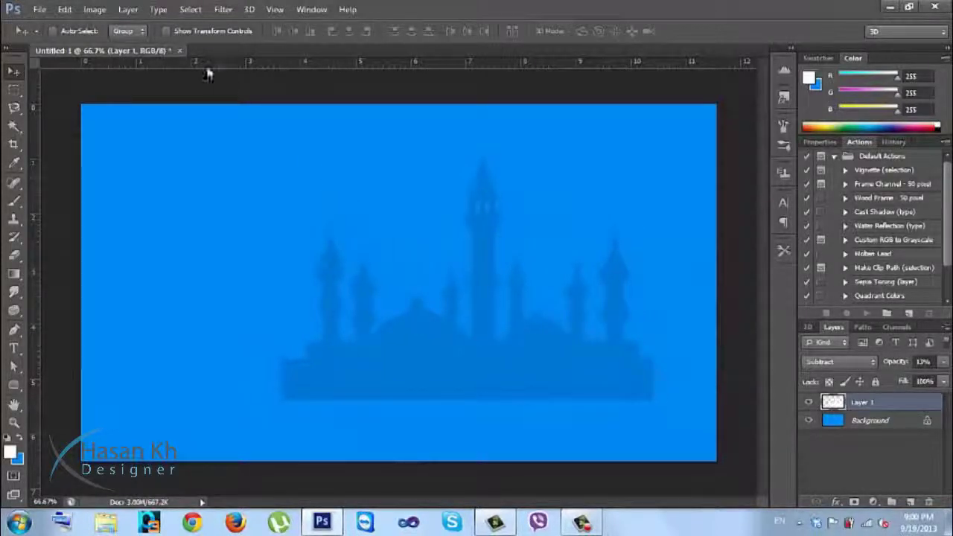
drag(362, 315, 264, 370)
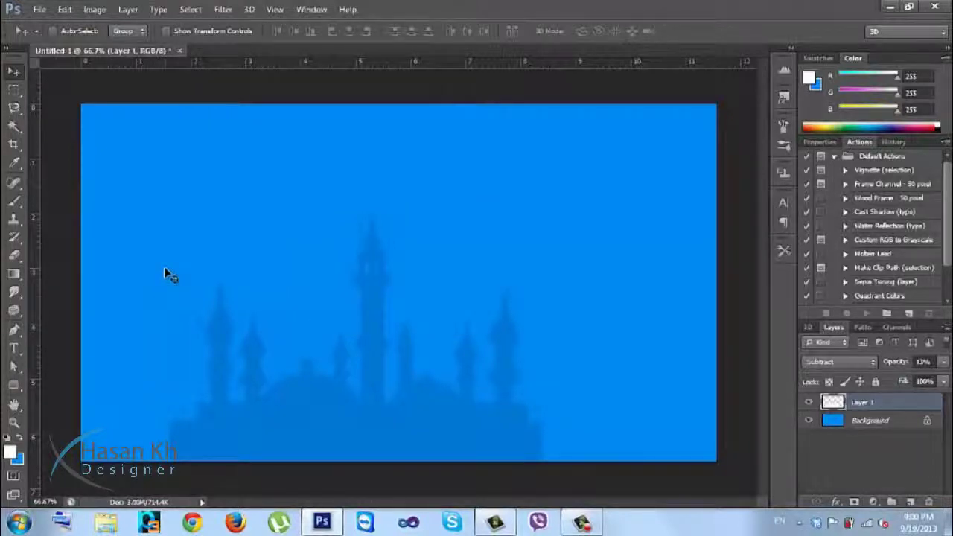
Step: Reset the Brush tool's presets to the default set and choose a 13 px round brush
click(13, 202)
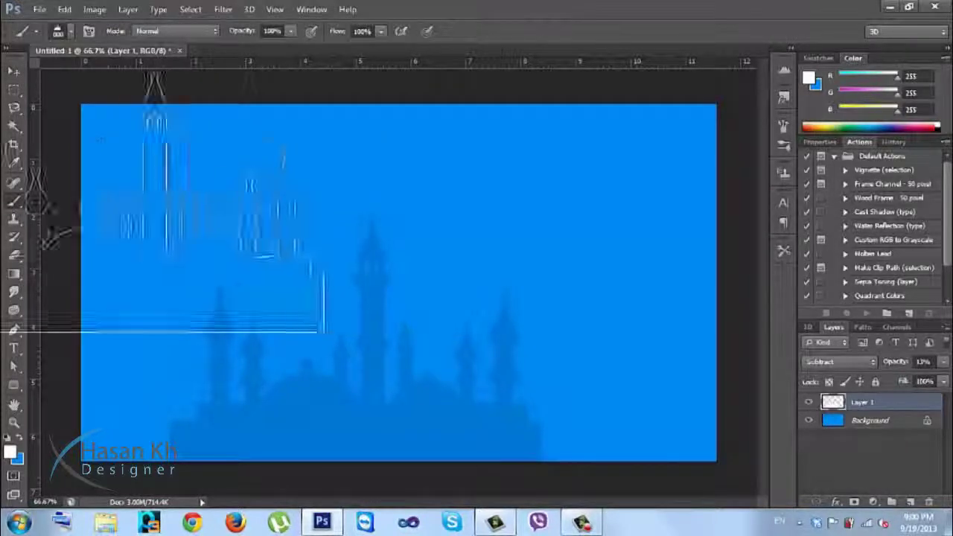
right_click(270, 215)
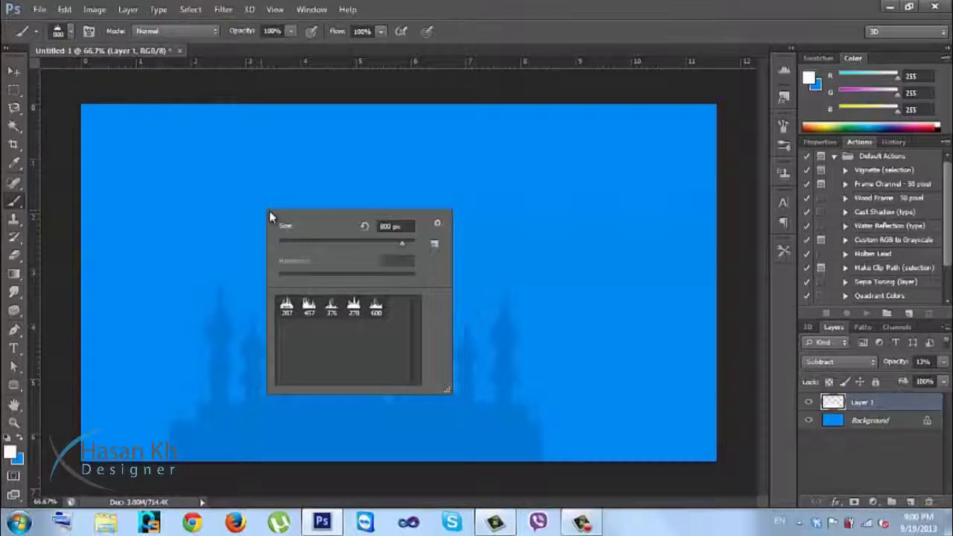
click(438, 223)
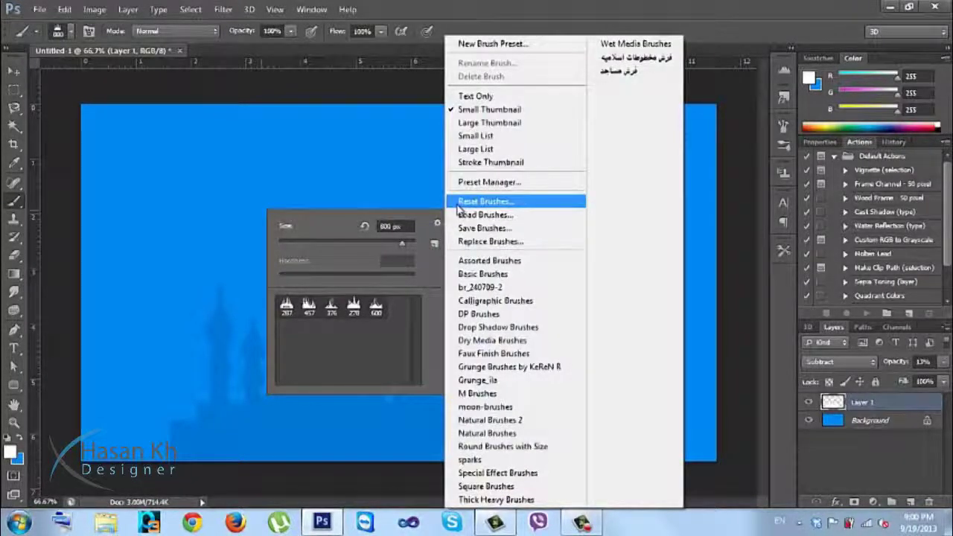
click(462, 202)
click(417, 204)
click(331, 306)
key(Return)
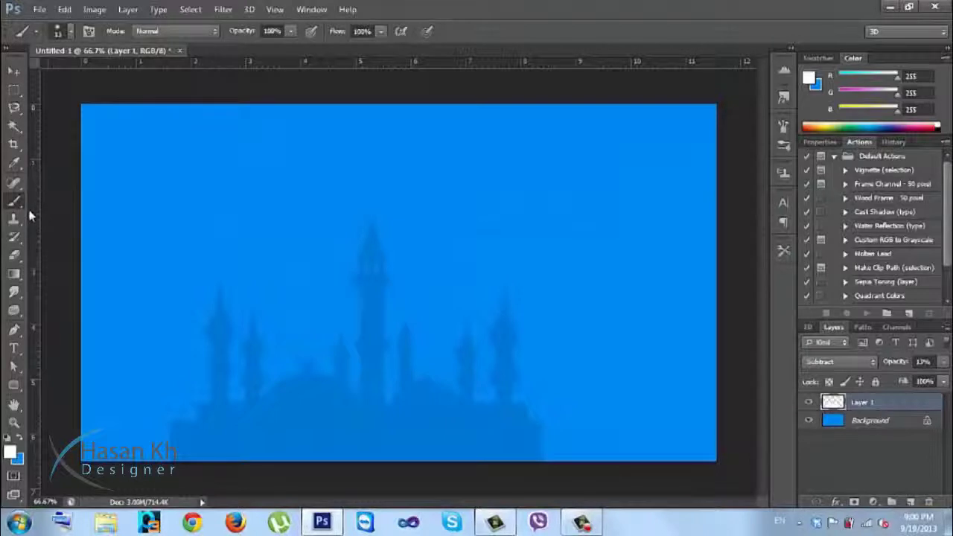
Step: Set up the Eraser with the br_240709-2 brushes replacing the current set, and enlarge a streaky brush from it to 600 px
click(13, 255)
click(71, 250)
right_click(176, 206)
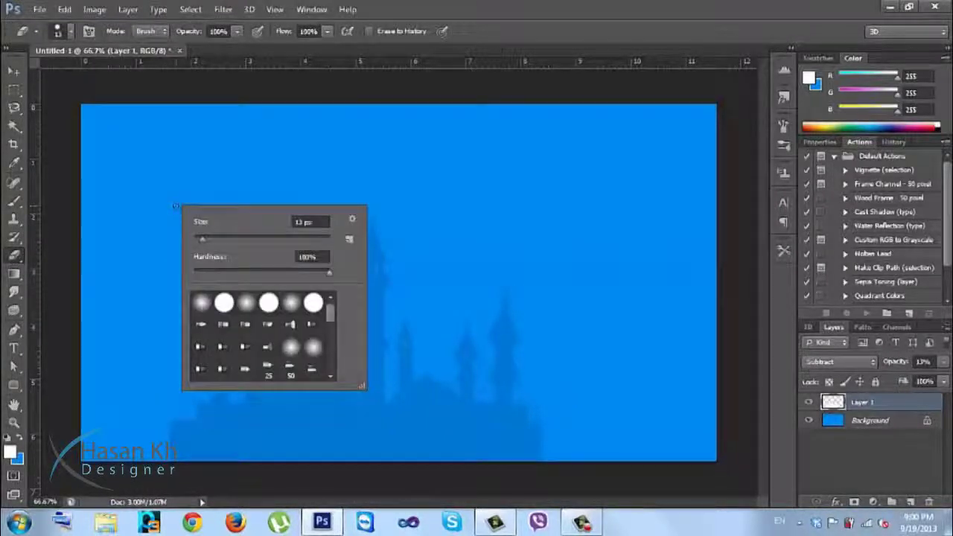
click(353, 219)
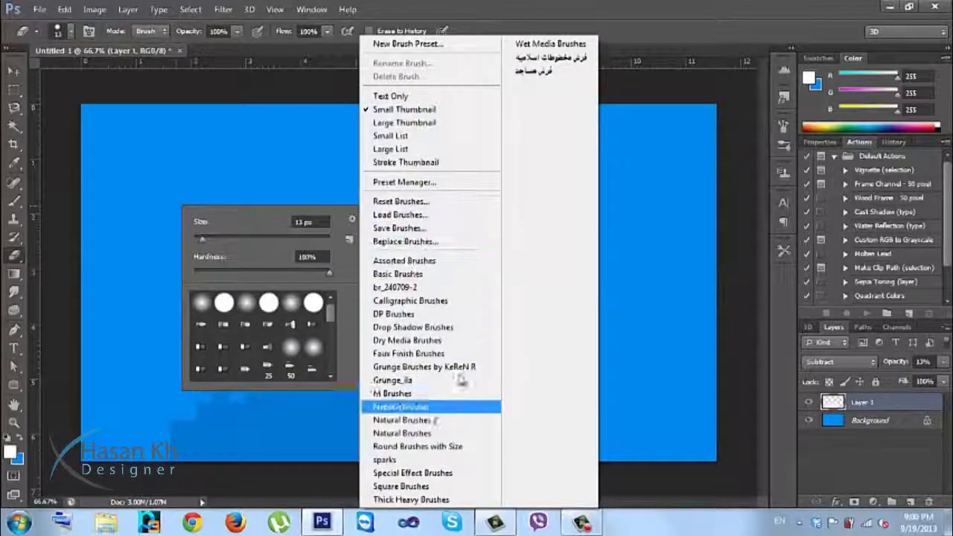
click(437, 291)
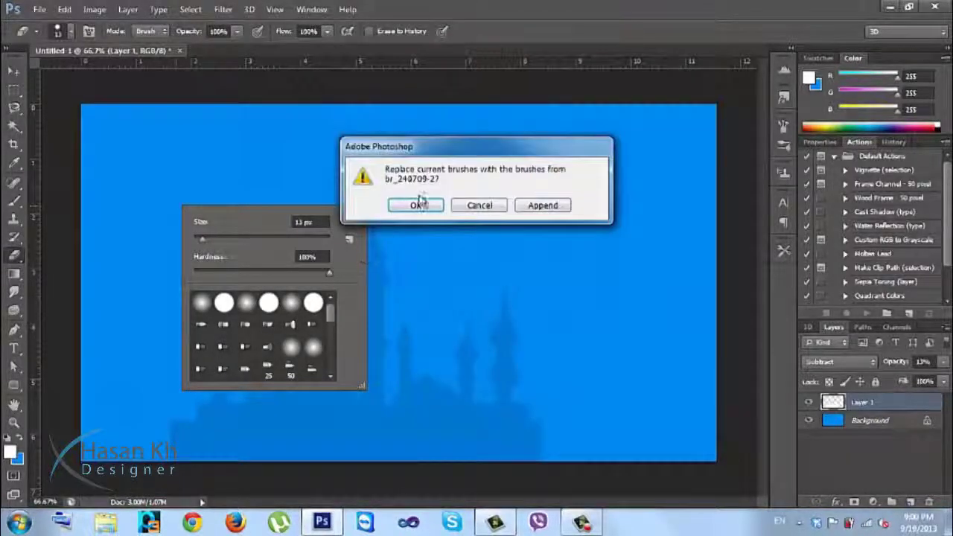
click(418, 203)
double_click(312, 300)
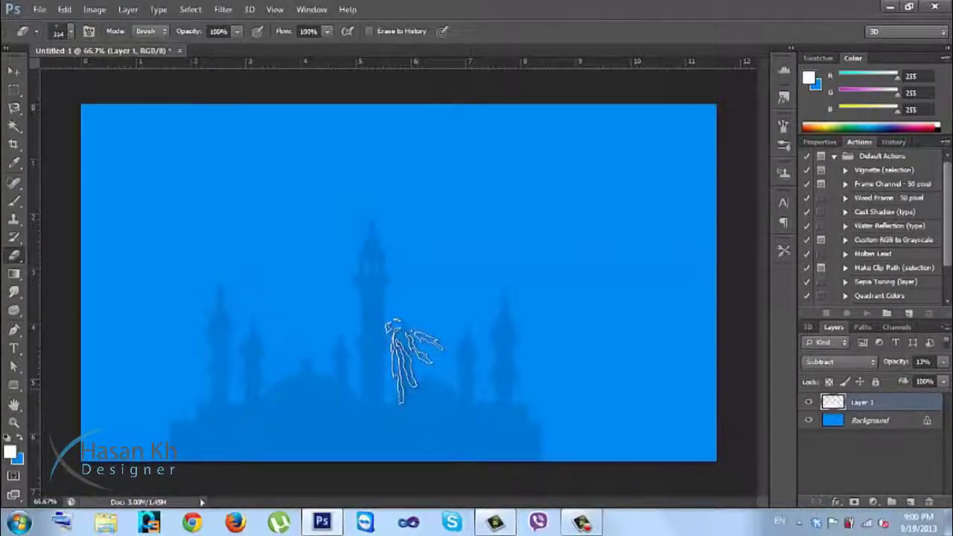
key(bracketright)
key(bracketright)
key(bracketright)
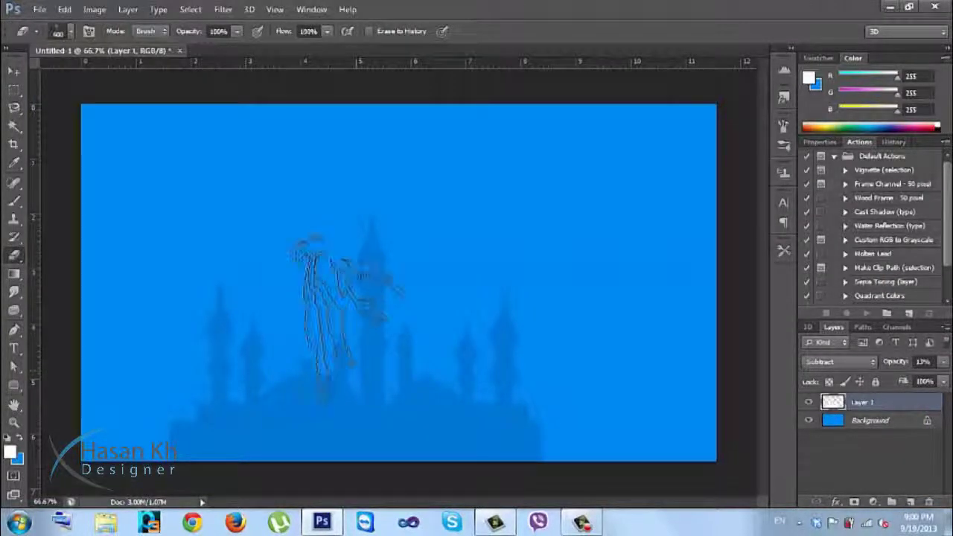
Step: Set the mosque layer to Normal blending at 100% opacity and erase streaks over its left and right minarets
click(864, 363)
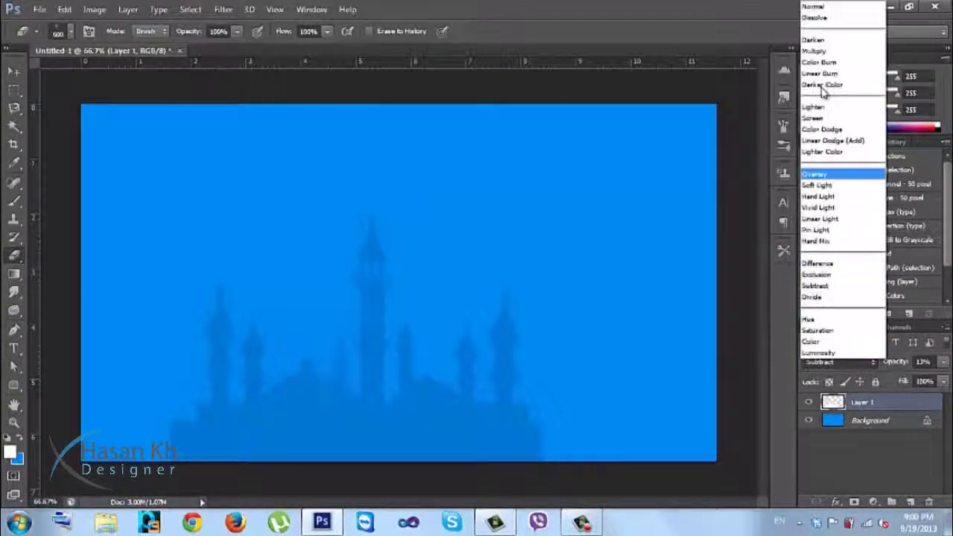
click(818, 7)
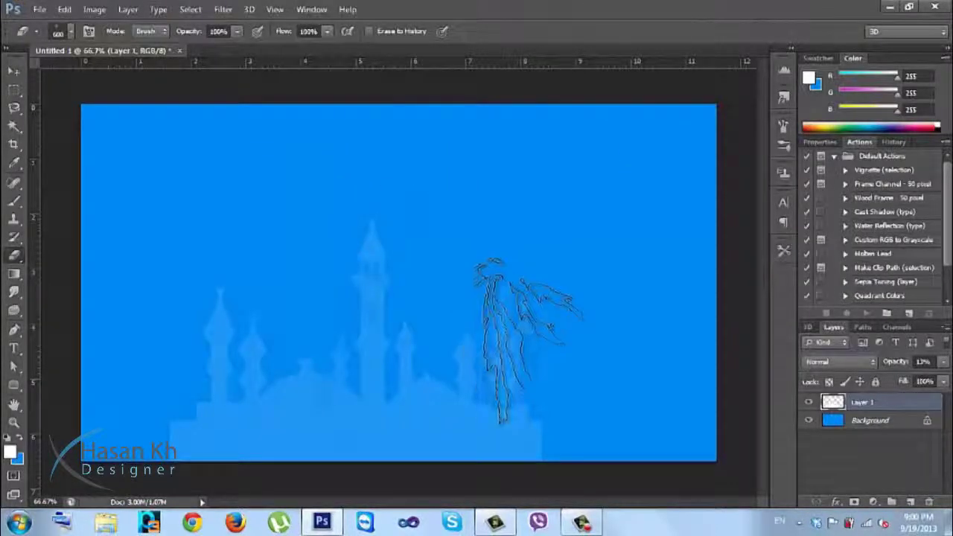
mouse_move(893, 362)
mouse_down()
mouse_move(927, 363)
mouse_move(894, 363)
mouse_up()
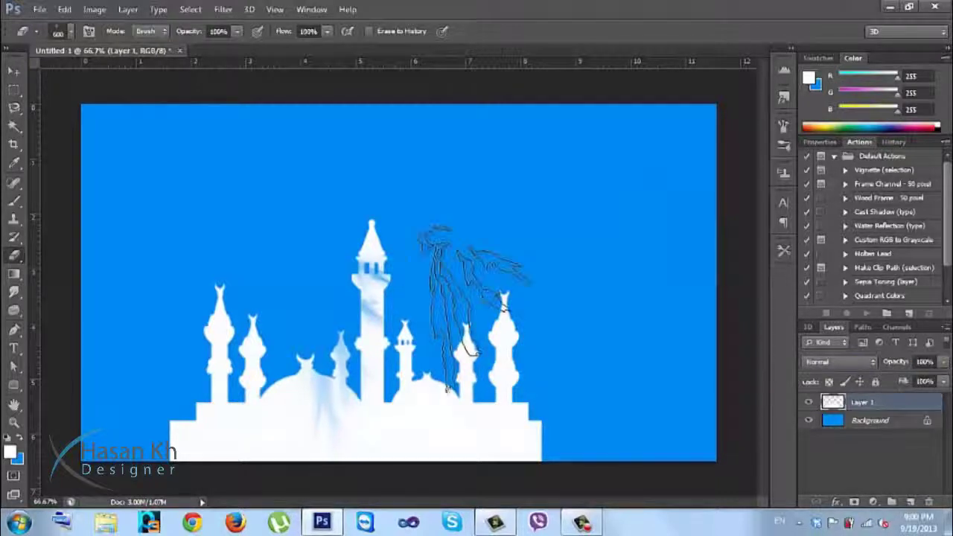
drag(226, 362, 230, 359)
drag(439, 331, 495, 333)
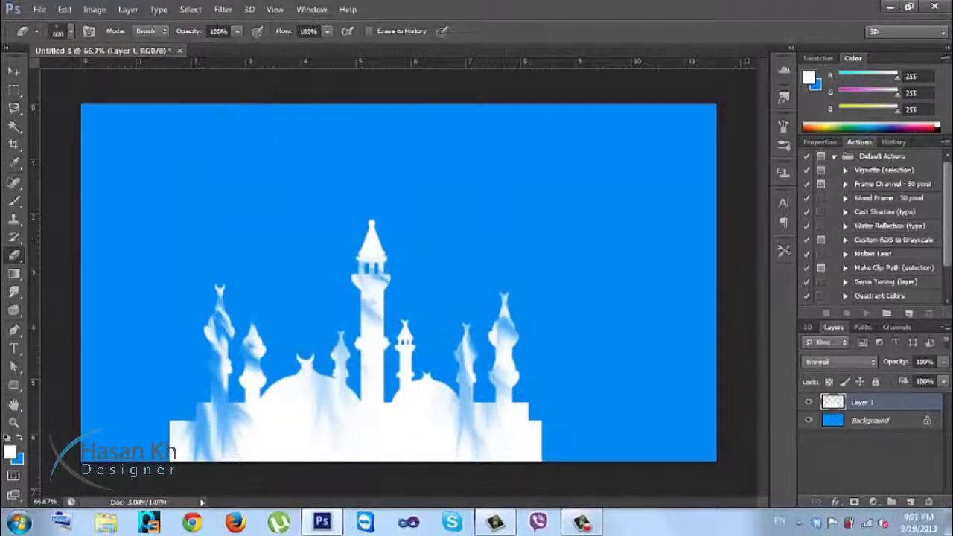
Step: Examine the Gradient tool's presets and the additional gradient libraries available in the Gradient Editor
click(15, 275)
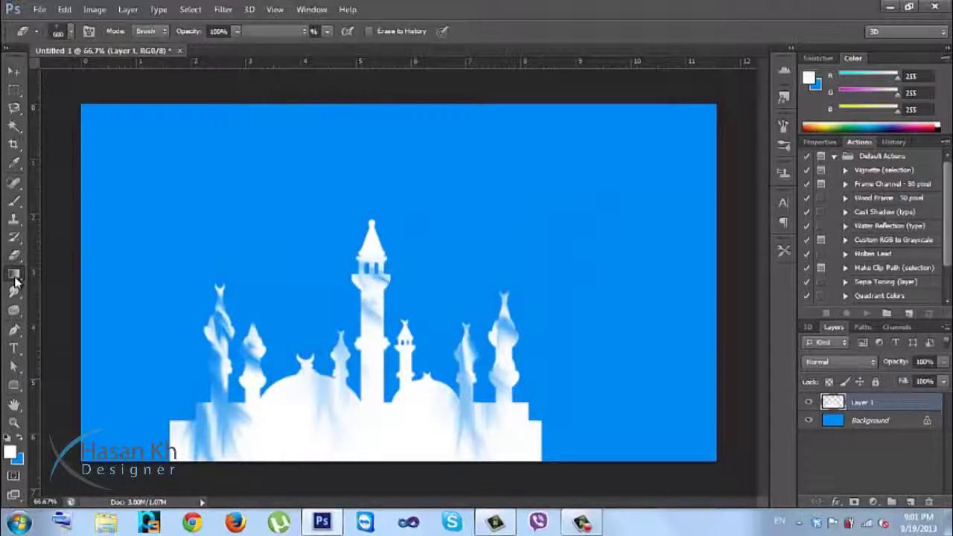
click(46, 256)
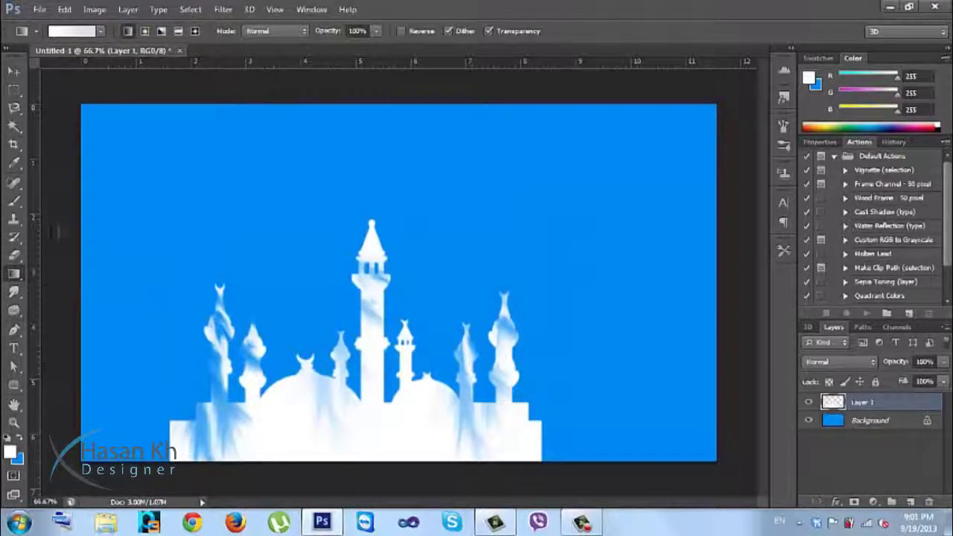
click(91, 35)
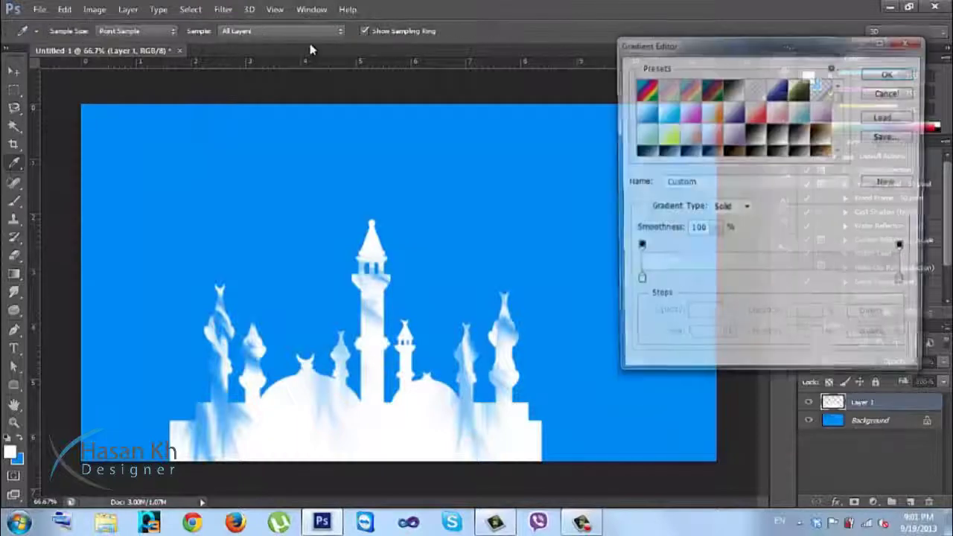
click(833, 67)
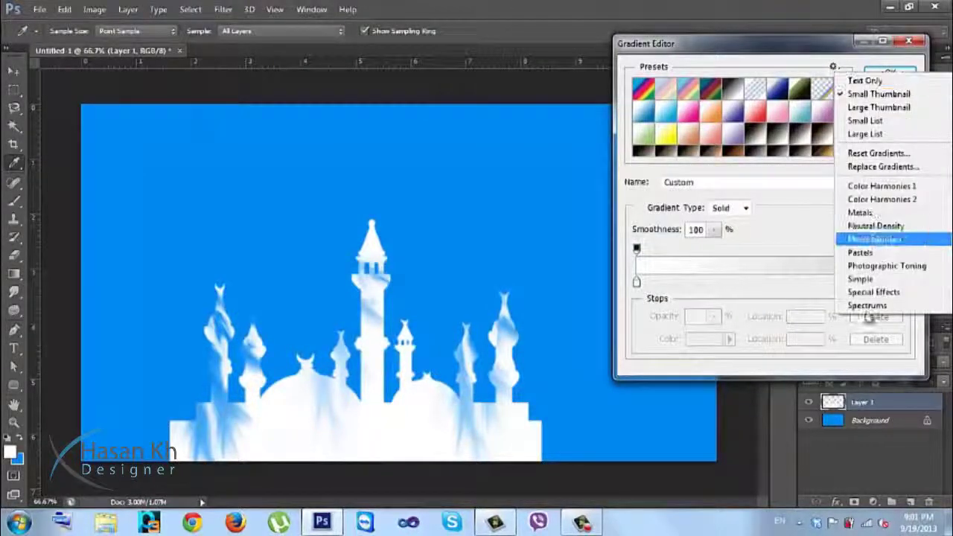
click(868, 266)
scroll(837, 115, up, 3)
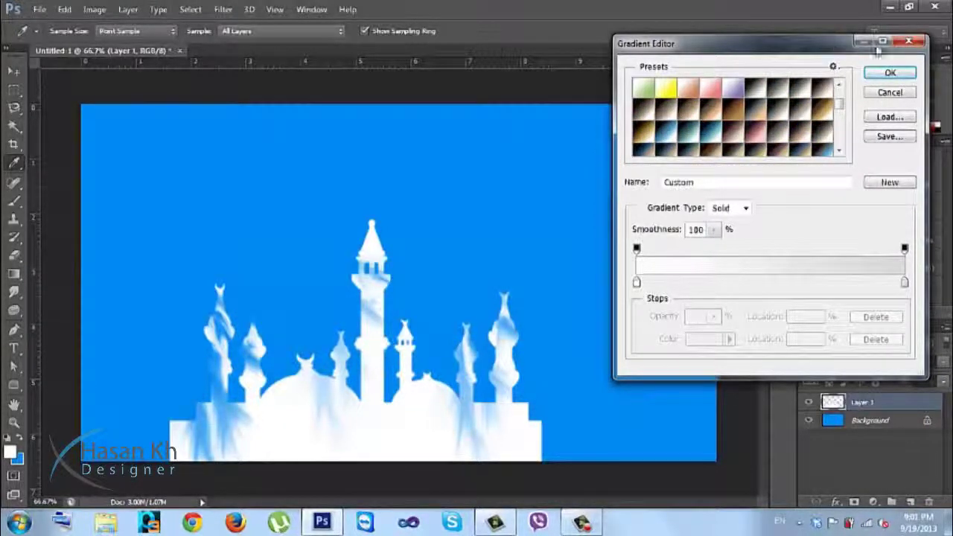
click(887, 73)
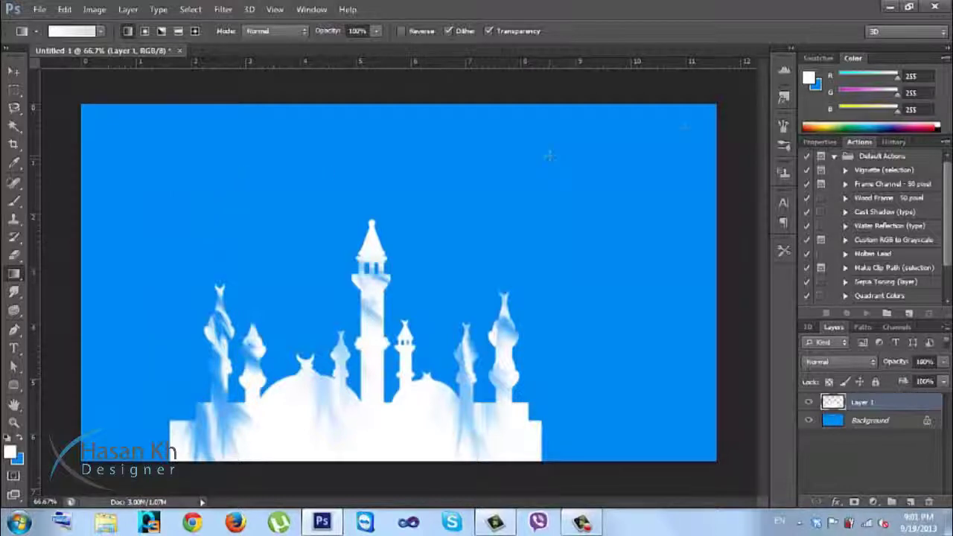
Step: Quit Photoshop without saving the changes to Untitled-1
click(934, 6)
click(473, 207)
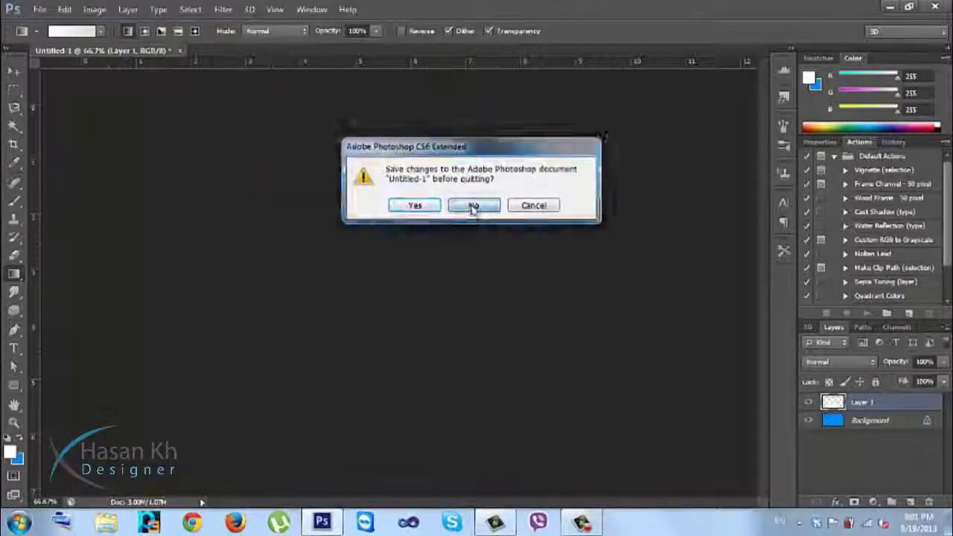